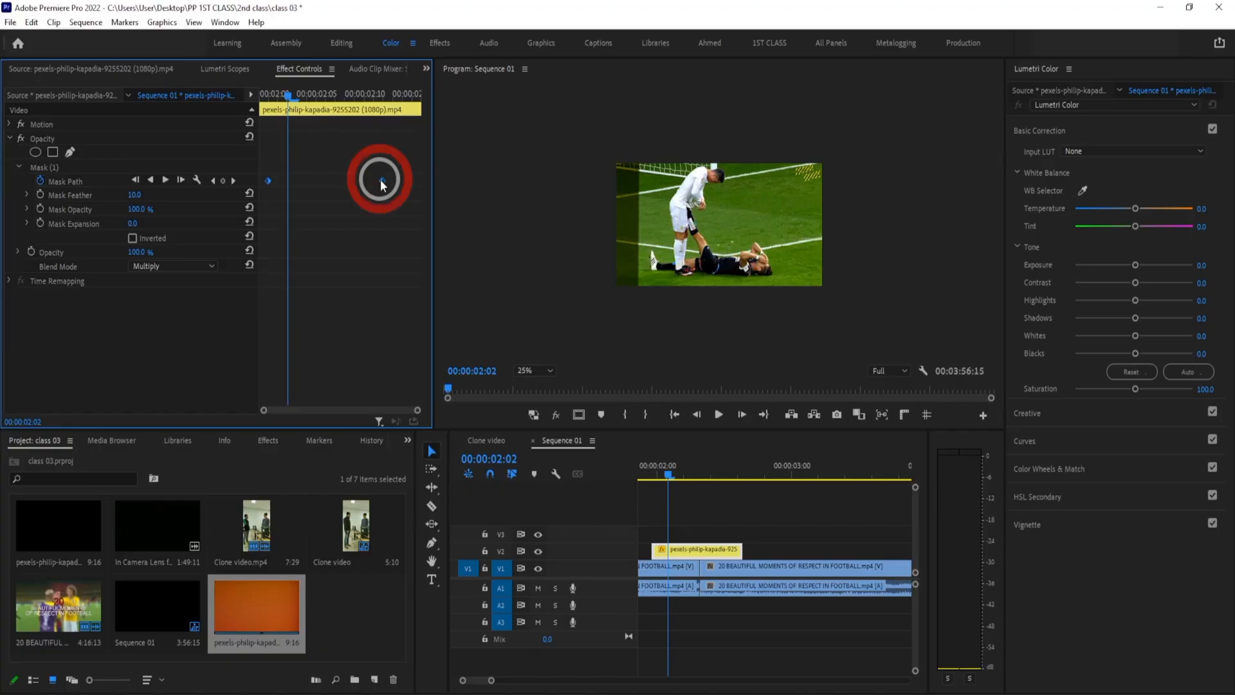
Shift both Mask Path keyframes of the orange overlay clip slightly later in time
right_click(381, 179)
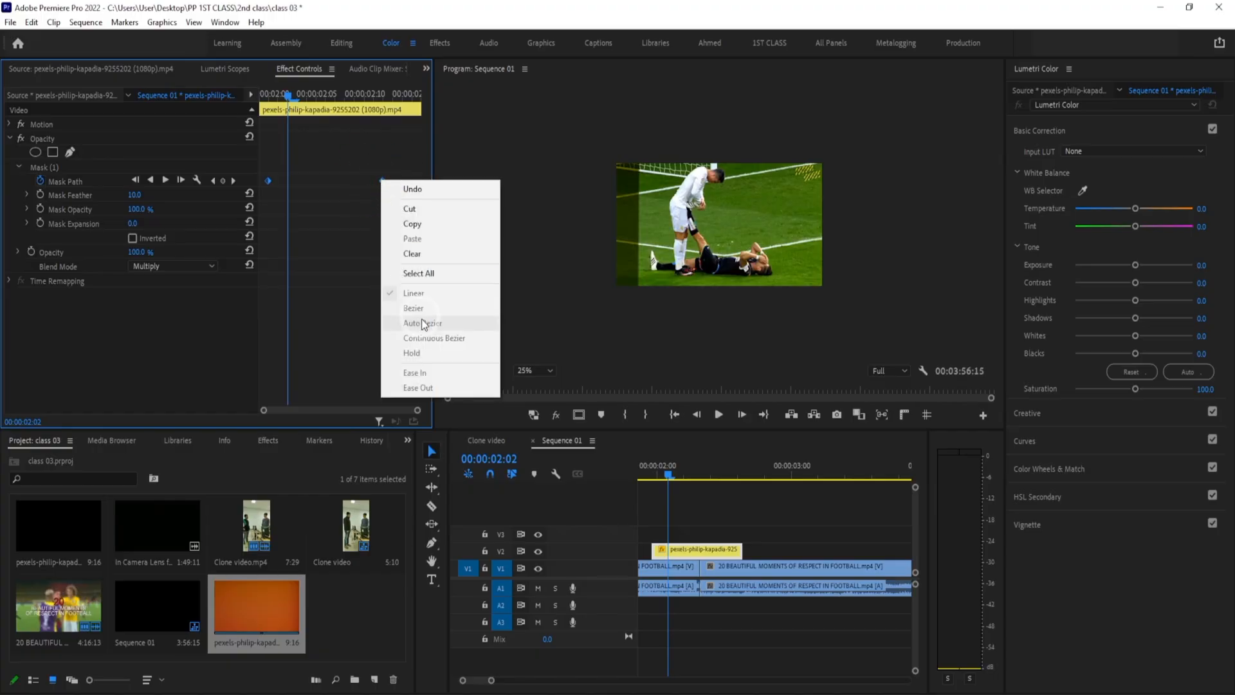
click(438, 322)
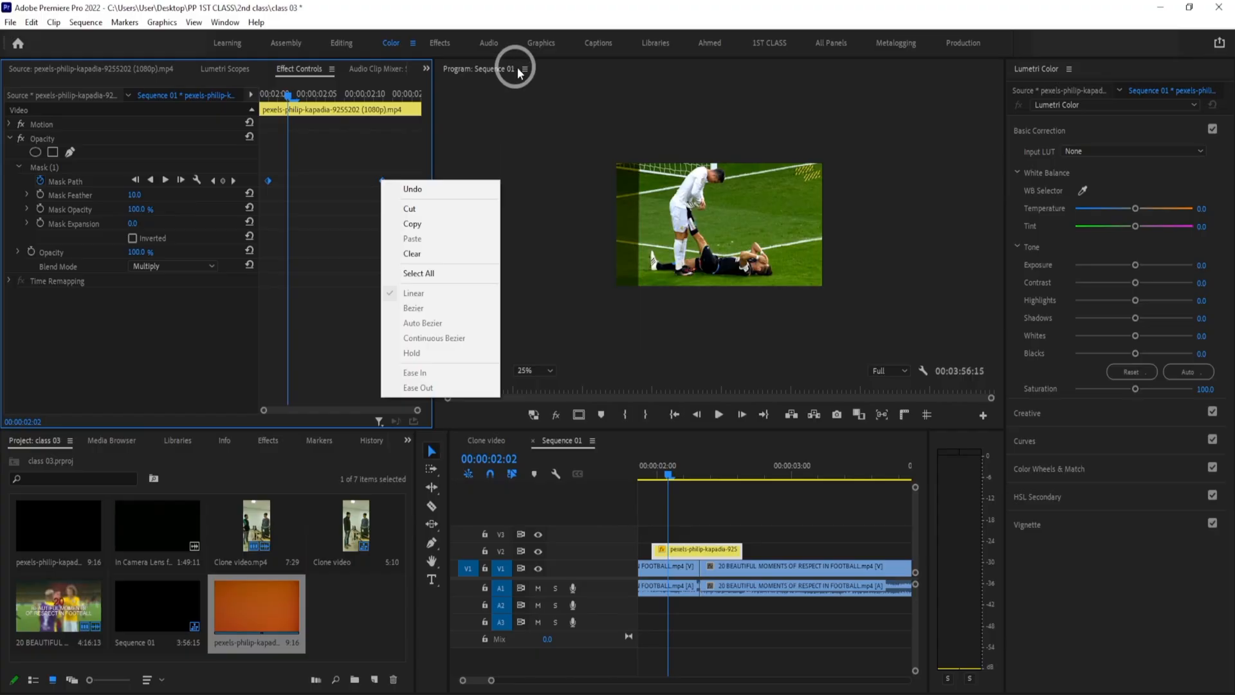
click(331, 221)
drag(384, 169, 257, 180)
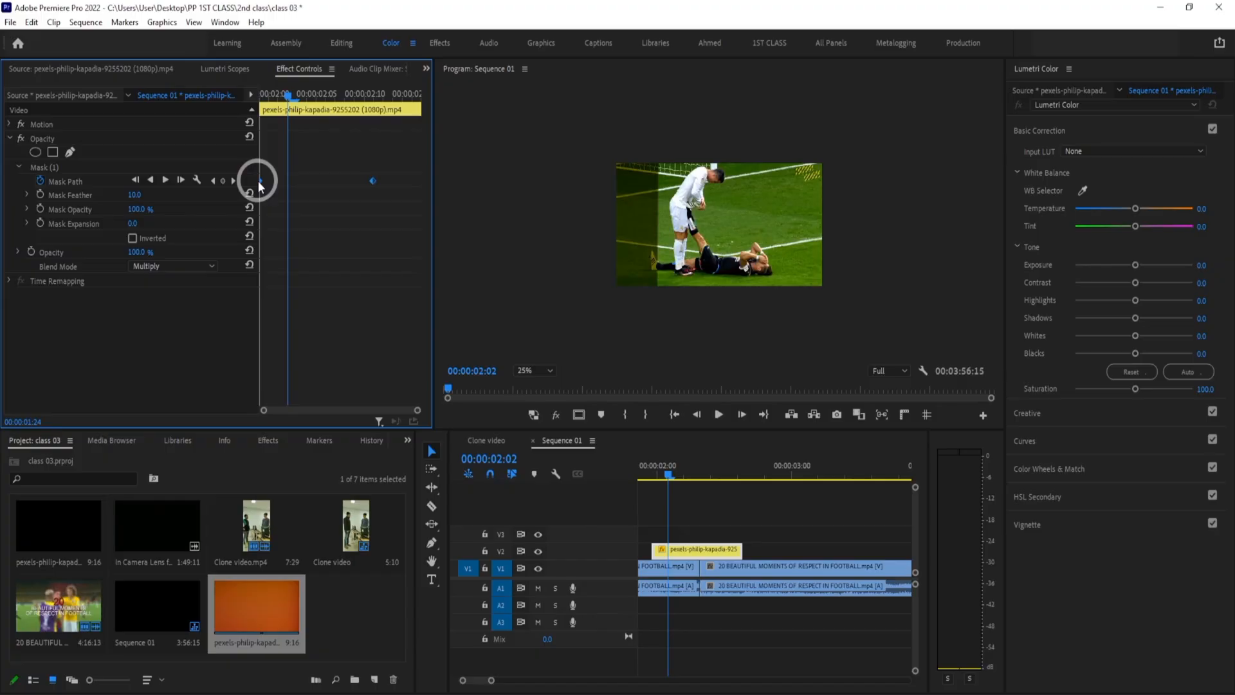
drag(372, 180, 395, 179)
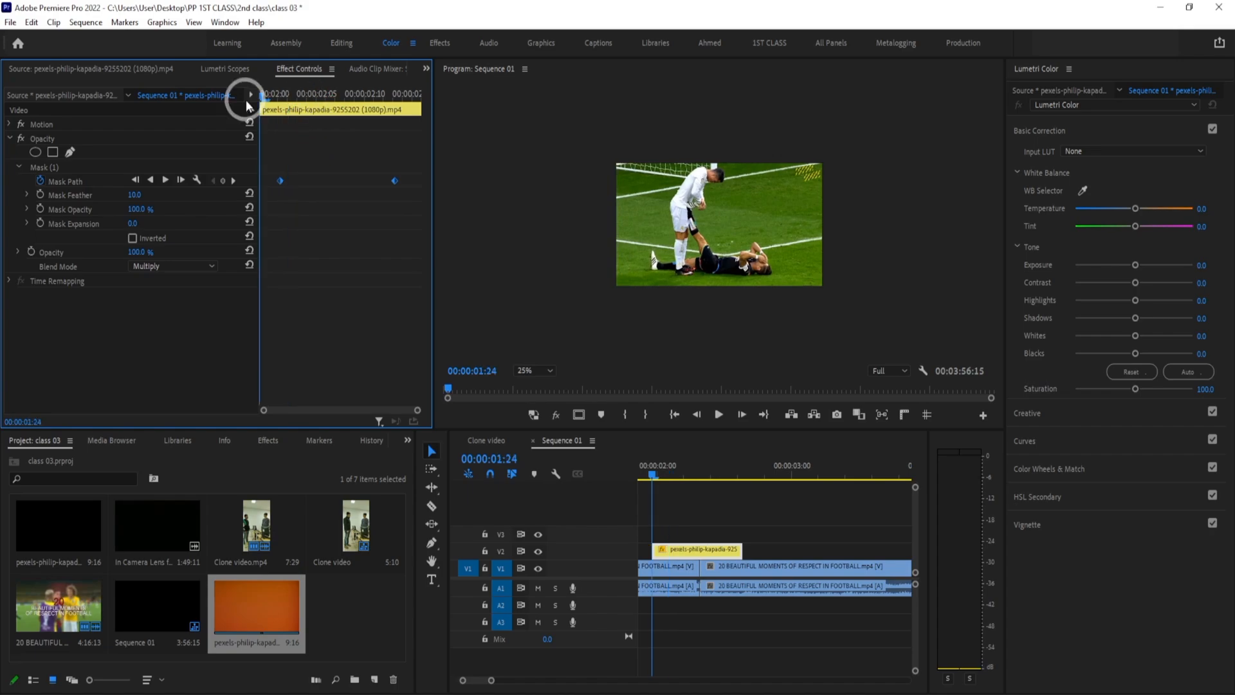
Play back the masked overlay transition across the cut between the two football clips
key(space)
key(space)
drag(359, 95, 17, 172)
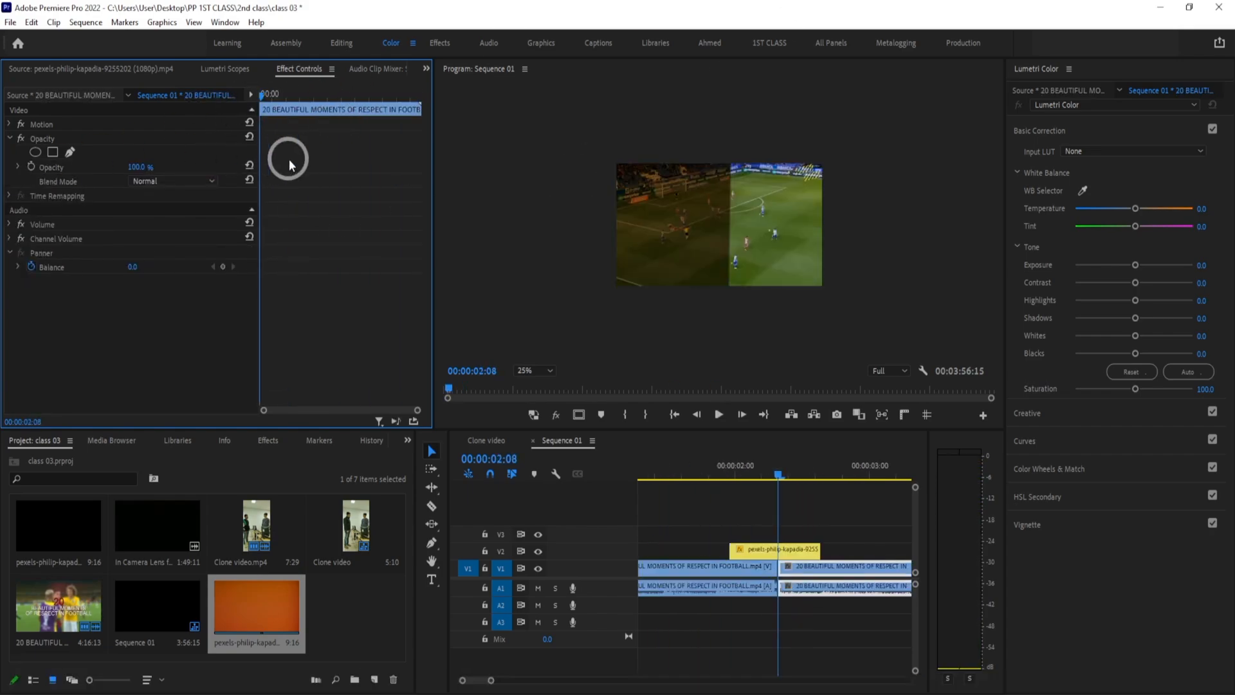
key(space)
key(space)
drag(656, 474, 262, 532)
key(space)
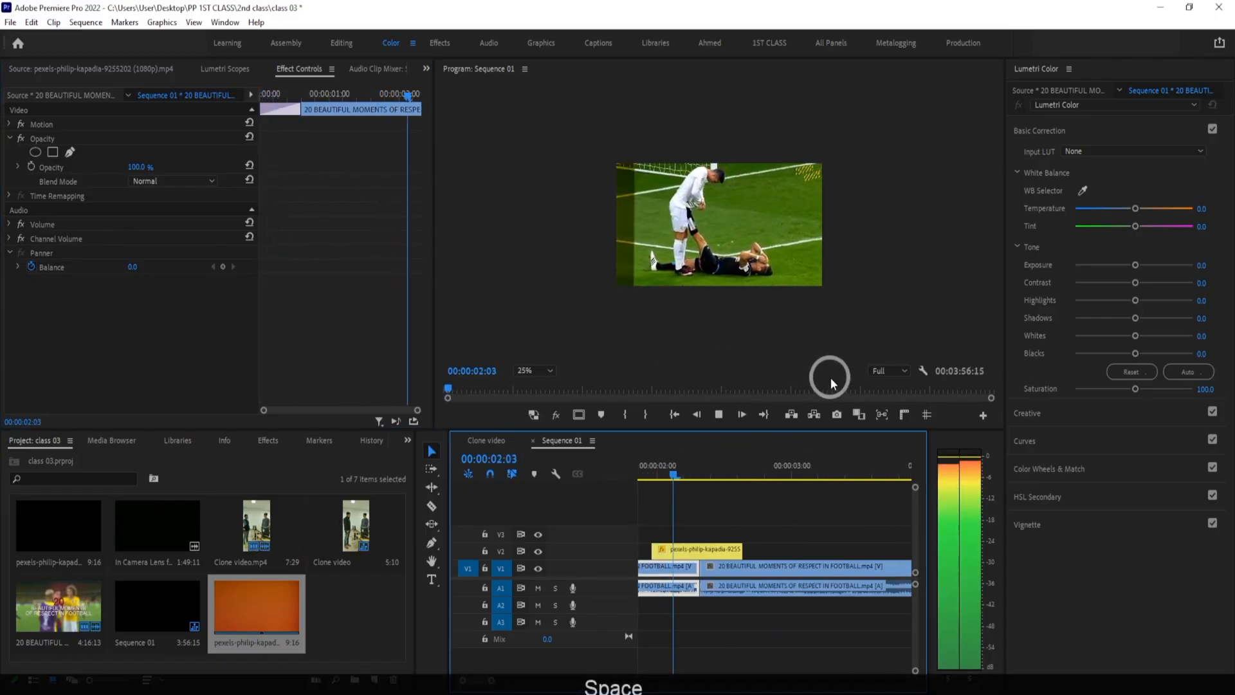
key(space)
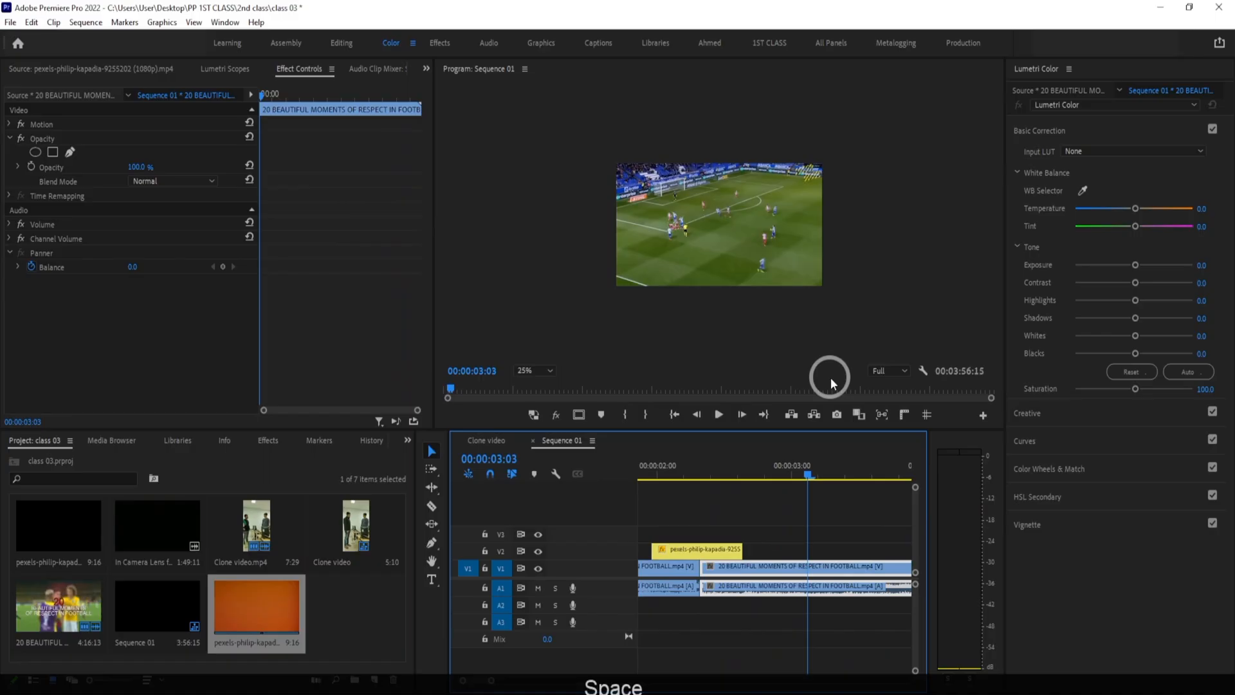
Set the V2 overlay clip's blend mode to Linear Burn and preview it across the cut
click(684, 468)
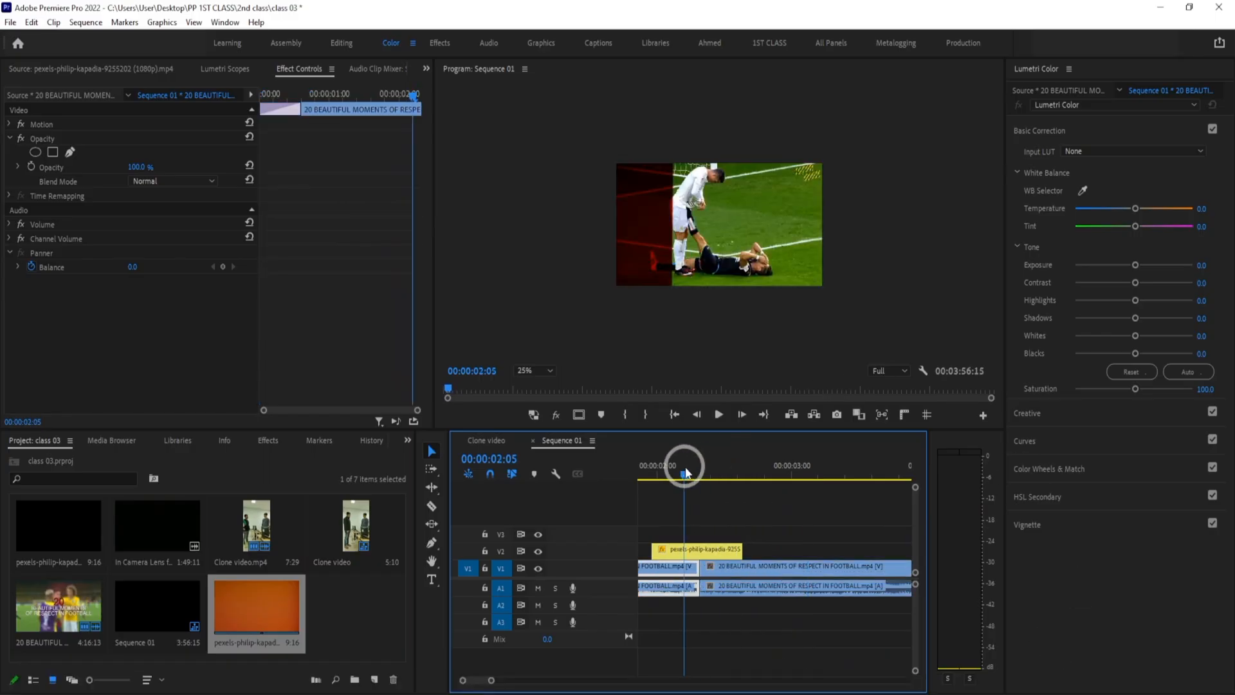
drag(685, 466, 705, 466)
click(693, 550)
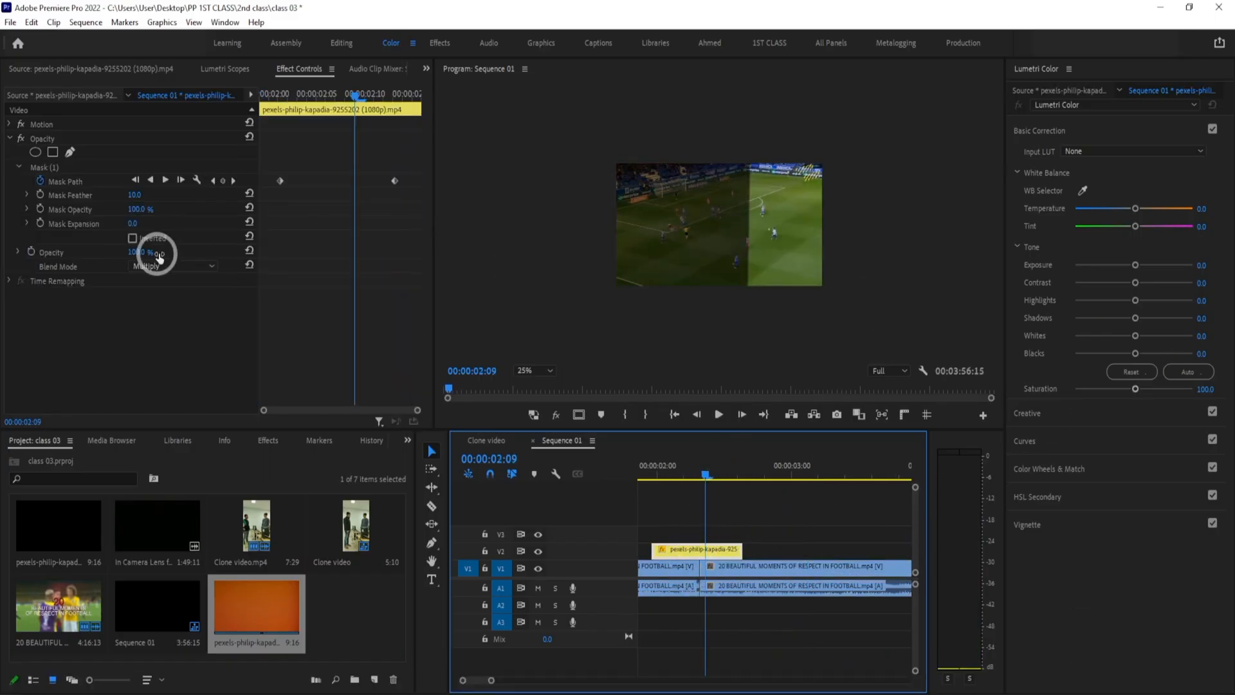
click(197, 265)
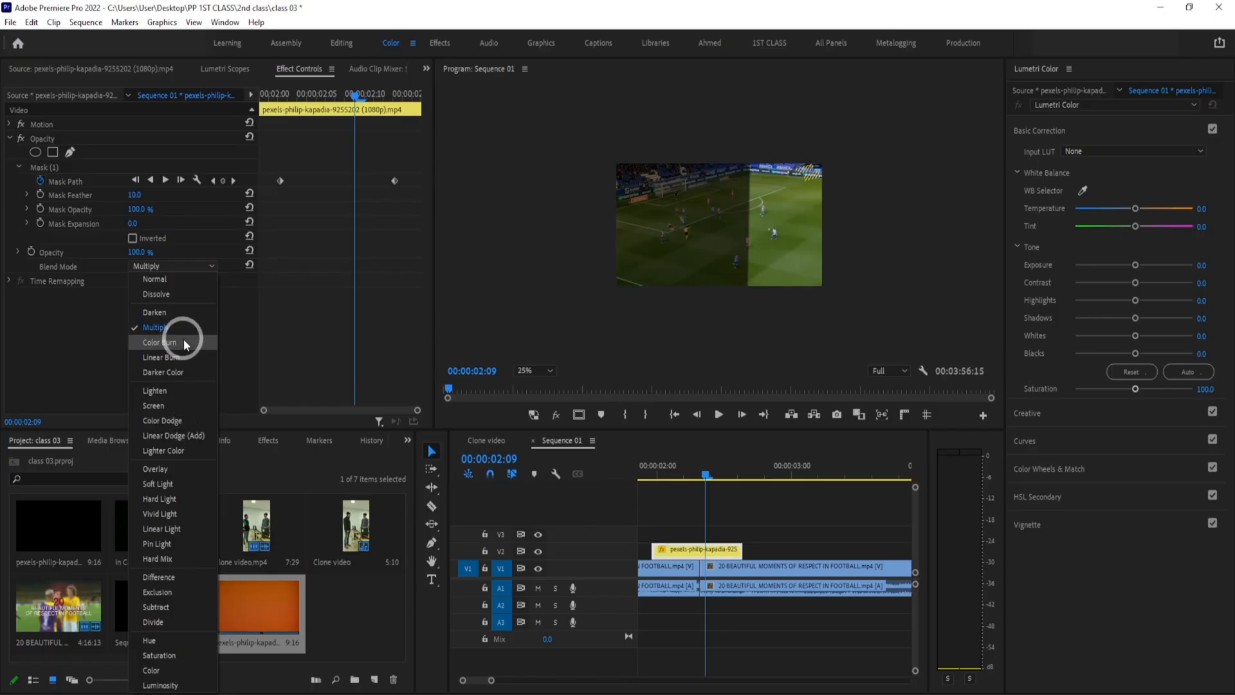
click(183, 357)
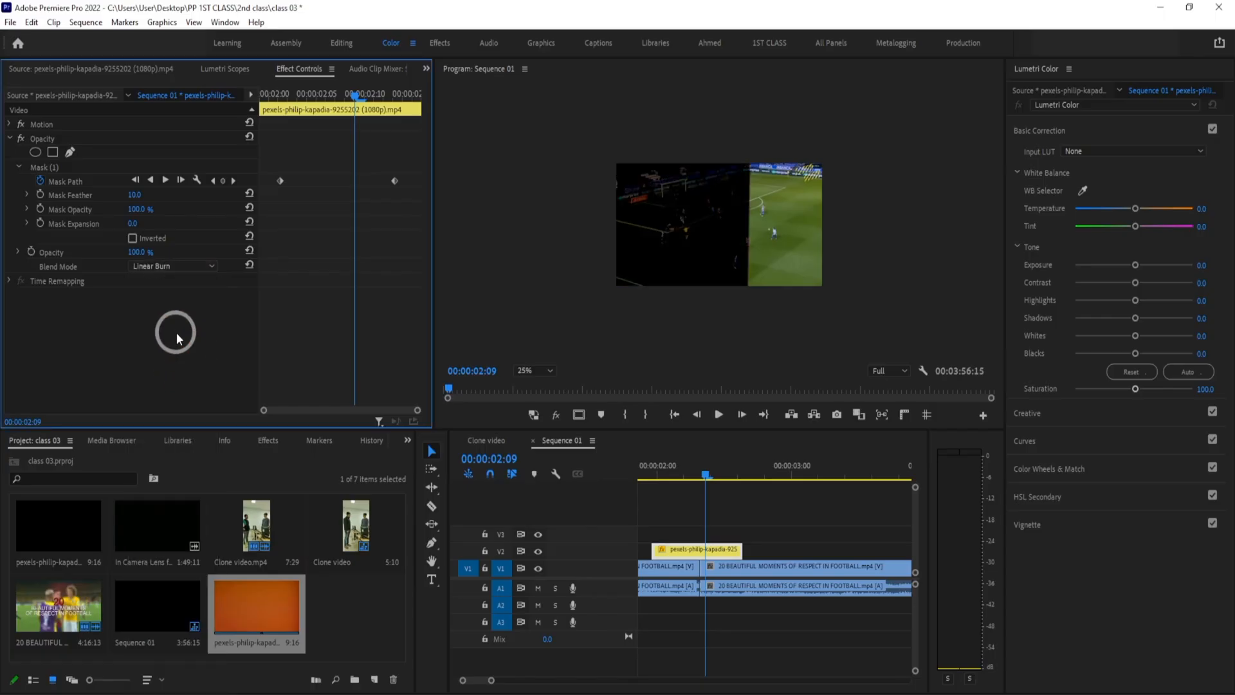
mouse_move(712, 467)
mouse_down()
mouse_move(648, 475)
mouse_move(701, 485)
mouse_move(694, 478)
mouse_up()
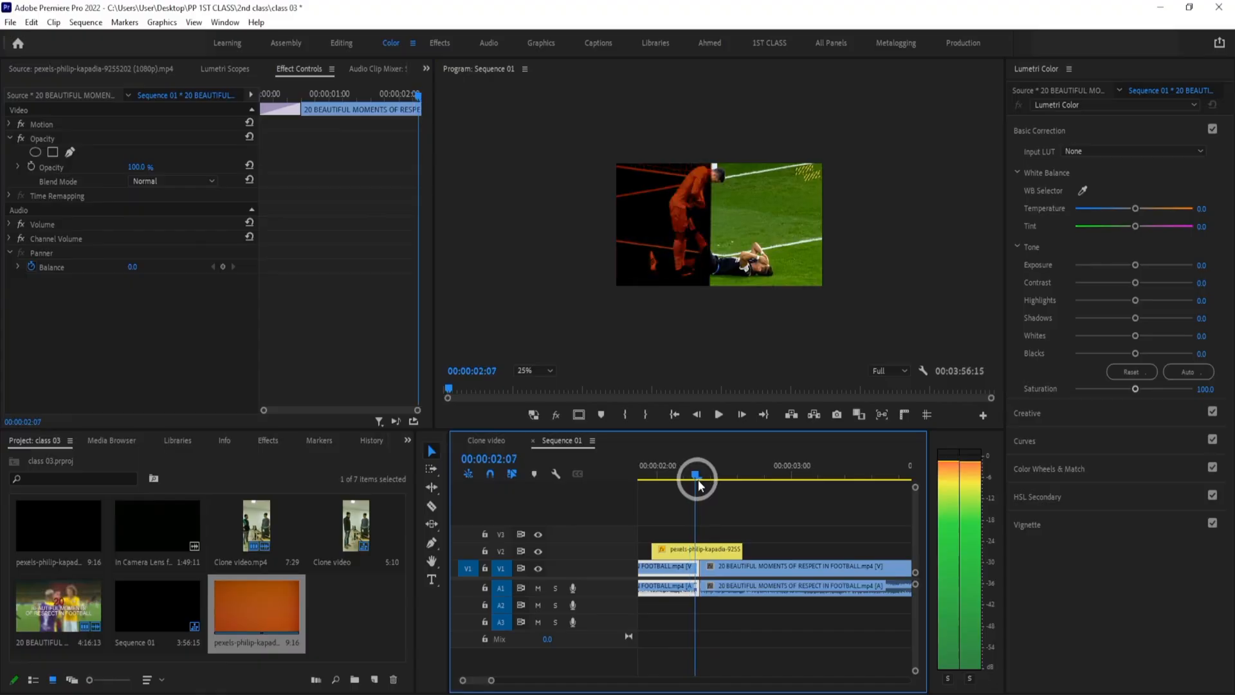
Set the V2 overlay clip's blend mode to Overlay and play back the transition
click(694, 548)
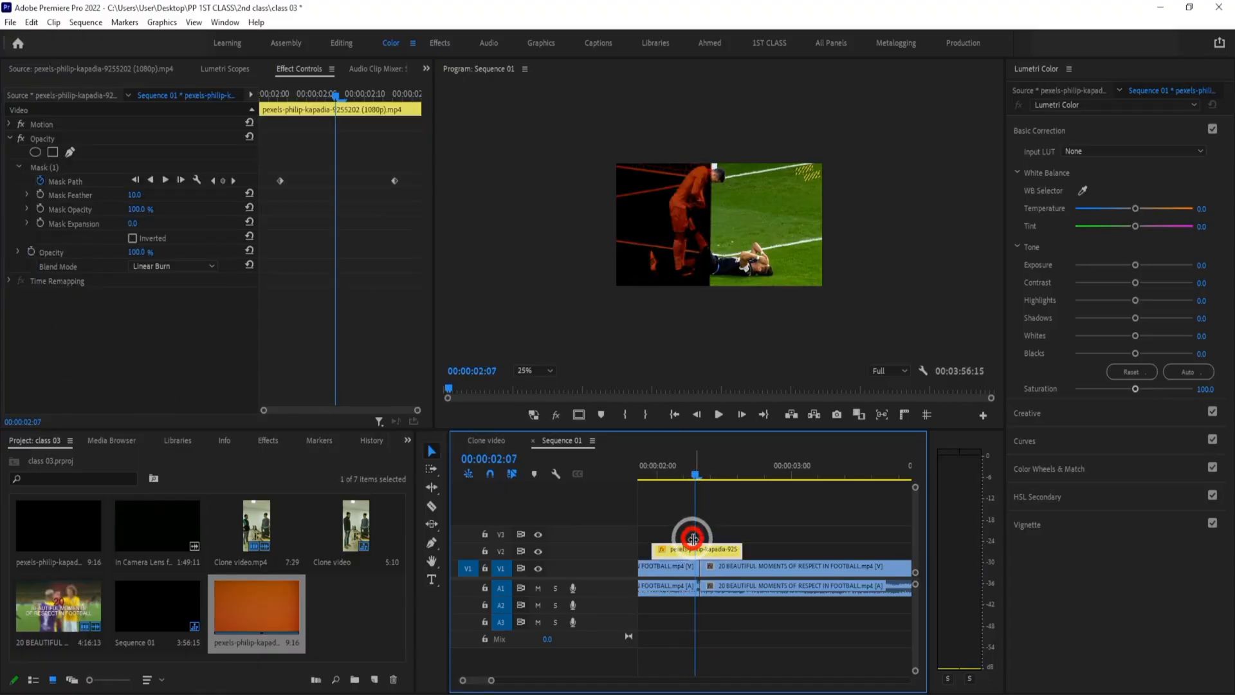
click(194, 264)
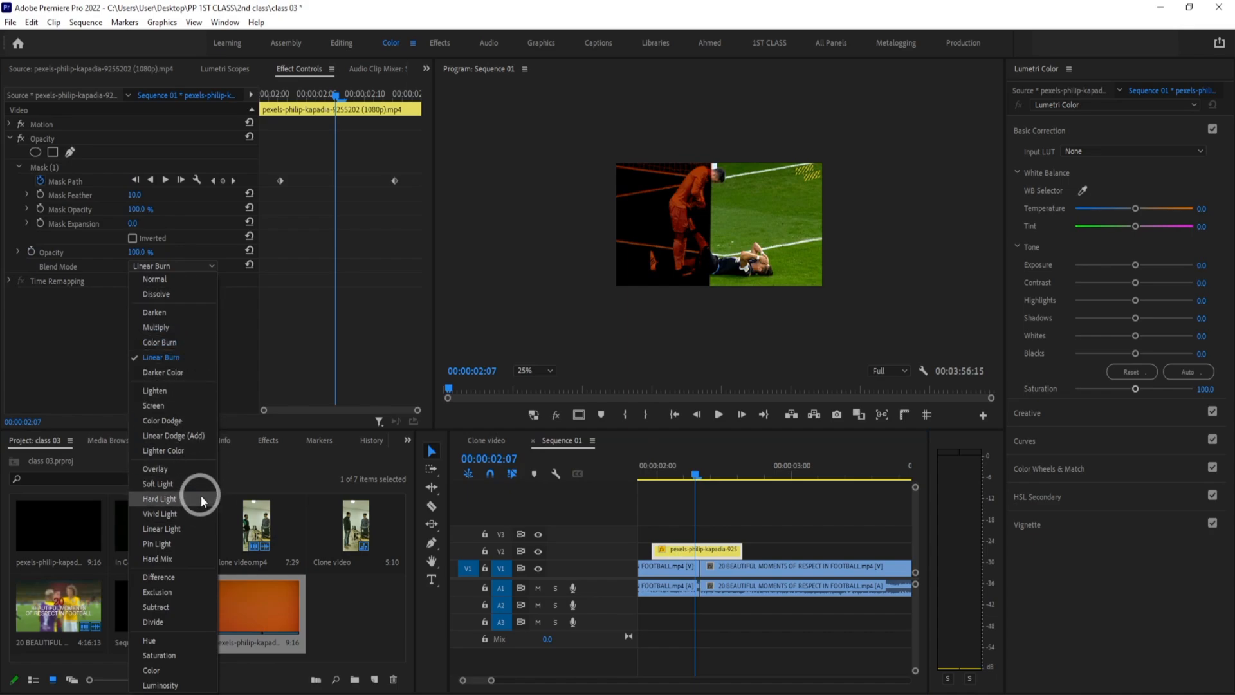
click(187, 468)
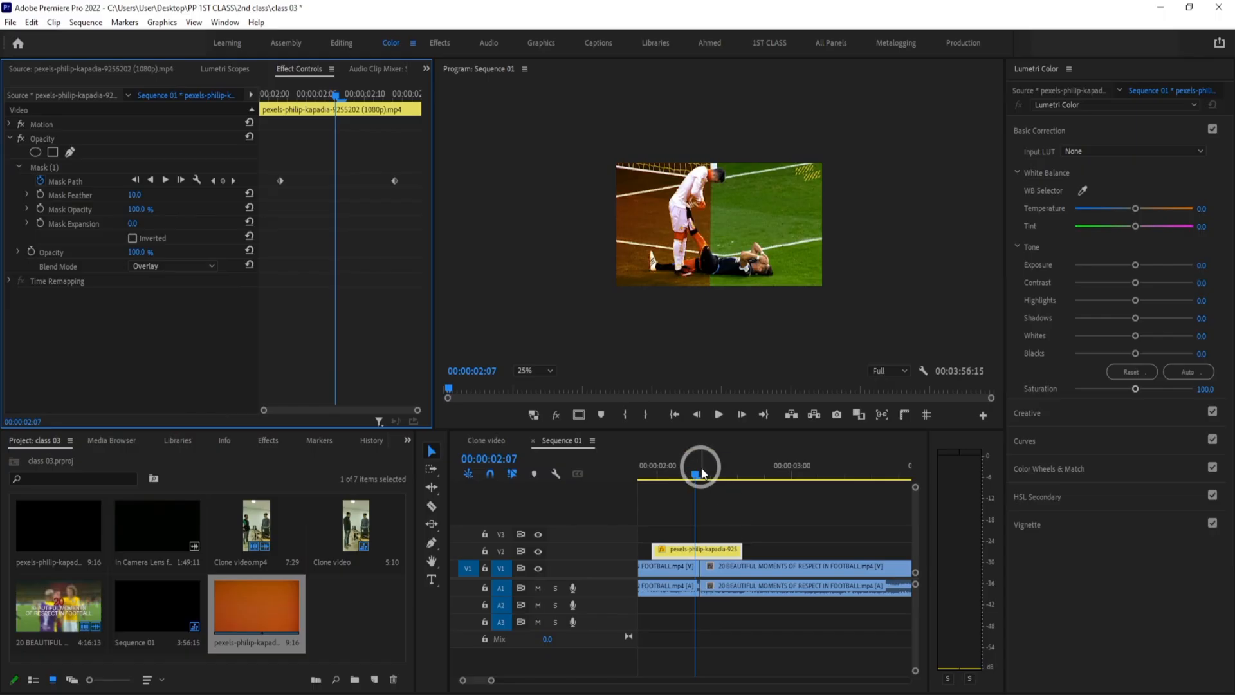
key(space)
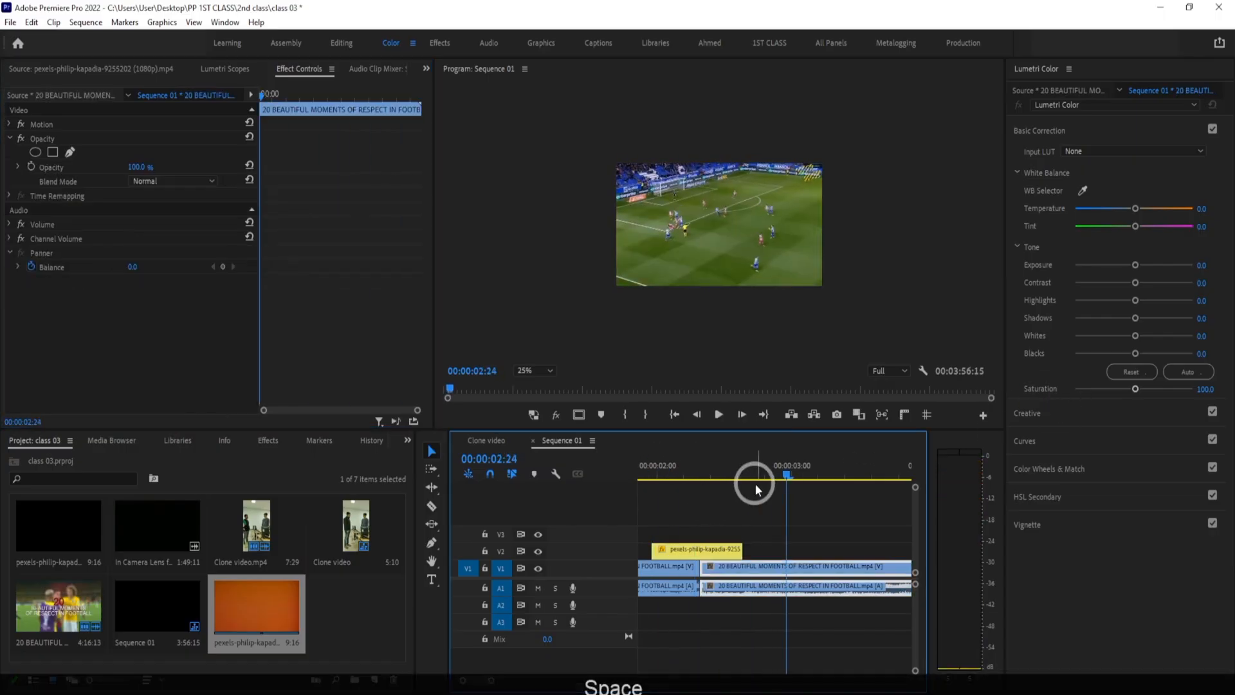
drag(752, 480, 700, 477)
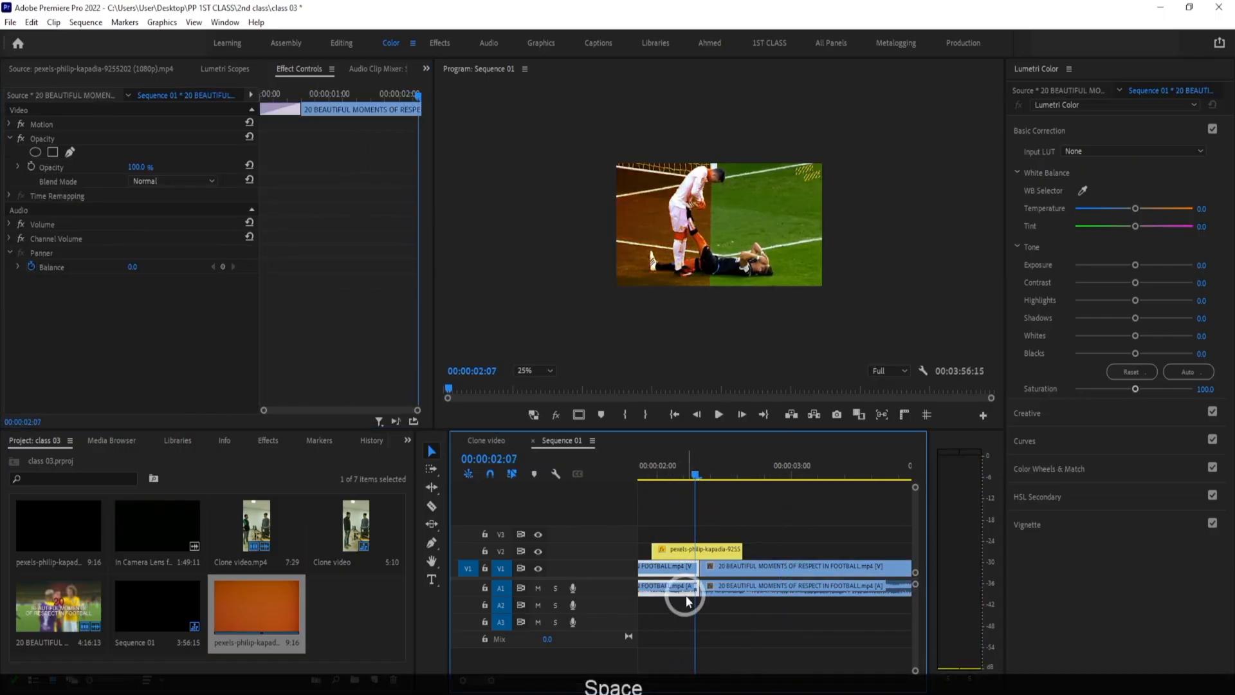
Delete the overlay clip from track V2 and show the list of video transitions
click(705, 547)
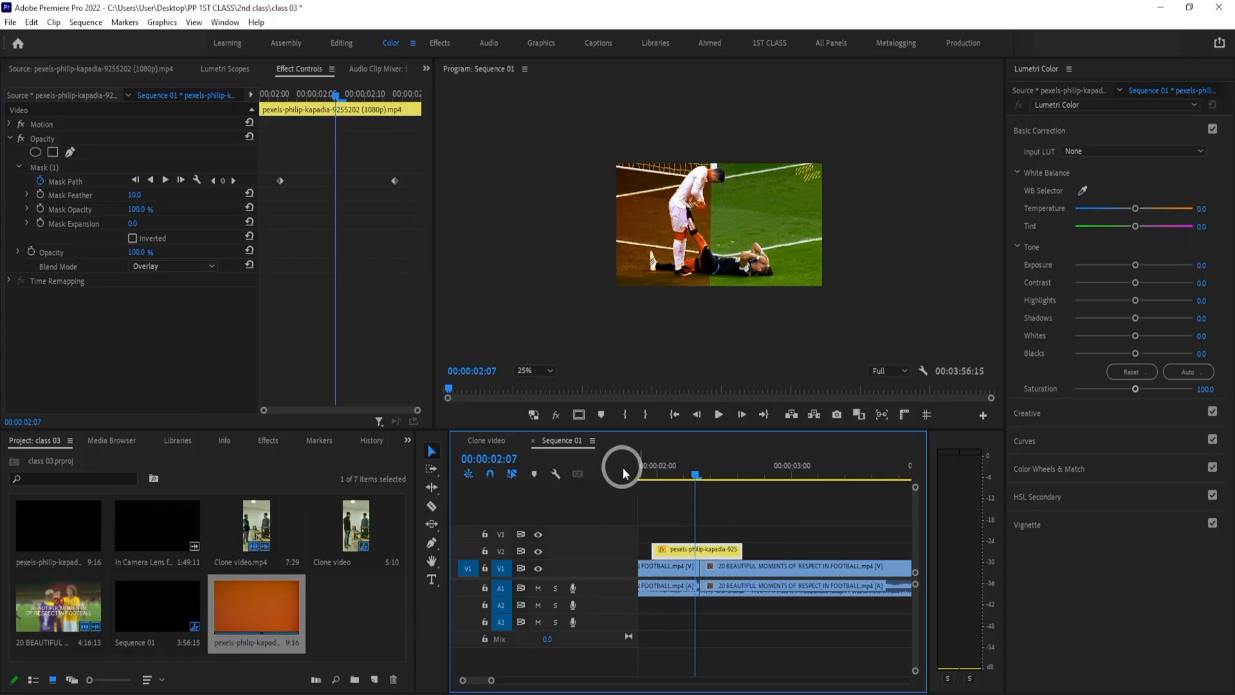
key(Delete)
click(286, 443)
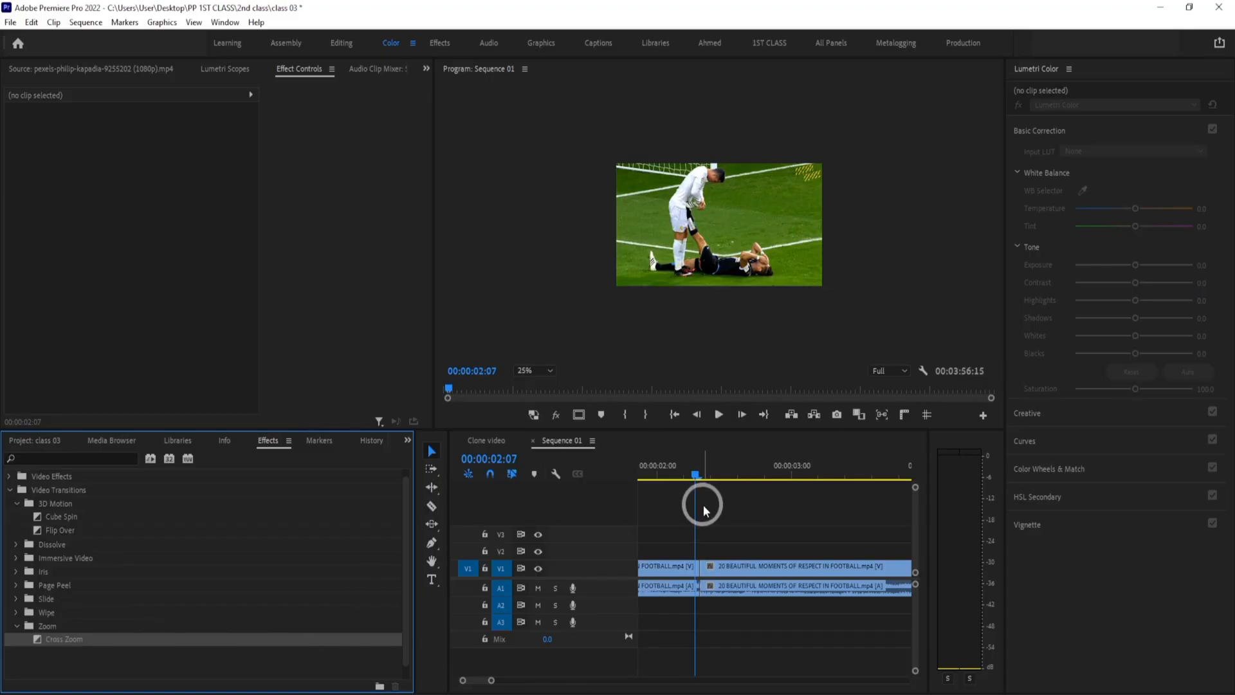
Check the Class # 3 topics in Video Editing 2024.pdf and return to the media items of project class 03
click(702, 694)
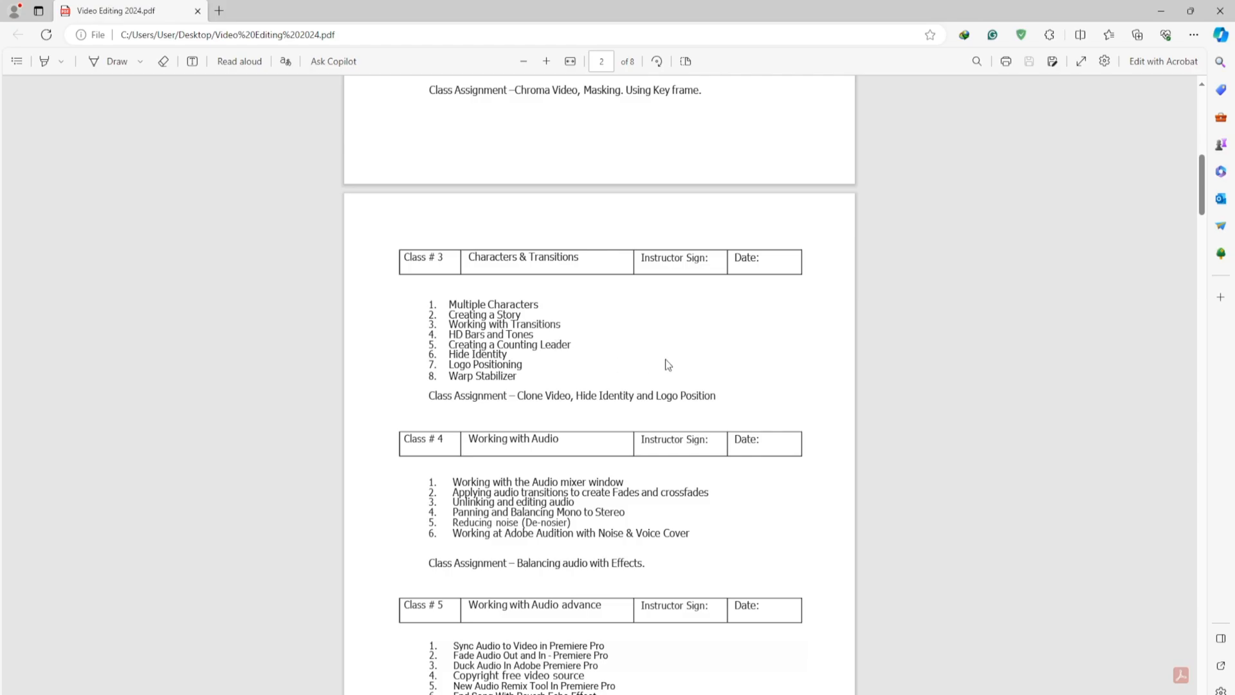
click(702, 694)
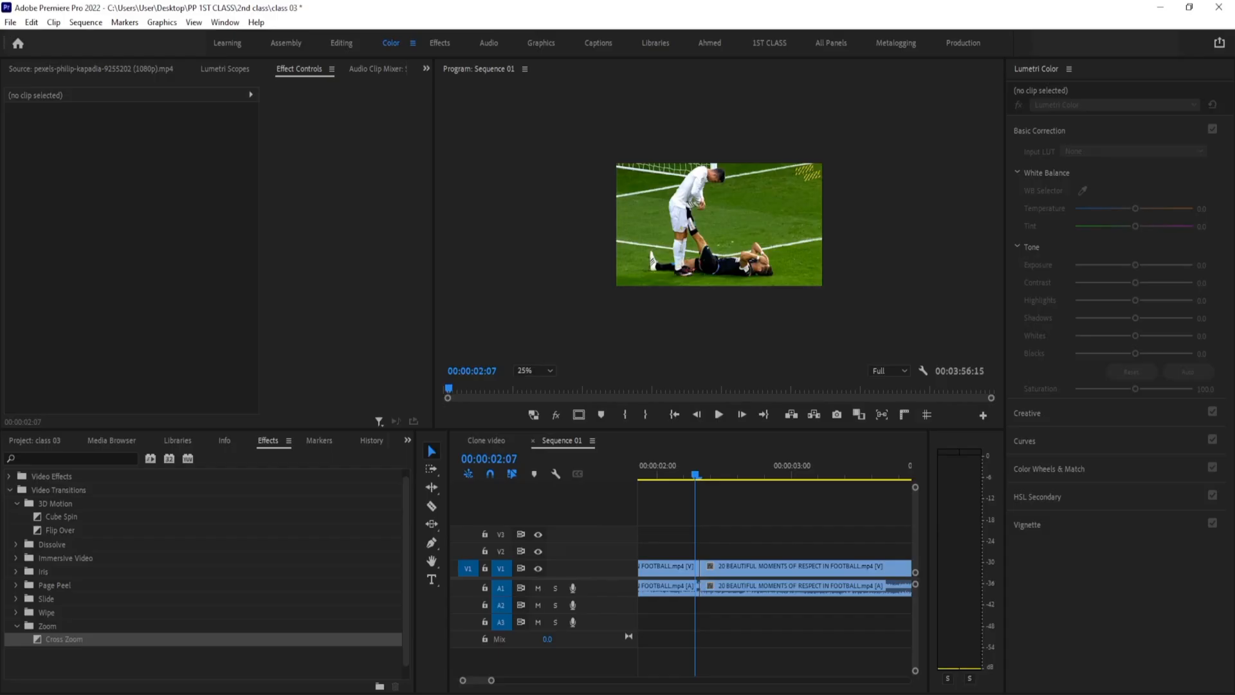
click(54, 441)
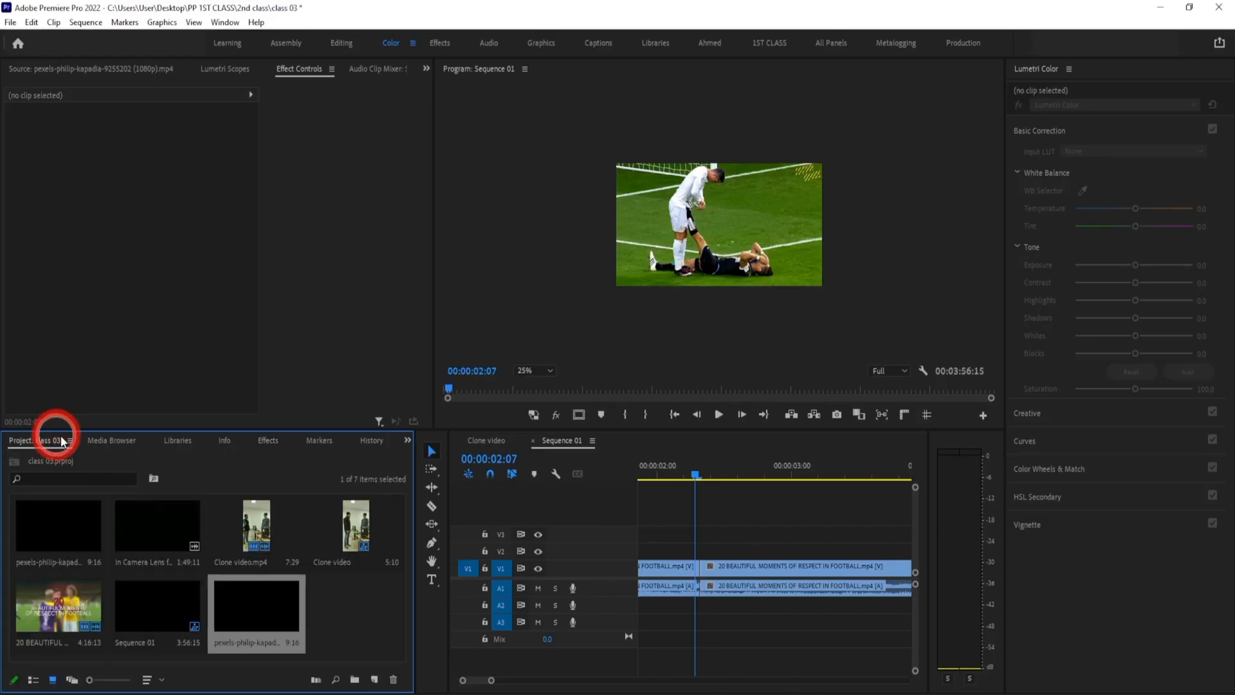
click(375, 680)
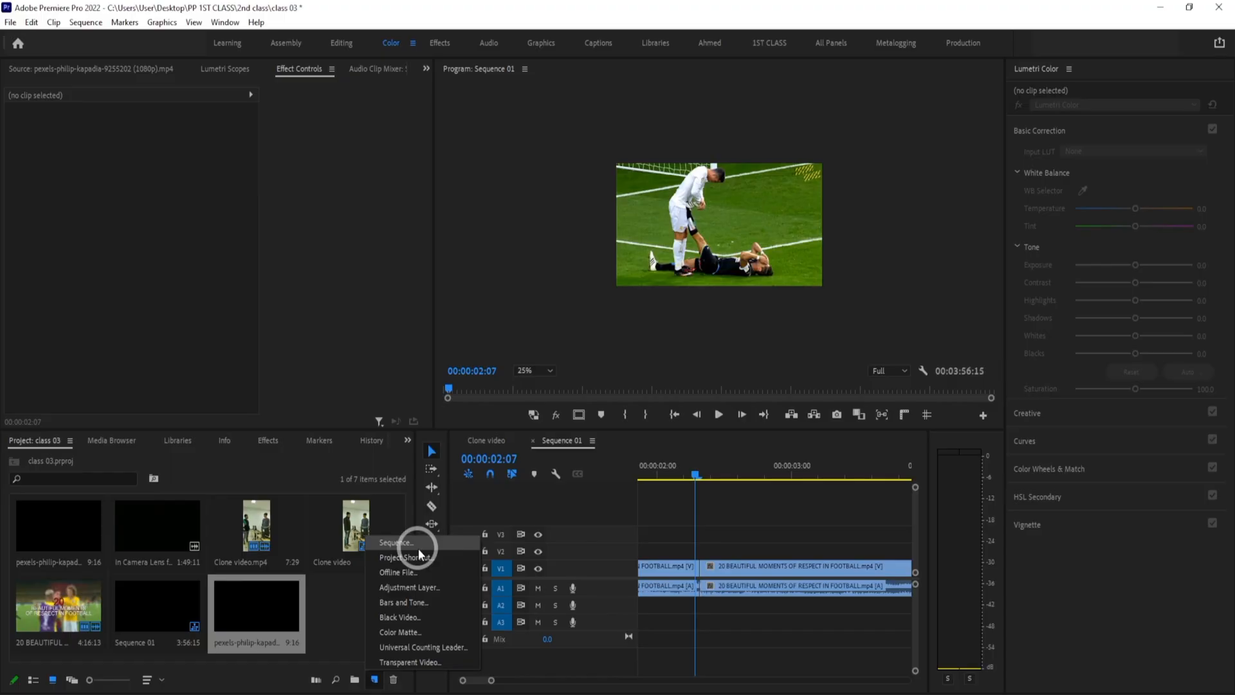
click(337, 637)
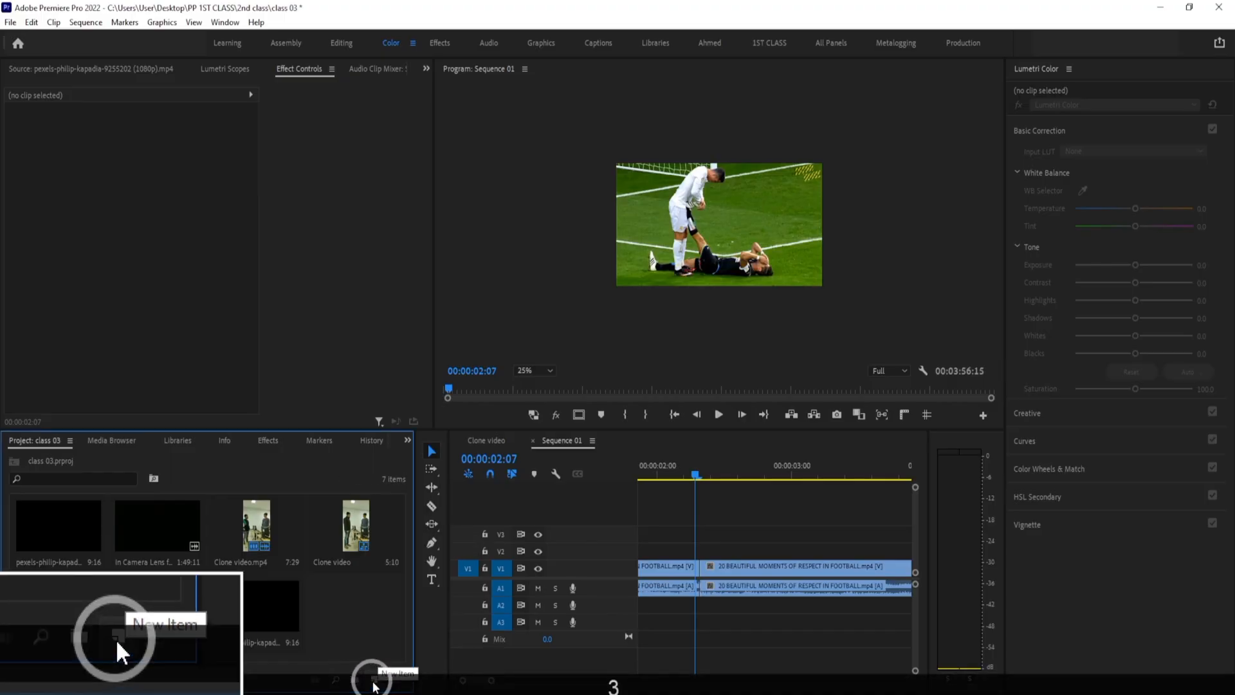
key(2)
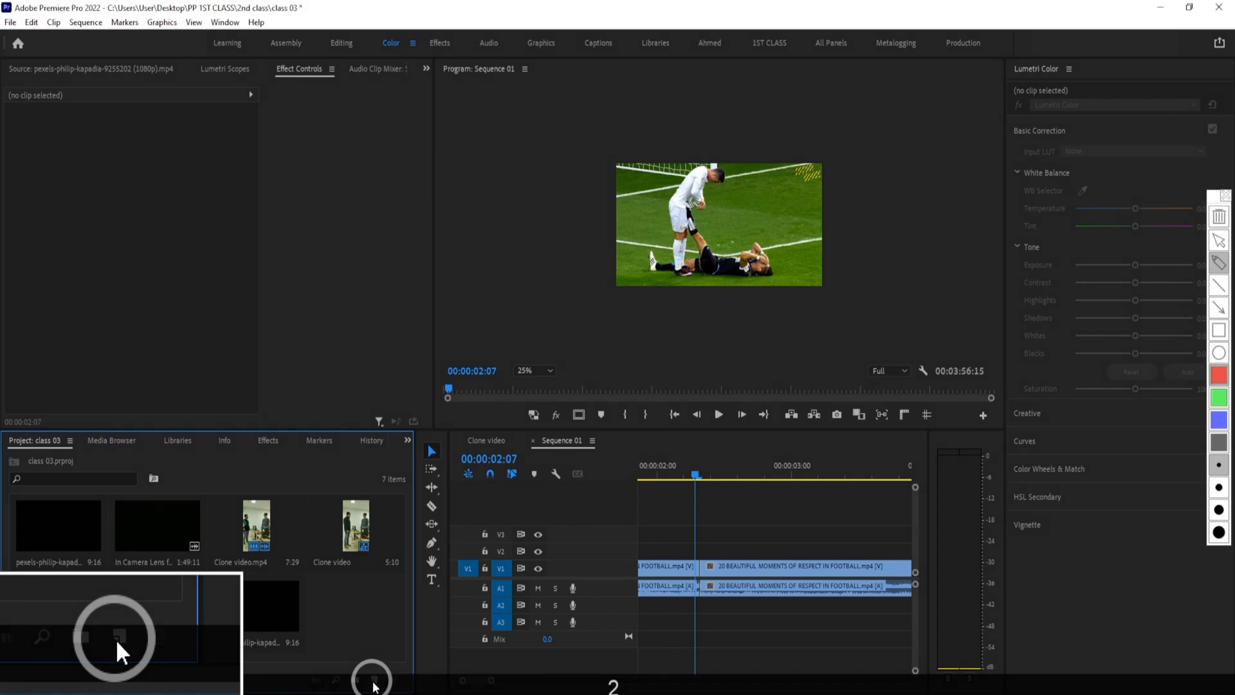
mouse_move(370, 680)
mouse_down()
mouse_move(390, 672)
mouse_move(363, 679)
mouse_move(374, 685)
mouse_up()
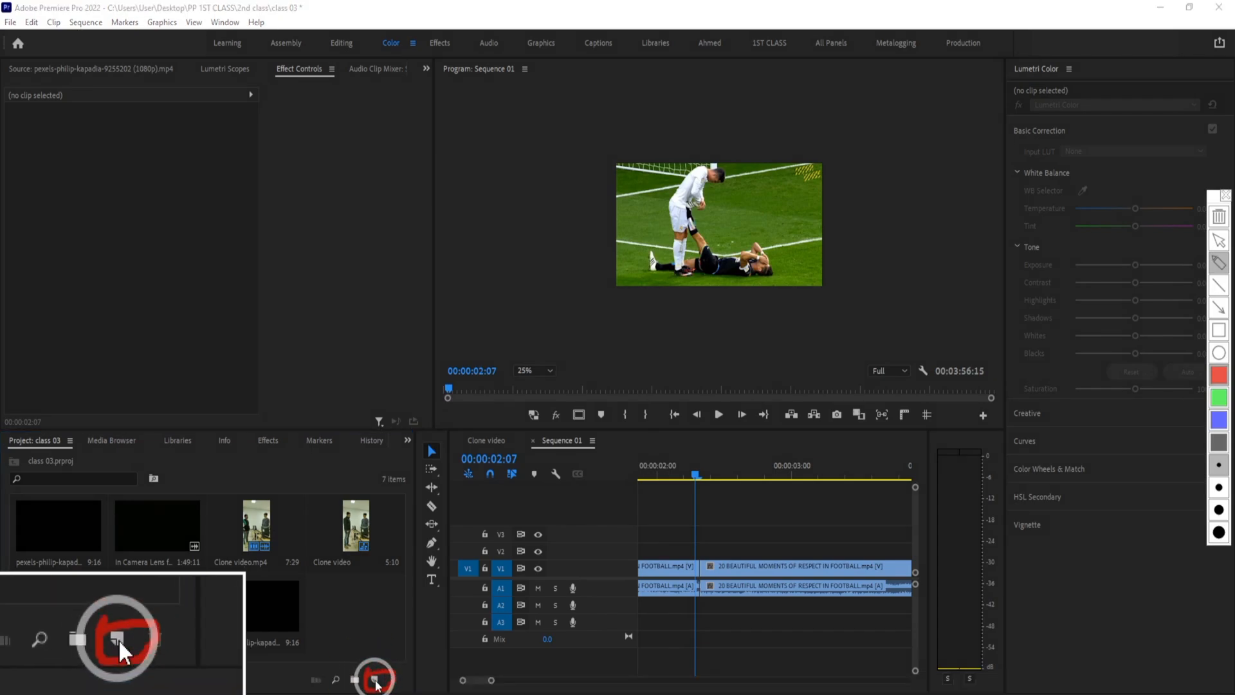
key(1)
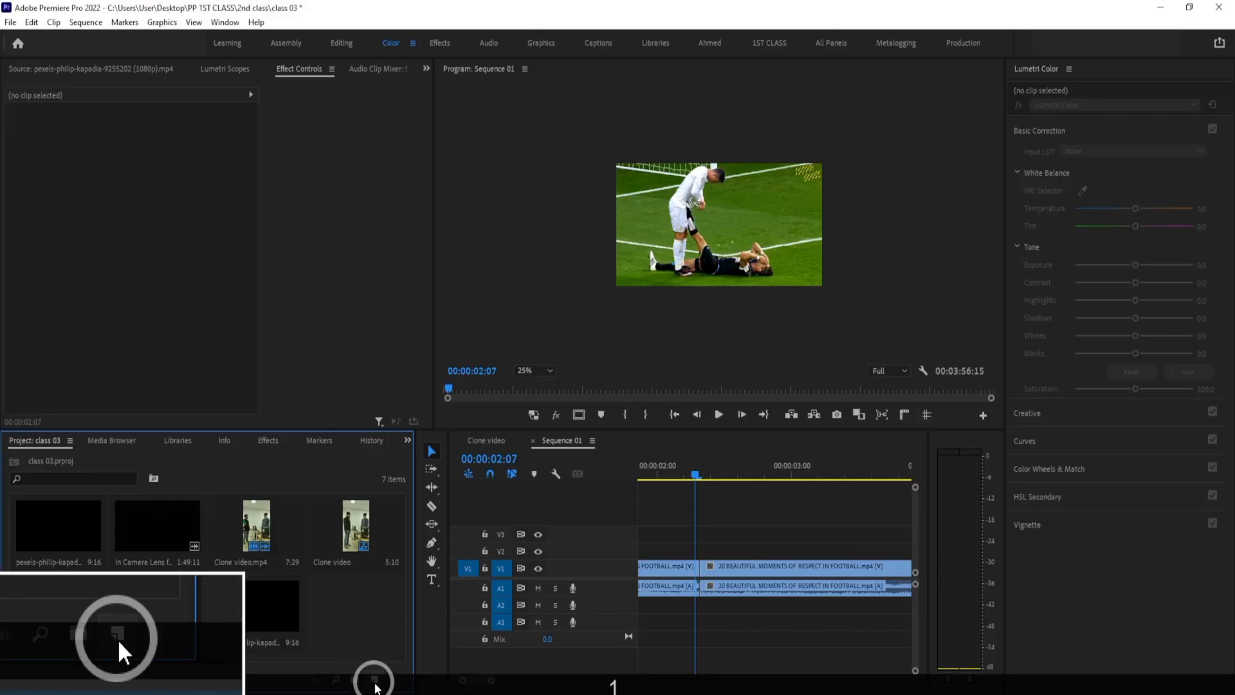
Create a Bars and Tone item with the Automatic (match sequence) preset, 1280 x 720, 25 fps, and a steady 1000 Hz tone at -12 dB
click(375, 683)
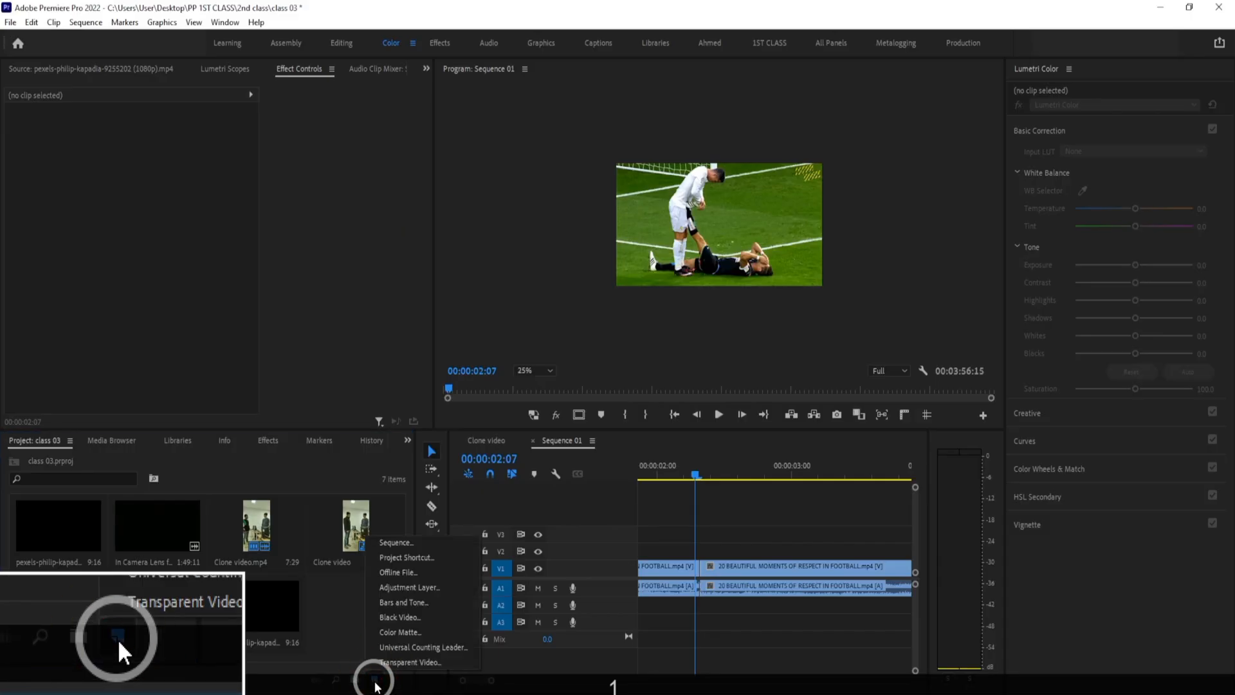
click(406, 604)
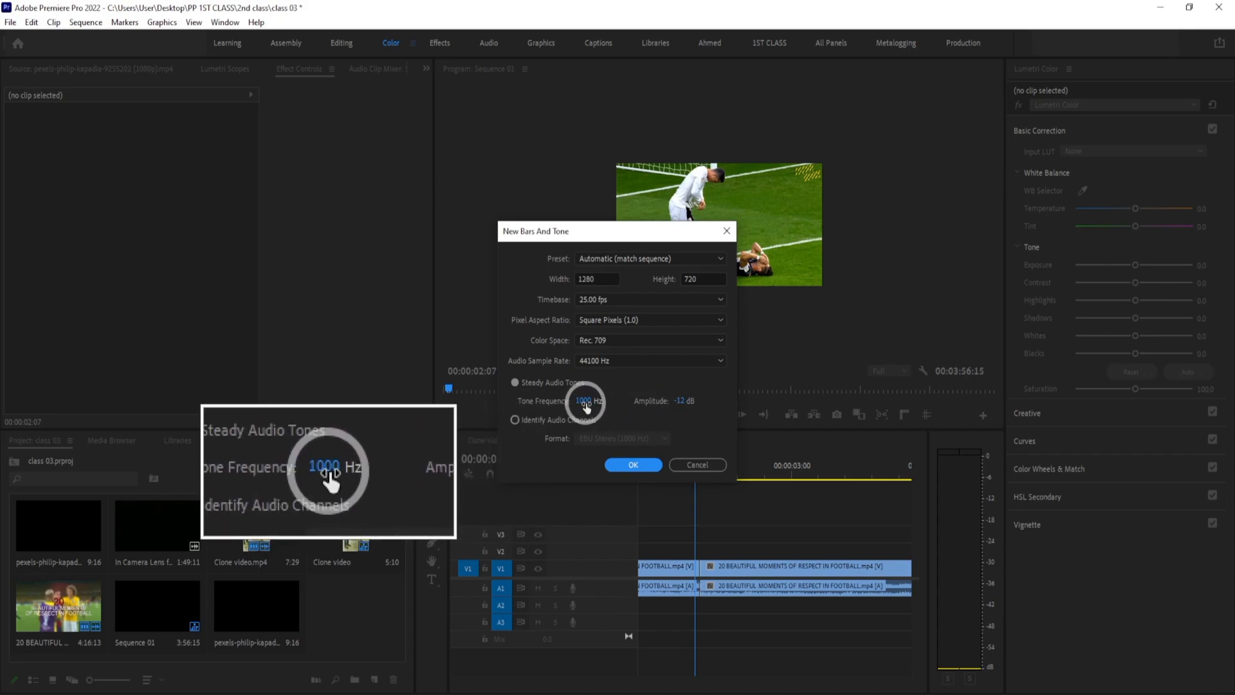
click(630, 463)
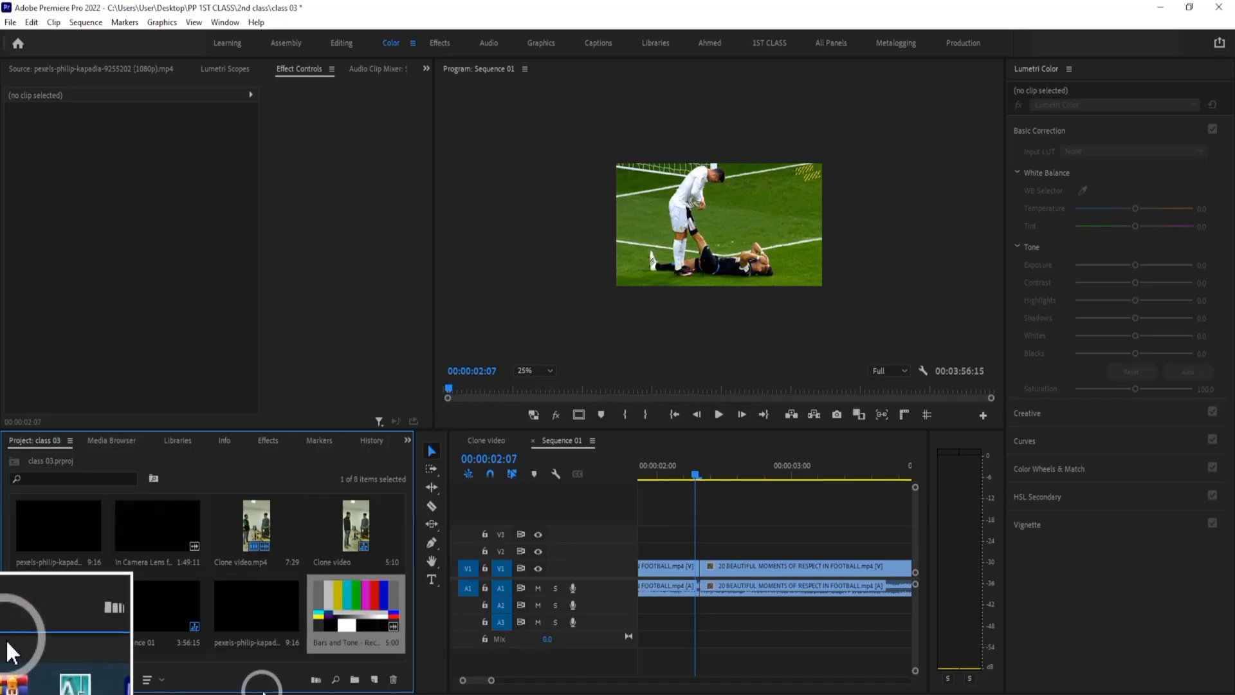
Open the Bars and Tone clip in the Source Monitor and play it from the beginning
double_click(365, 622)
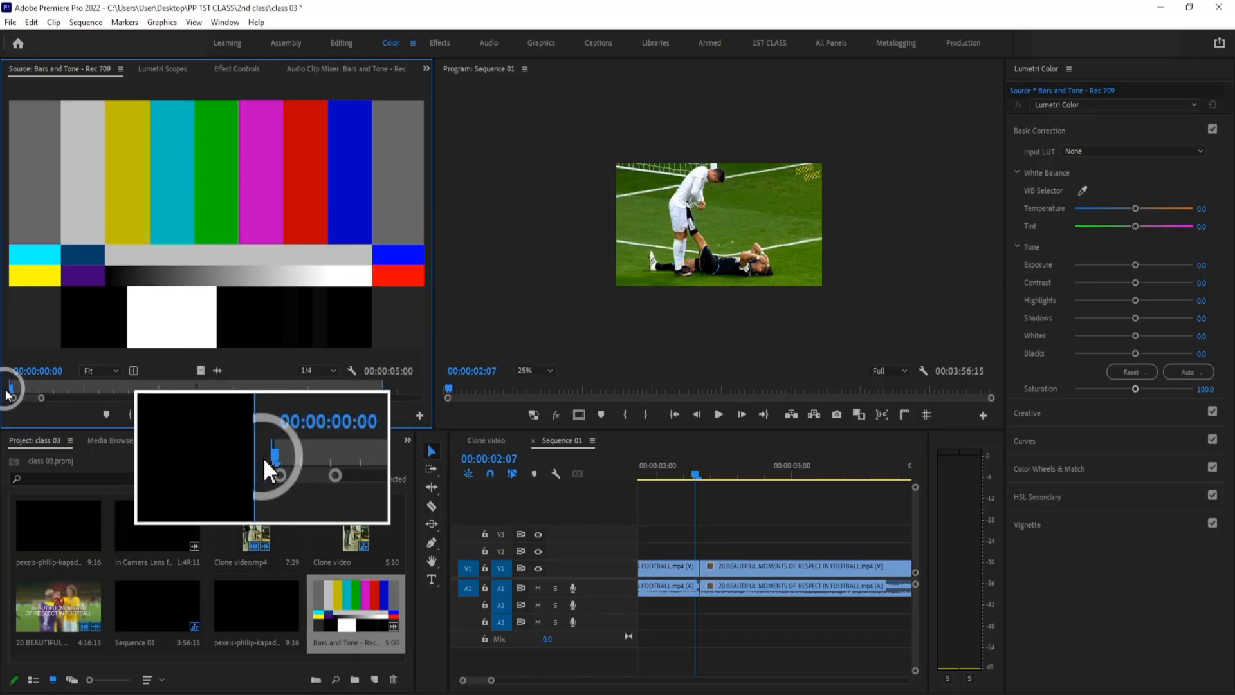
mouse_move(11, 388)
mouse_down()
mouse_move(33, 389)
mouse_move(8, 389)
mouse_up()
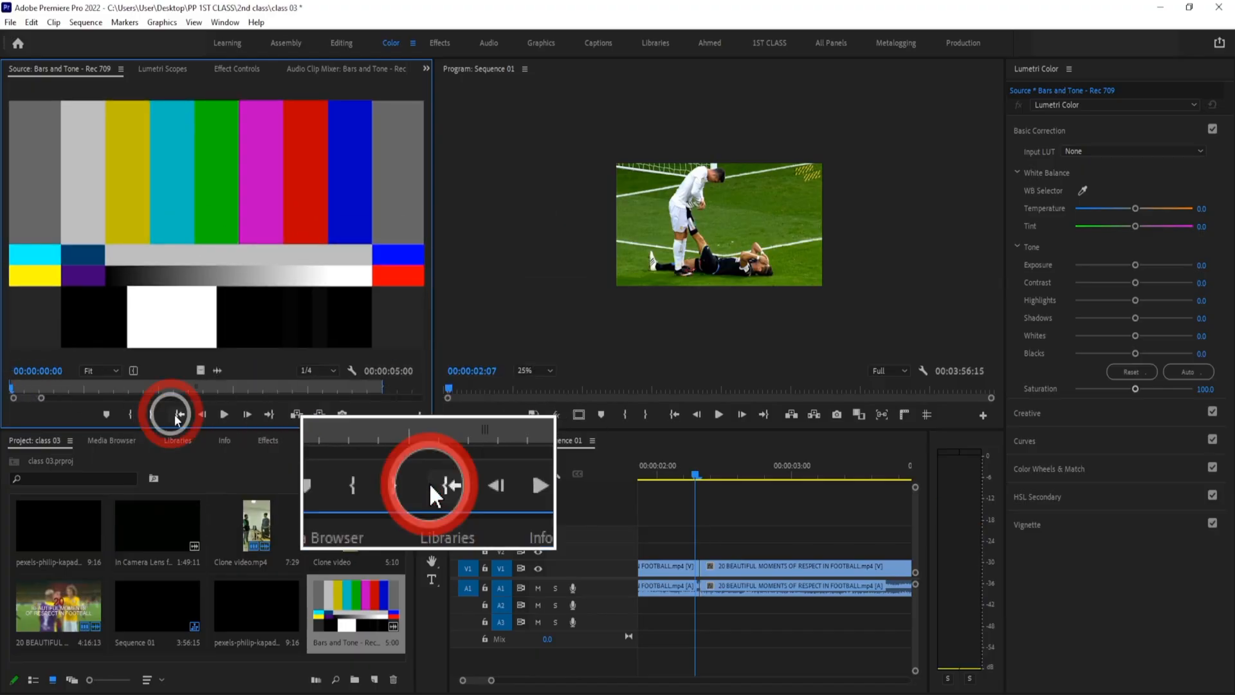
click(225, 413)
key(space)
key(space)
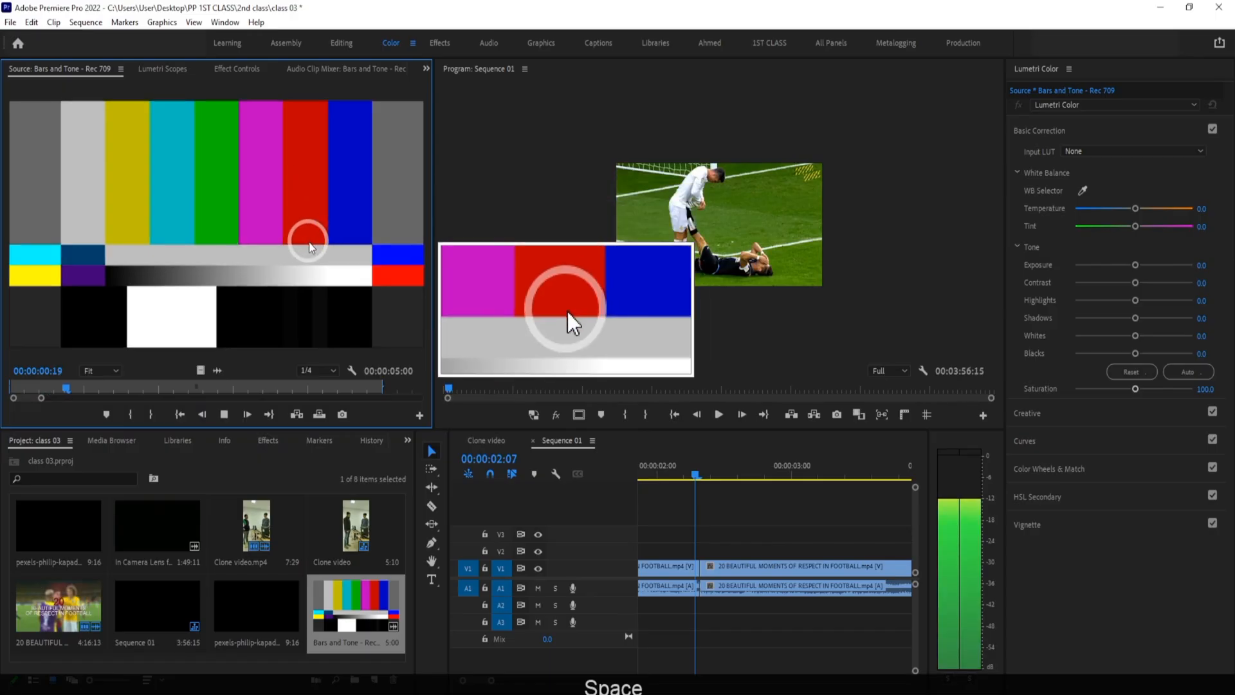
key(space)
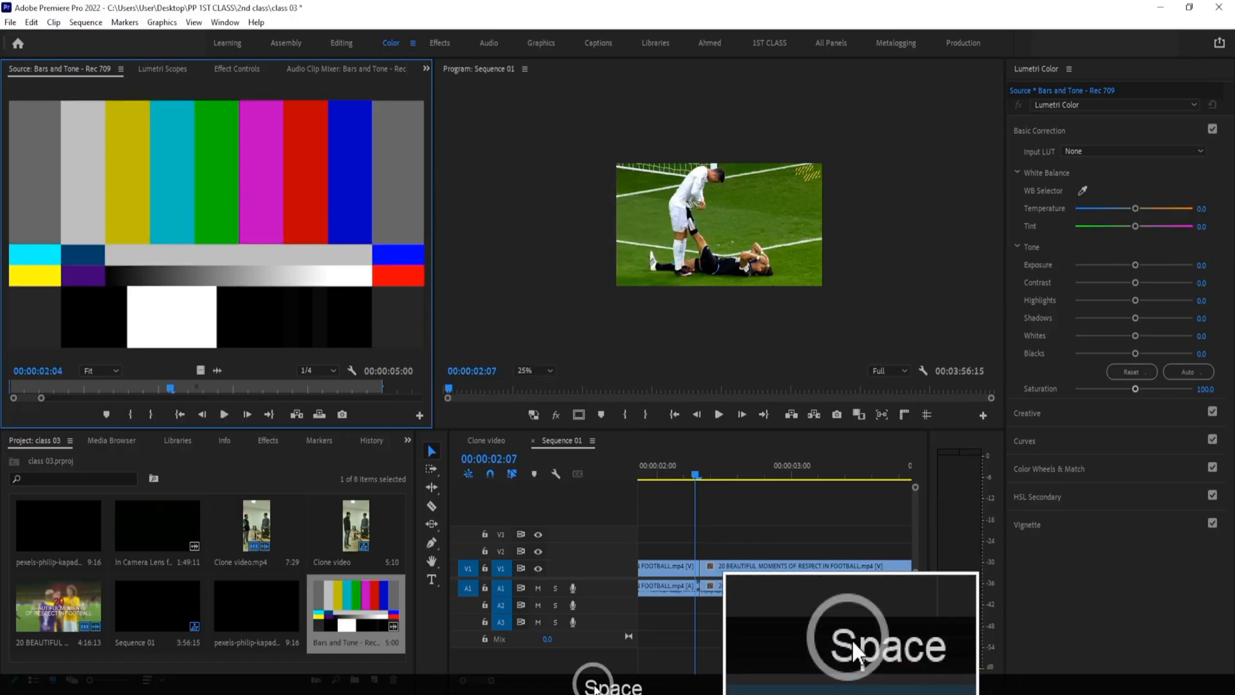
Mark the Bars and Tone source from 00:00:01:19 to 00:00:02:11 and place its audio on A3 in the Clone video sequence at 00:00:01:03
drag(491, 680, 876, 680)
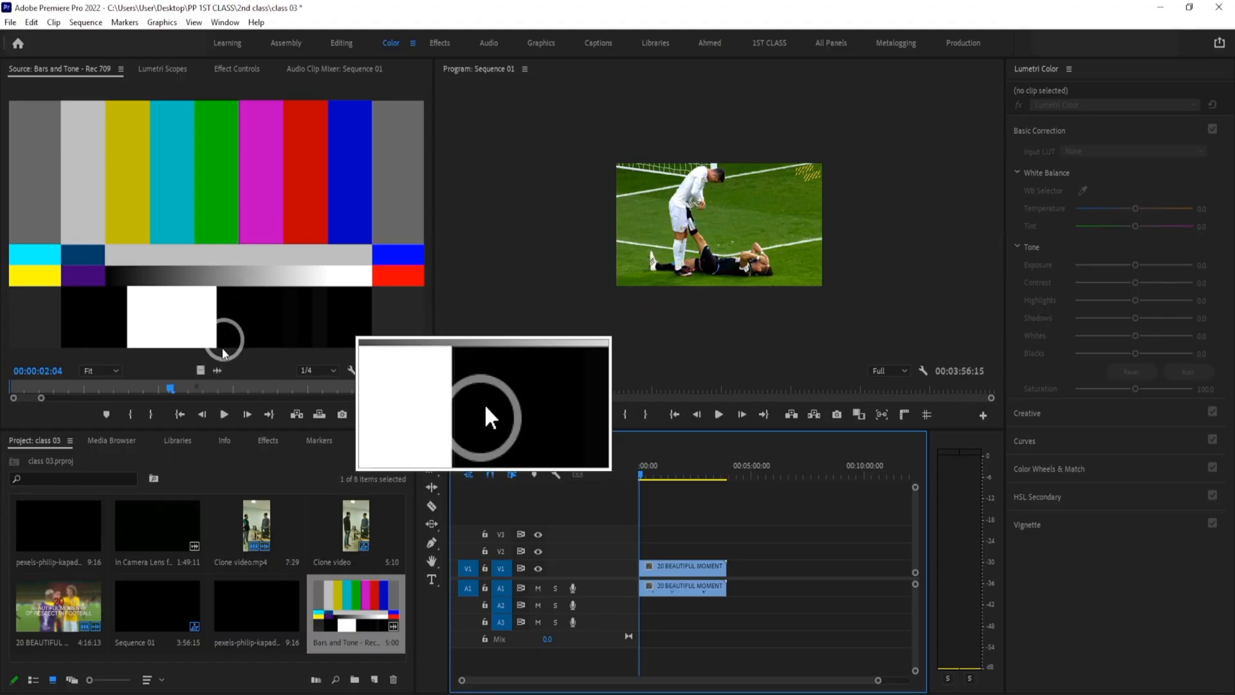
click(158, 389)
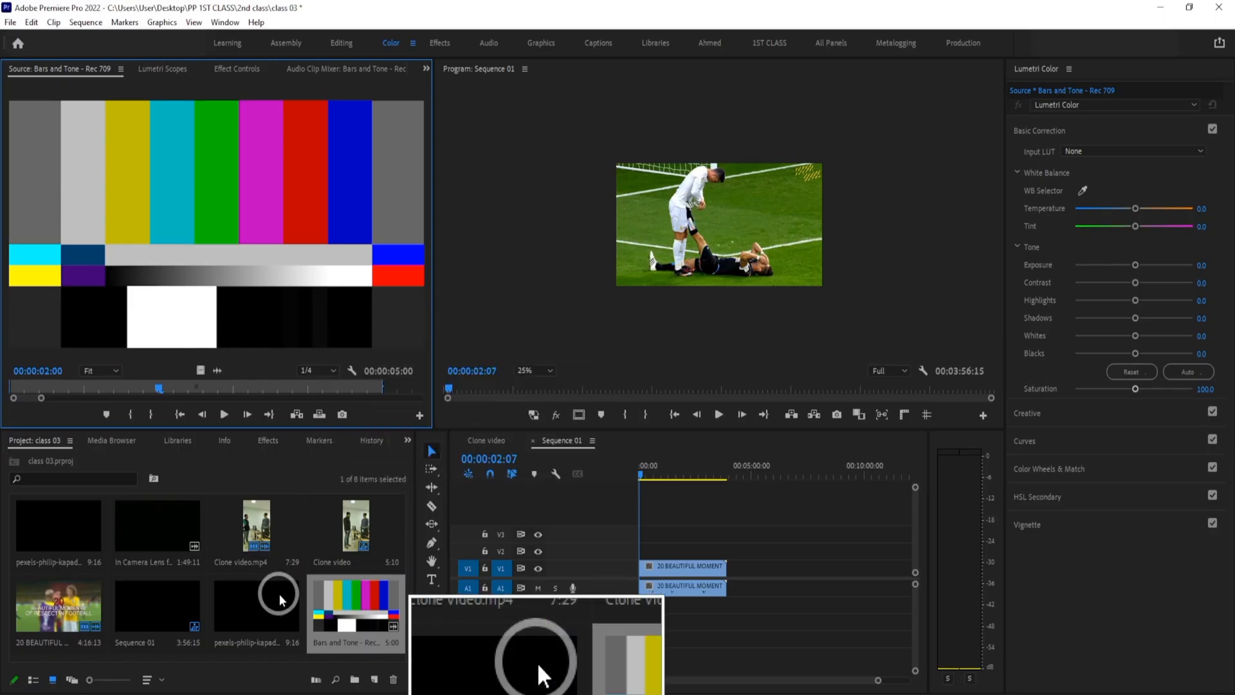
click(489, 441)
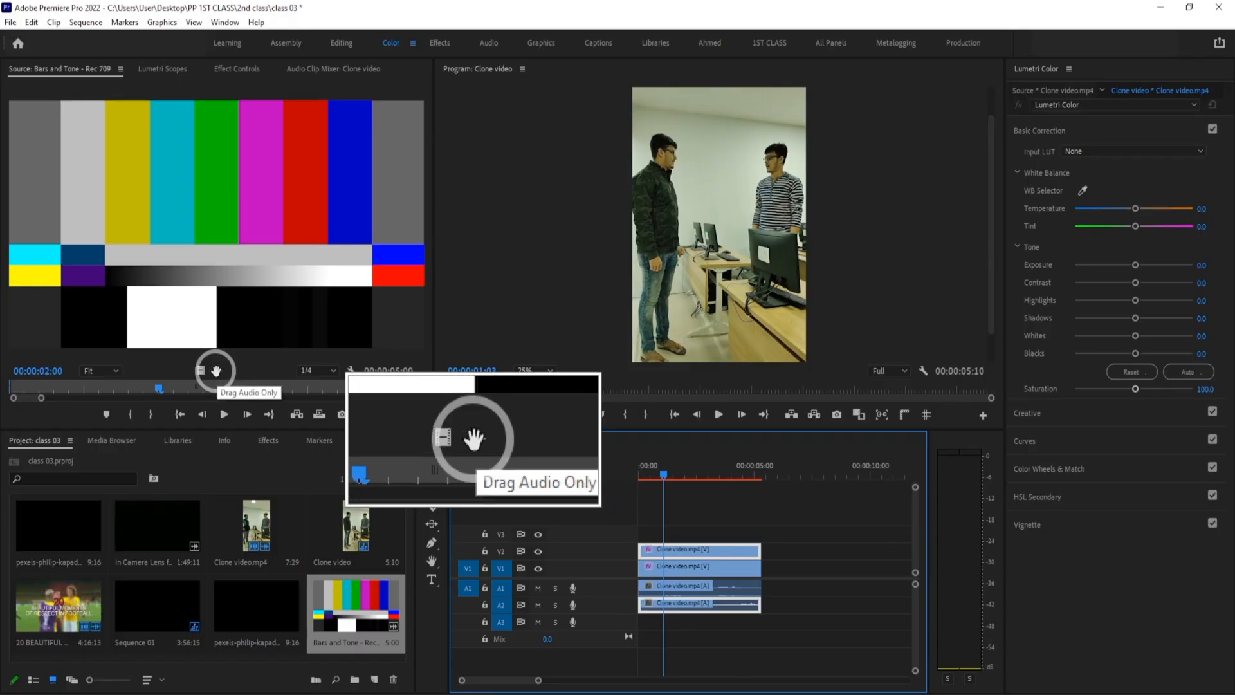
click(141, 390)
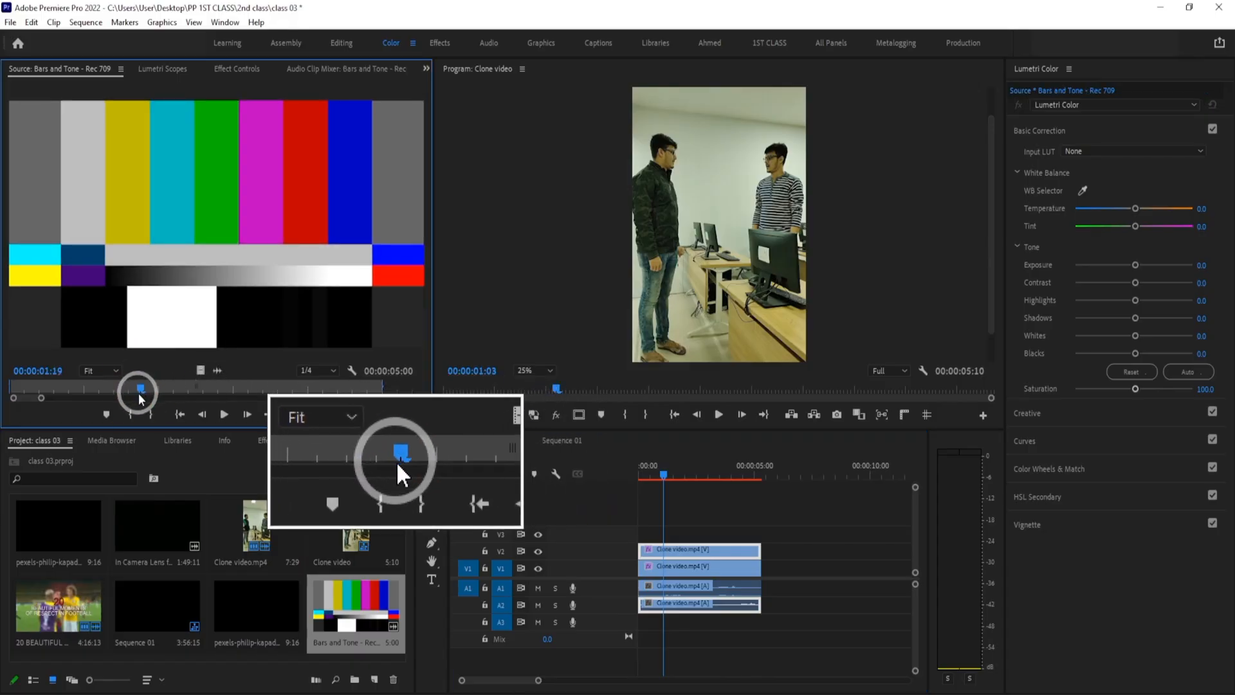
key(i)
drag(143, 393, 662, 623)
key(o)
Play the Clone video sequence briefly to hear the tone and return the playhead to 00:00:01:03
key(space)
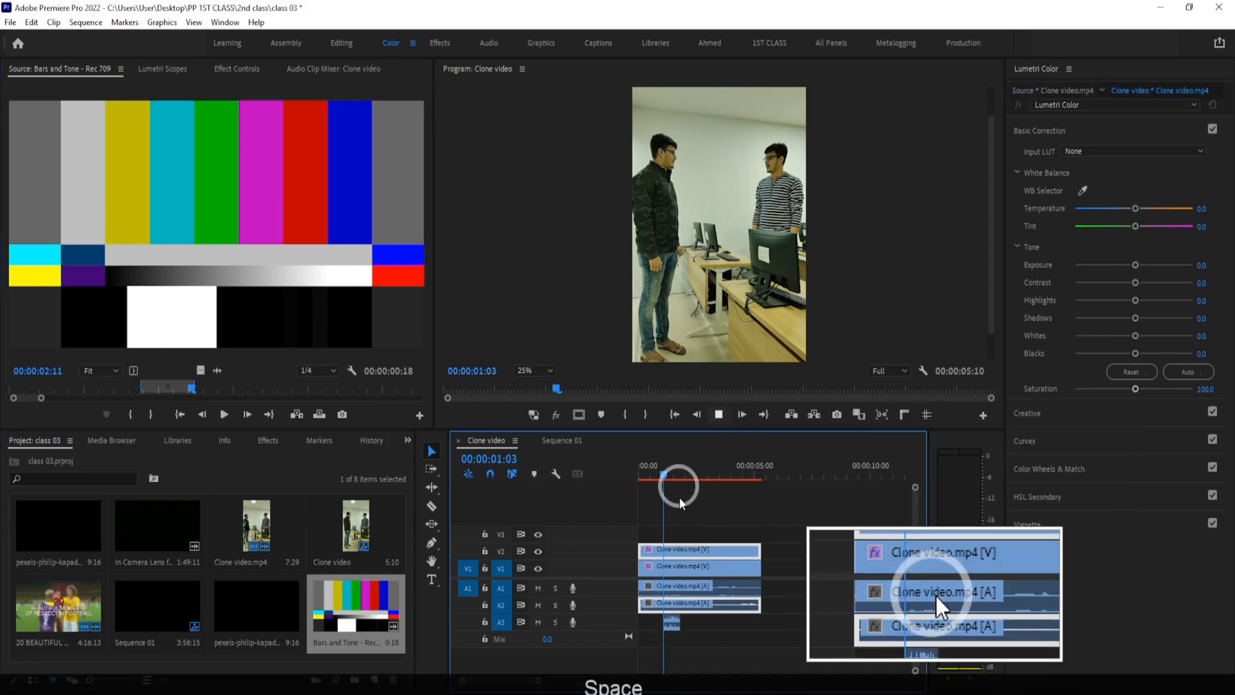
click(720, 415)
drag(669, 474, 662, 474)
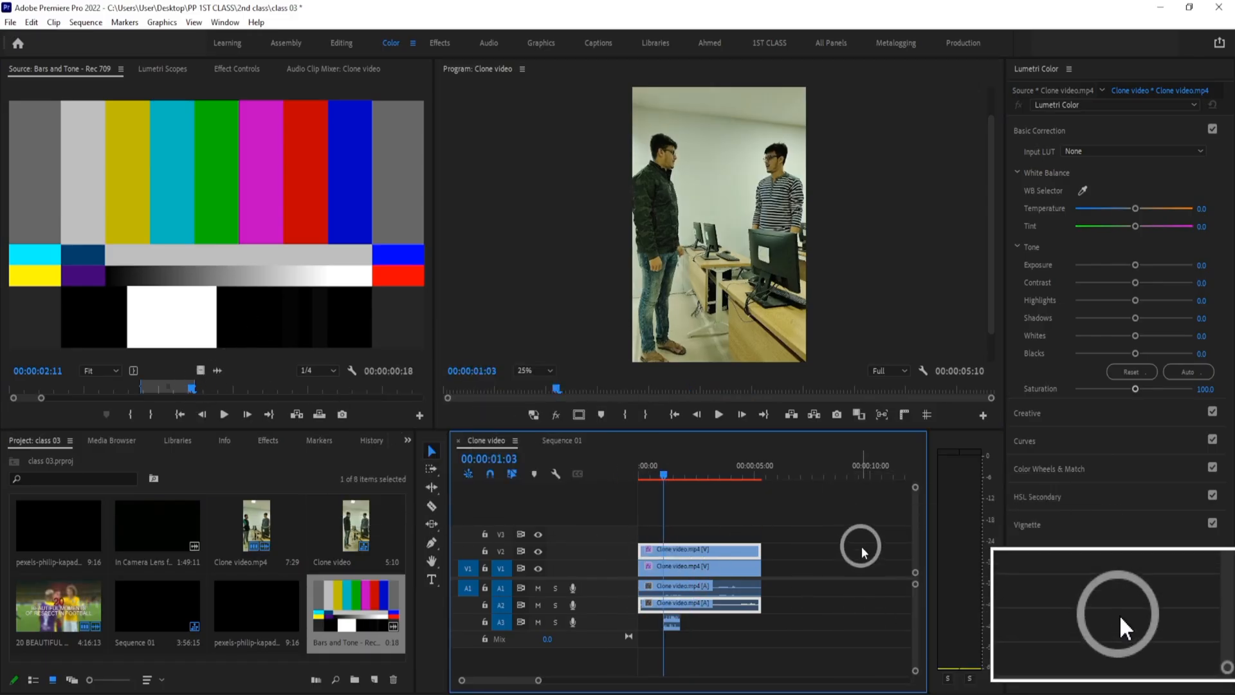
Shift all the clone video clips to start at 00:00:01:03 and place the marked Bars and Tone segment on V2 at the sequence start
drag(864, 552, 695, 617)
drag(739, 552, 767, 551)
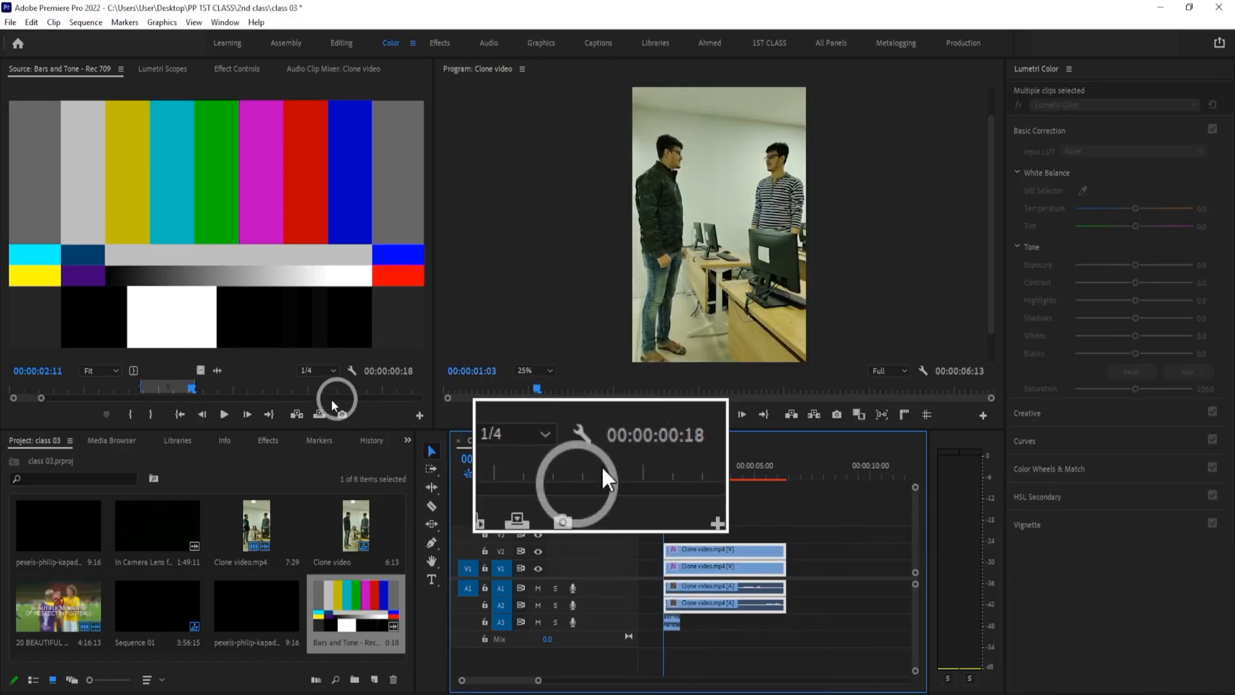
drag(207, 323, 634, 553)
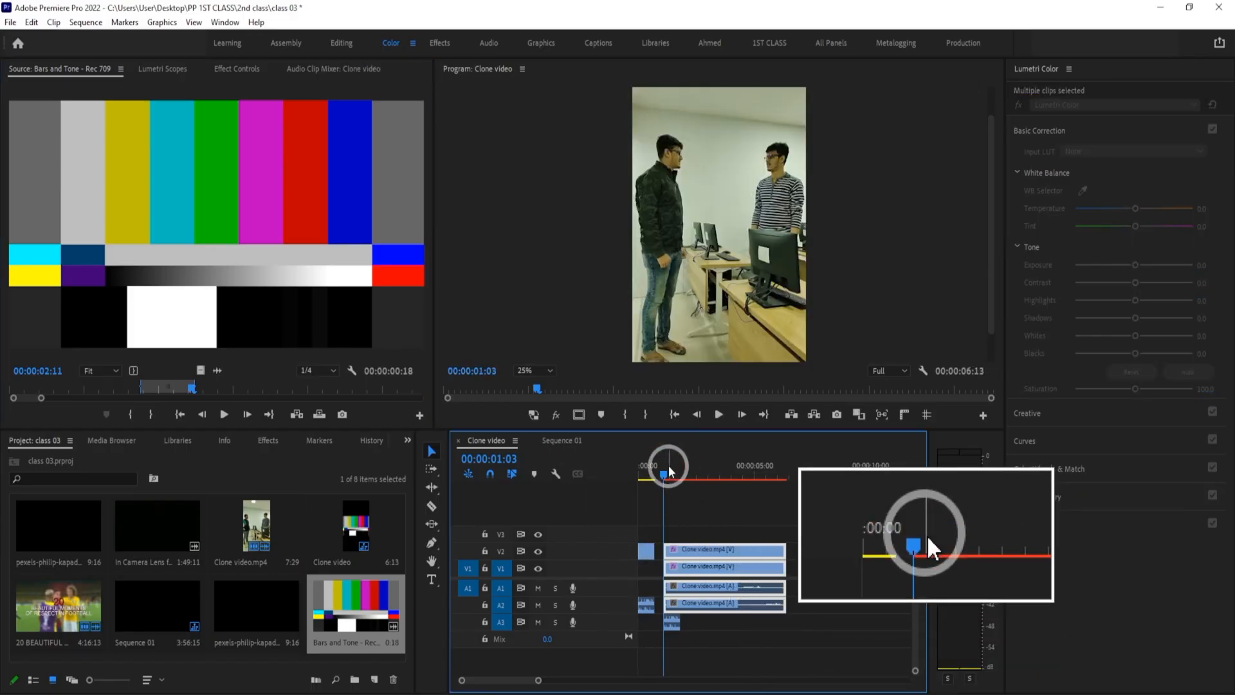
Ripple delete the gap between the Bars and Tone clip and the clone video clips, and play the sequence from its start
right_click(651, 552)
click(685, 559)
drag(666, 465, 611, 462)
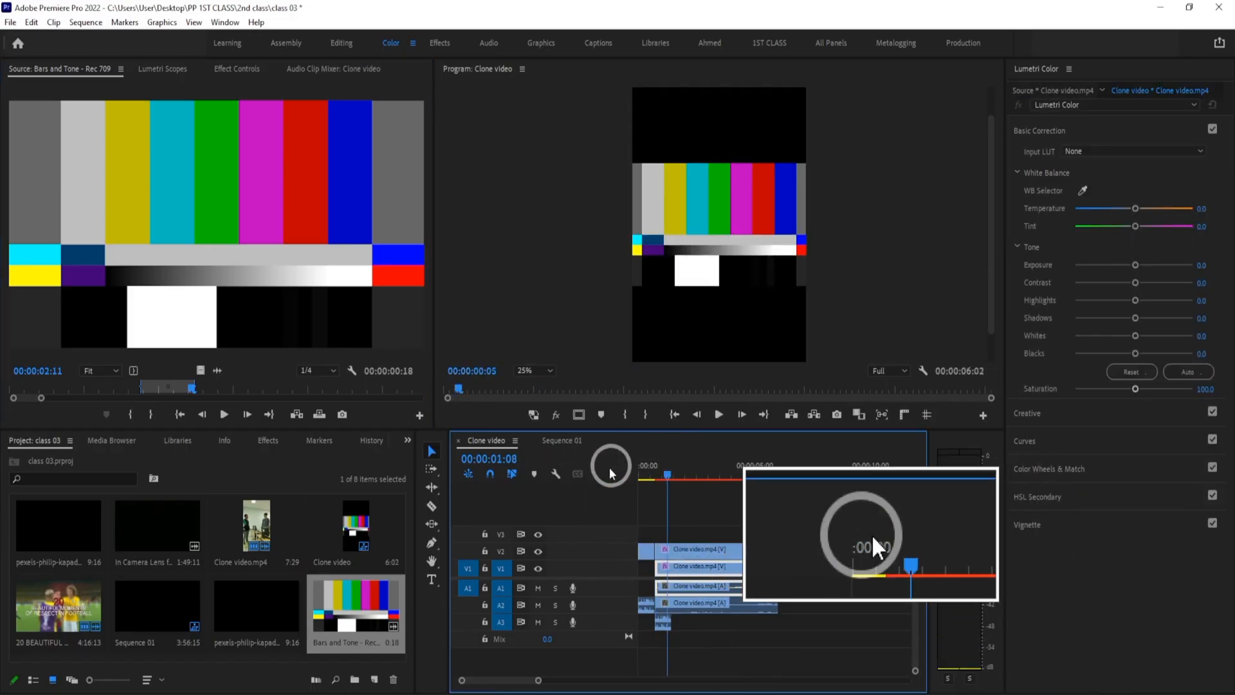
key(space)
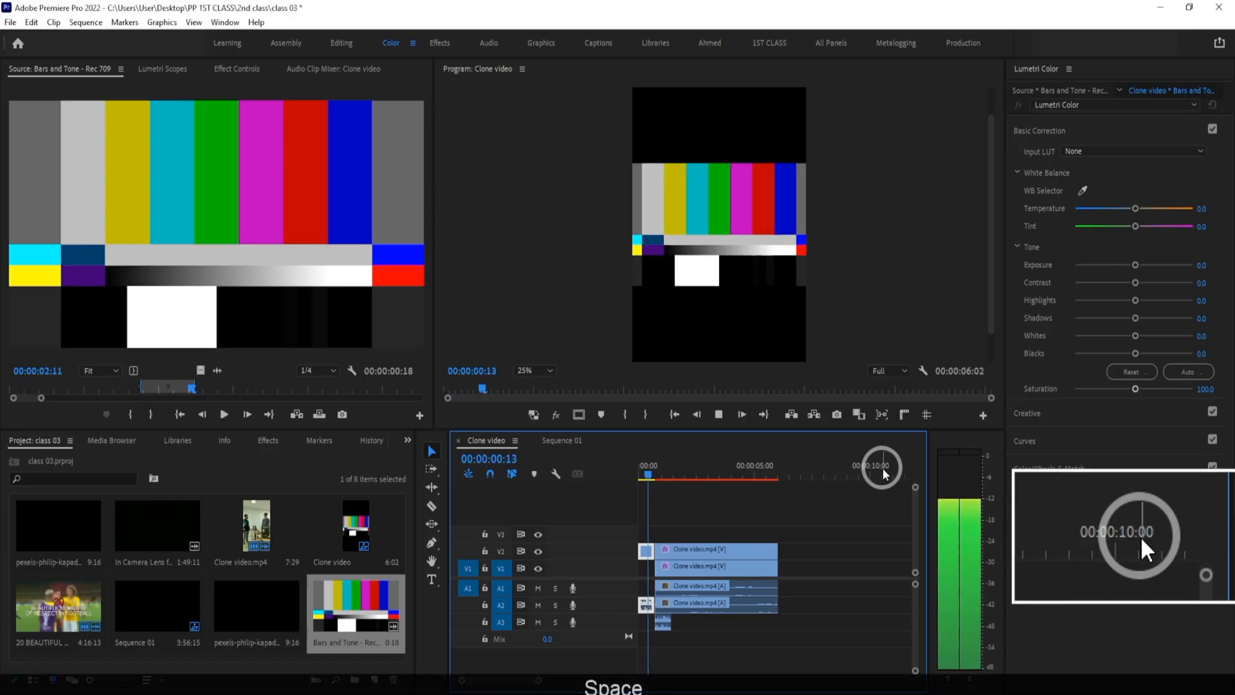
key(space)
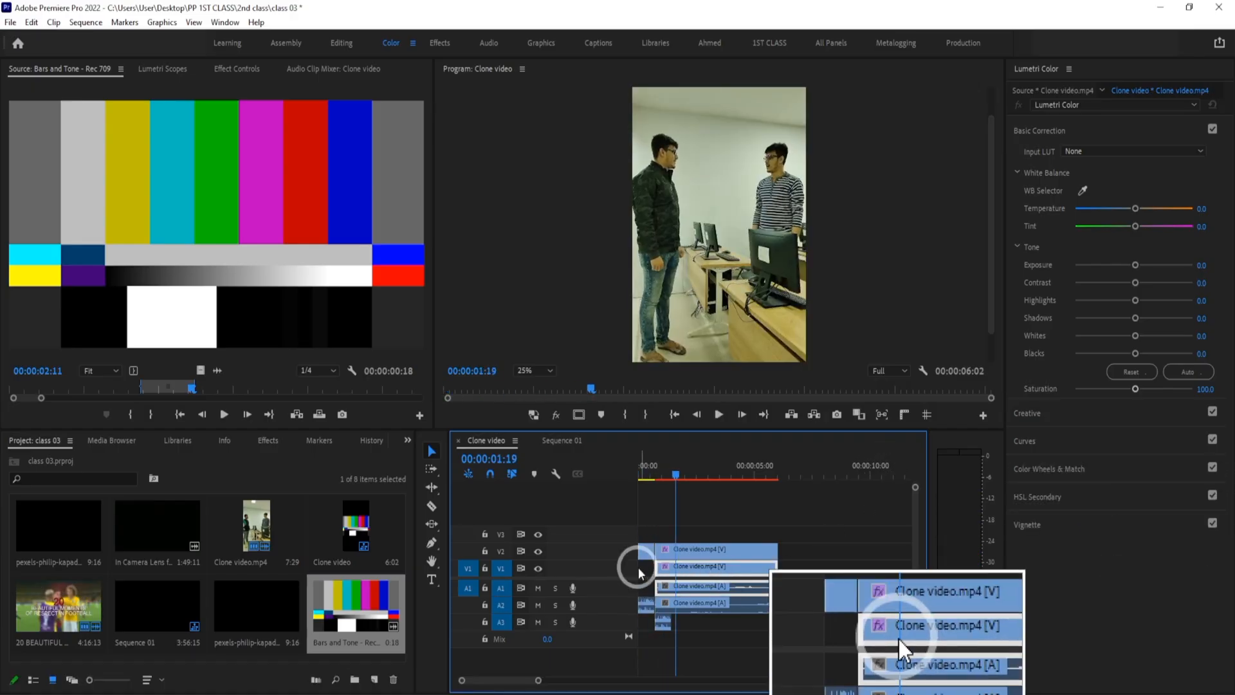
click(651, 473)
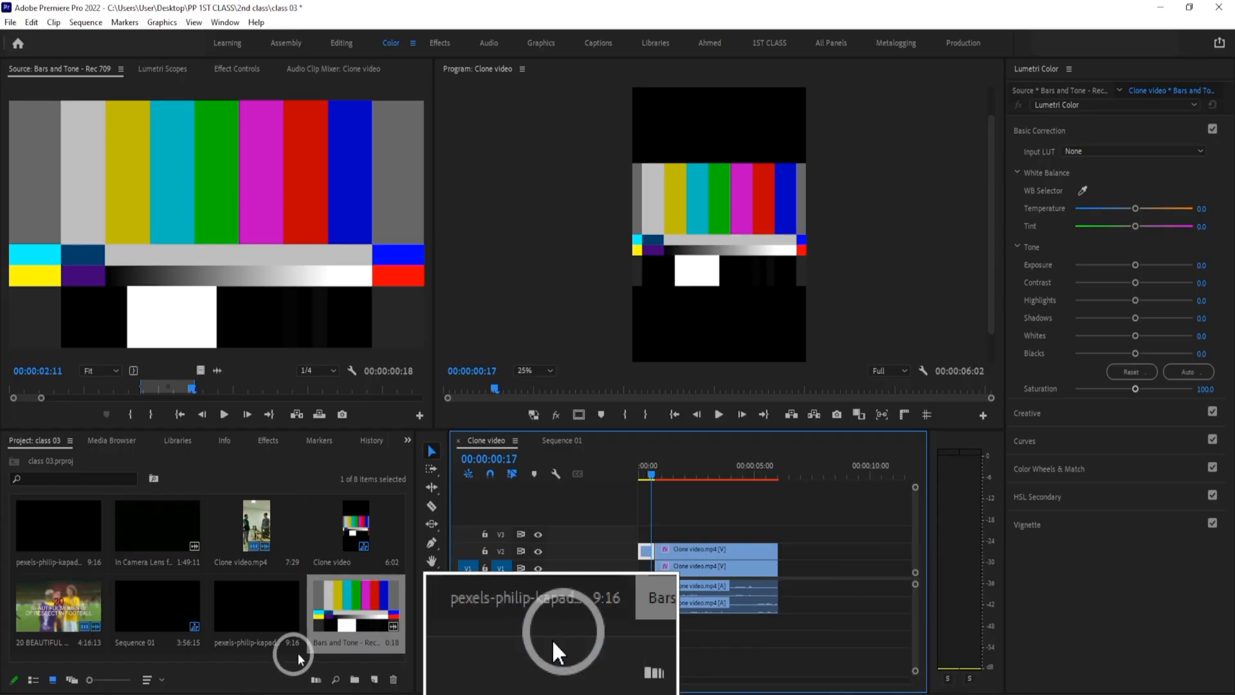
Delete the Bars and Tone item from the project together with its clips in the sequence
click(376, 619)
key(Delete)
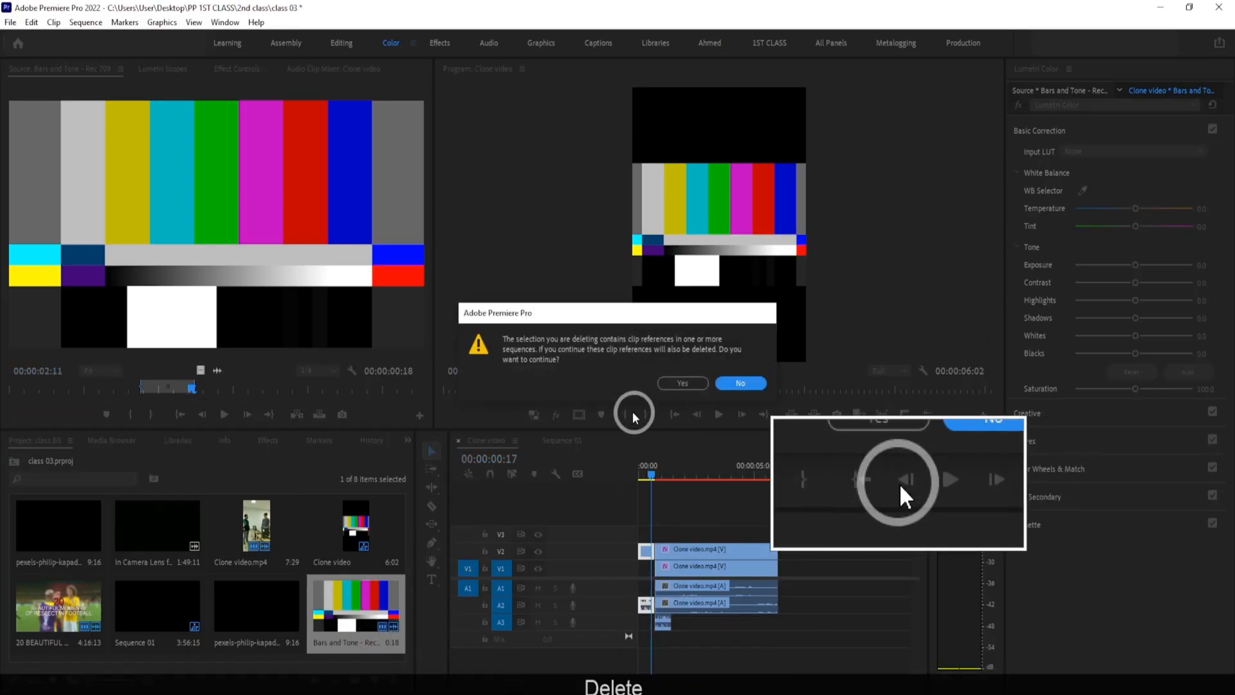
click(688, 384)
click(375, 679)
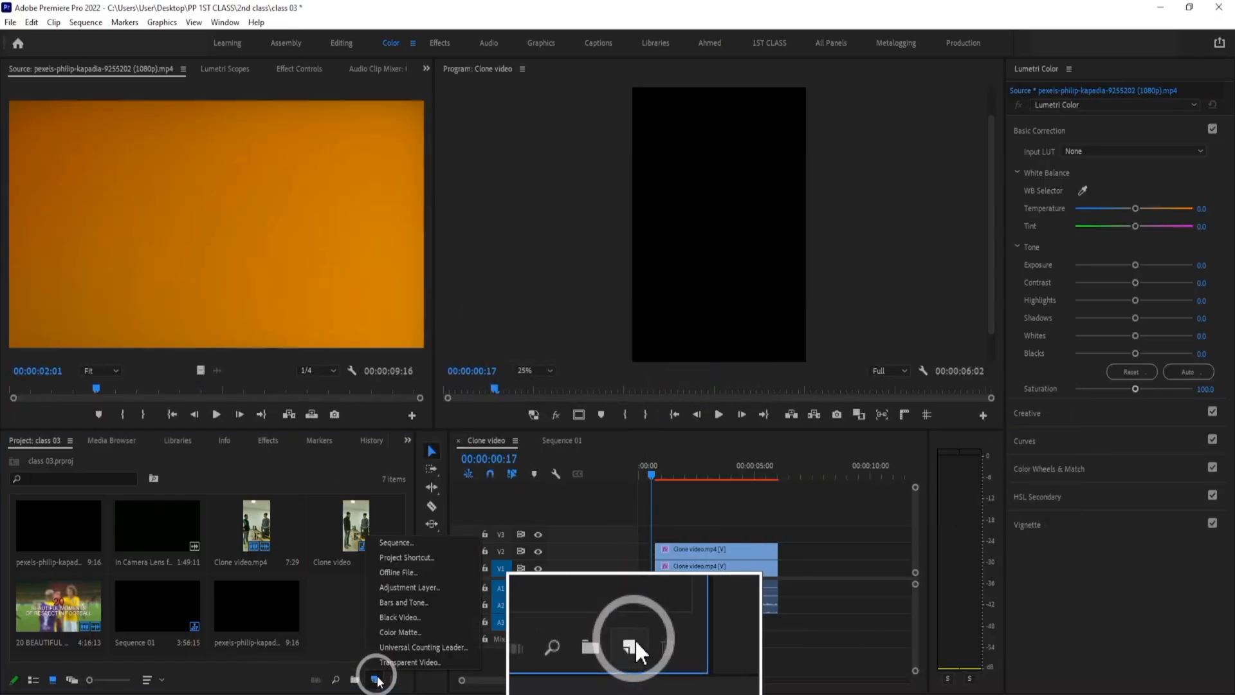
click(431, 647)
click(594, 408)
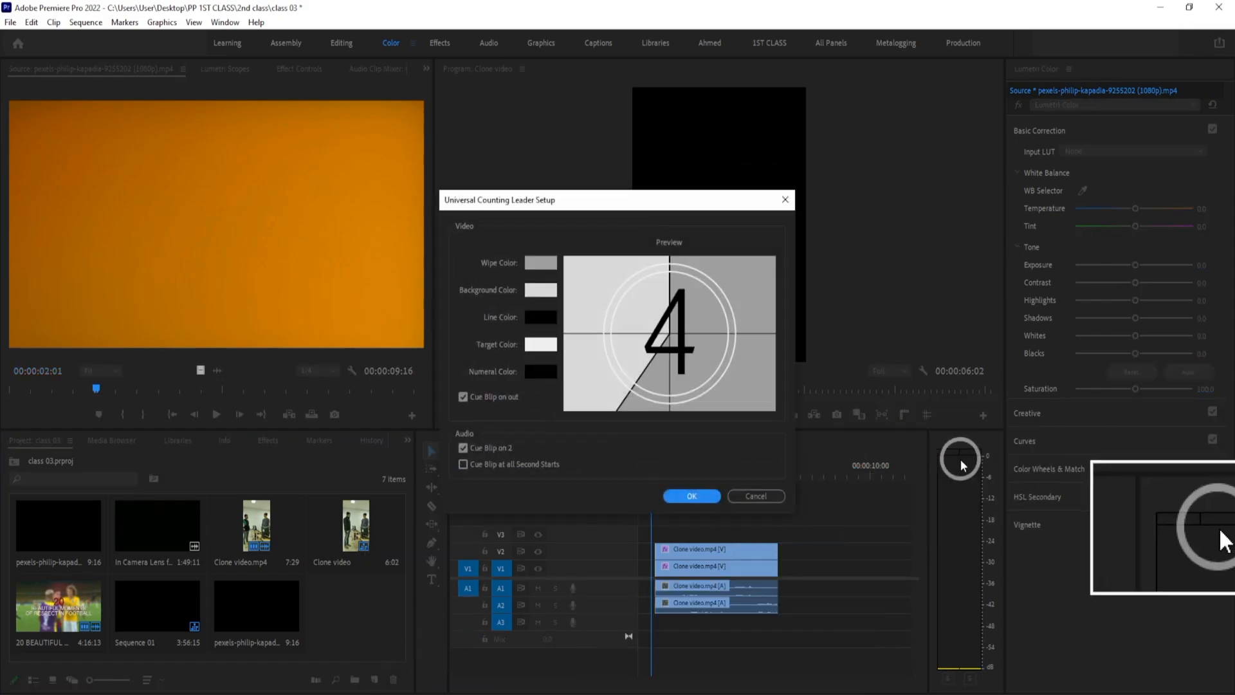
click(746, 496)
Start a Universal Counting Leader at 1080 x 1920, 23.976 fps, square pixels and 48000 Hz, and make its wipe color red
click(374, 681)
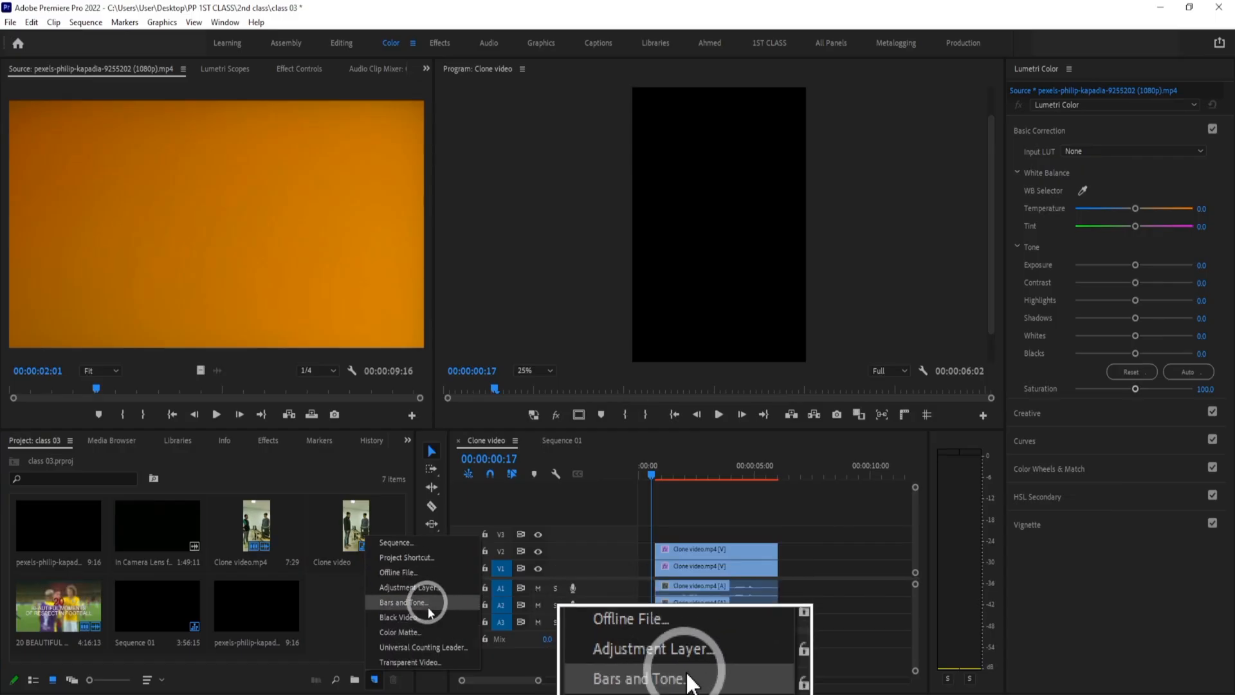
click(435, 647)
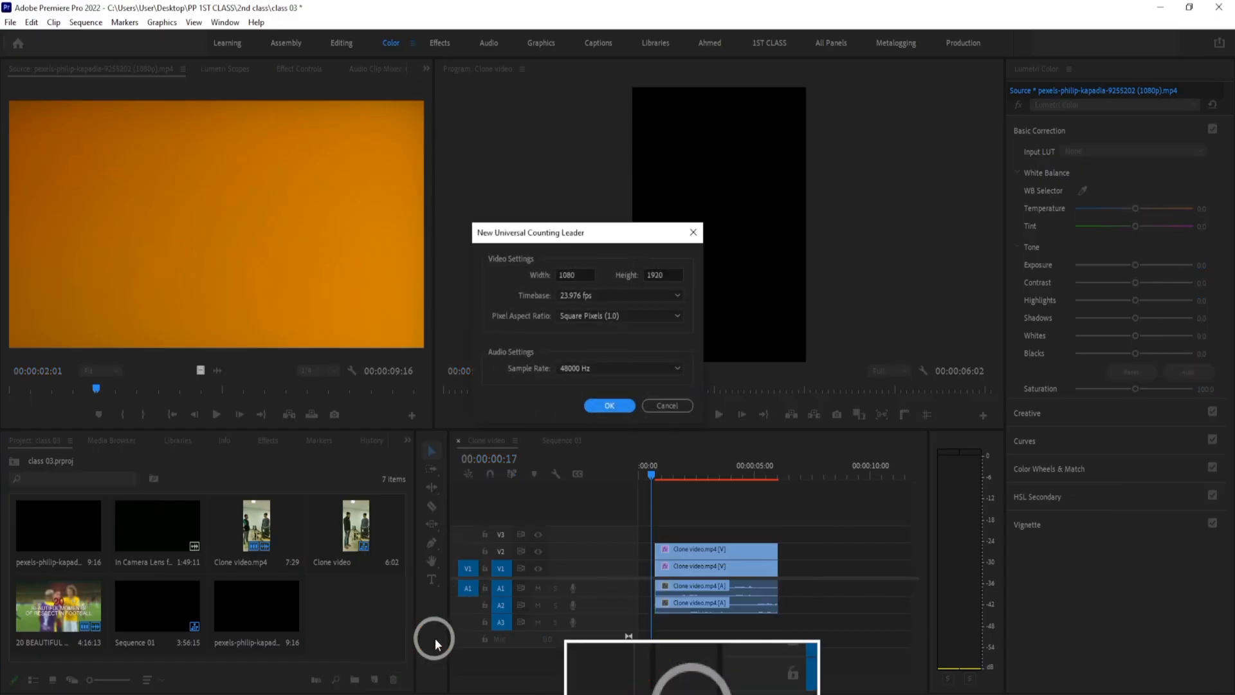
click(621, 412)
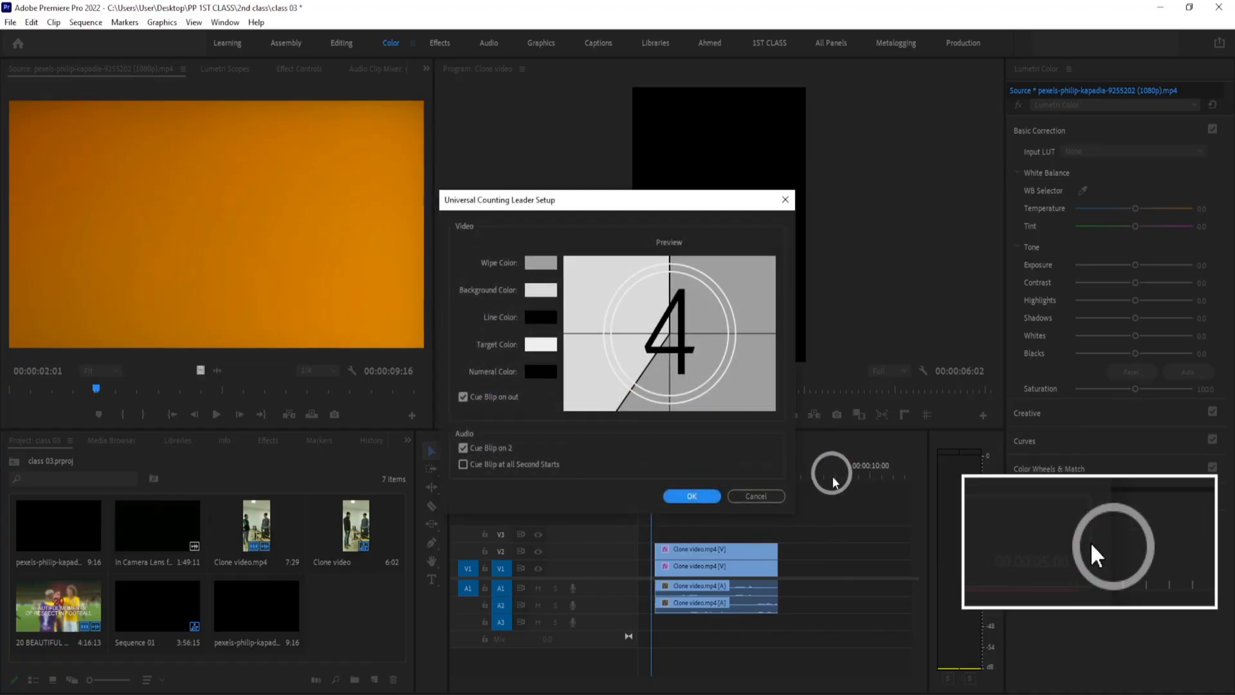
click(539, 266)
click(377, 356)
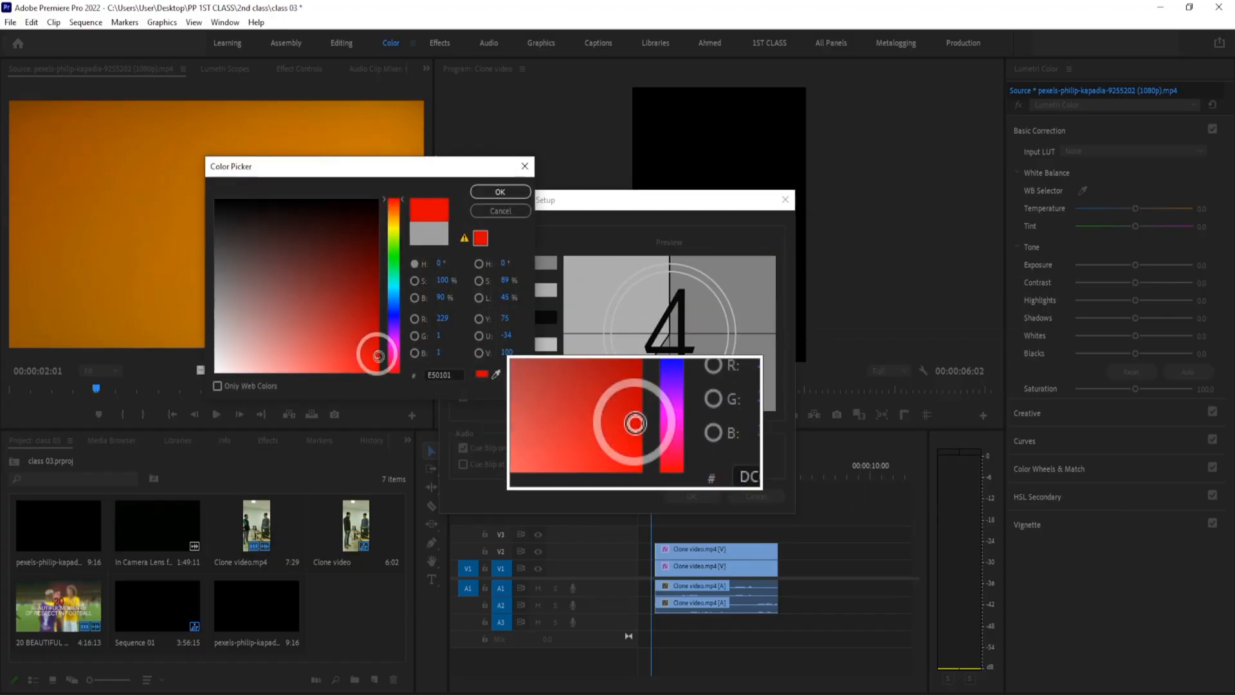
click(497, 193)
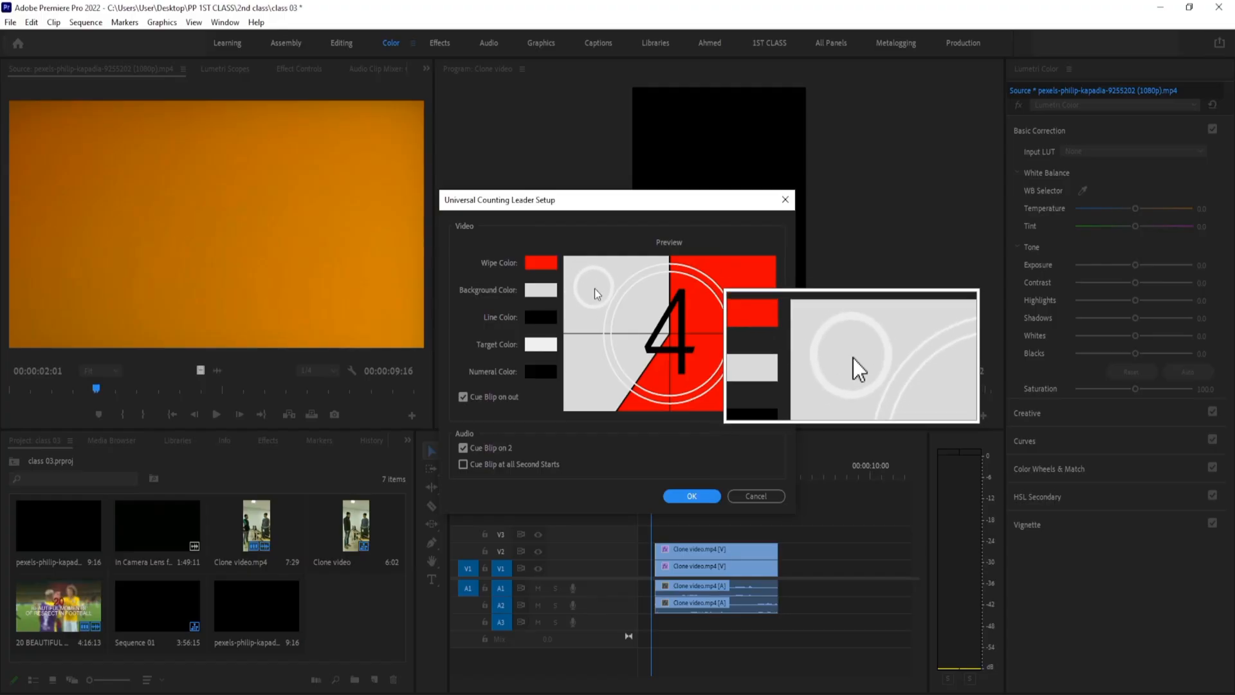
Set the counting leader's line color to a bright blue
click(546, 320)
drag(394, 326, 392, 309)
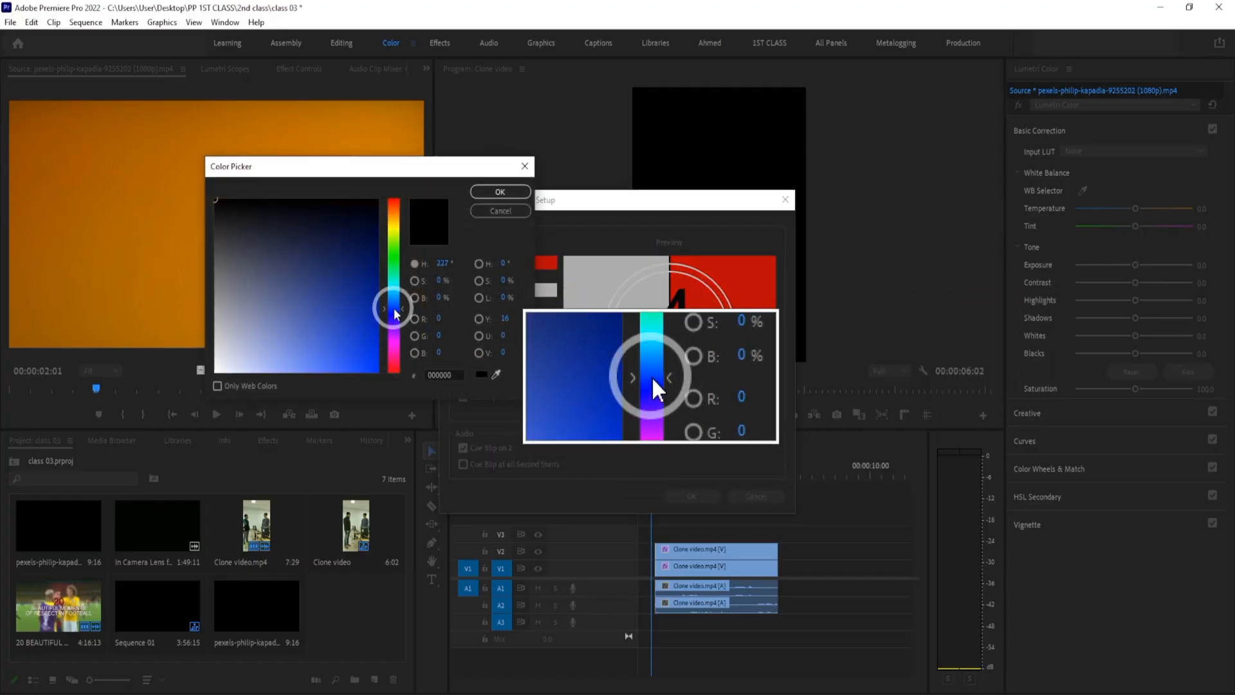
click(341, 357)
click(500, 191)
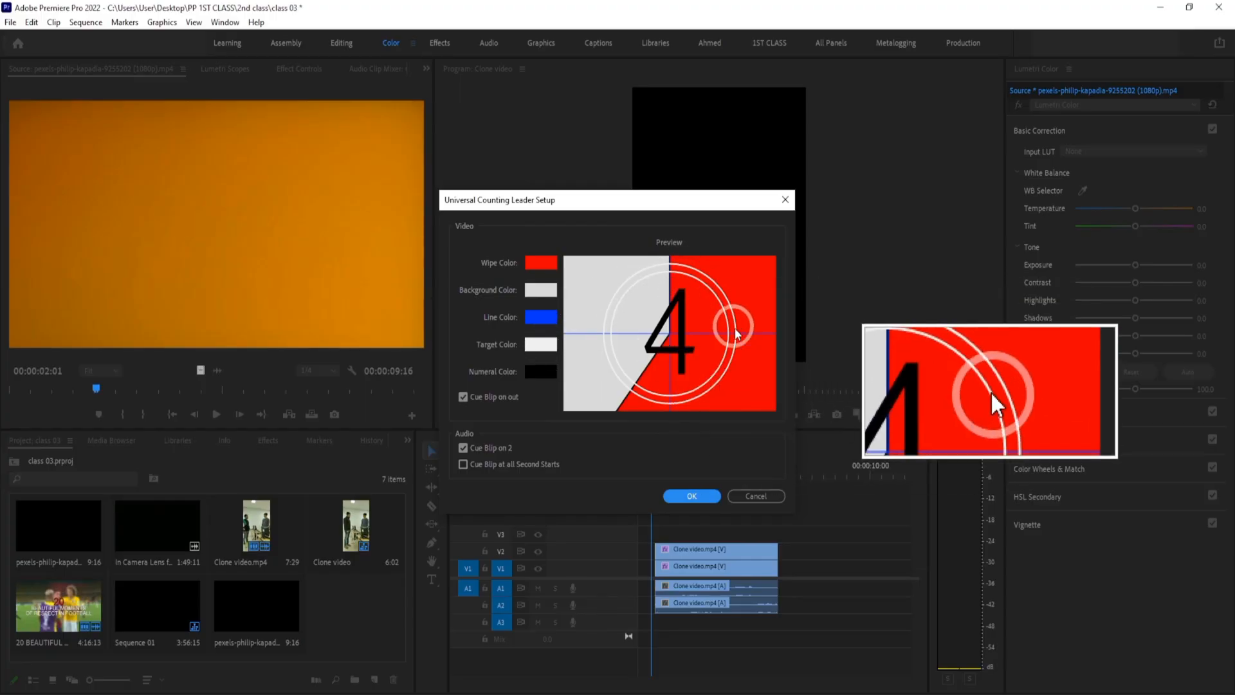
Set the counting leader's target color to yellow, FBC900
click(540, 345)
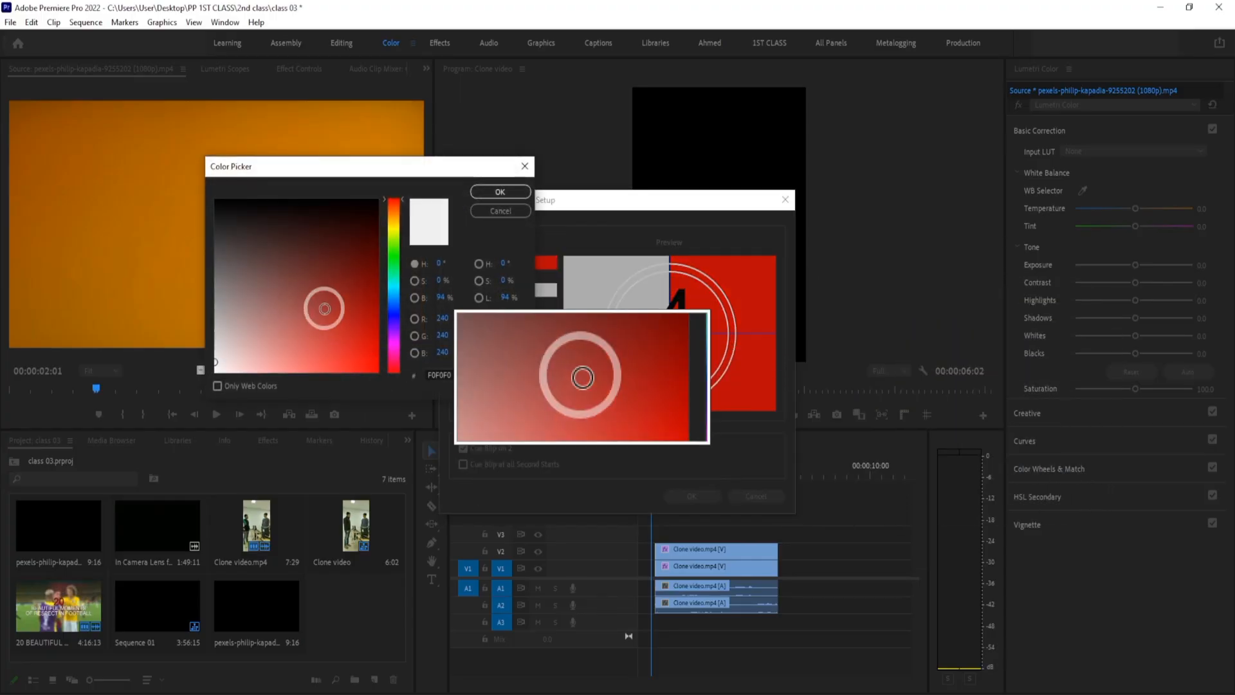
drag(392, 284, 394, 222)
drag(367, 341, 378, 369)
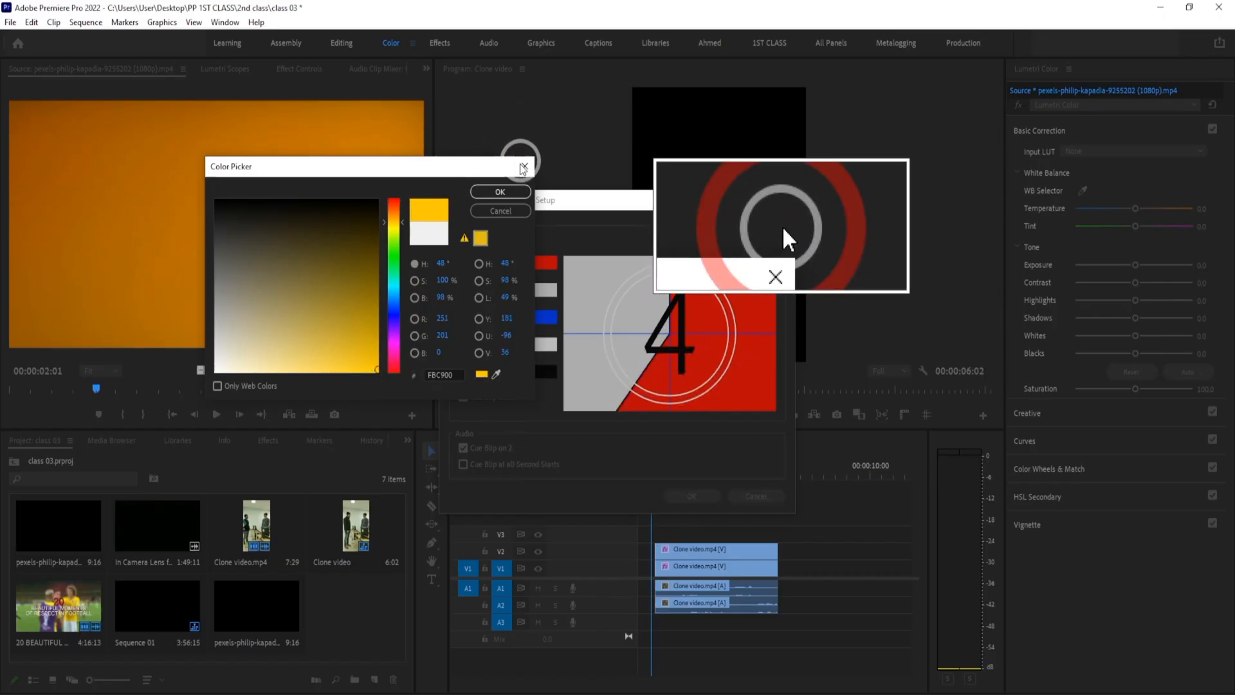
click(500, 192)
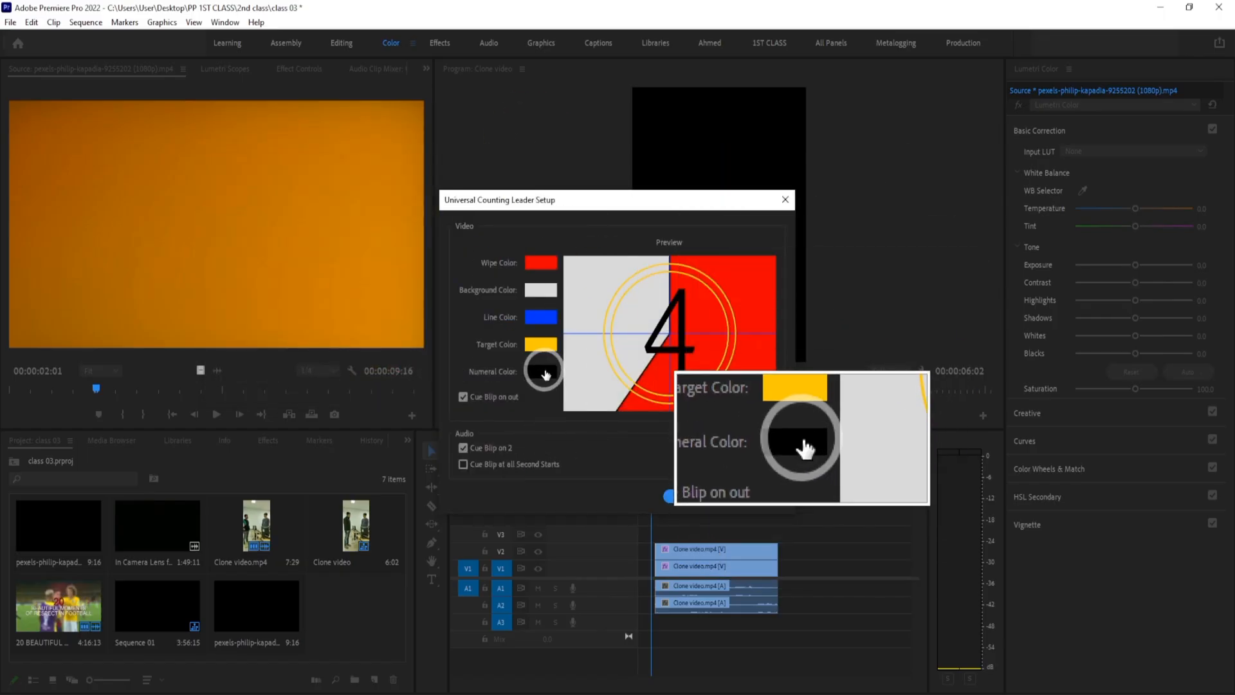
Set the counting leader's numeral color to bright green, 4EFF00
click(543, 372)
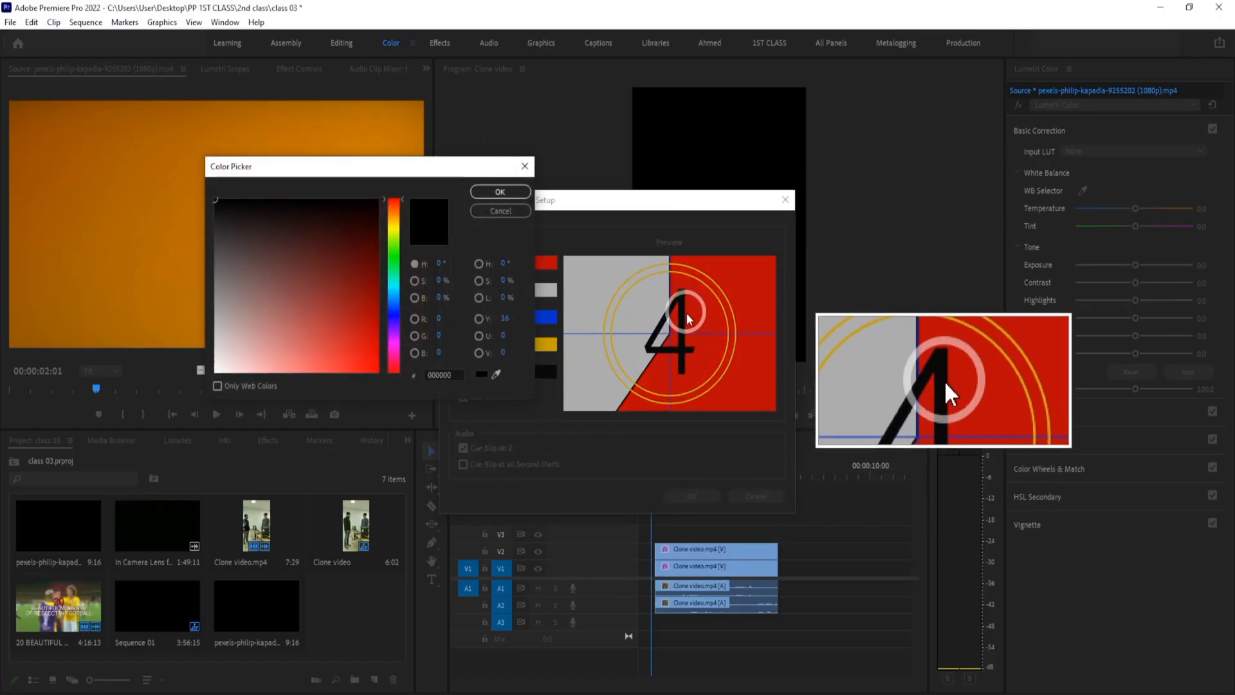
drag(297, 340, 217, 385)
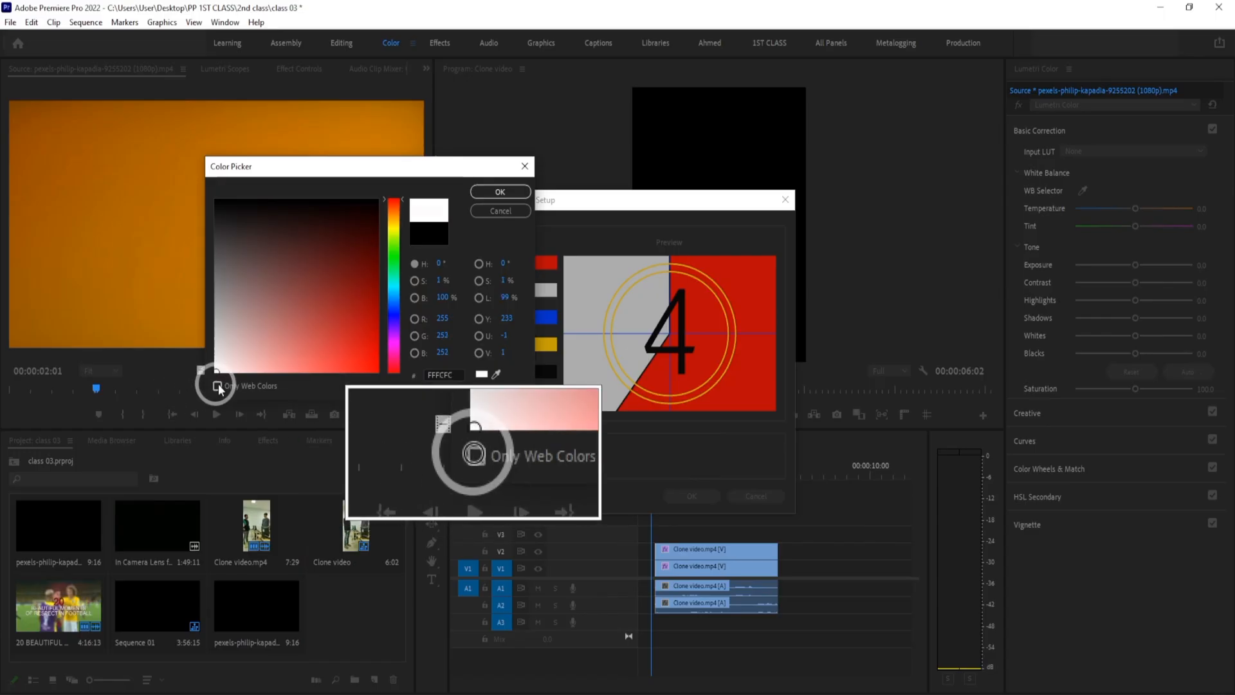
drag(396, 312, 391, 249)
click(377, 371)
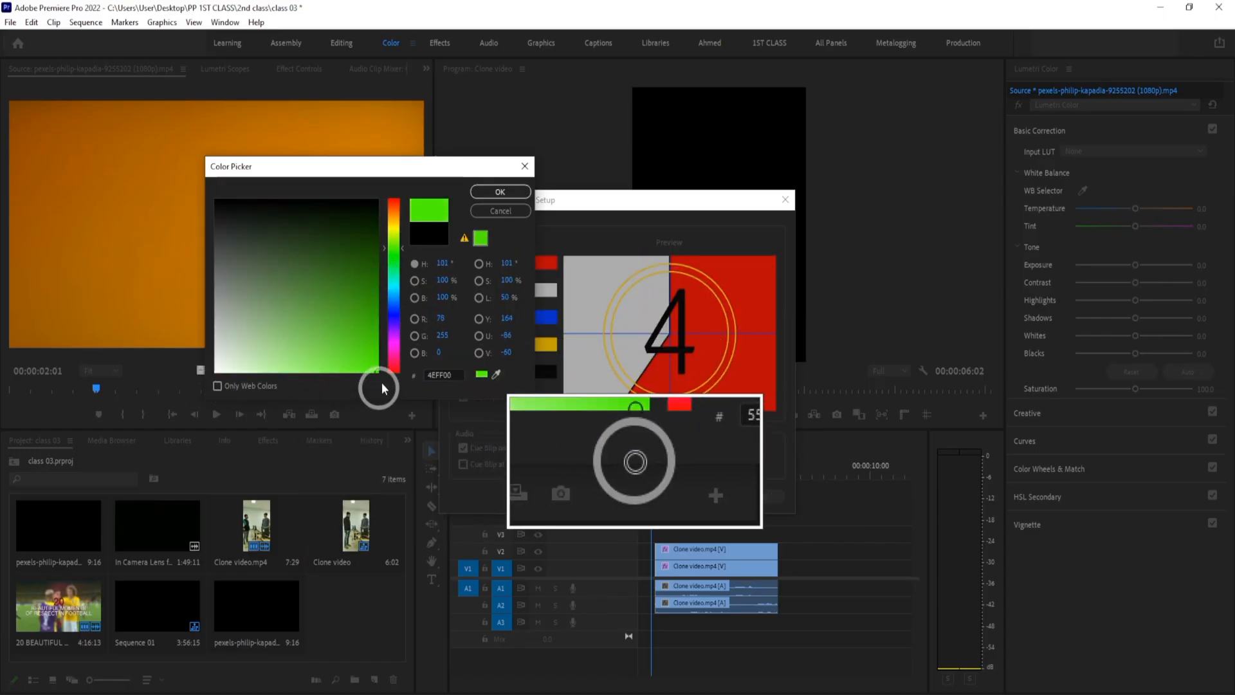
click(500, 192)
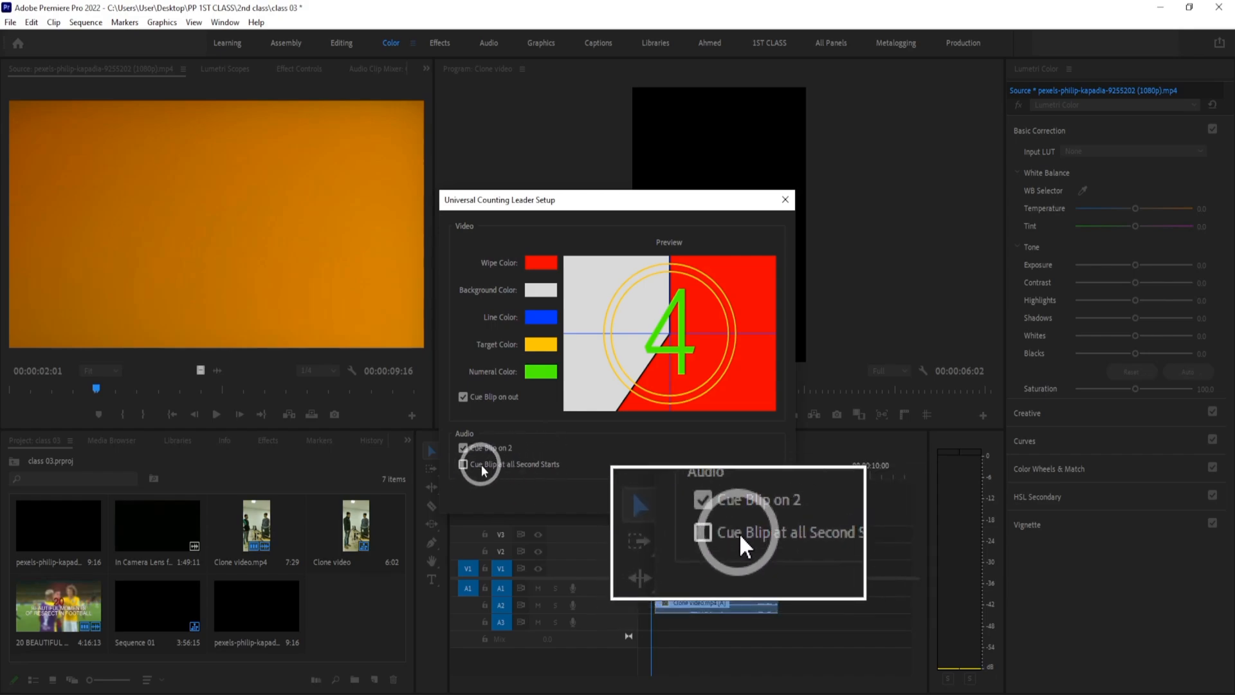
Create the leader with Cue Blip on 2 off and Cue Blip at all Second Starts on, and reopen its setup to check it
click(463, 447)
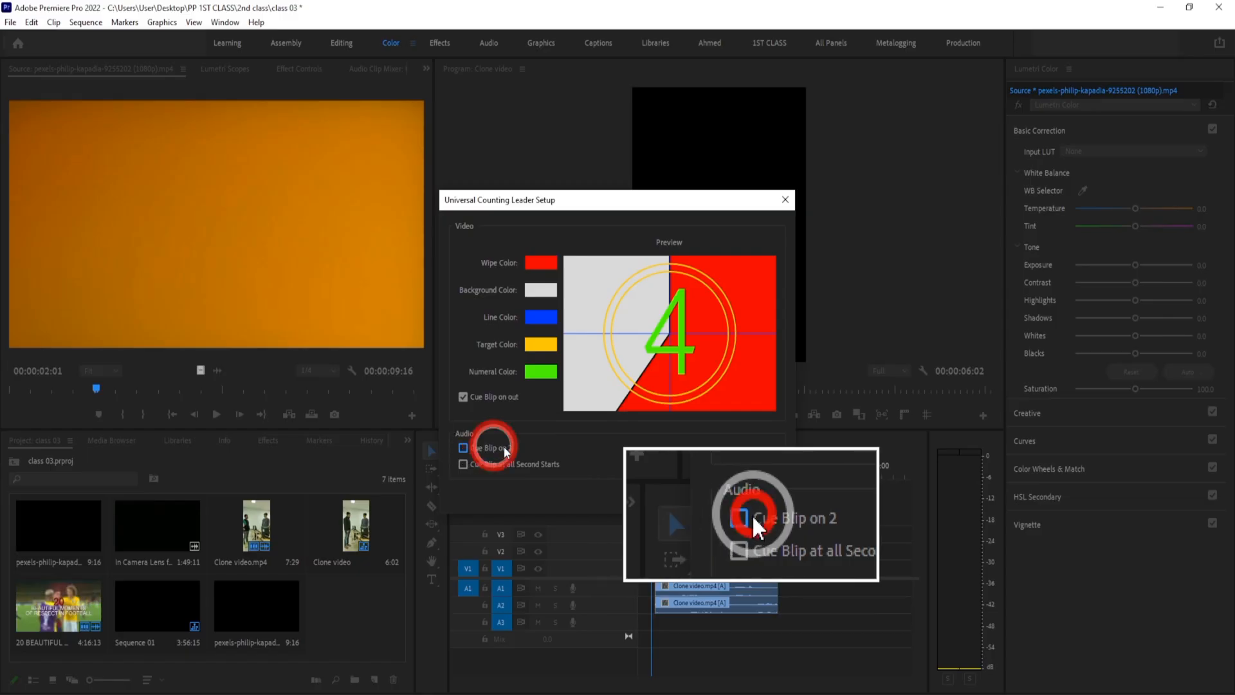
click(464, 465)
click(684, 496)
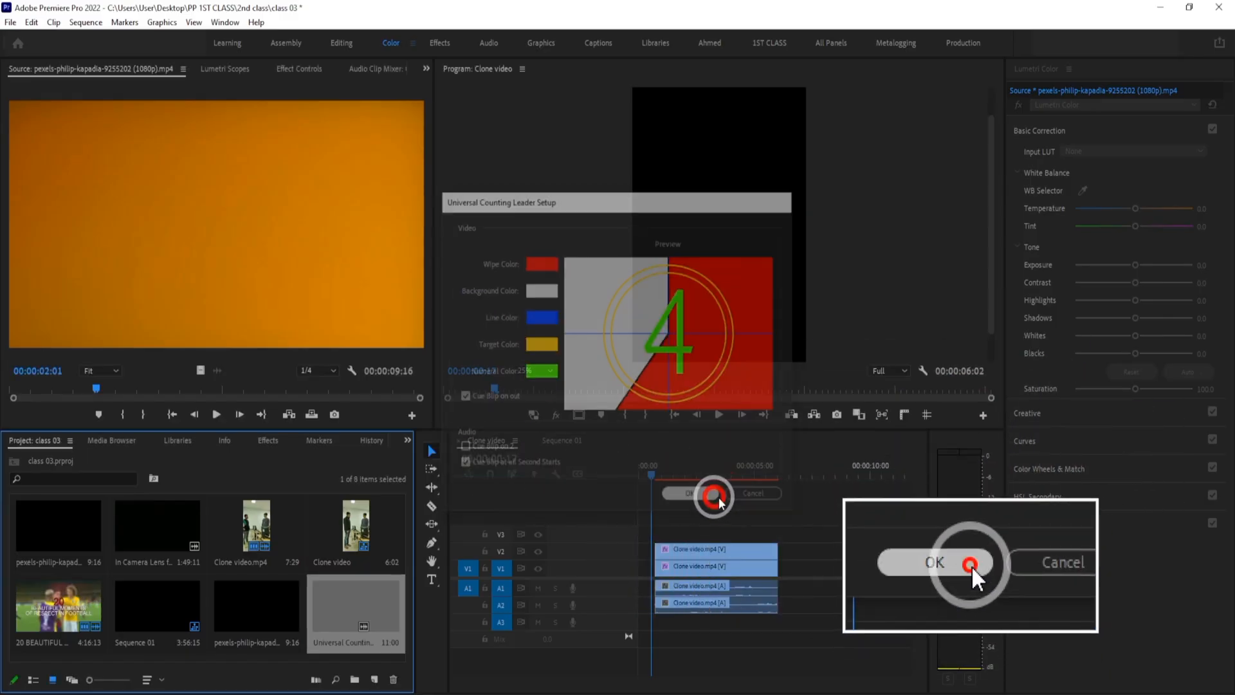
double_click(345, 601)
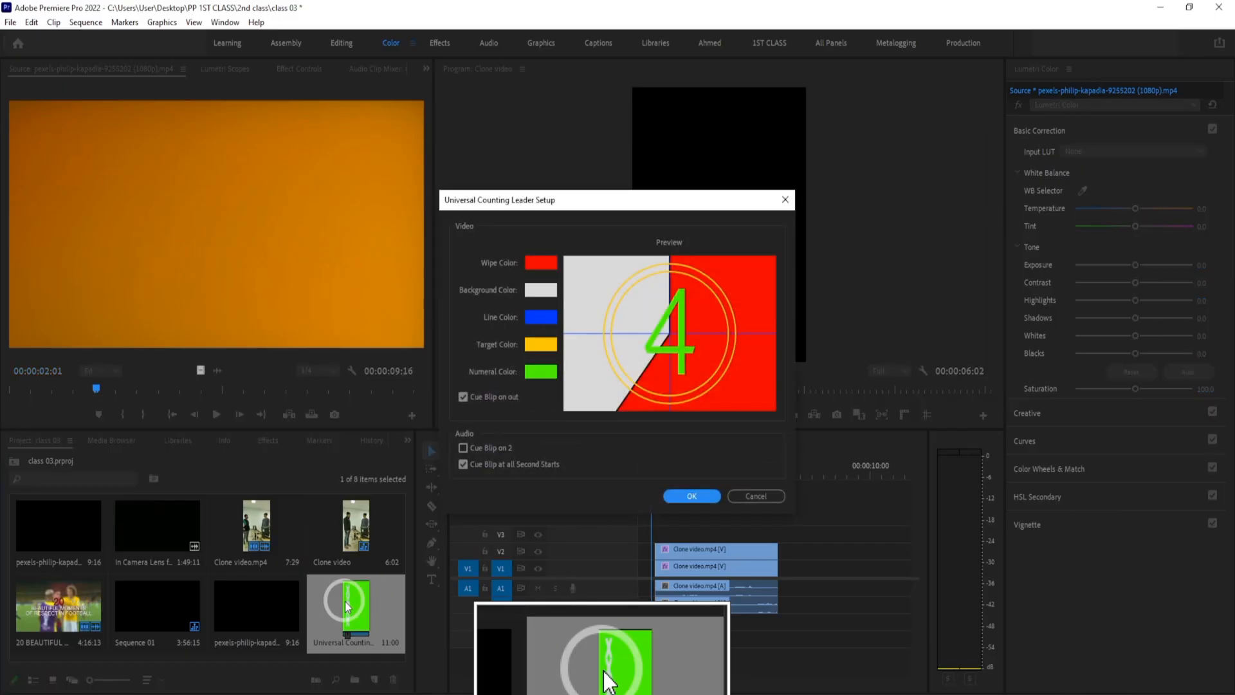
click(687, 496)
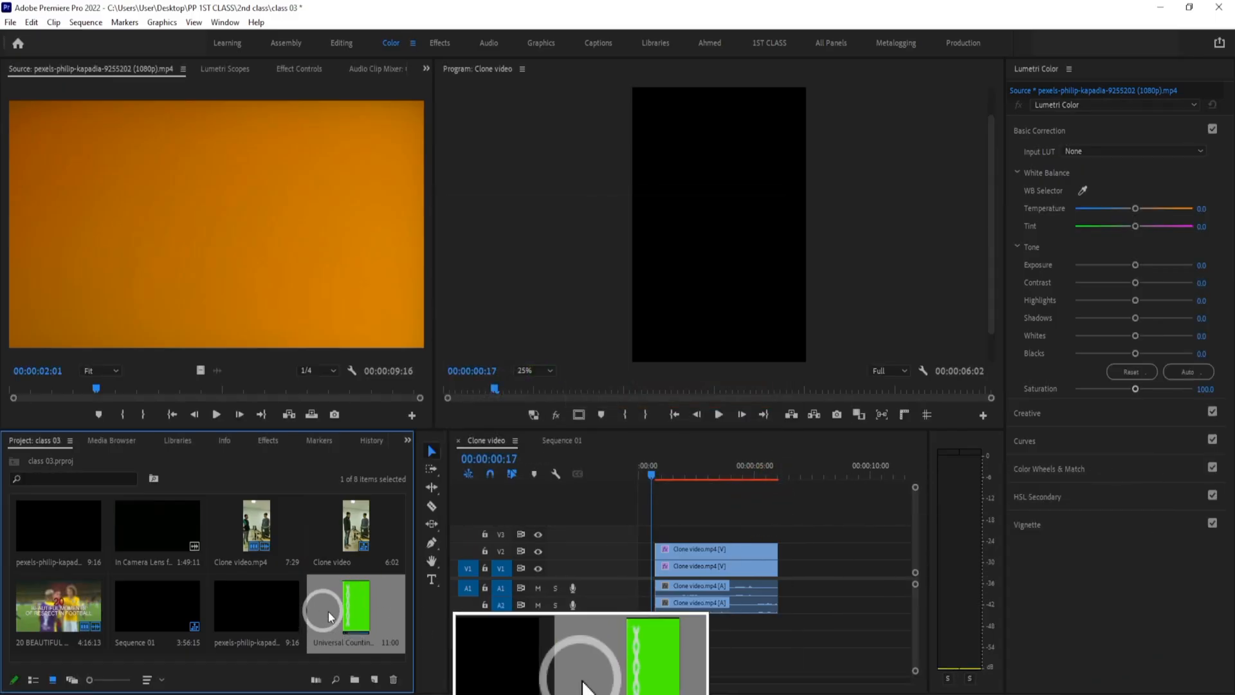
Place the Universal Counting Leader on track V4 at the start of the Clone video sequence and play it
drag(328, 611, 638, 527)
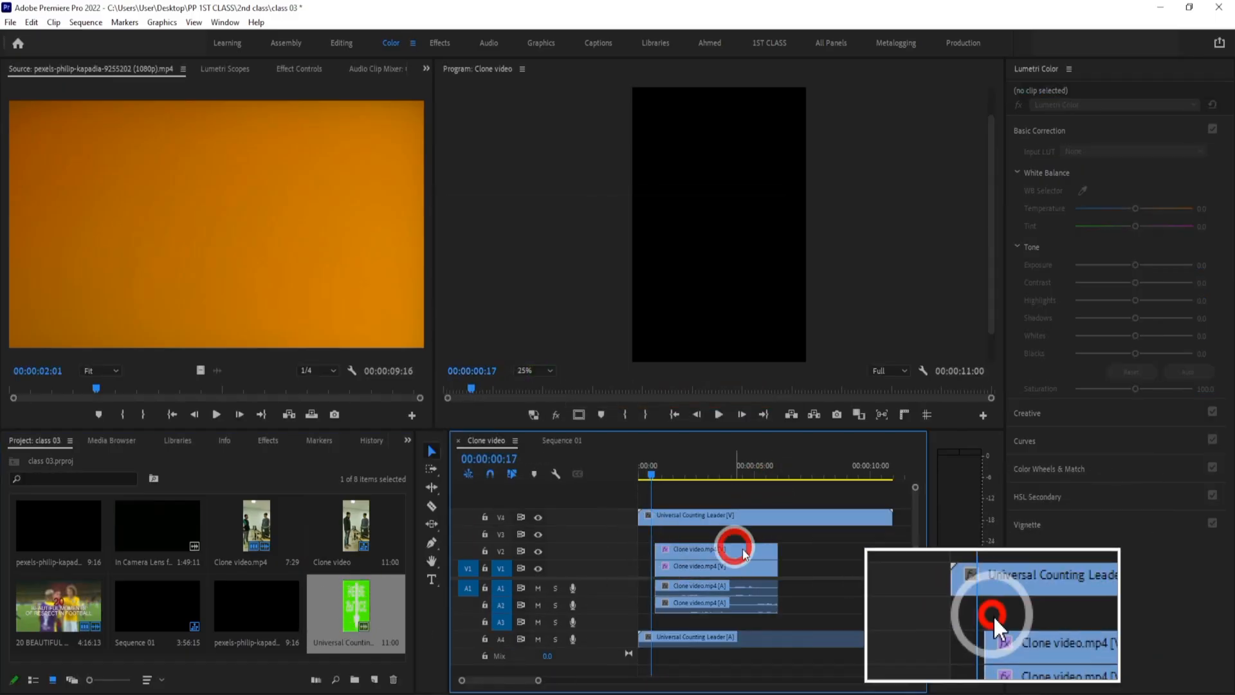
key(space)
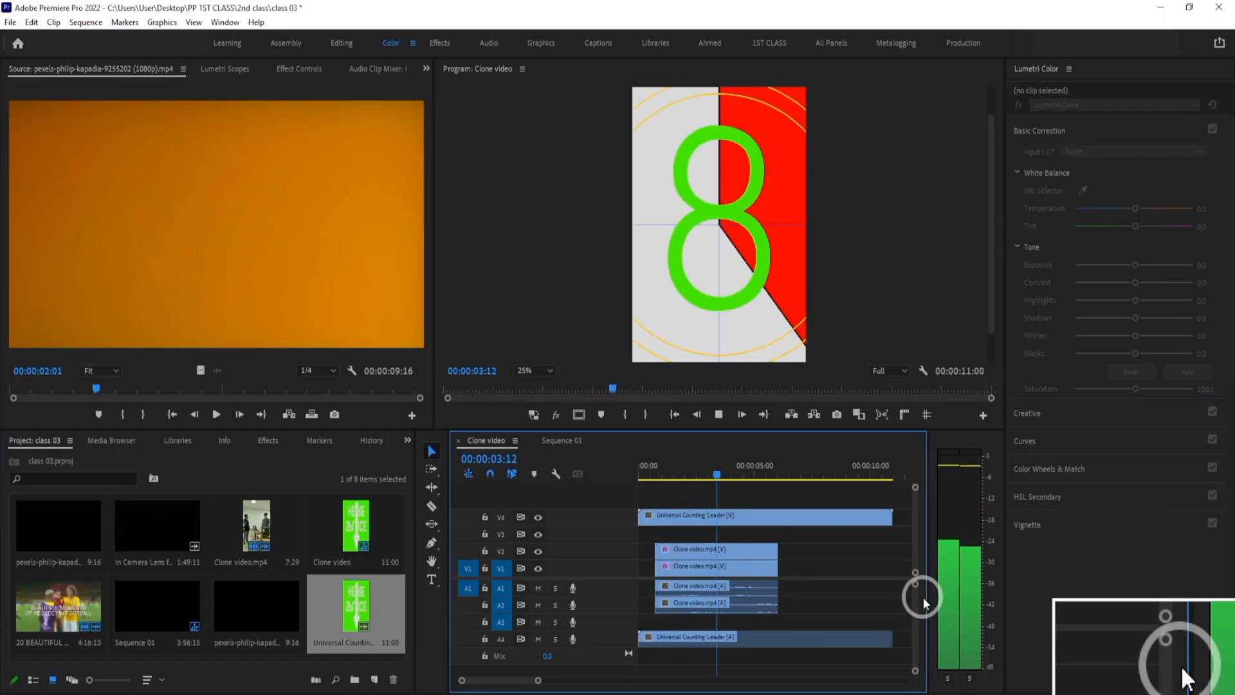
Stop playback, place the Universal Counting Leader on track V2 after the football clip in Sequence 01, and scrub through it
key(space)
click(746, 549)
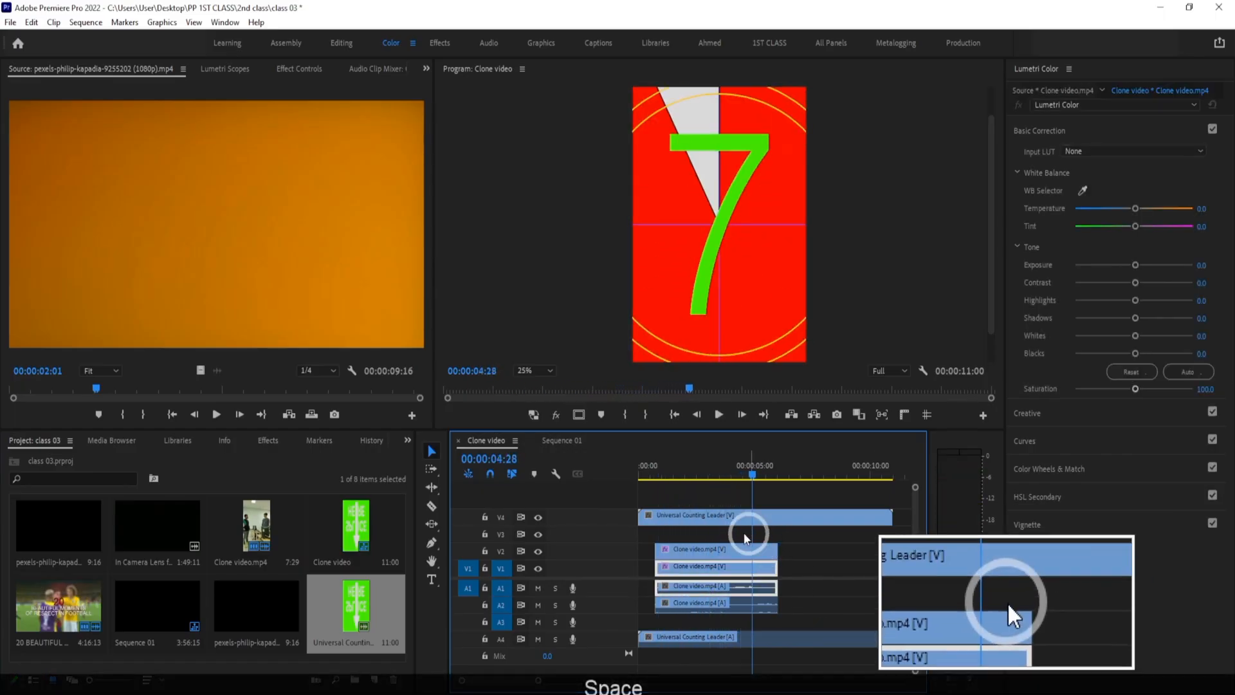
click(558, 440)
drag(352, 621, 639, 545)
click(750, 563)
drag(754, 544, 749, 569)
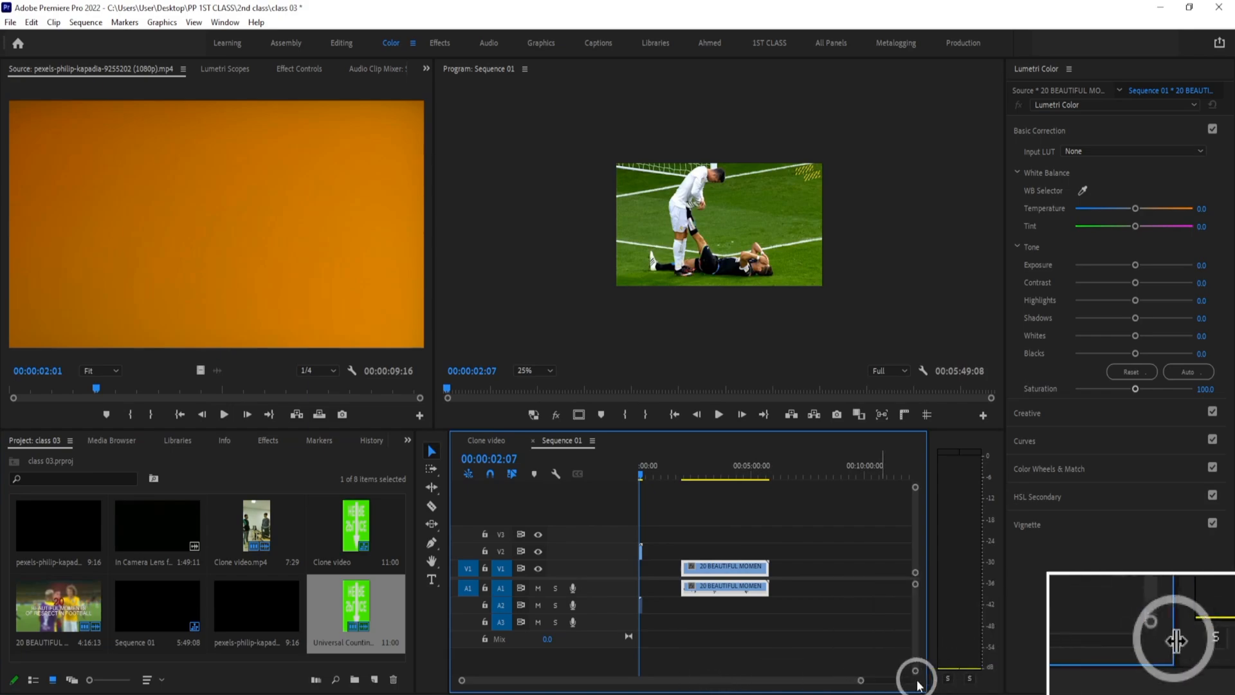
drag(861, 680, 583, 680)
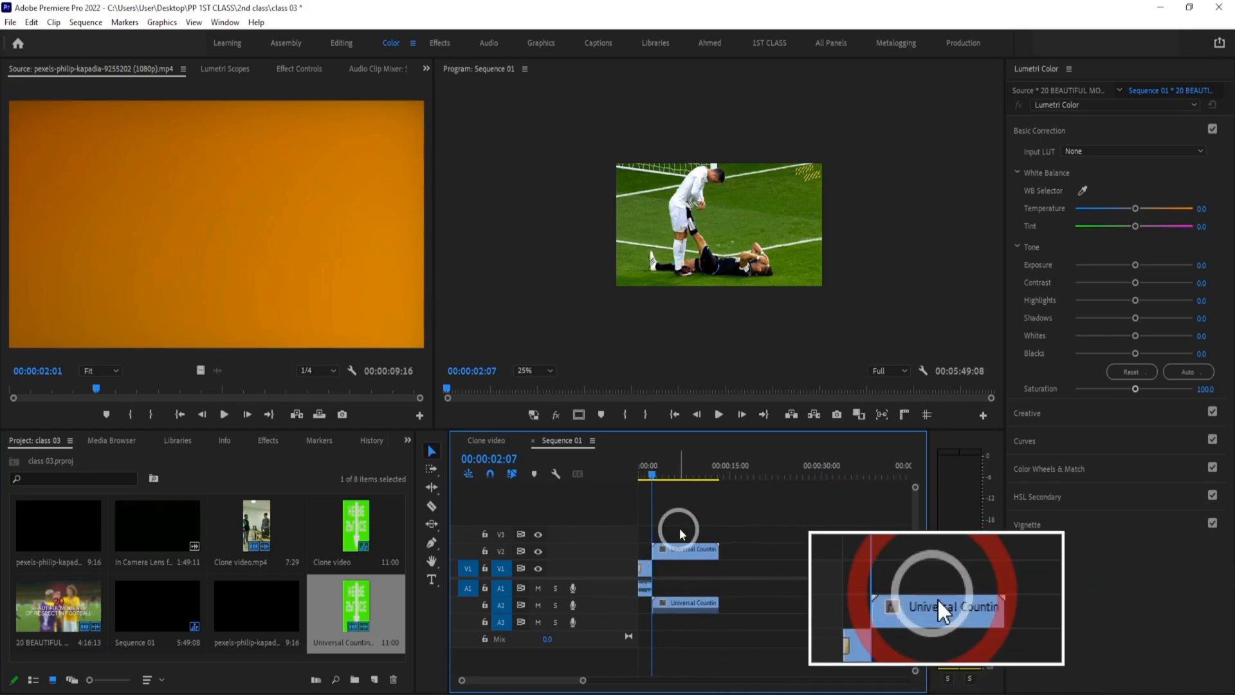
drag(656, 472, 686, 473)
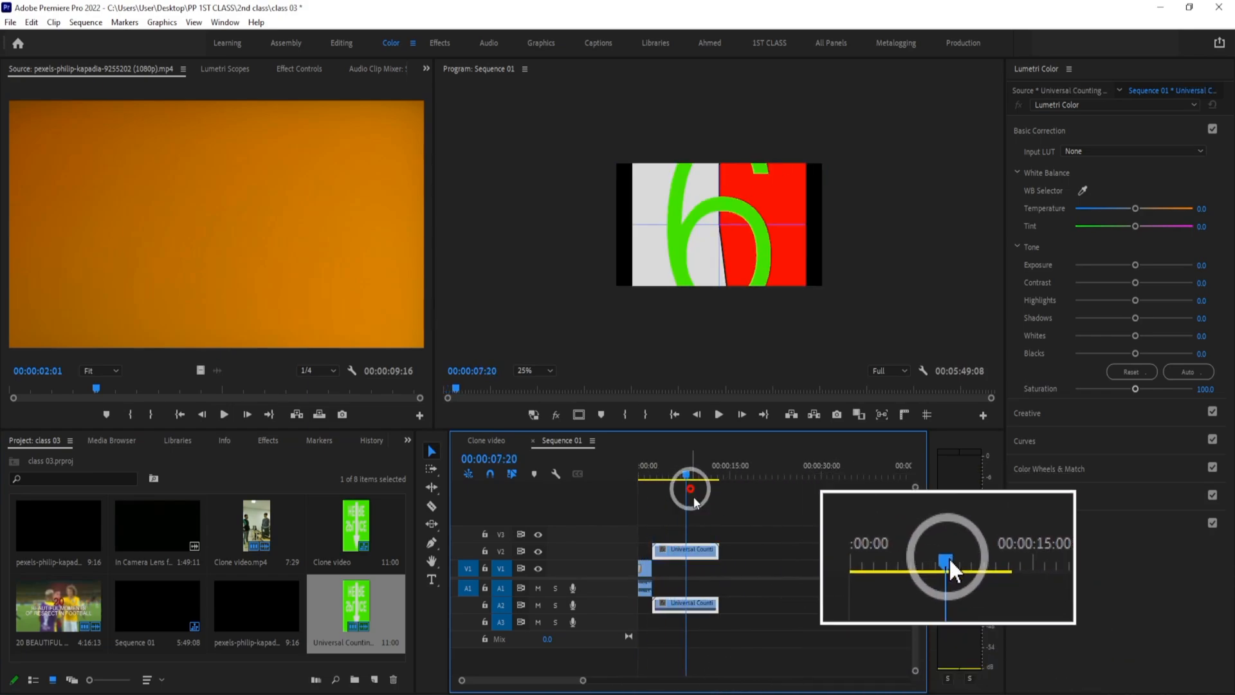
Delete the counting leader clip from Sequence 01 and delete the leader from the project together with its sequence references
click(680, 551)
key(Delete)
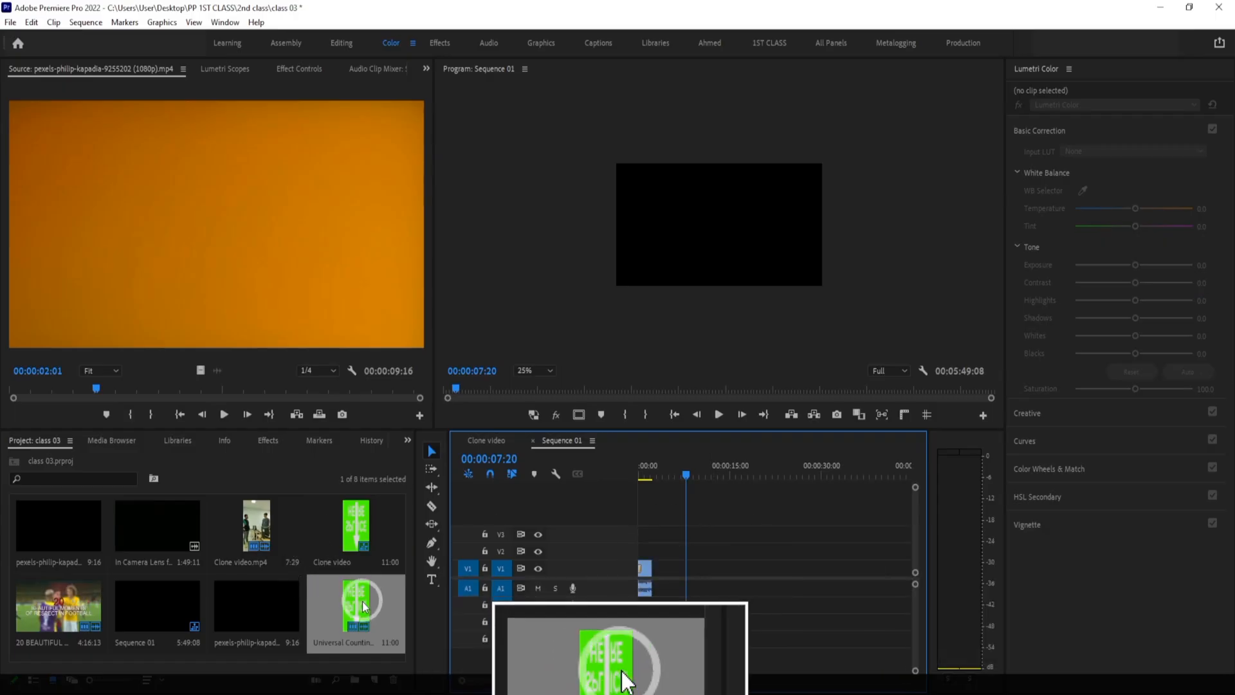
key(Delete)
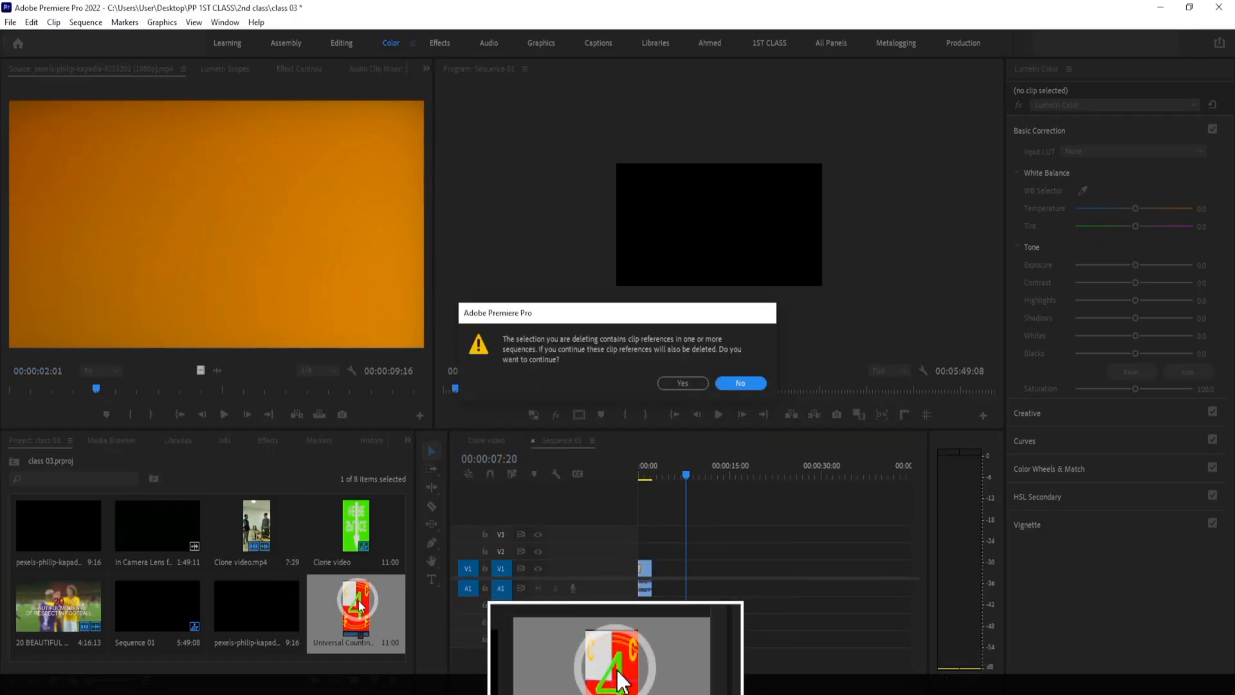
click(686, 383)
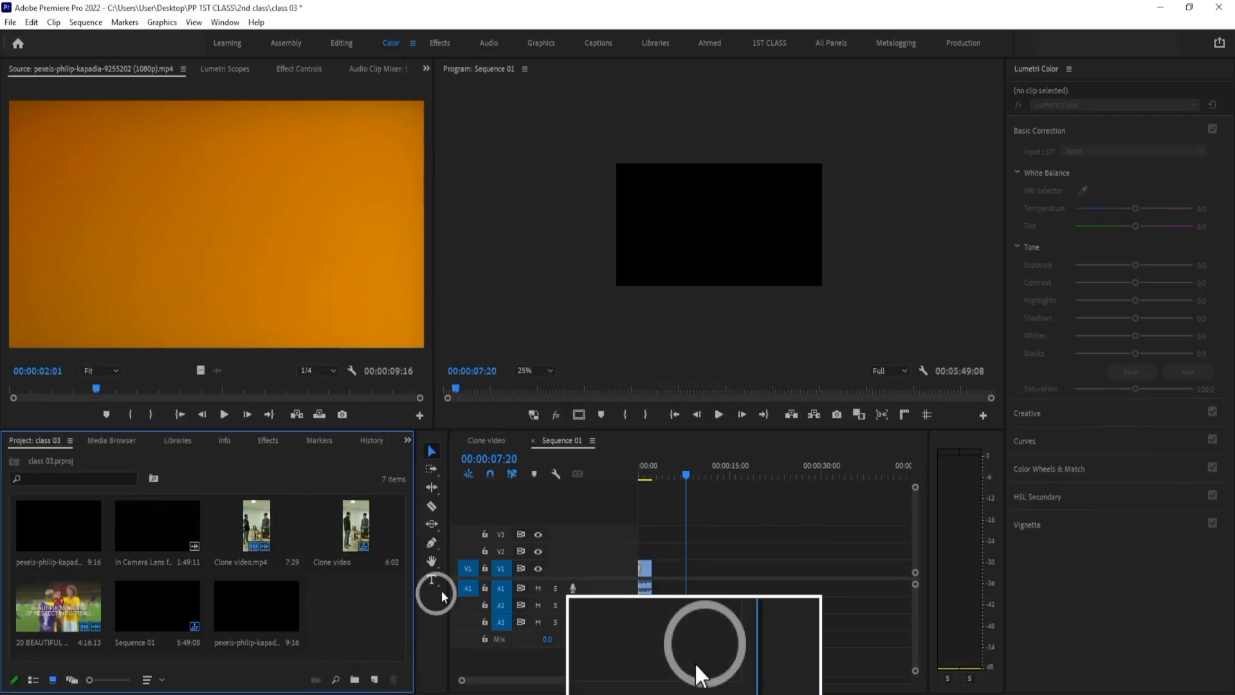
Start a new sequence and set its editing mode to HDV 1080p
click(375, 680)
click(411, 542)
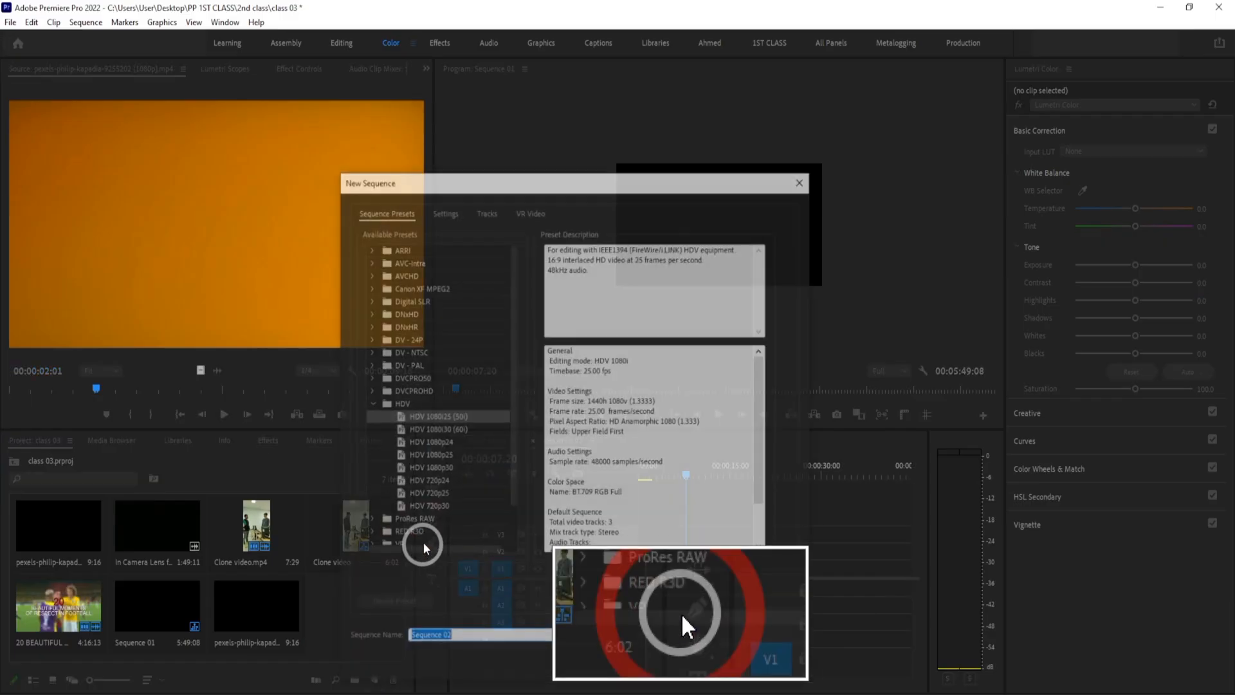
click(448, 212)
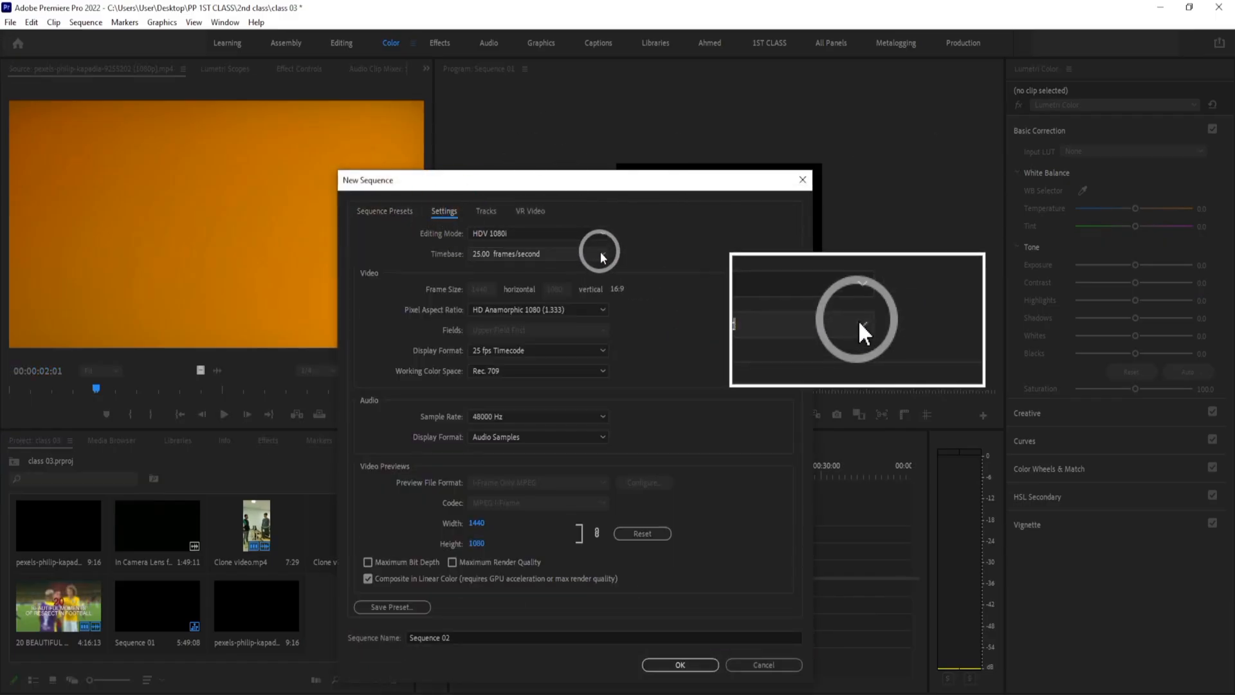
click(589, 233)
scroll(586, 320, up, 5)
scroll(586, 319, up, 3)
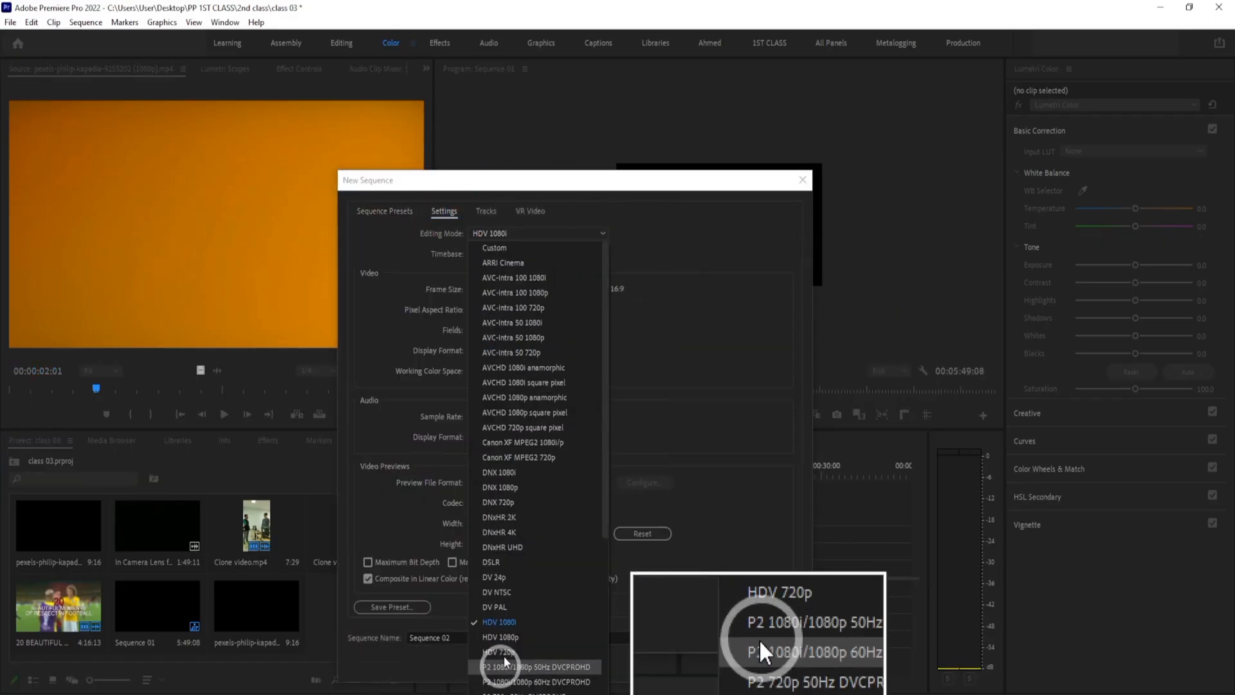
click(512, 638)
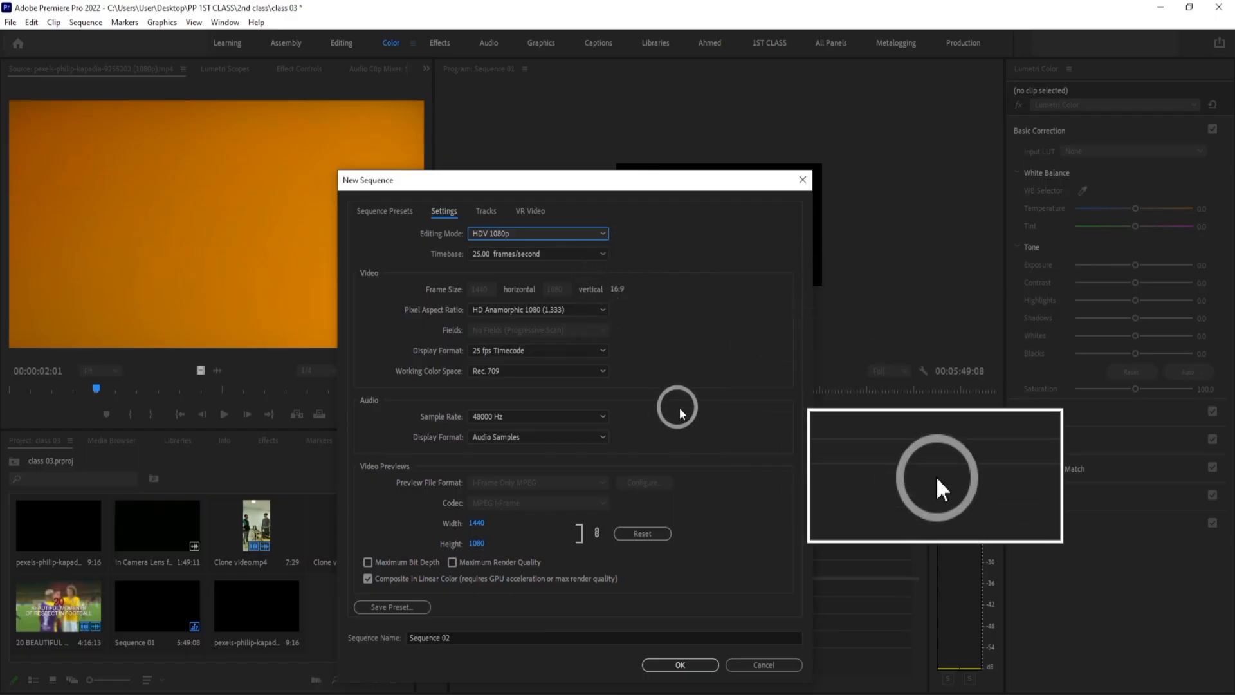
Switch the new sequence to Custom editing mode, set its horizontal frame size to 1920, and create it
click(579, 233)
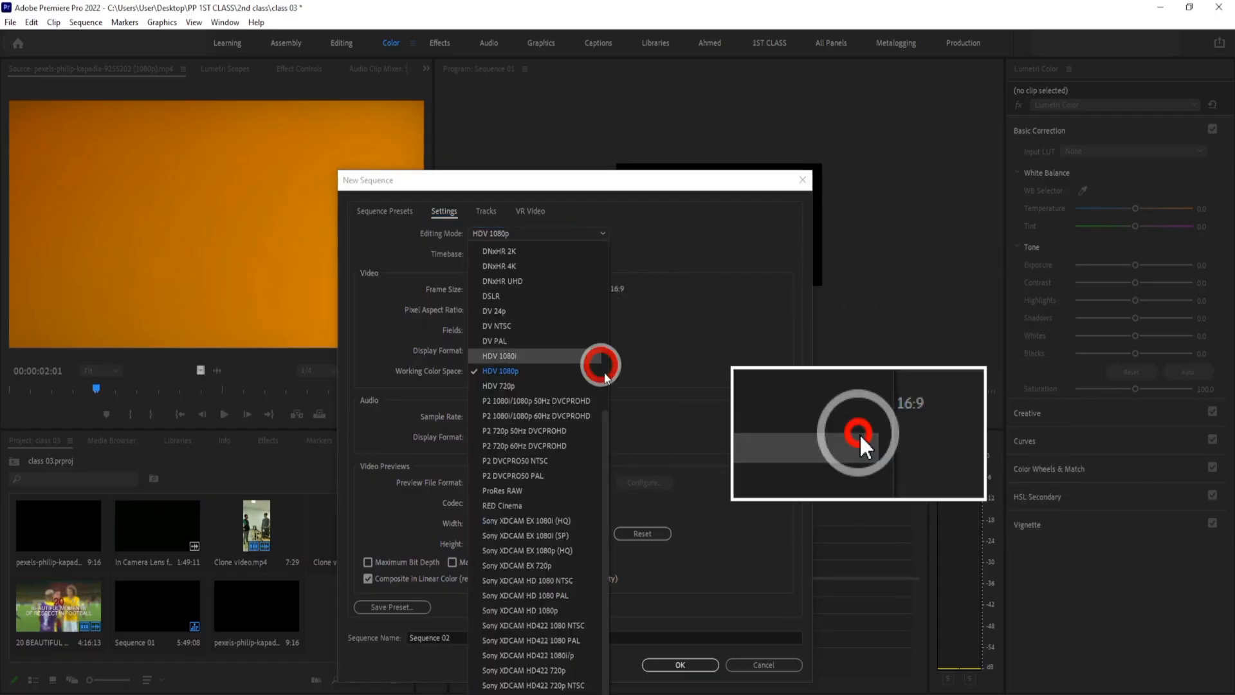
scroll(549, 256, up, 3)
scroll(566, 335, up, 4)
click(516, 247)
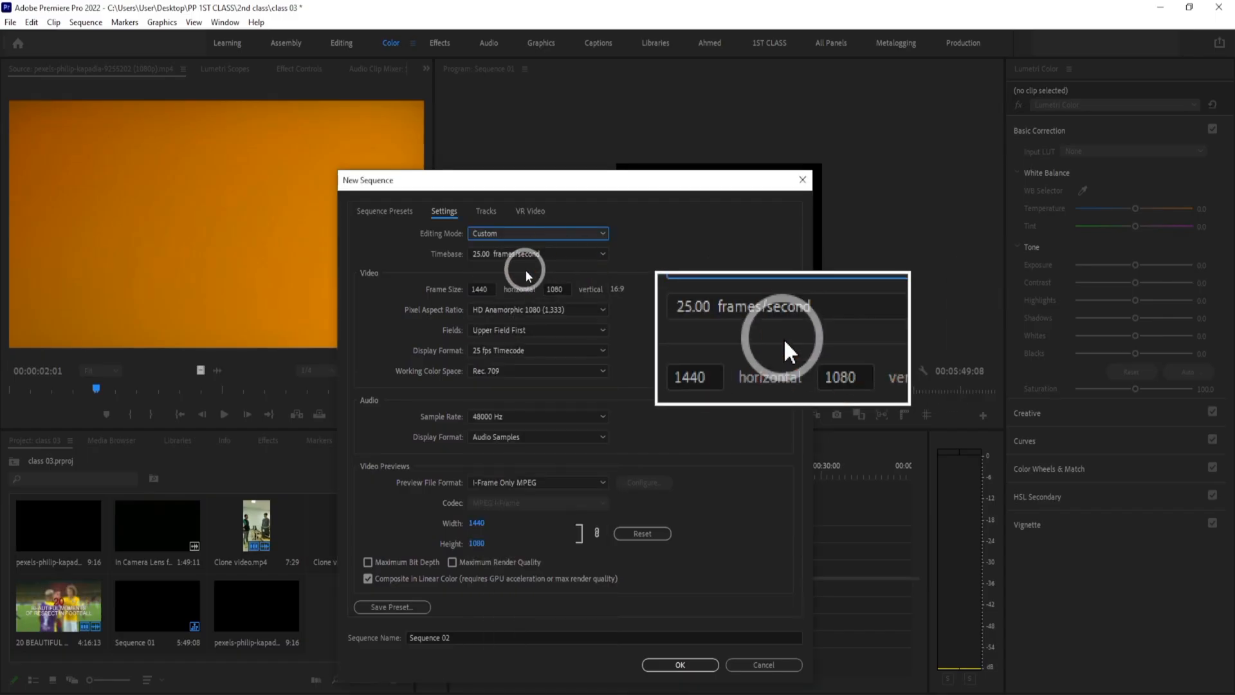
click(491, 291)
text(1)
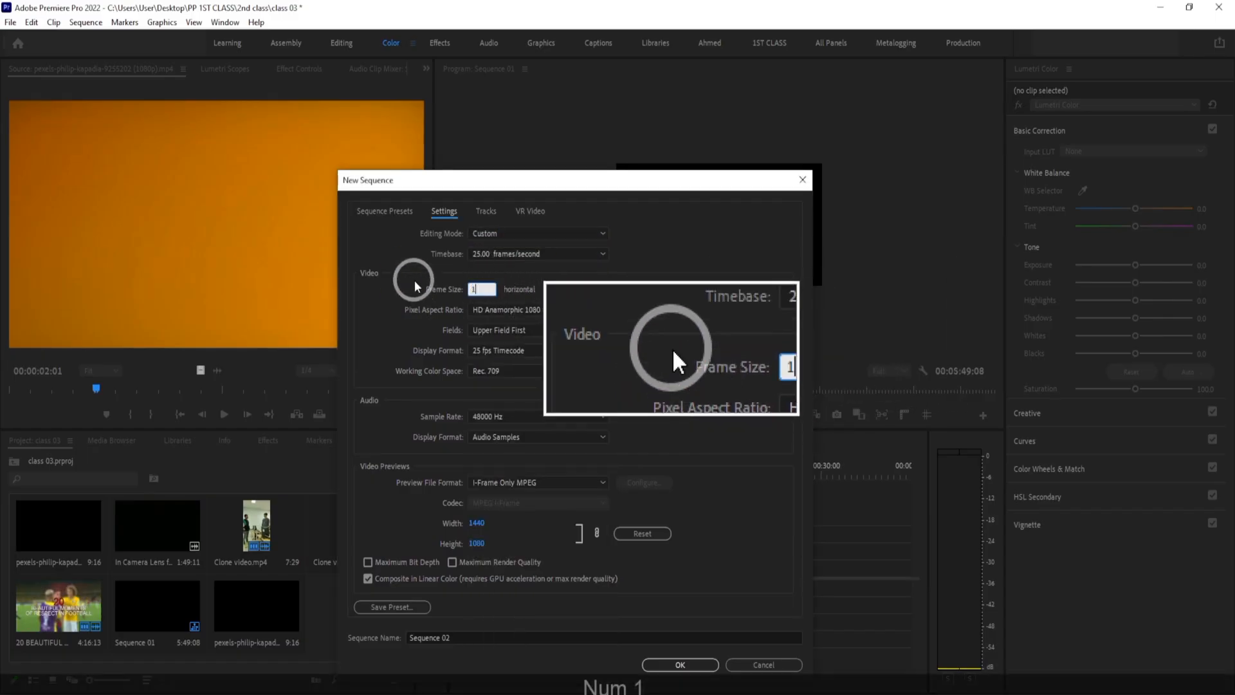
text(920)
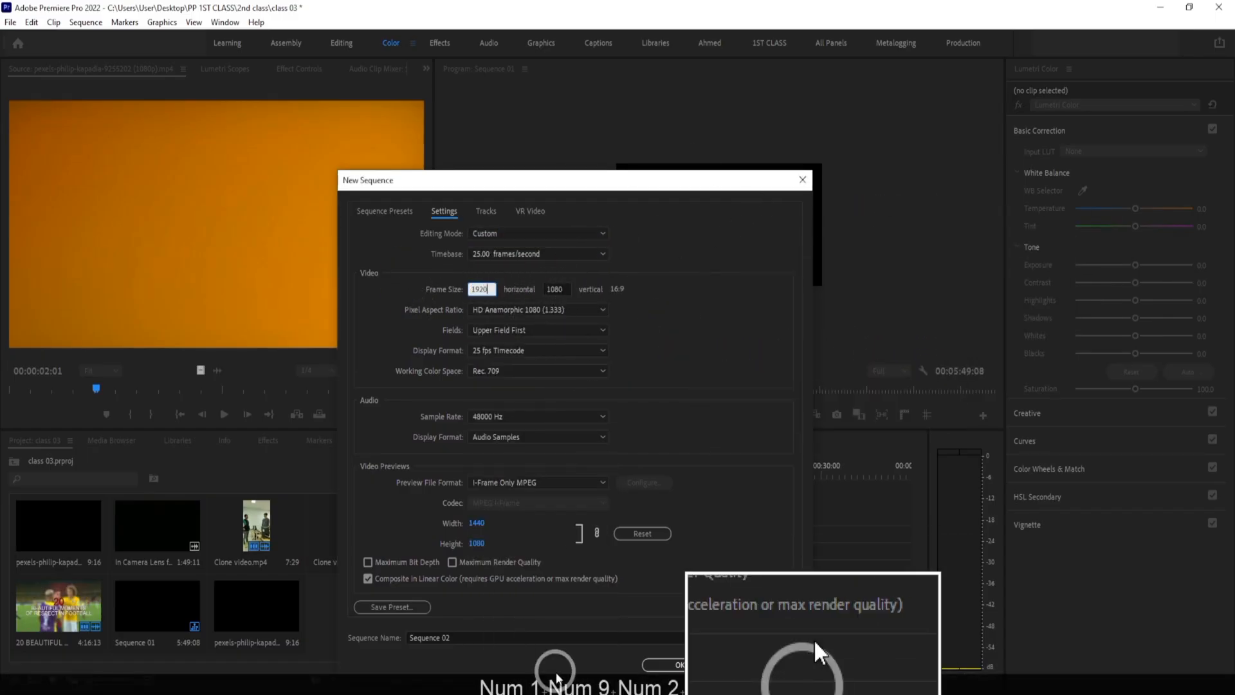
click(680, 666)
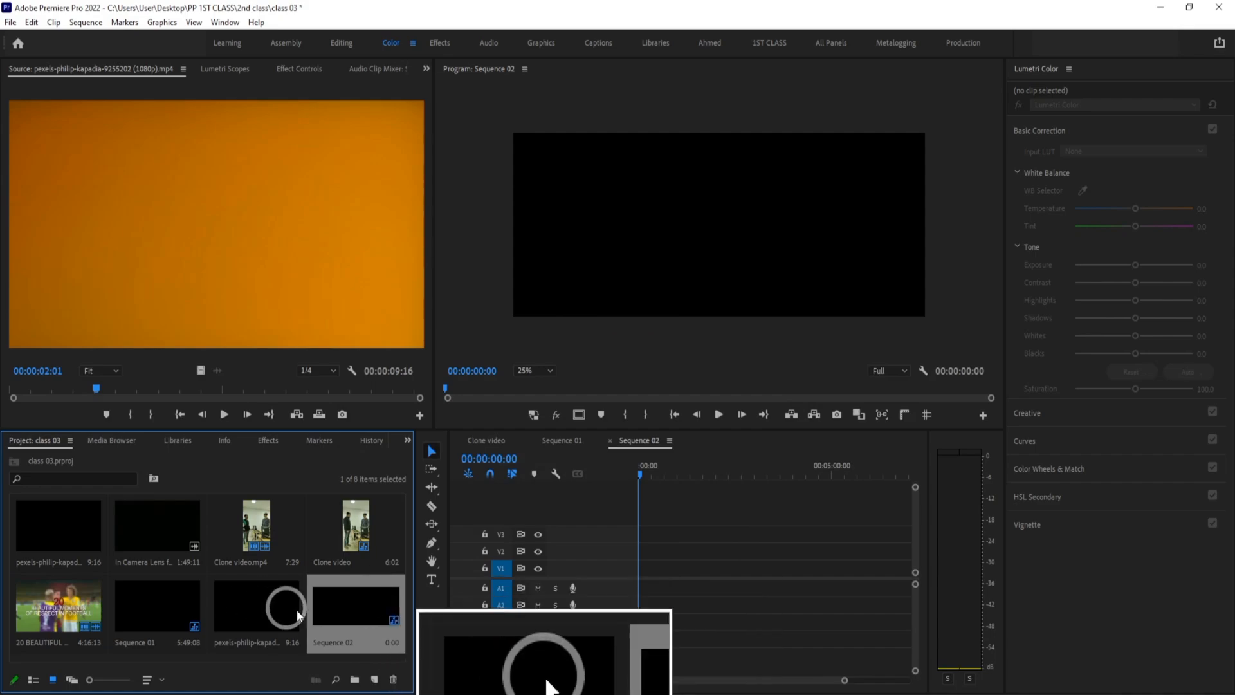
Create a 1920 by 1080, 25 fps Universal Counting Leader with a red wipe color, FF0000
click(373, 679)
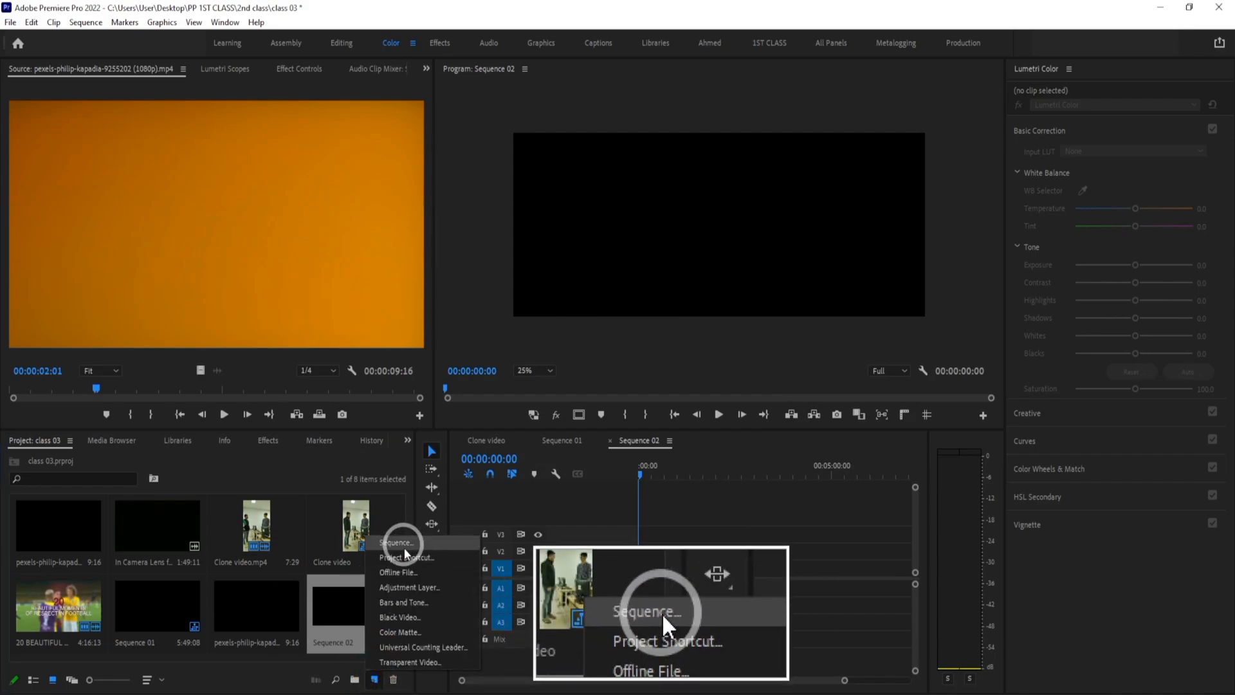
click(421, 647)
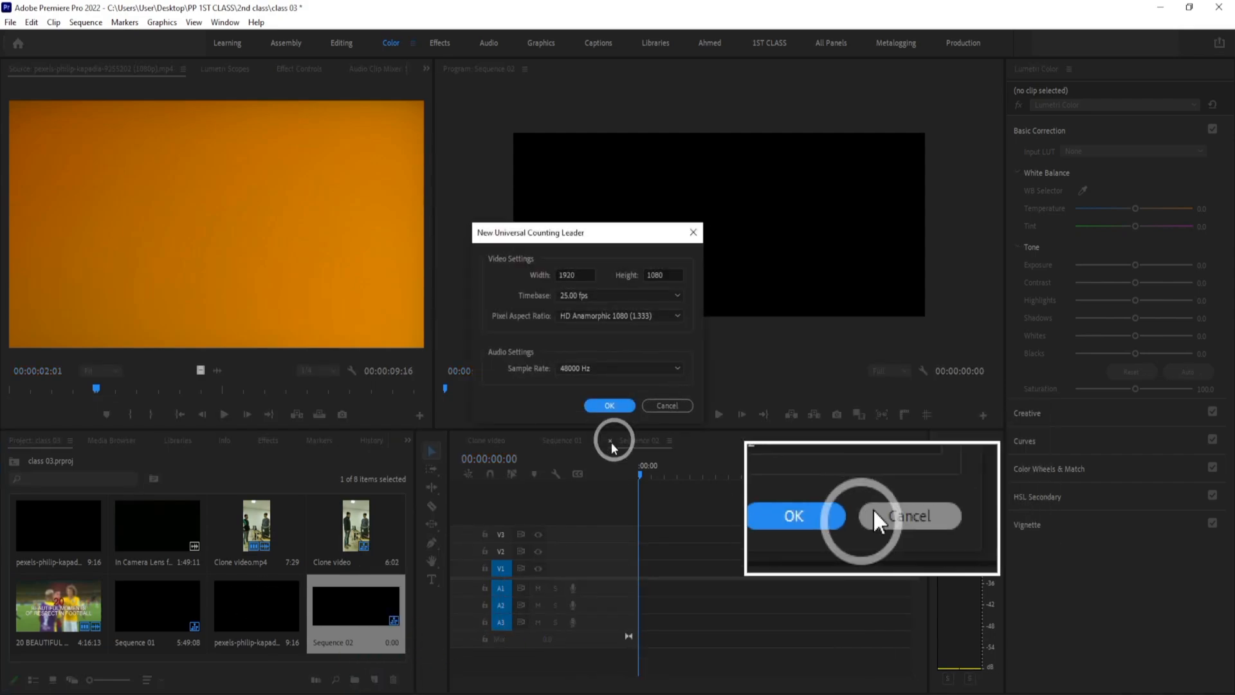
click(609, 406)
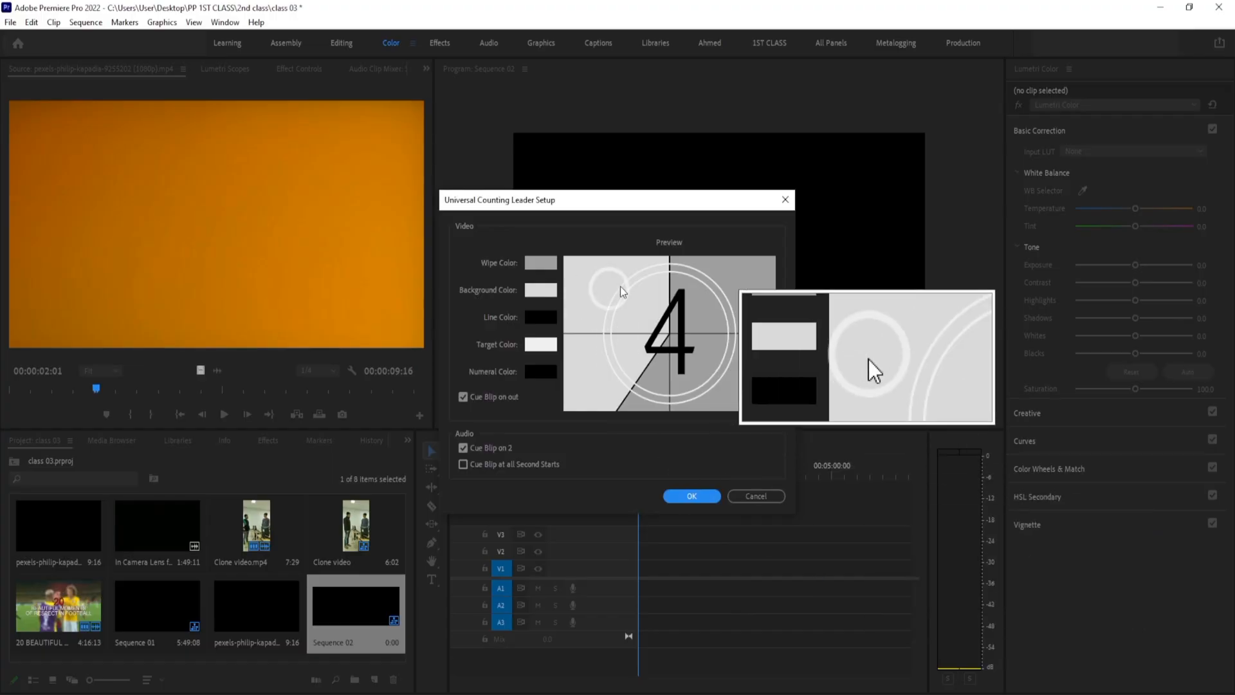
click(544, 263)
click(284, 292)
click(496, 193)
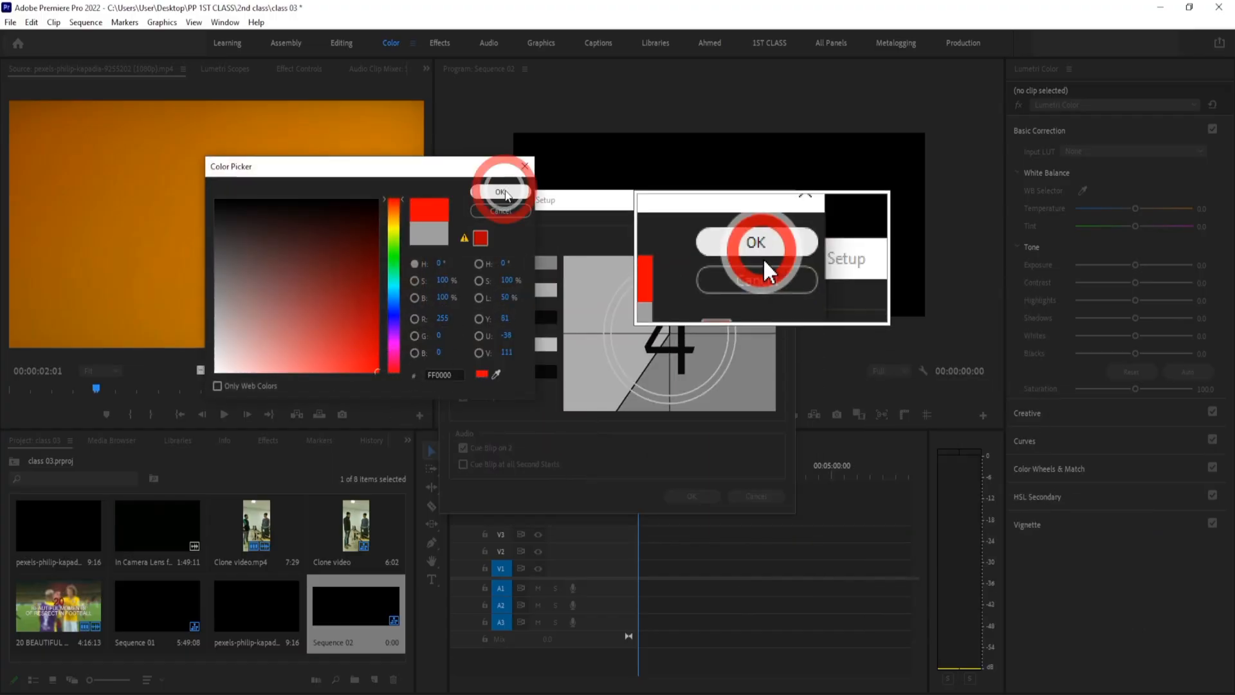
click(686, 497)
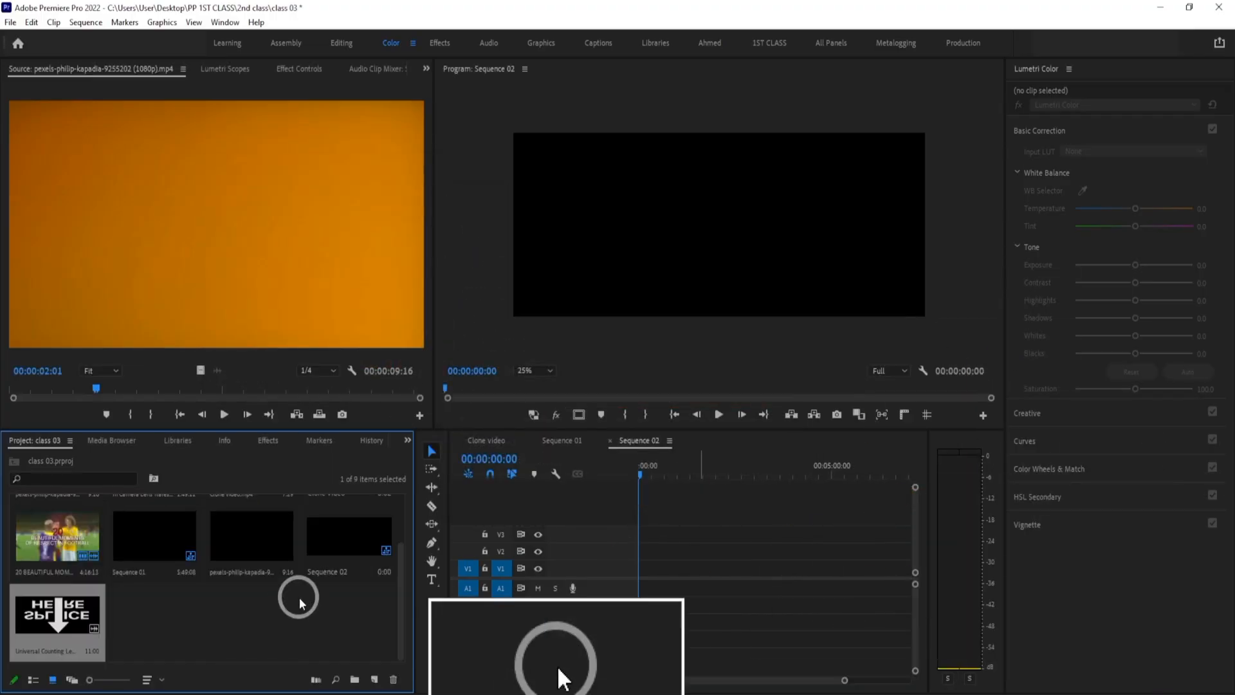
Try placing the counting leader in Sequence 02 with the sequence settings changed to match, and undo the placements
drag(40, 616, 675, 571)
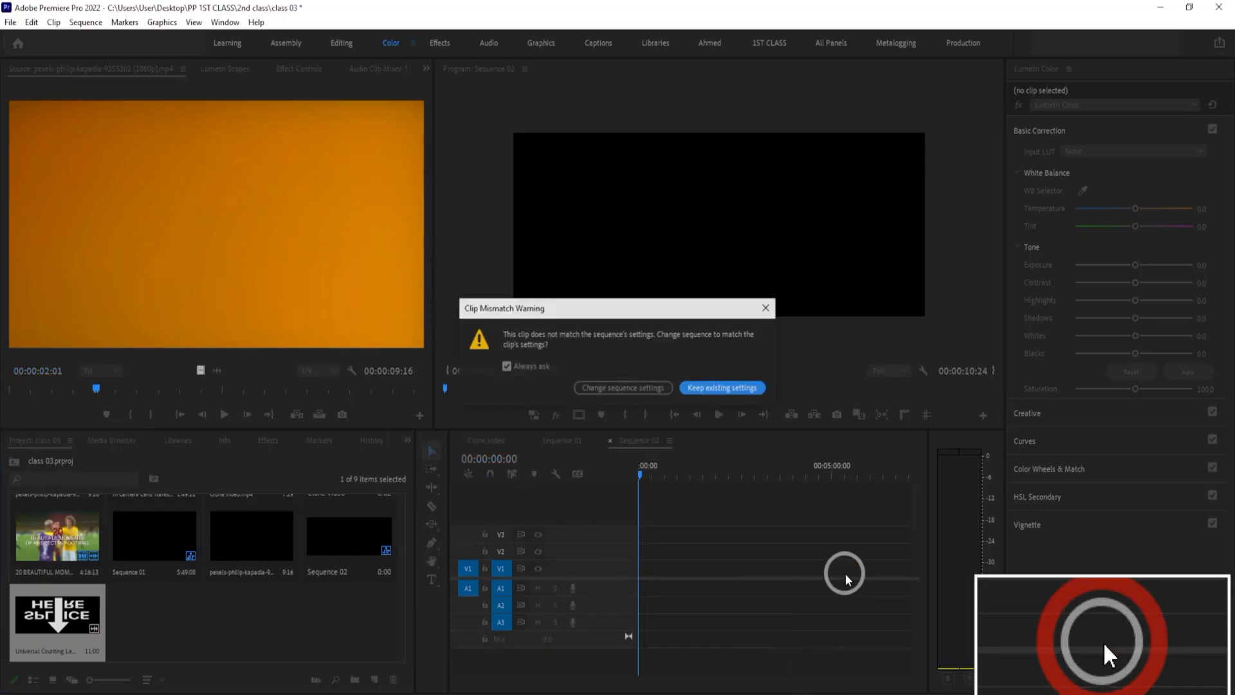
click(639, 388)
key(space)
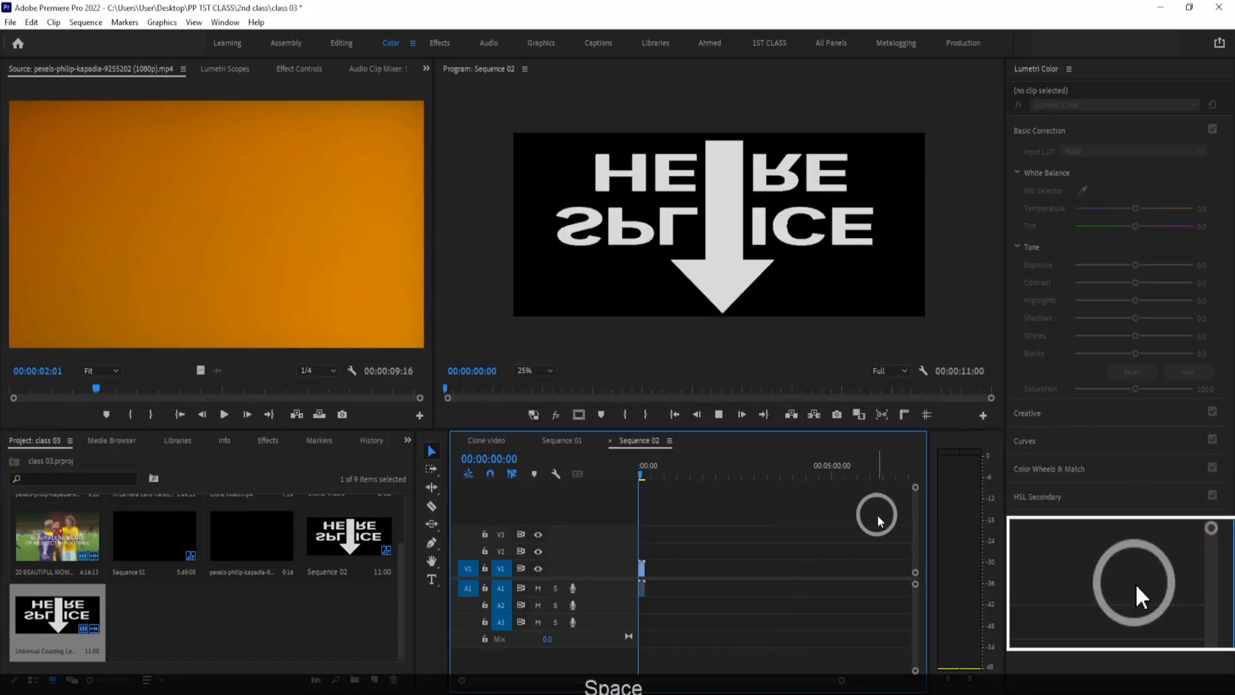
key(ctrl+z)
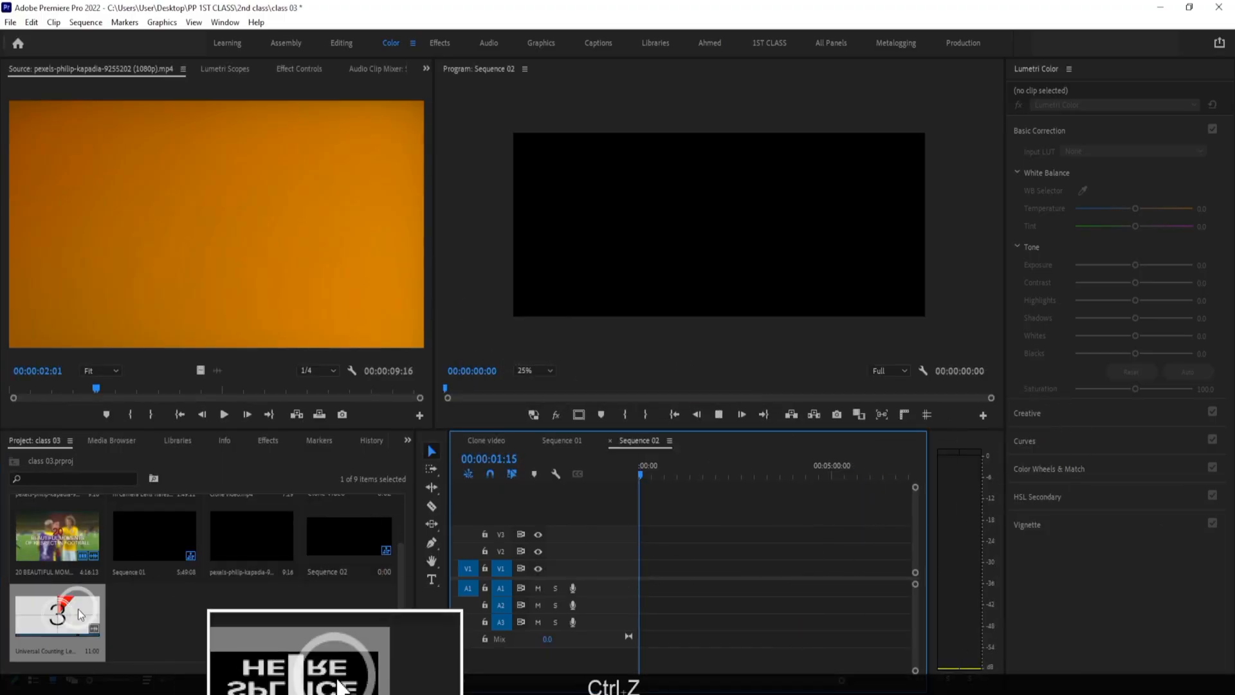
drag(78, 609, 642, 583)
click(738, 612)
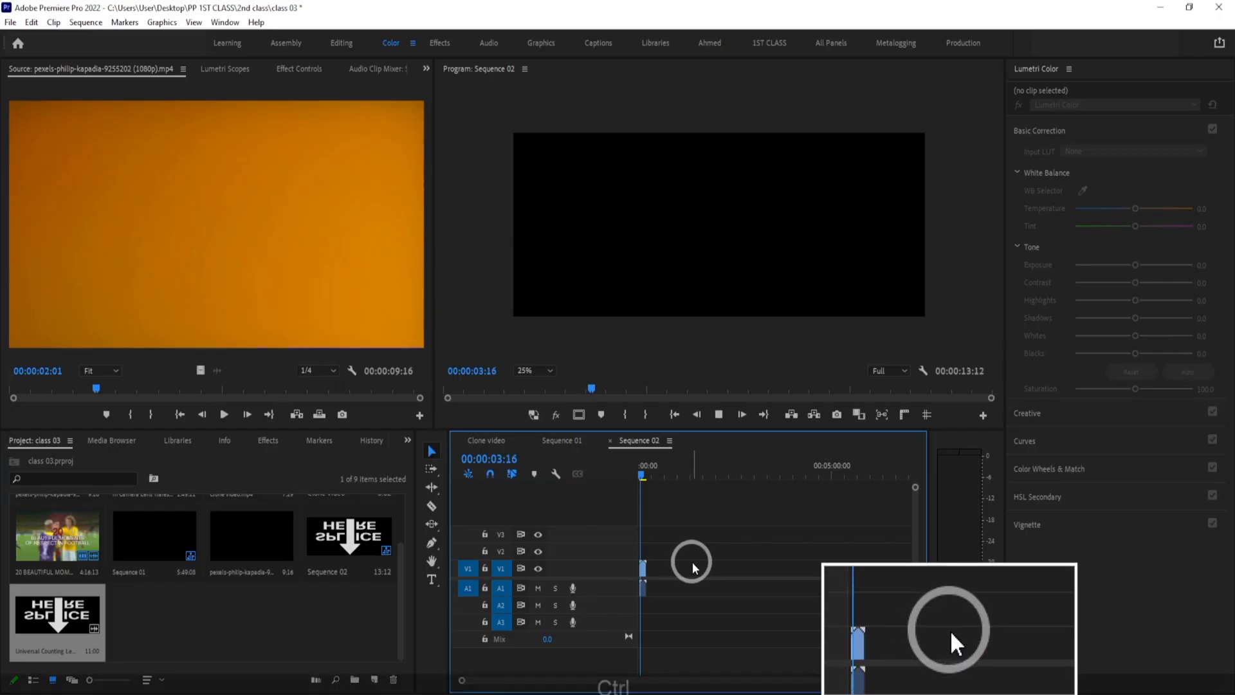
key(ctrl+z)
key(ctrl+z)
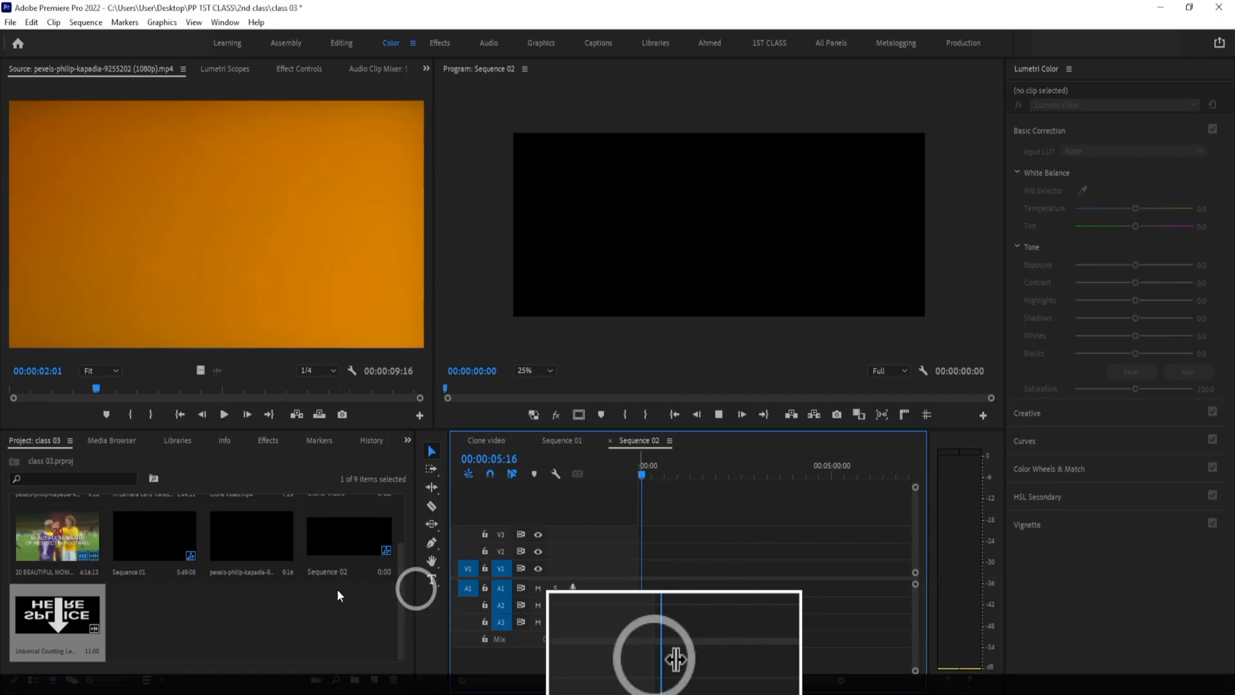
Place the counting leader on V1 at the start of Sequence 02, keeping the existing sequence settings, and play it from the beginning
drag(57, 619, 604, 608)
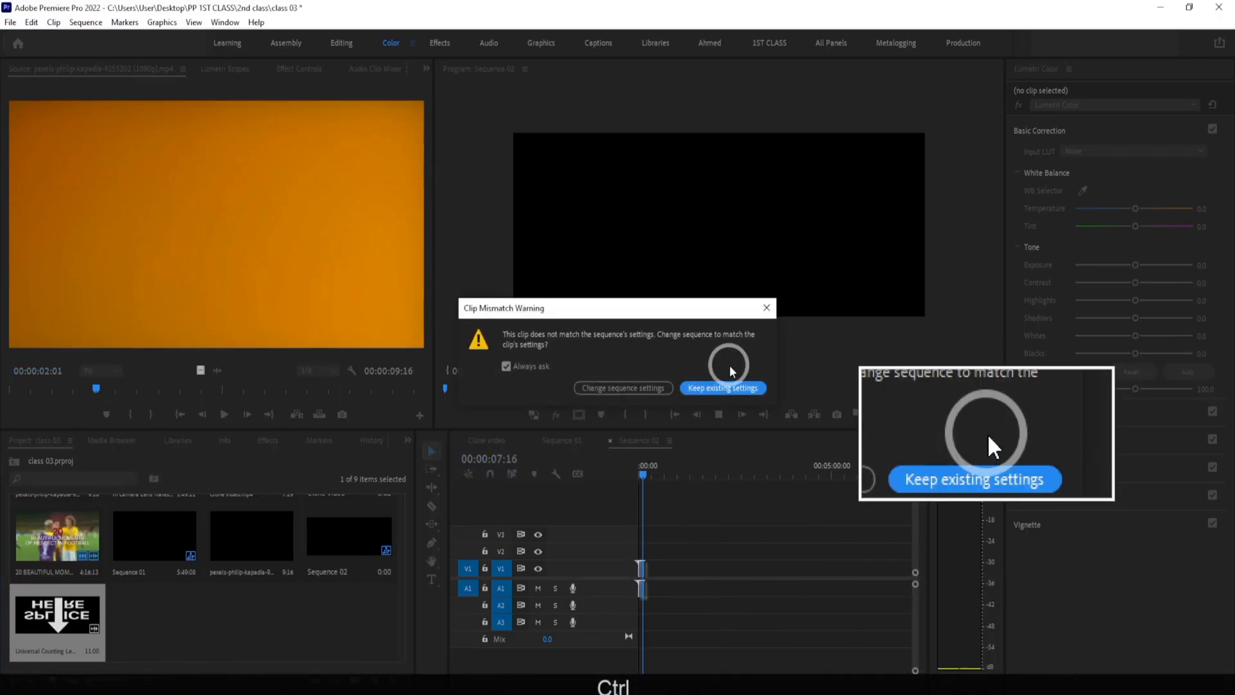
click(720, 388)
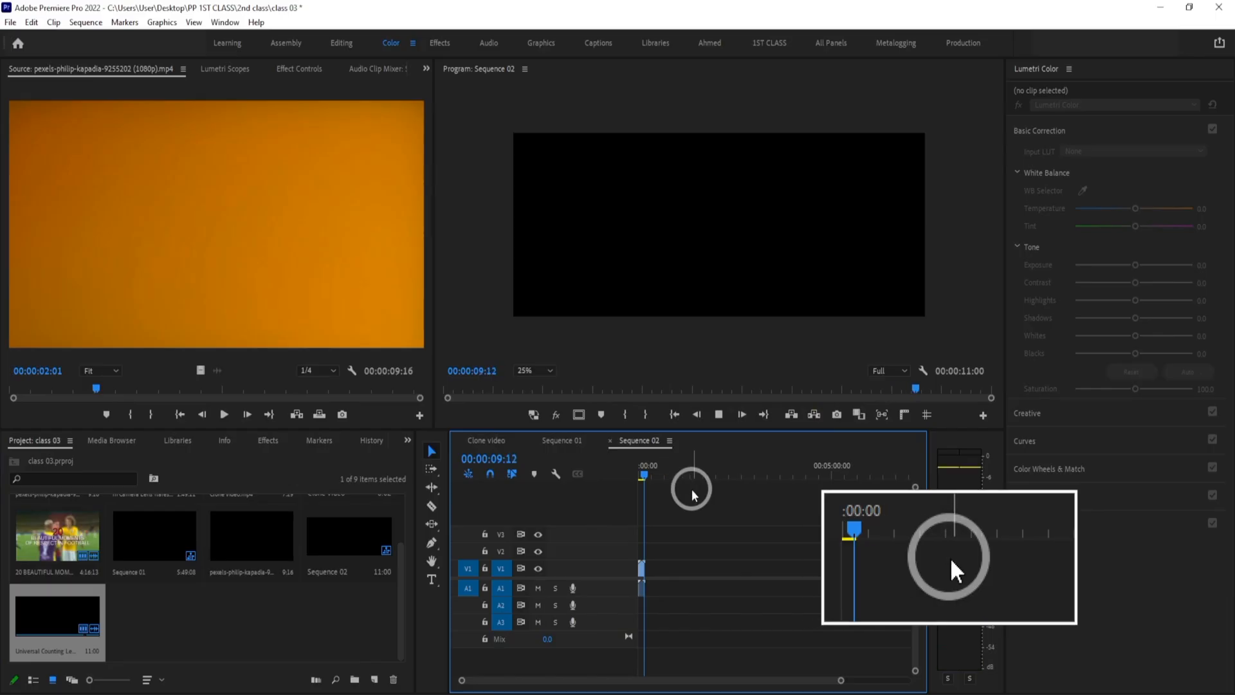
click(642, 473)
click(772, 496)
key(space)
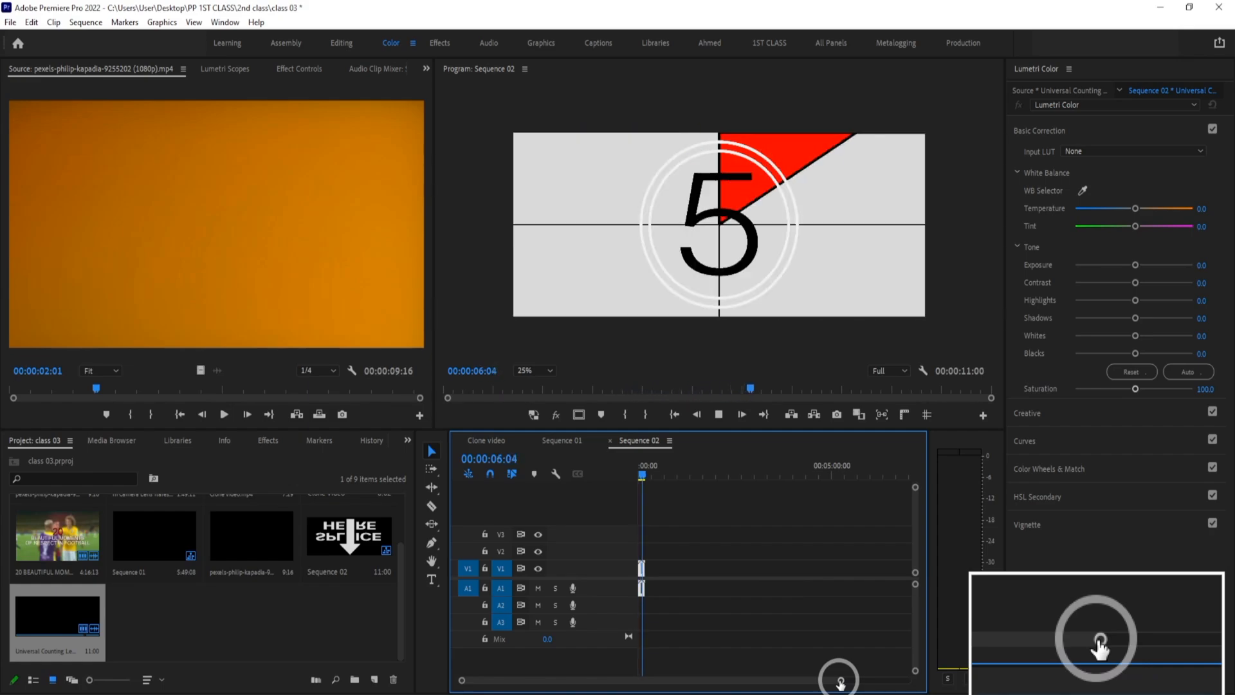
key(space)
key(space)
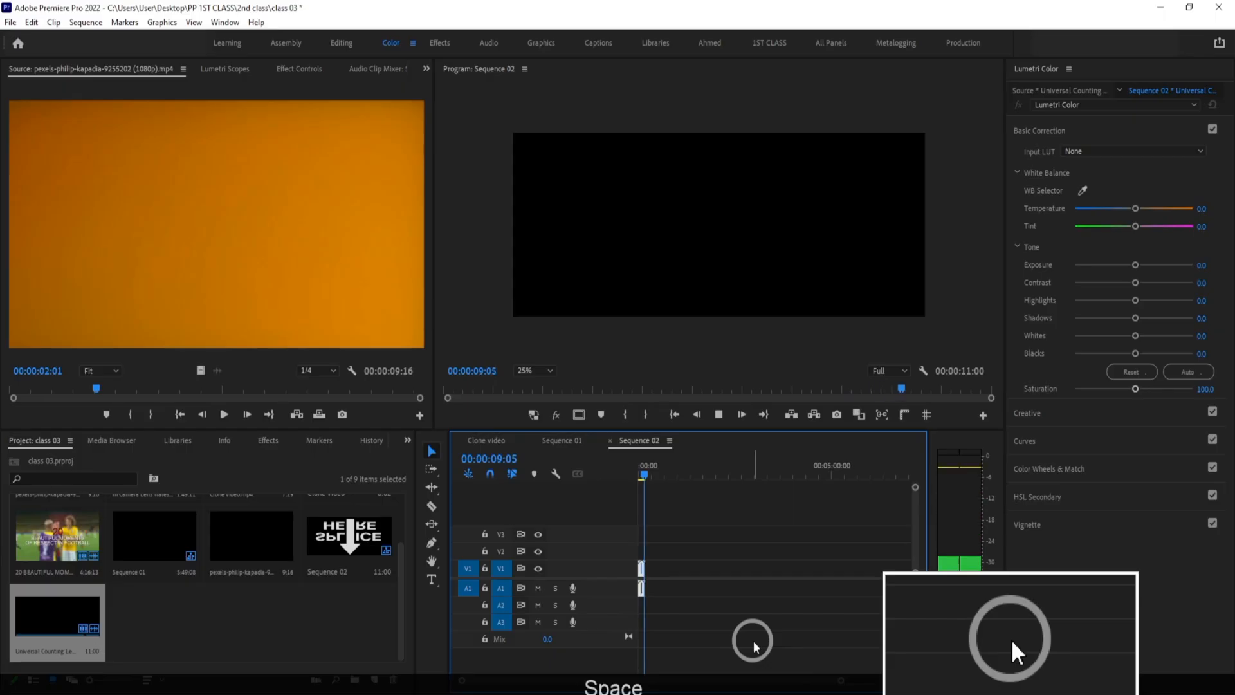
click(641, 473)
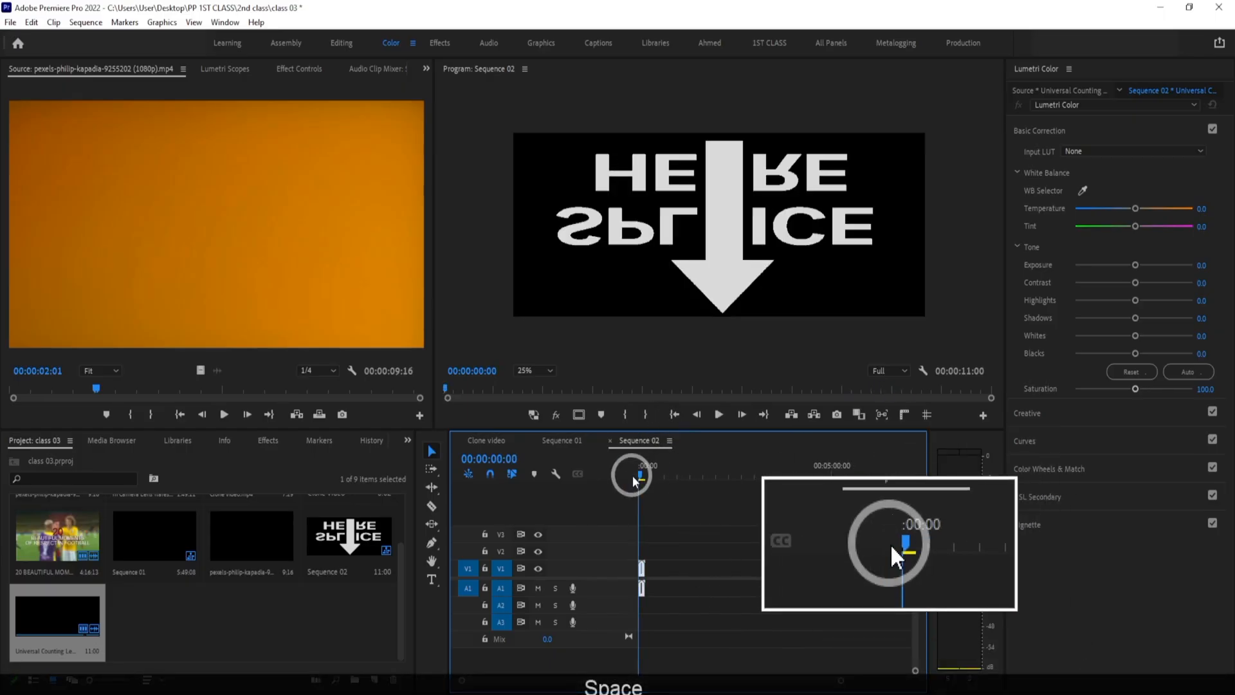
Edit the counting leader's setup so Cue Blip on 2 is off and Cue Blip at all Second Starts is on
double_click(74, 616)
click(464, 448)
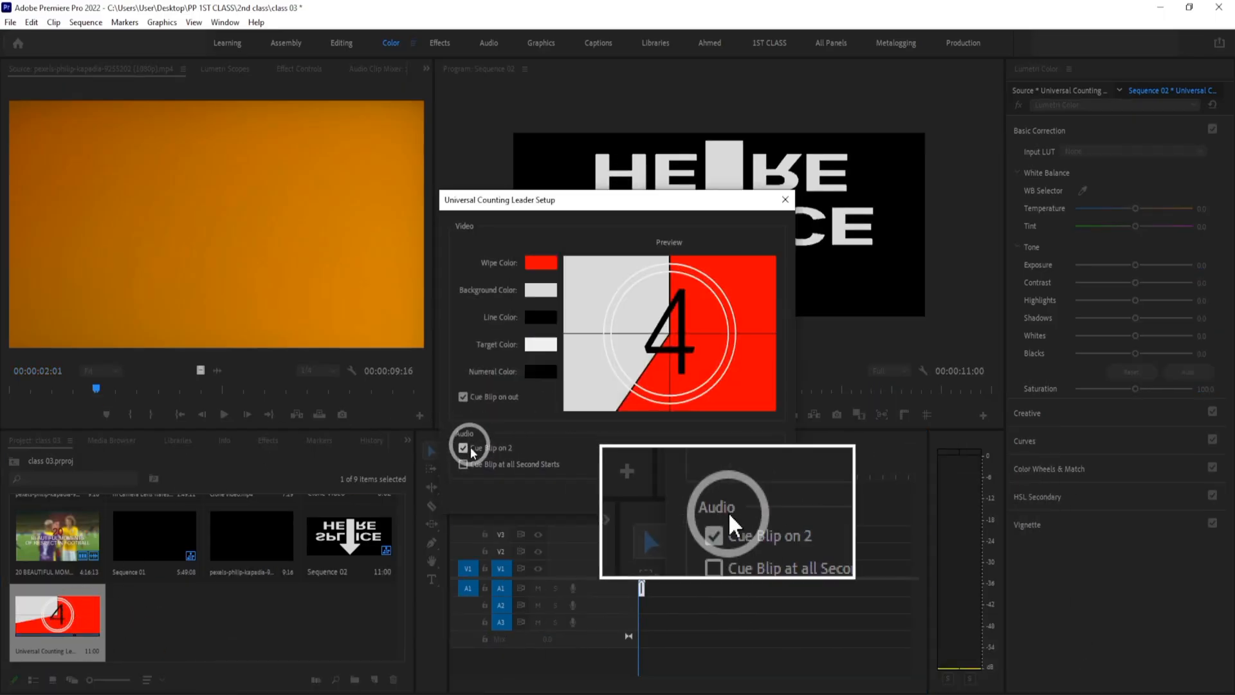
click(463, 464)
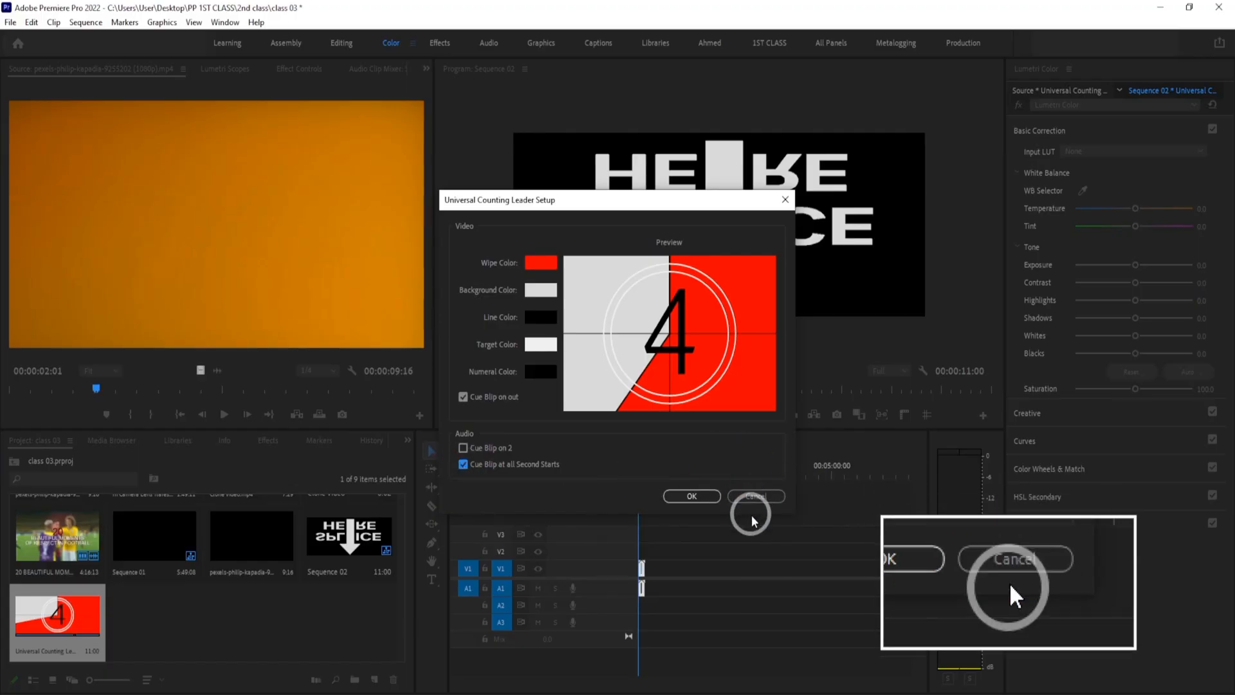
click(692, 496)
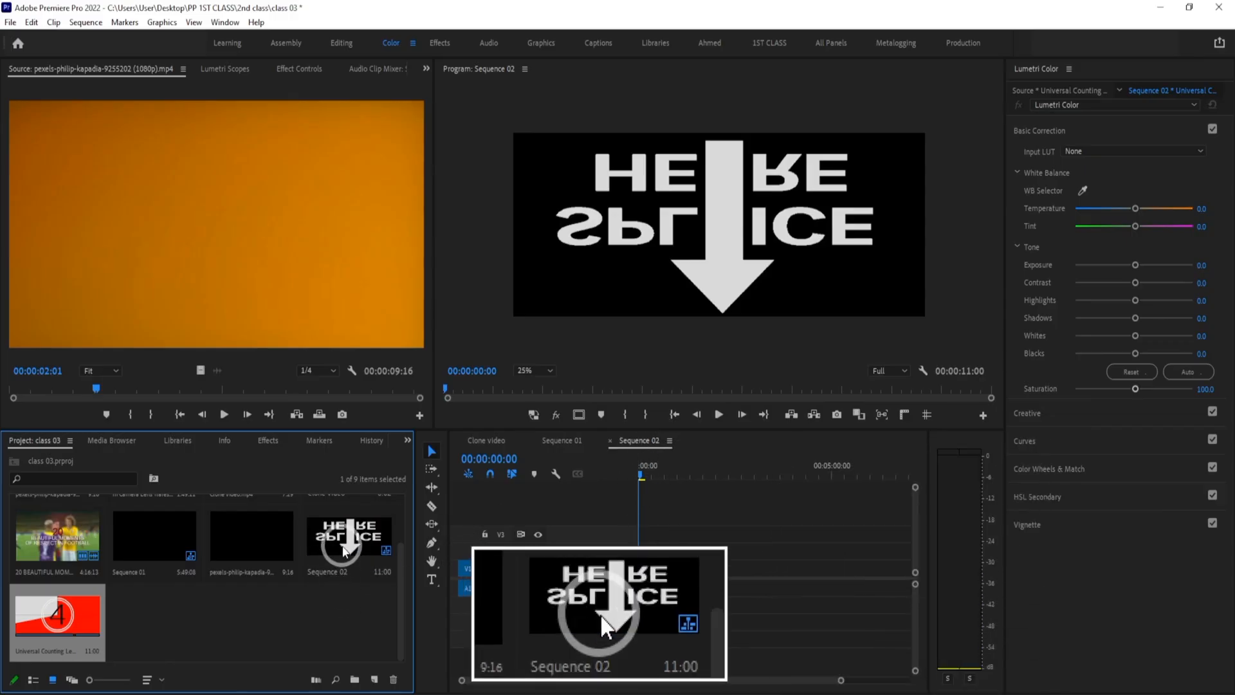
Change Sequence 02's pixel aspect ratio to Square Pixels (1.0) in its sequence settings
click(347, 544)
click(79, 26)
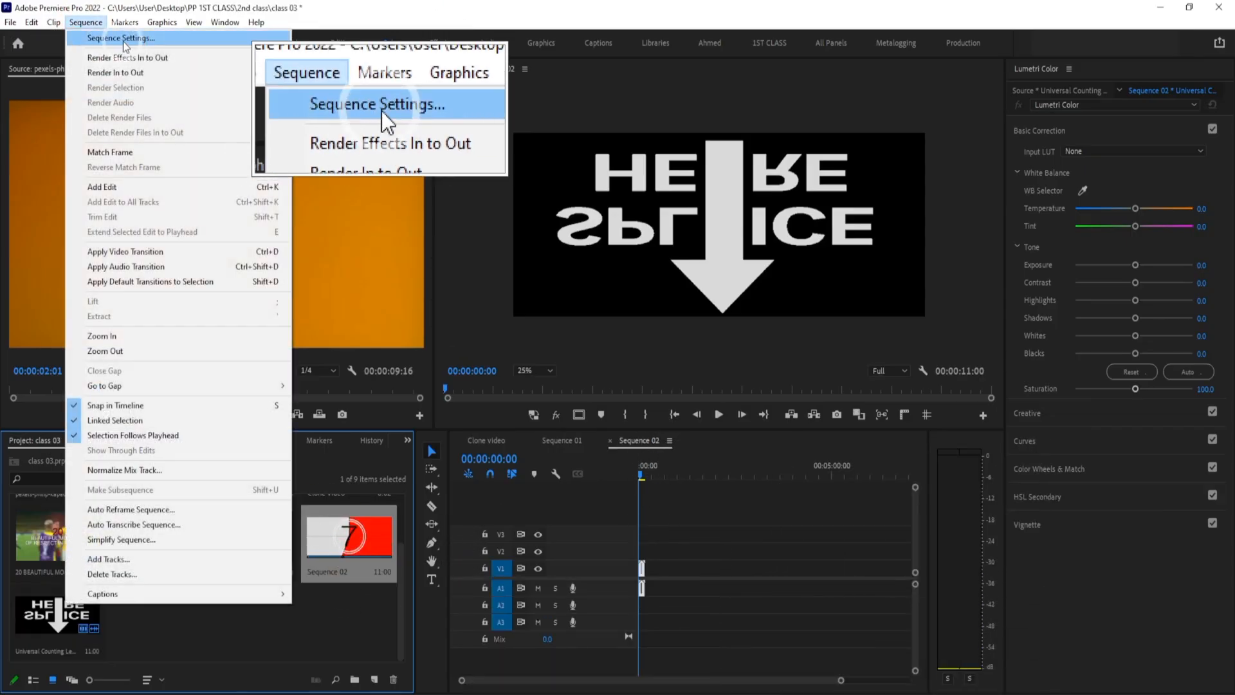
click(96, 36)
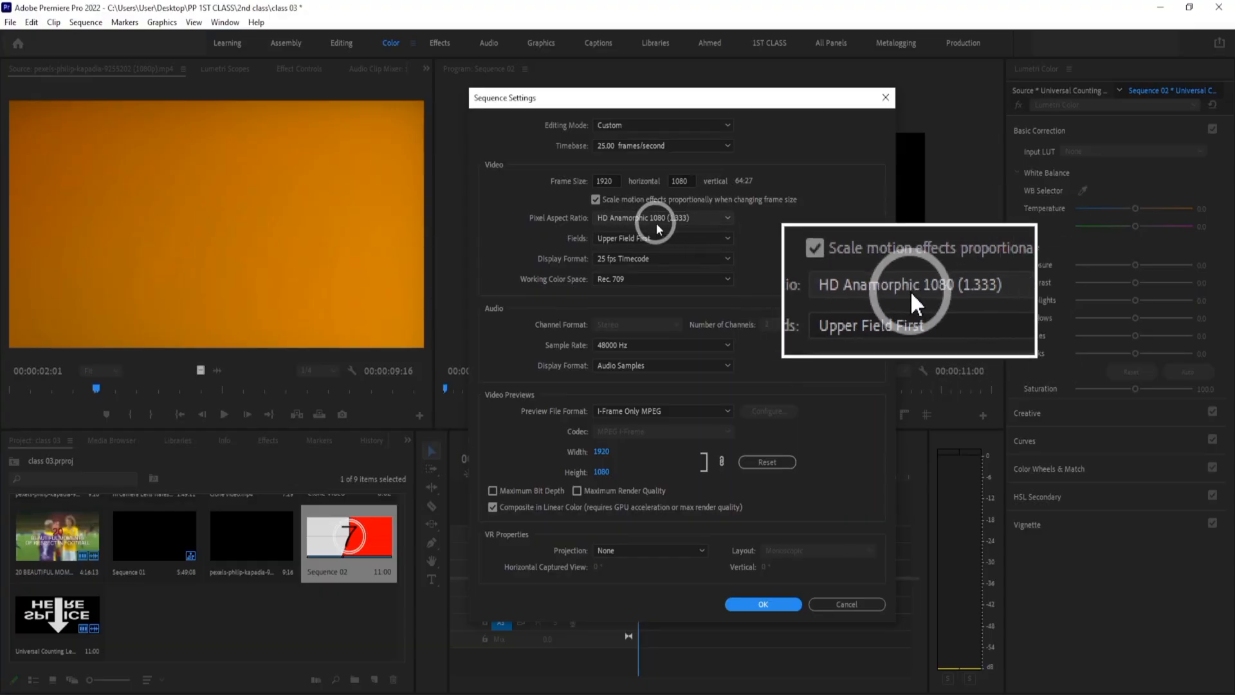
click(714, 219)
click(681, 238)
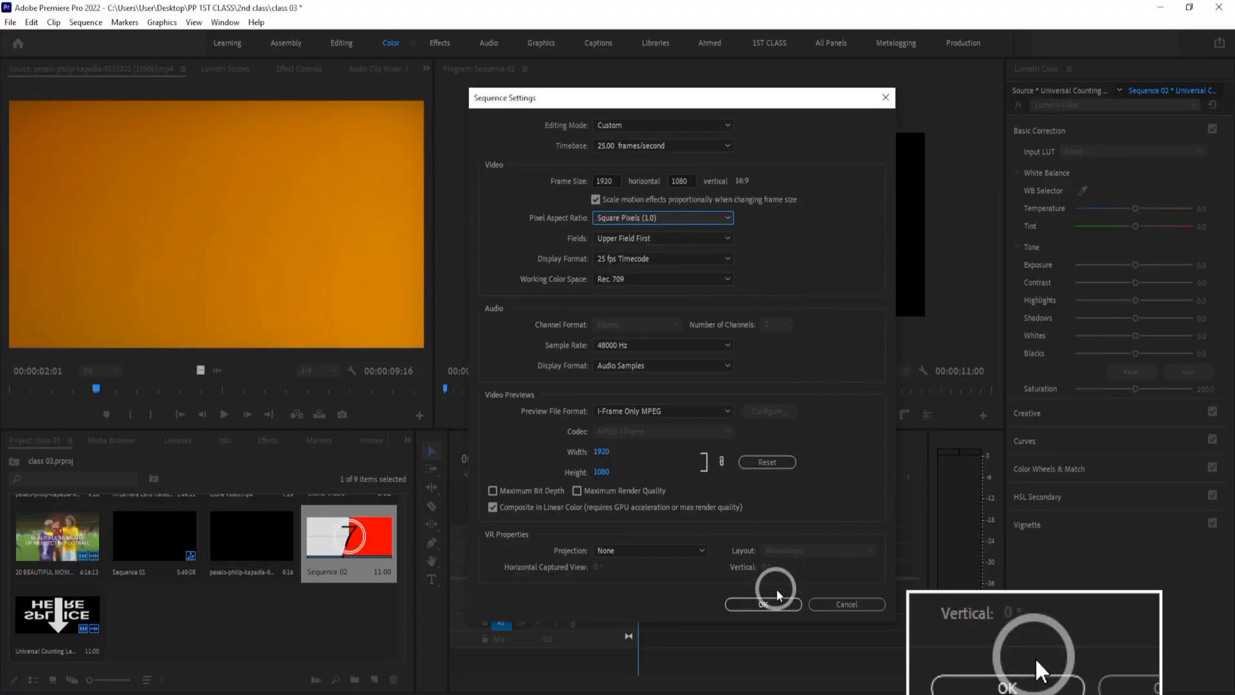
click(763, 603)
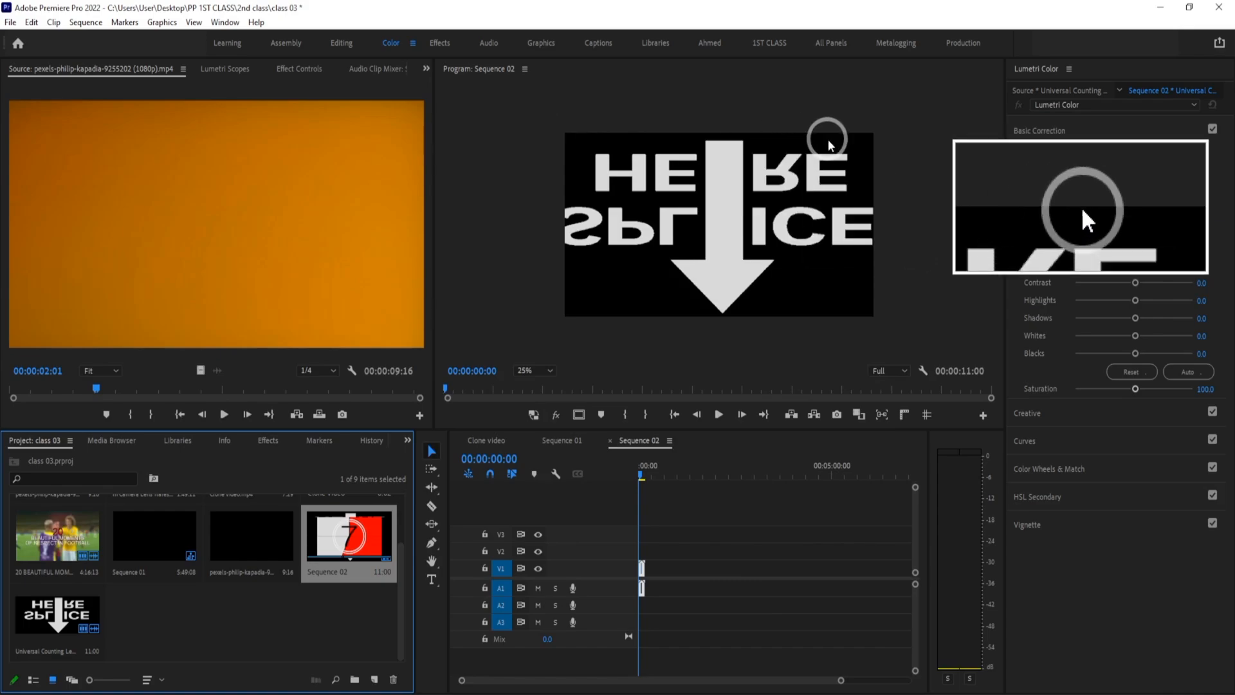
Play the counting leader in Sequence 02 from the start and return the playhead to the beginning
key(space)
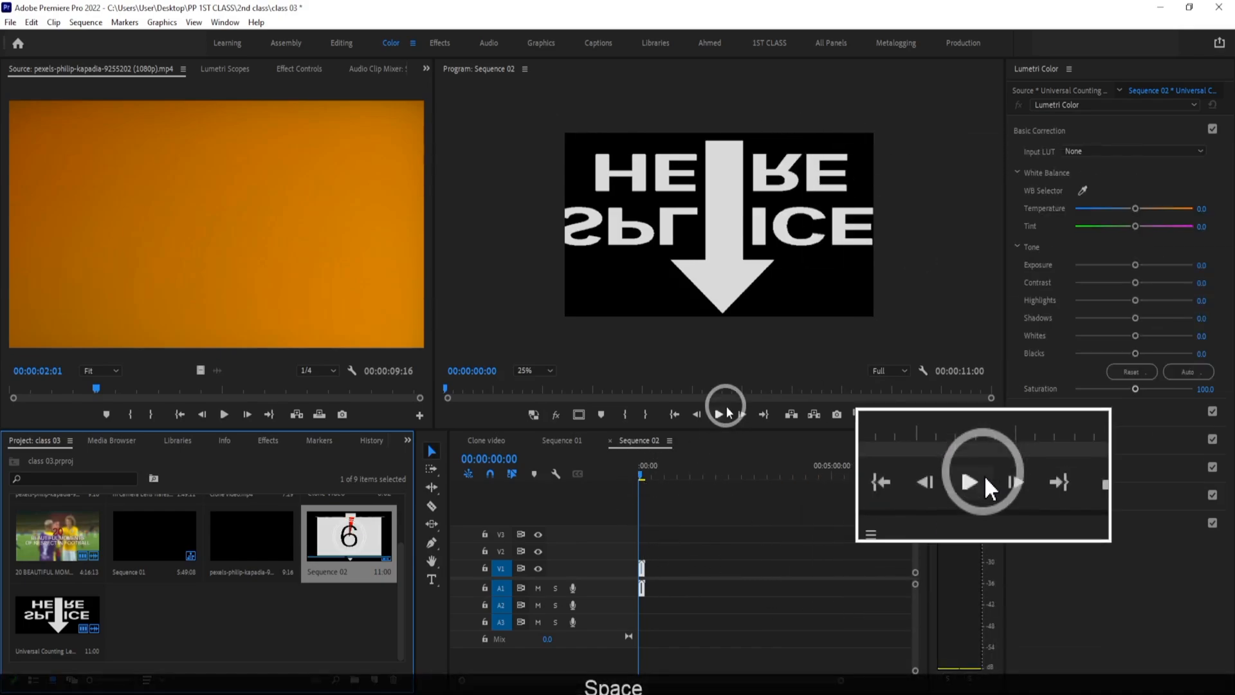
click(718, 415)
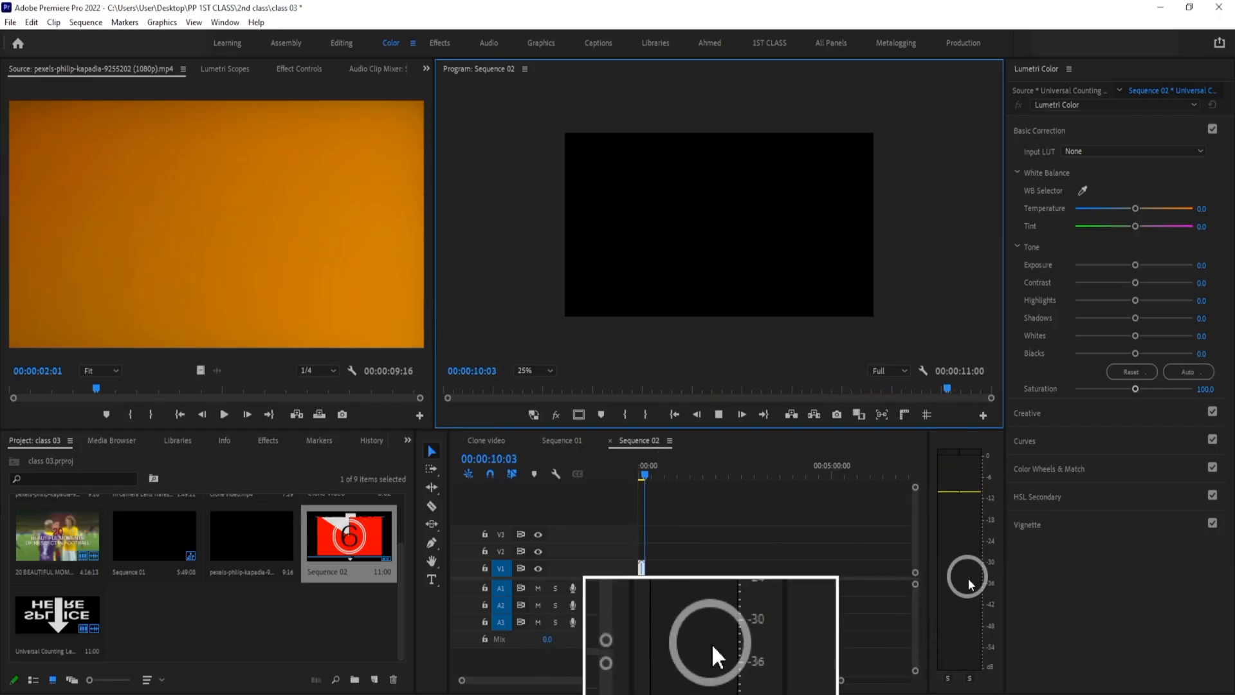
key(space)
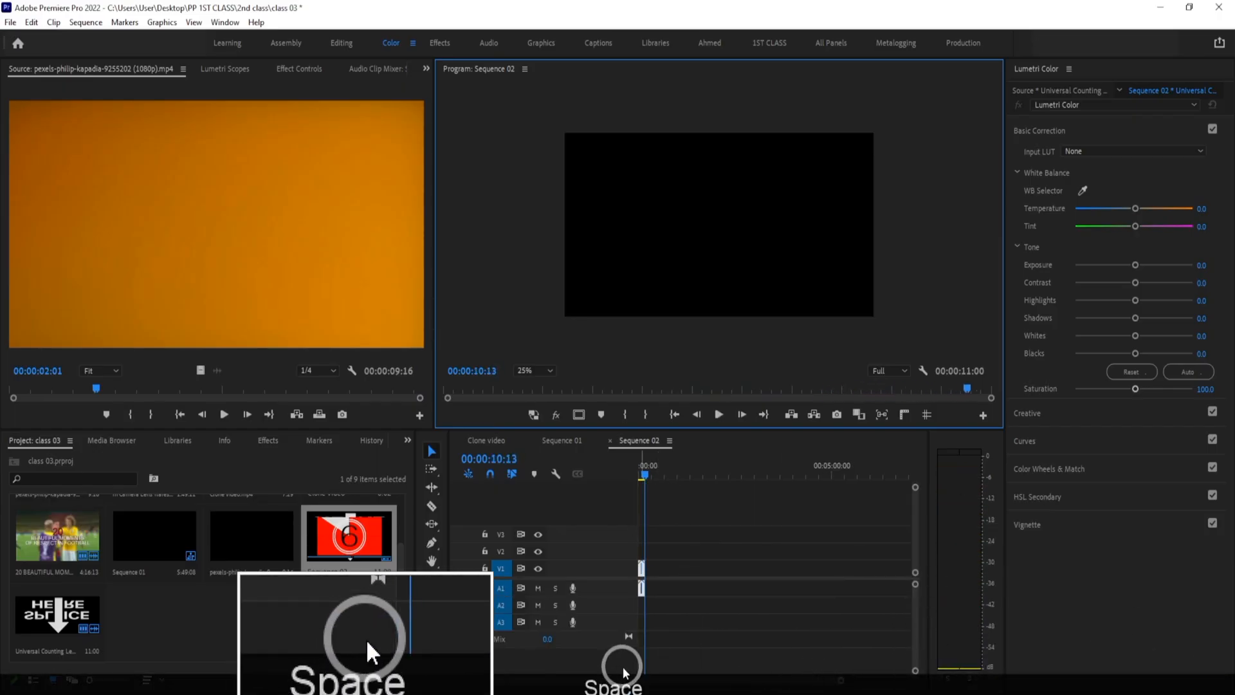
key(3)
drag(665, 468, 635, 462)
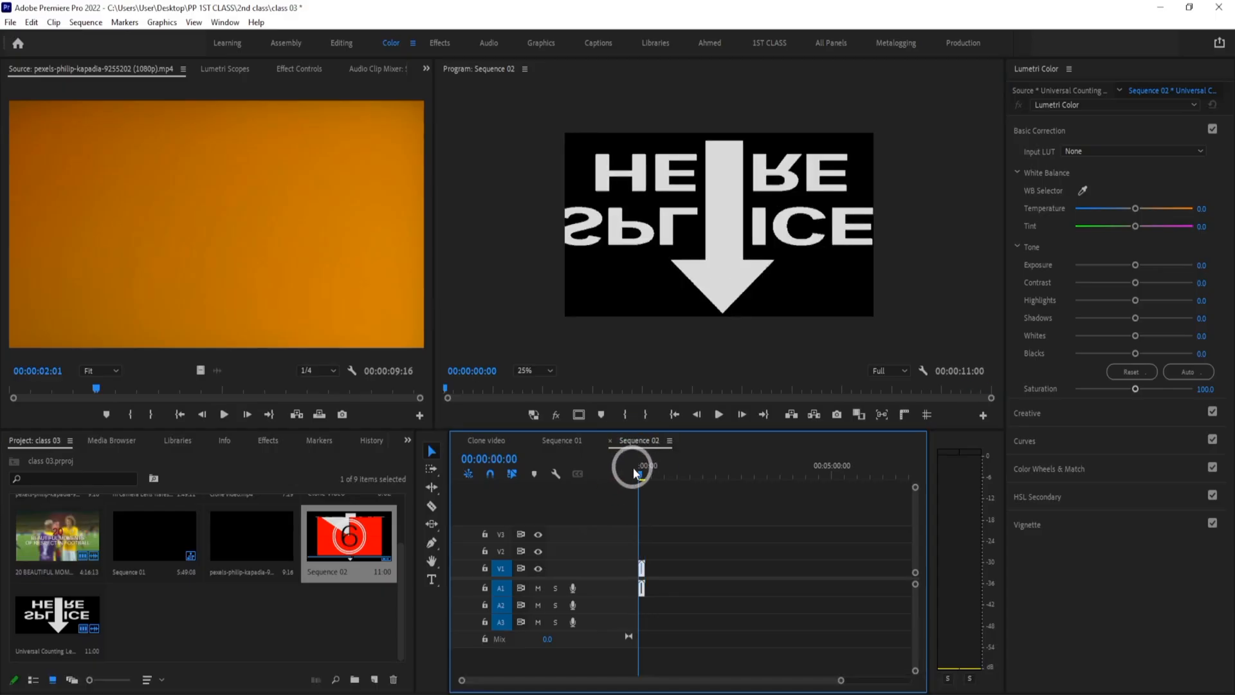
Trim the counting leader's opening up to 00:00:02:21 and ripple delete the gap left in front of it
click(643, 474)
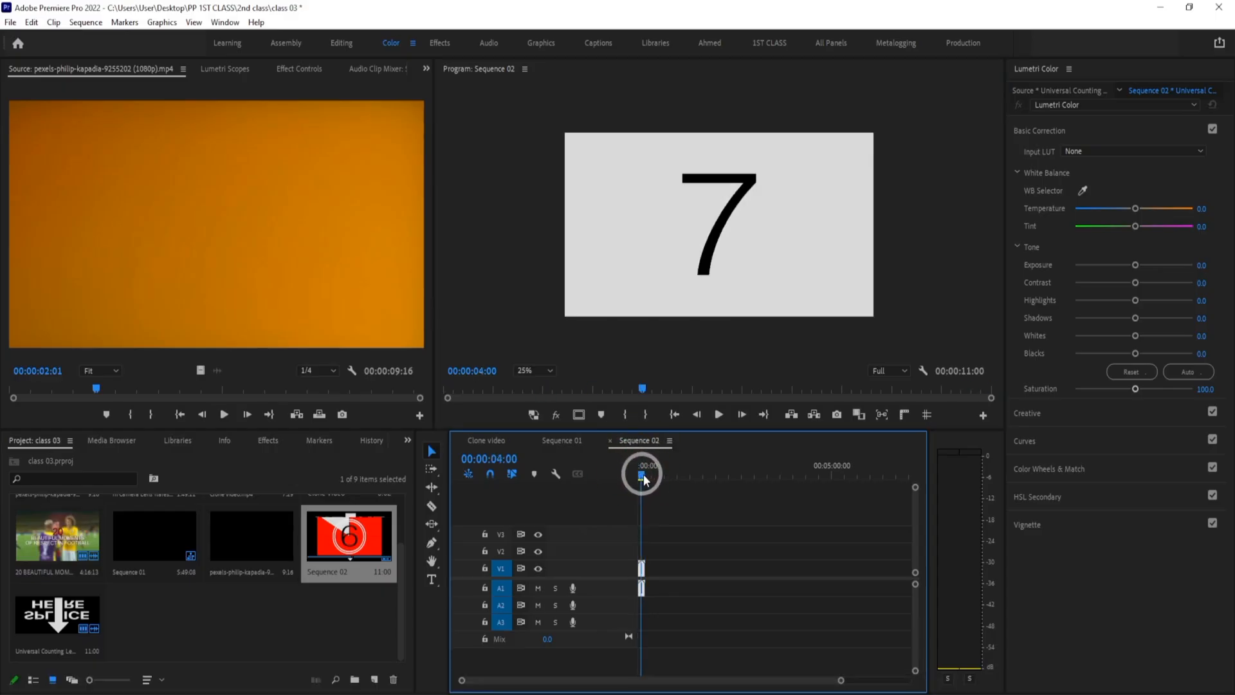
drag(644, 477, 647, 477)
drag(841, 681, 731, 683)
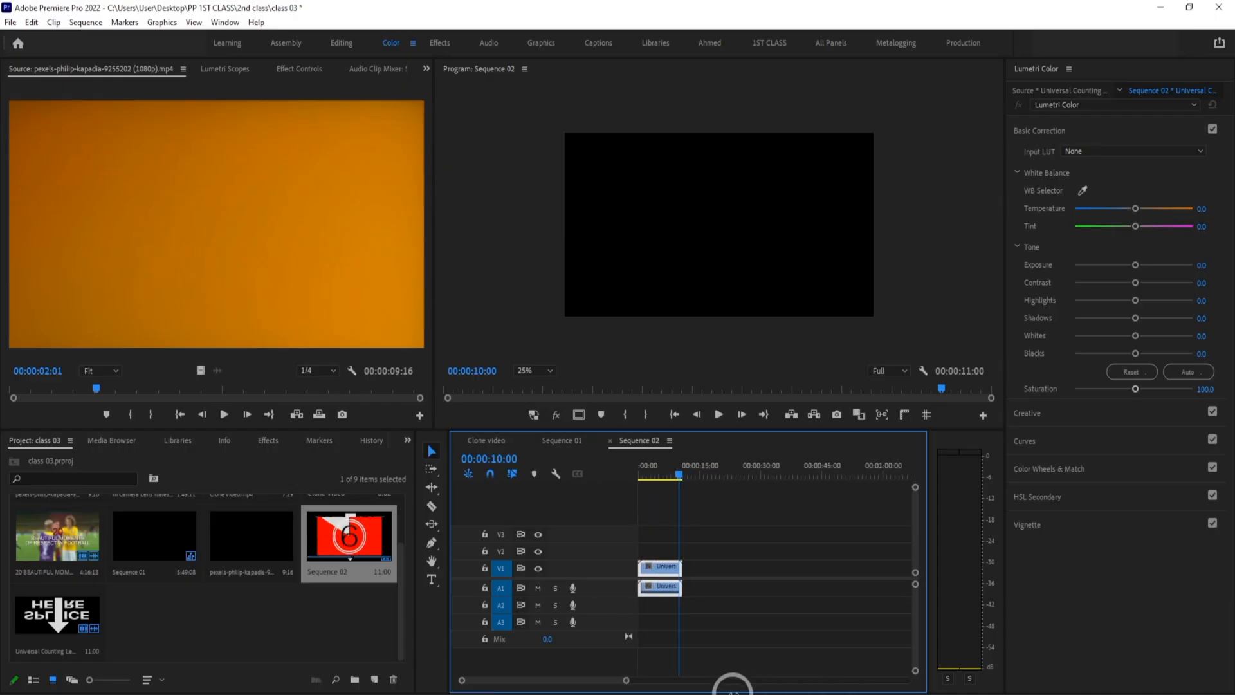
drag(645, 473, 650, 484)
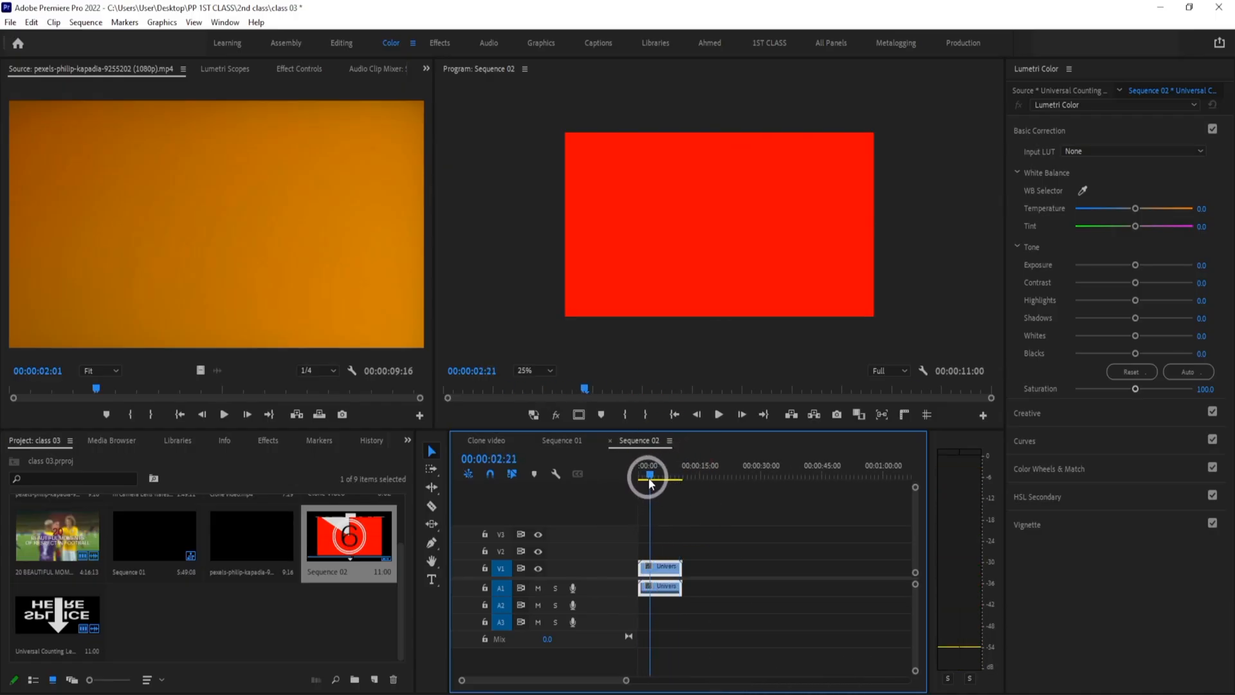
drag(639, 569, 650, 569)
right_click(646, 572)
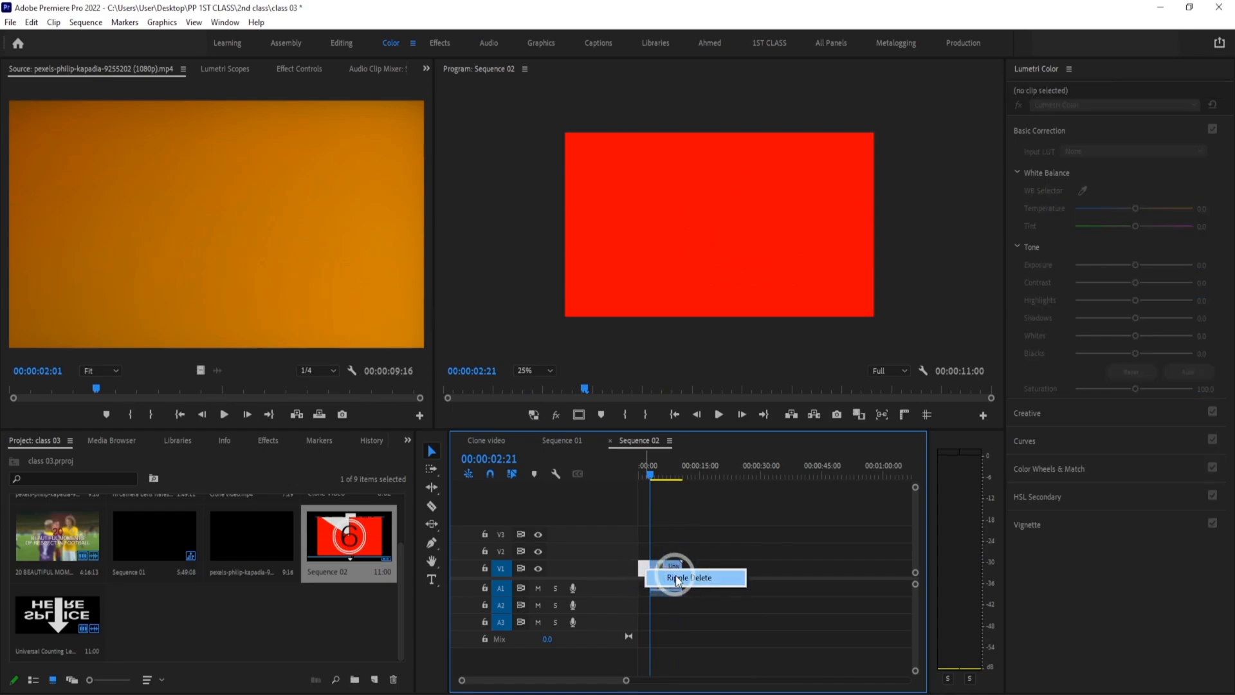
click(669, 574)
Play the trimmed counting leader in Sequence 02 and replay its opening from the start
key(space)
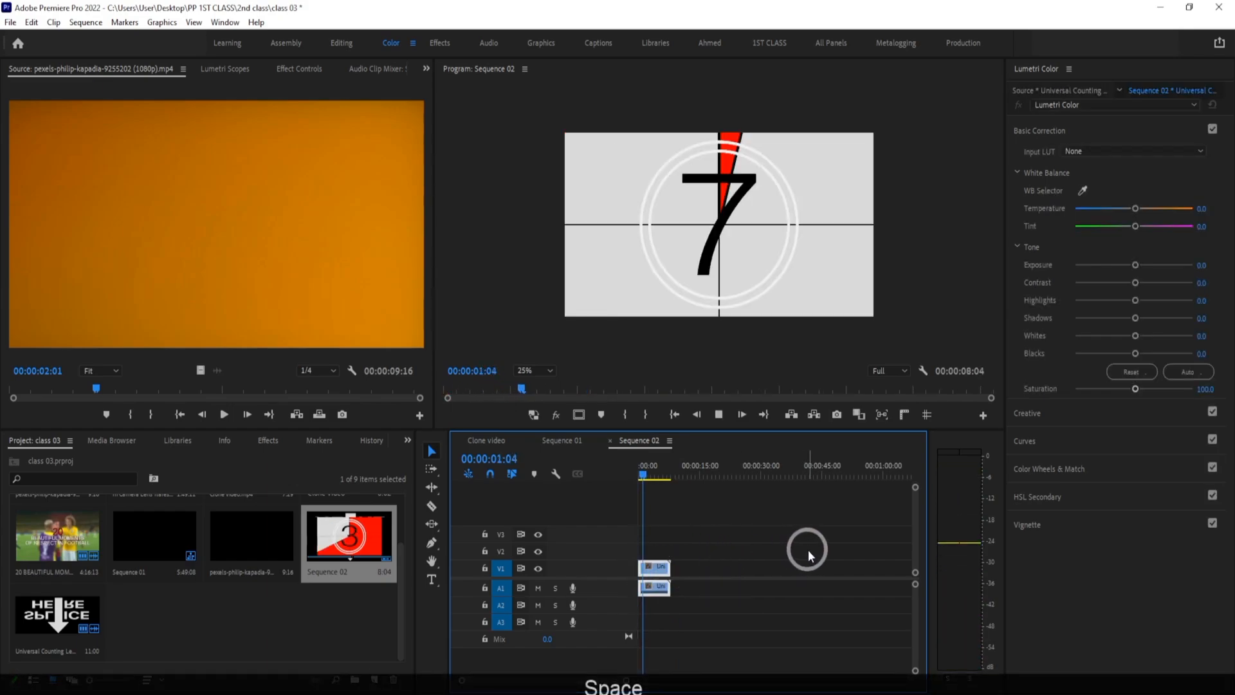
key(space)
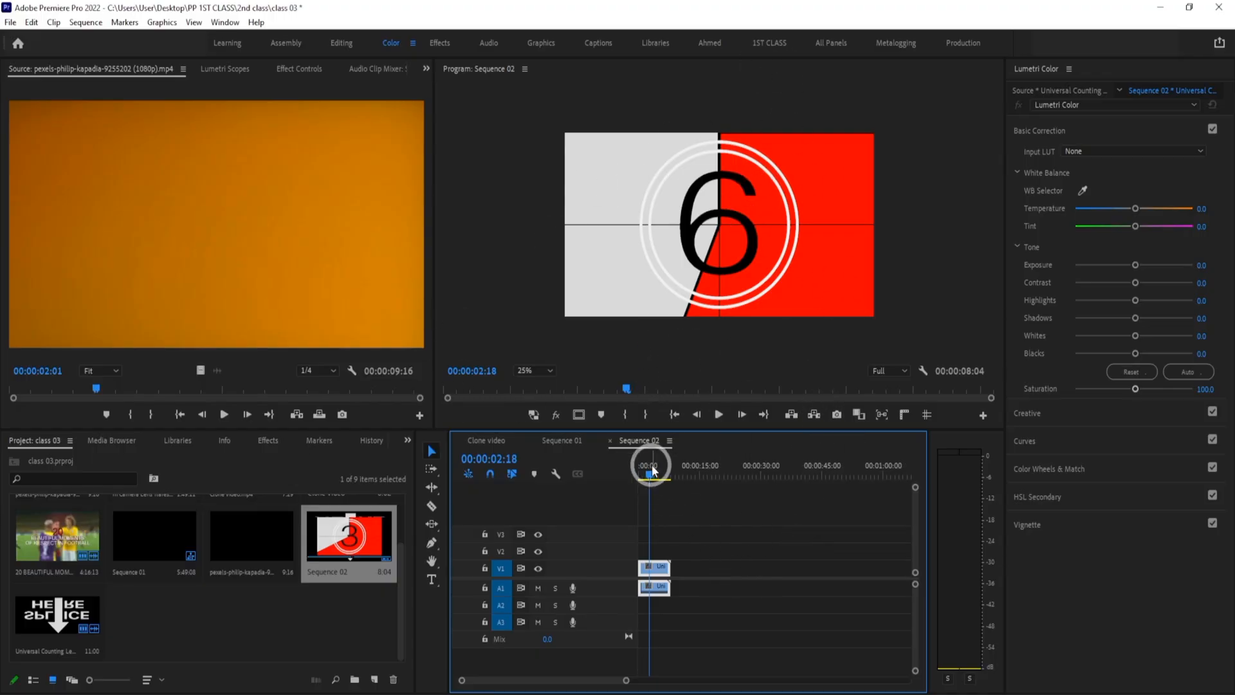
drag(653, 471, 620, 469)
key(space)
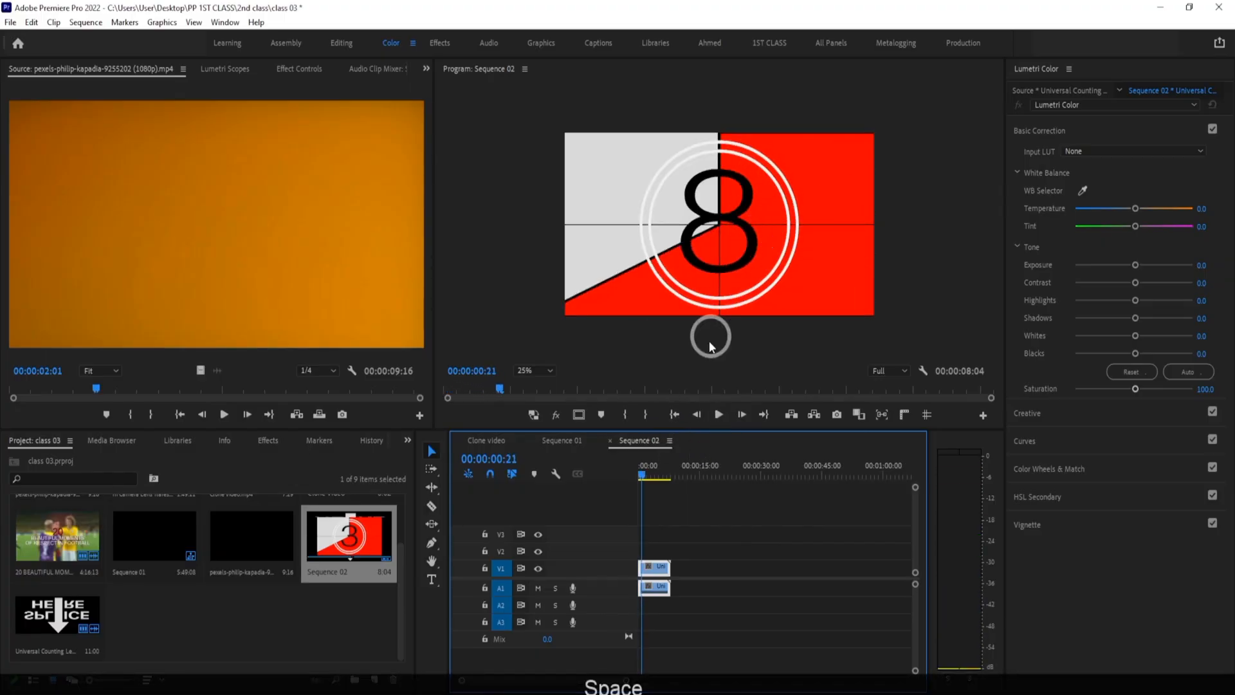
Trim the start of the shortened leader to 00:00:00:08 and ripple delete the gap before it
click(640, 466)
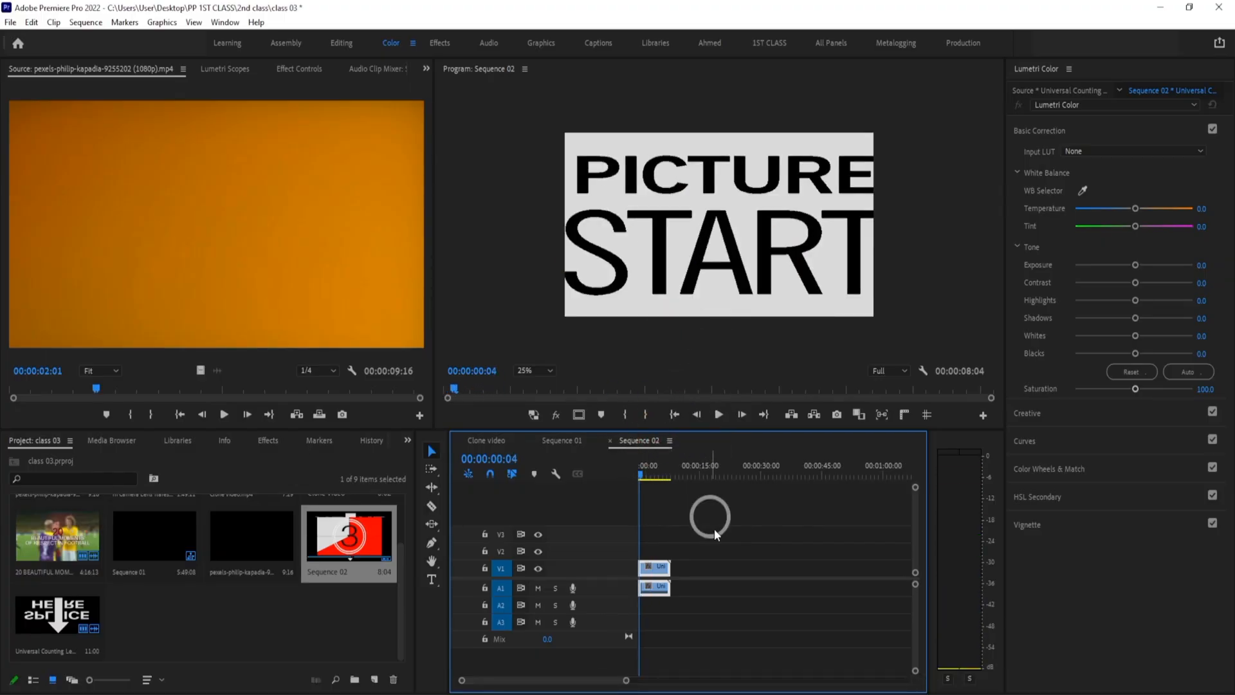
drag(626, 681, 562, 680)
click(644, 475)
click(645, 568)
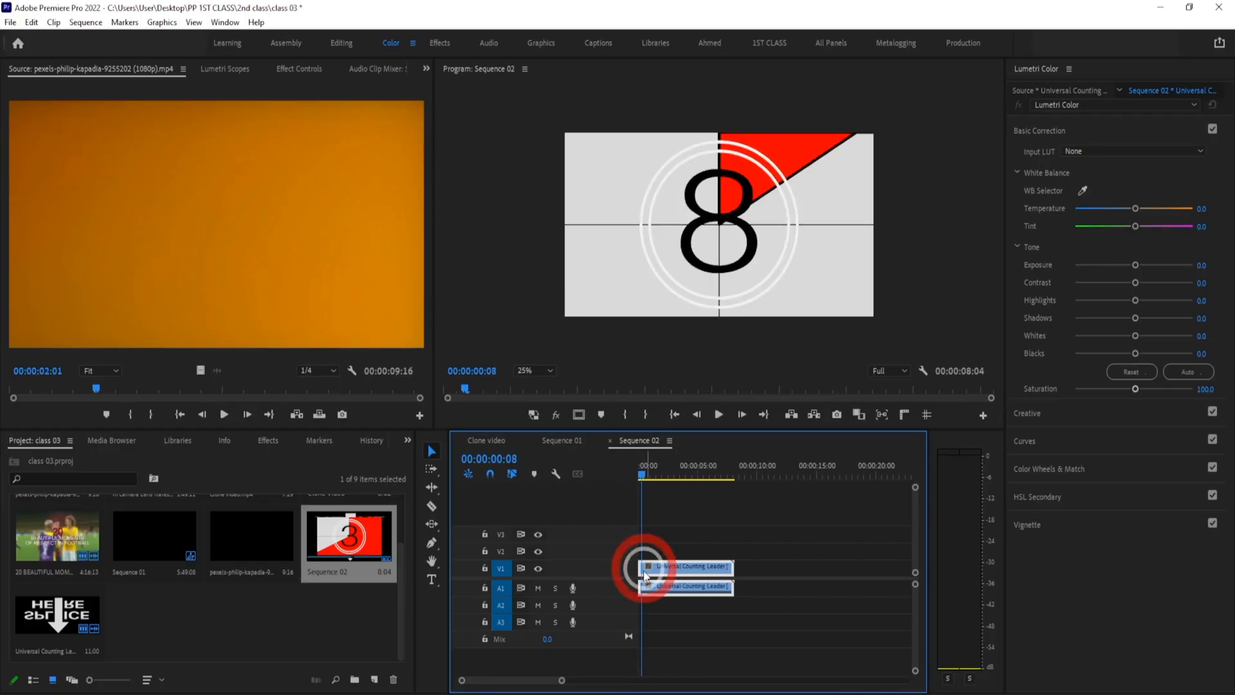
drag(642, 564, 644, 564)
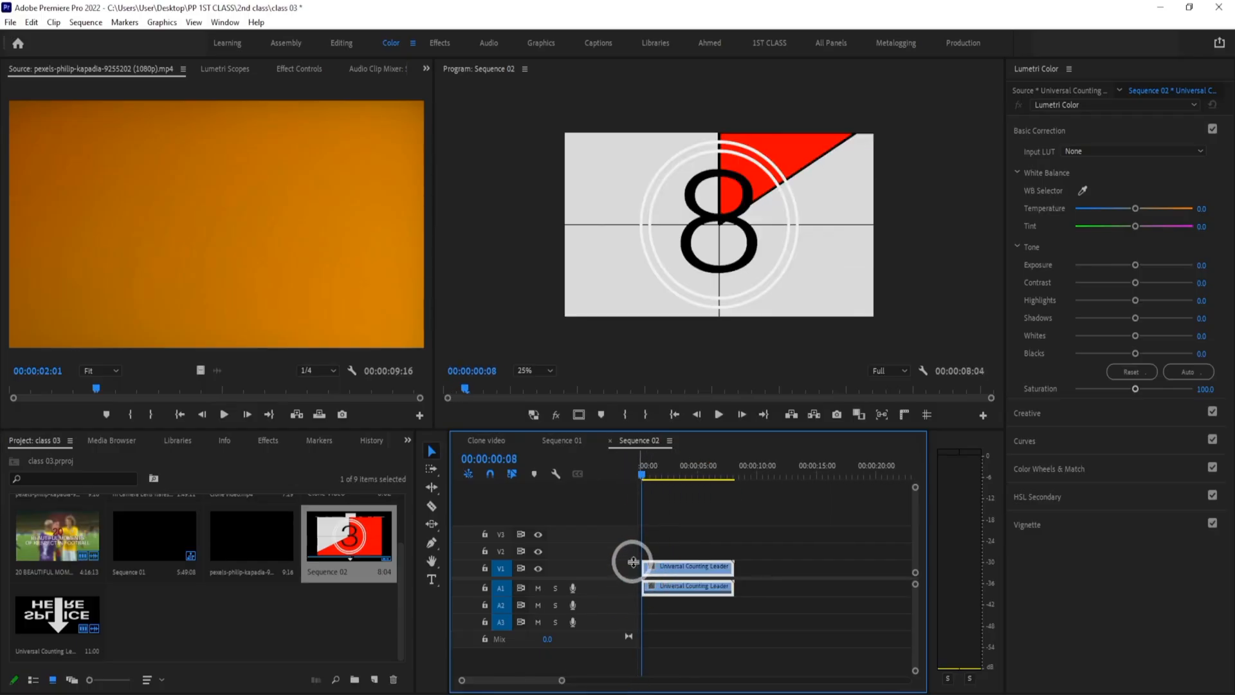
right_click(640, 566)
click(685, 575)
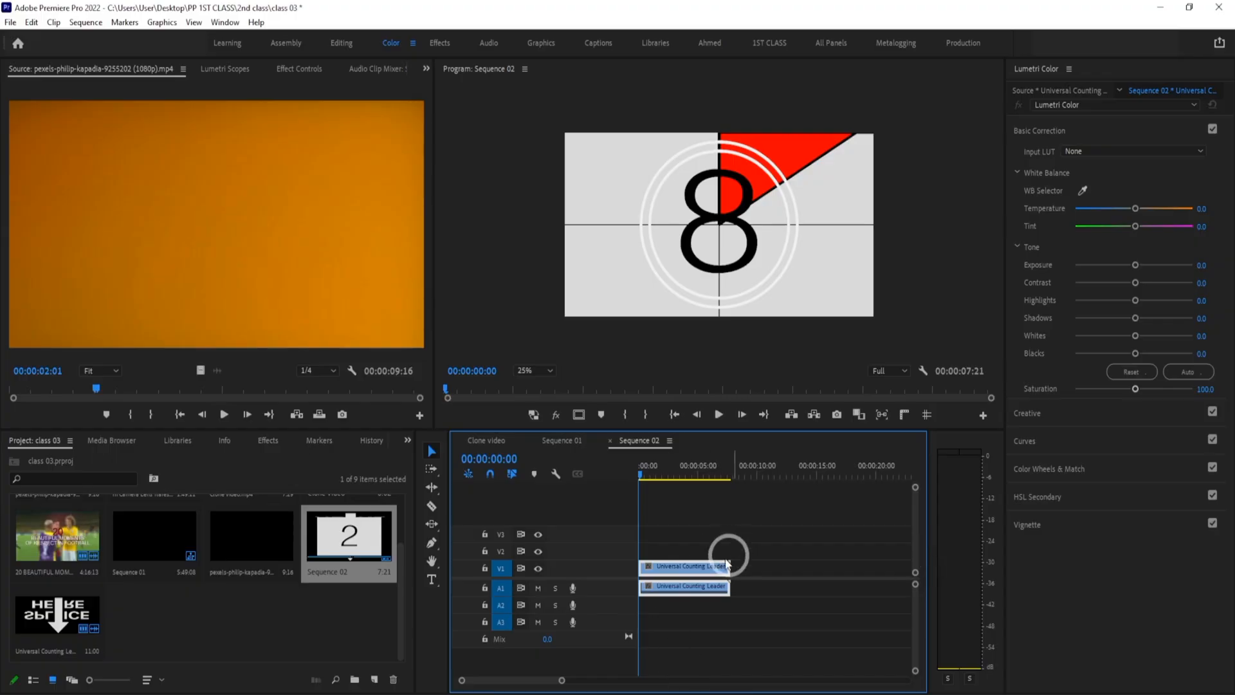
Delete the counting leader clip from the Sequence 02 timeline
key(Delete)
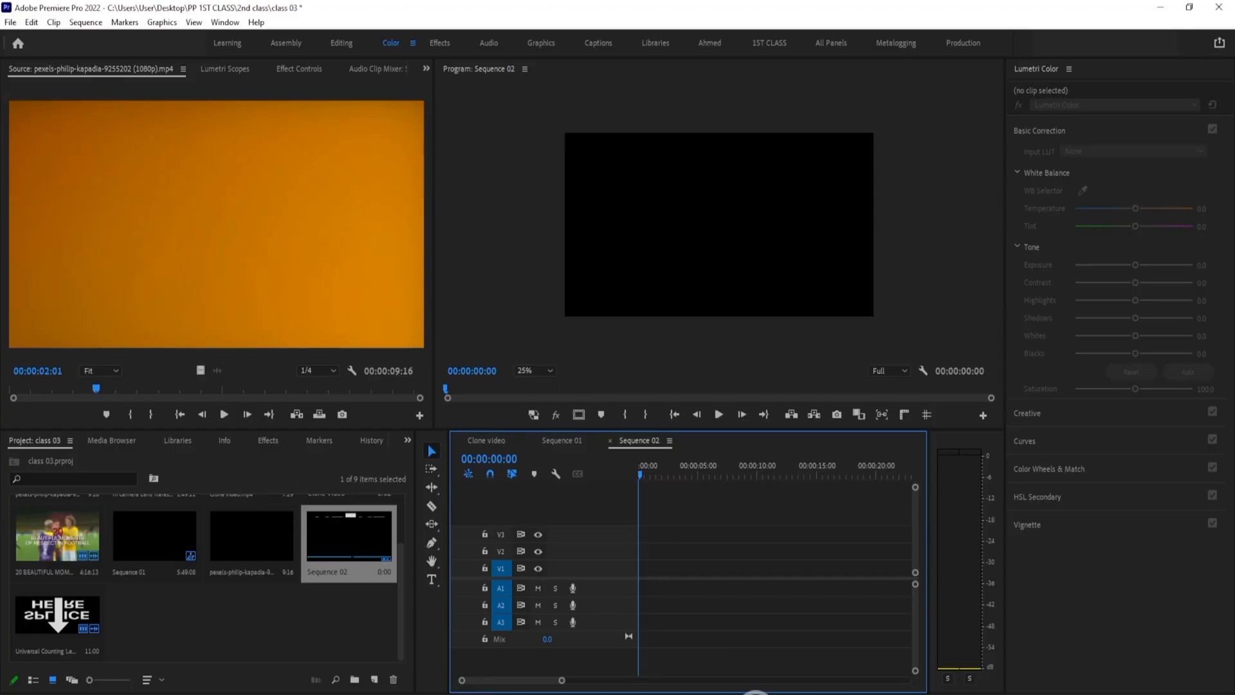
Switch to the Video Editing 2024.pdf outline in the browser and review the Class # 3 topics
click(703, 694)
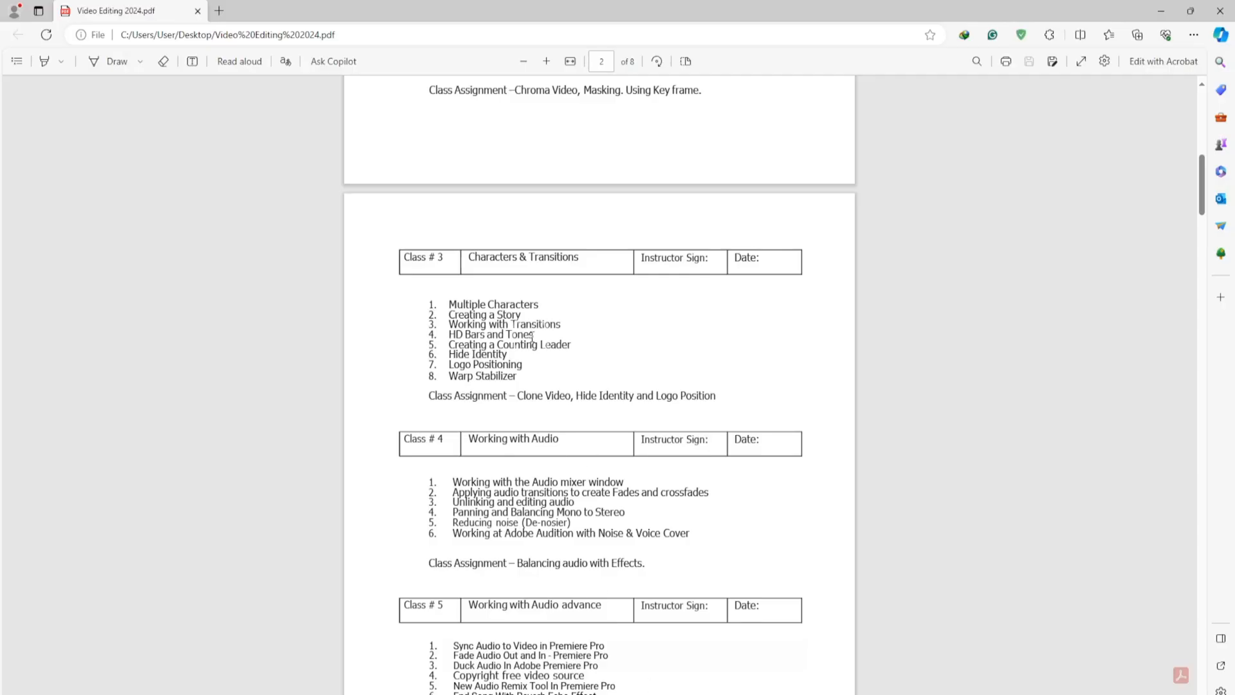
right_click(451, 351)
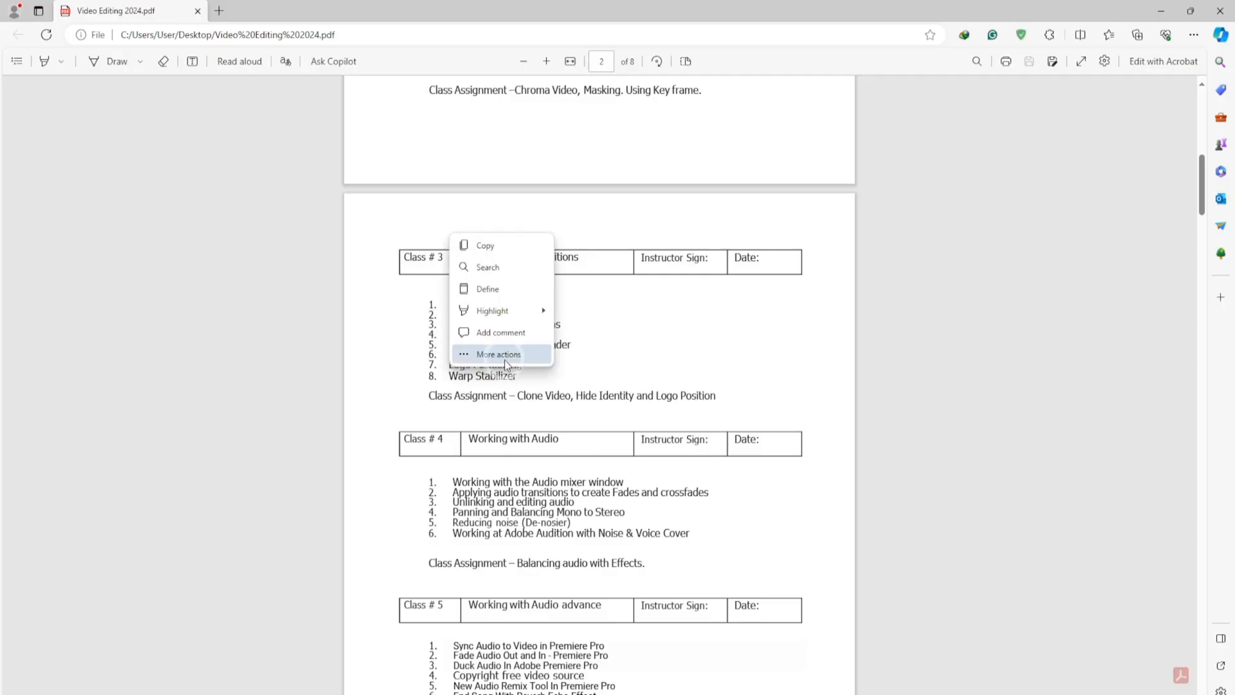
click(729, 396)
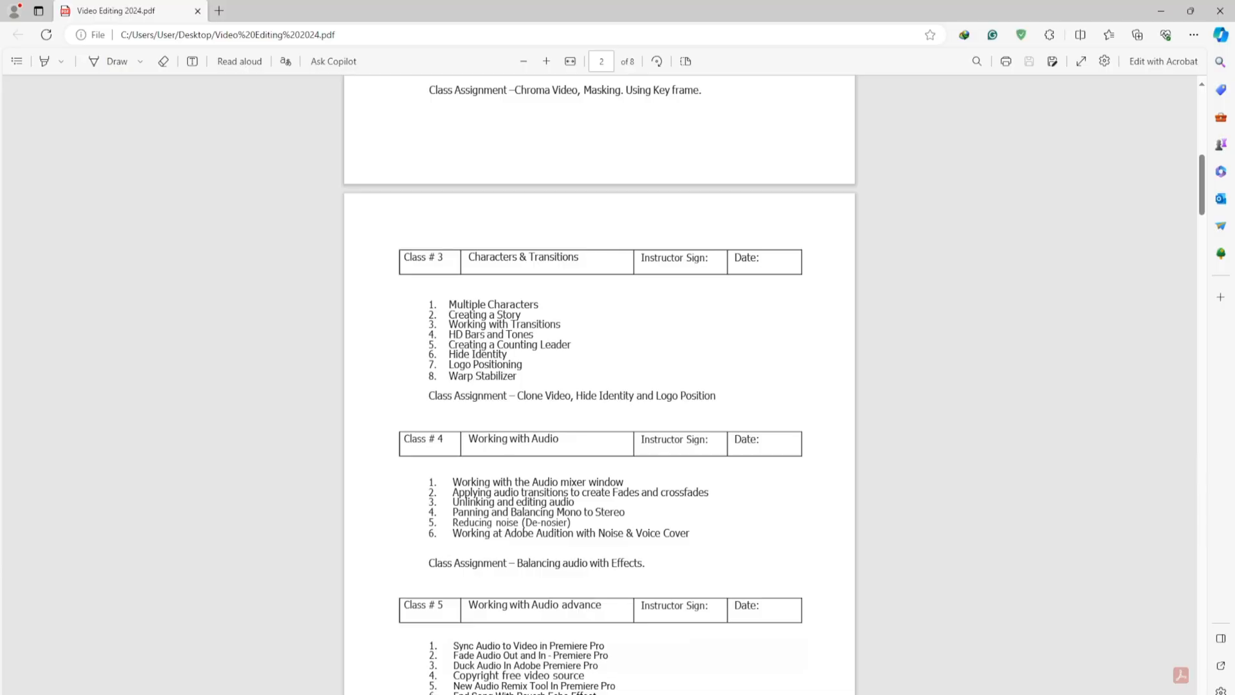
Return to Premiere Pro and delete every item from the class 03 project
key(alt+Tab)
click(82, 532)
scroll(108, 576, up, 2)
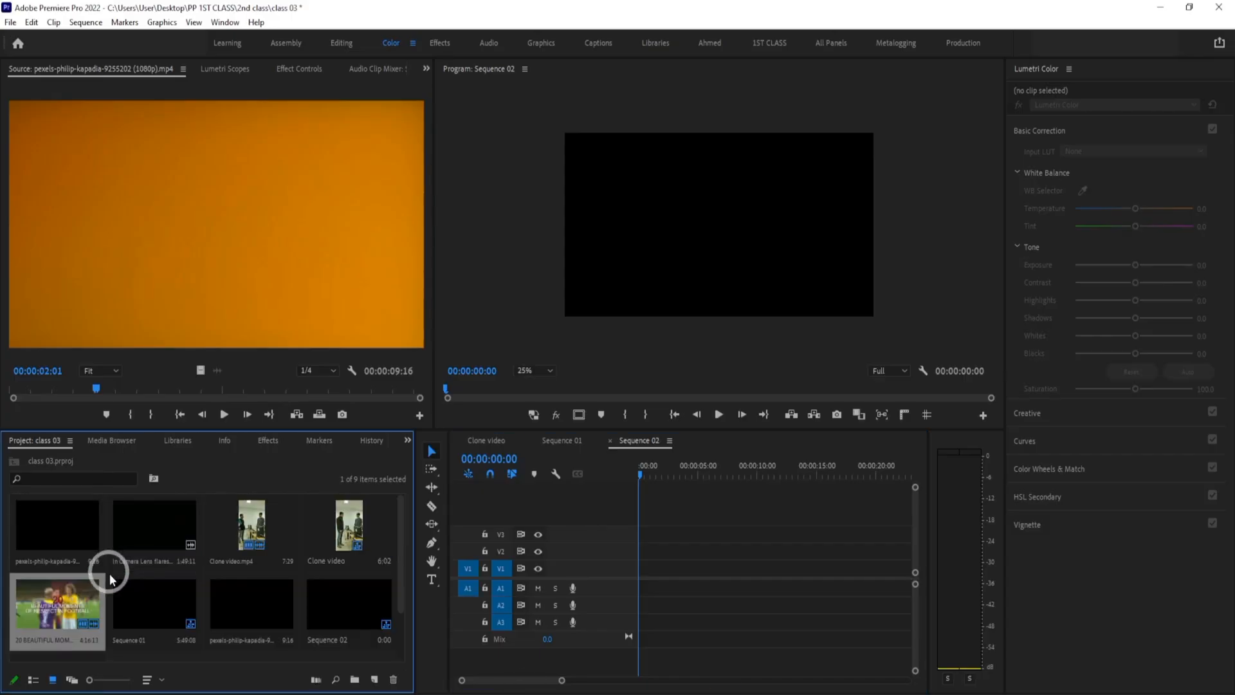
click(68, 534)
scroll(161, 588, down, 2)
shift+click(58, 618)
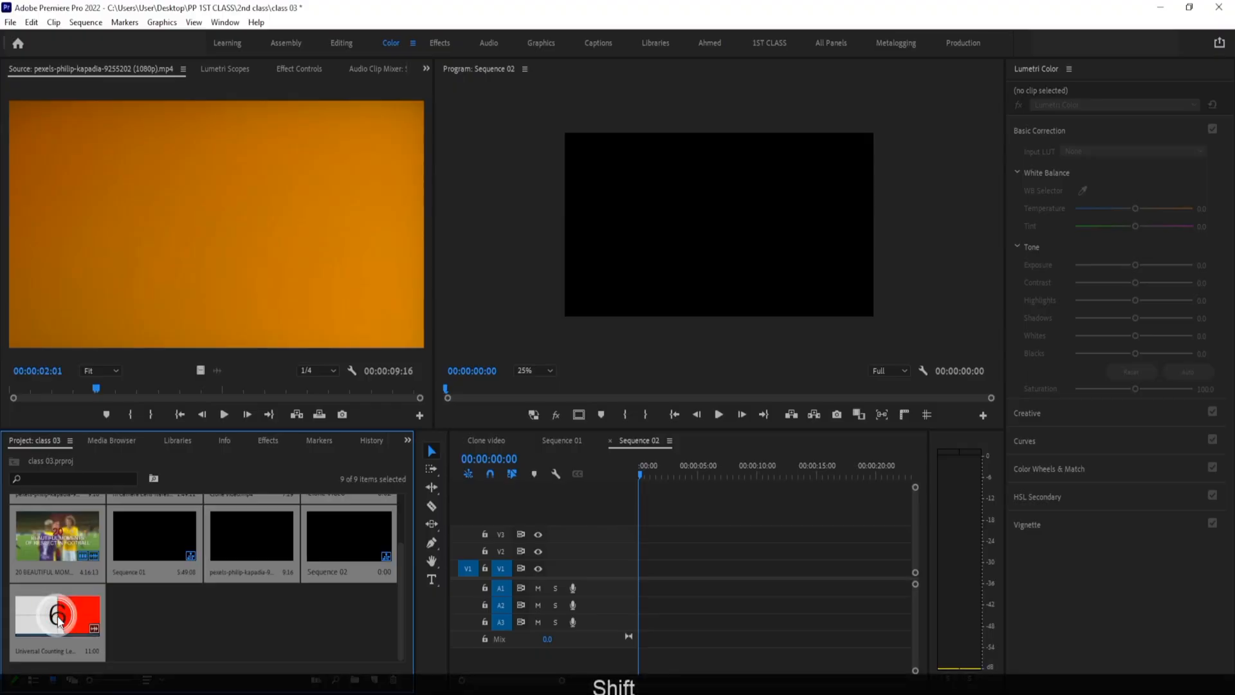
key(shift+Delete)
Switch to File Explorer and import the Warp Stabilizer Test Shots video from the Video editing class Asset "warp" folder into the project
key(alt+Tab)
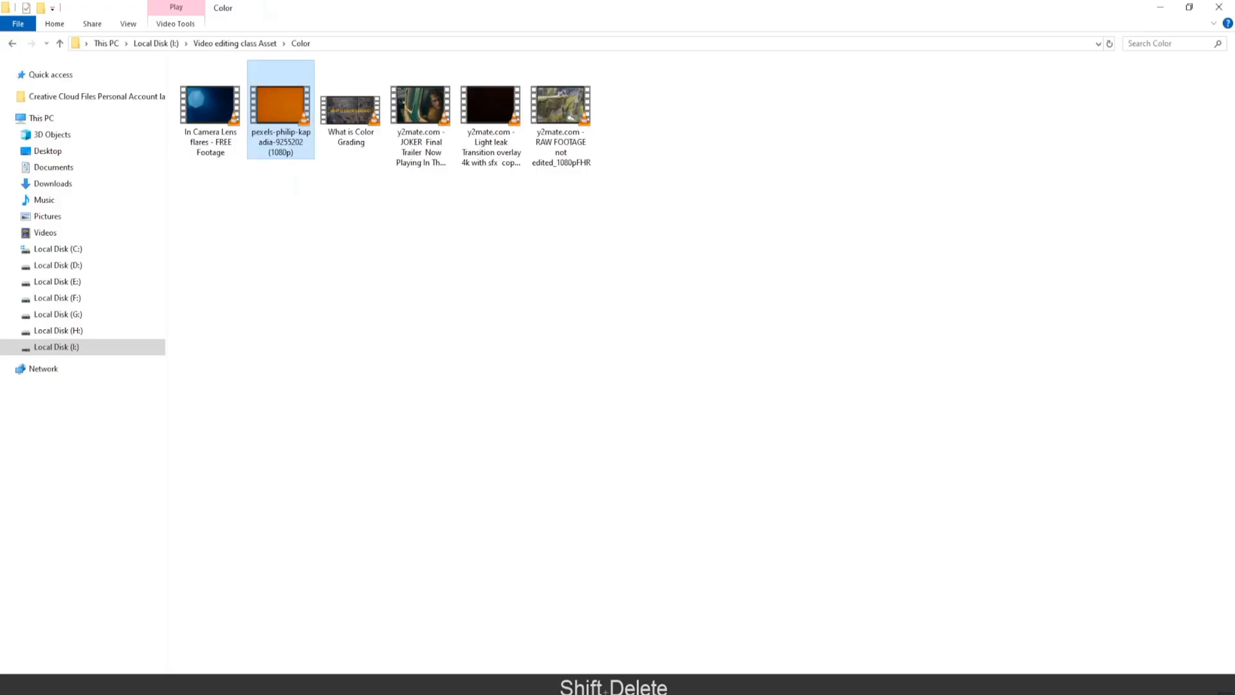
click(59, 43)
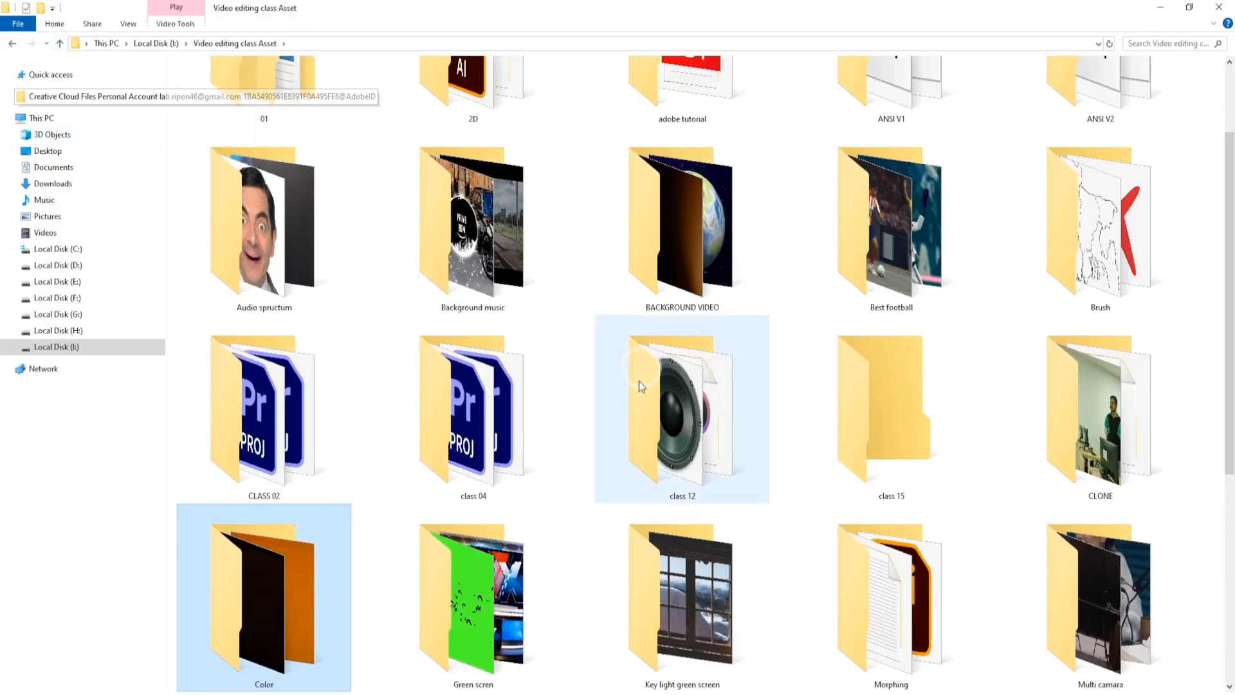
scroll(829, 532, down, 3)
double_click(489, 592)
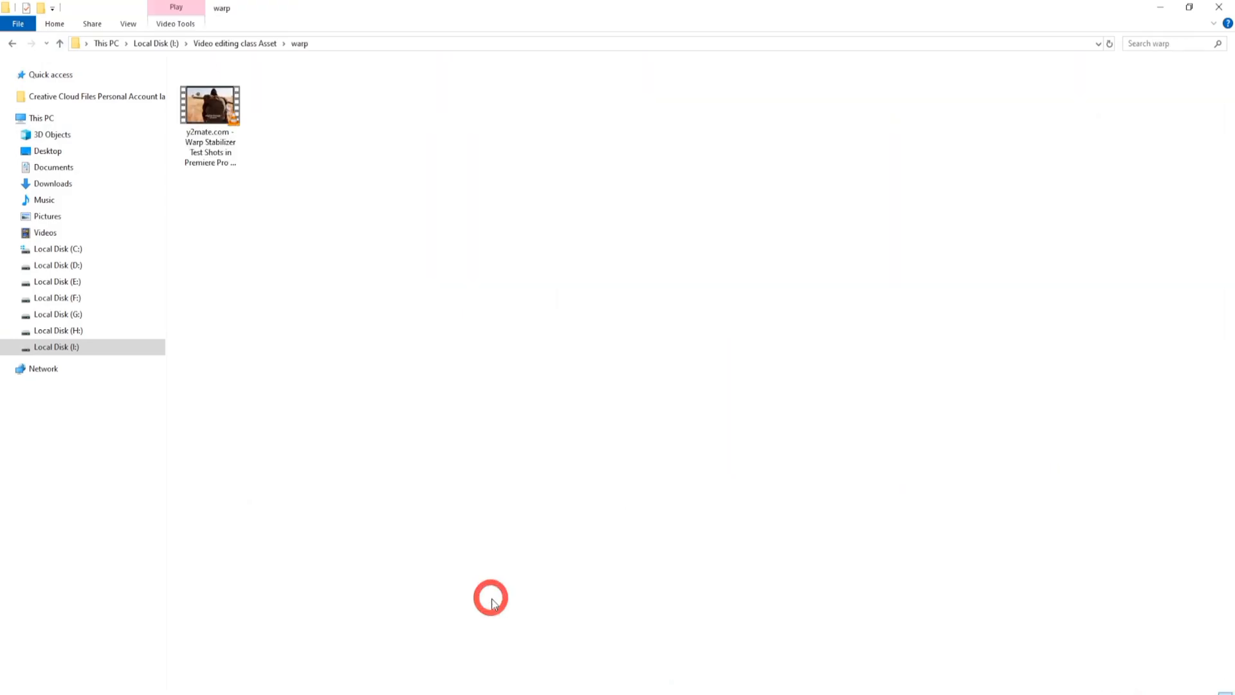
drag(220, 140, 244, 593)
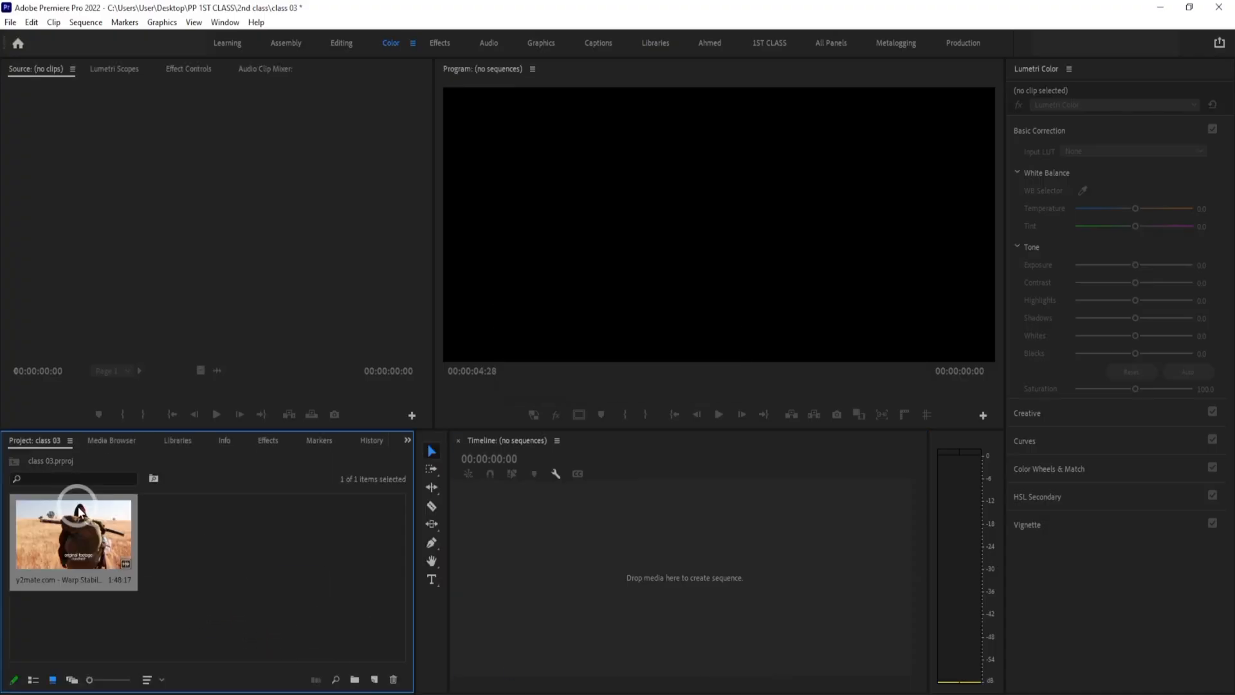
Open the Warp Stabilizer Test Shots clip in the Source Monitor and preview its original shoulder-rig footage
double_click(78, 510)
drag(227, 391, 176, 403)
key(space)
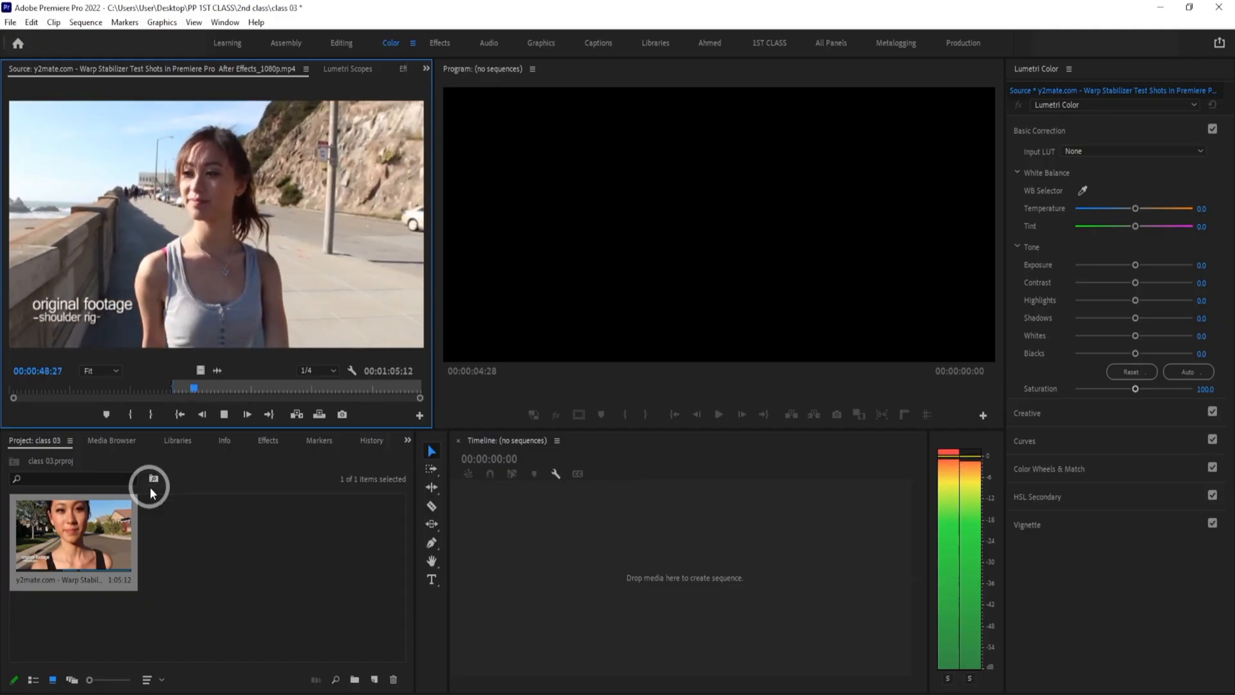
key(space)
Mark the clip's original steadicam shot with an In point at 00:00:57:08 and an Out point at 00:01:03:21
drag(198, 390, 227, 395)
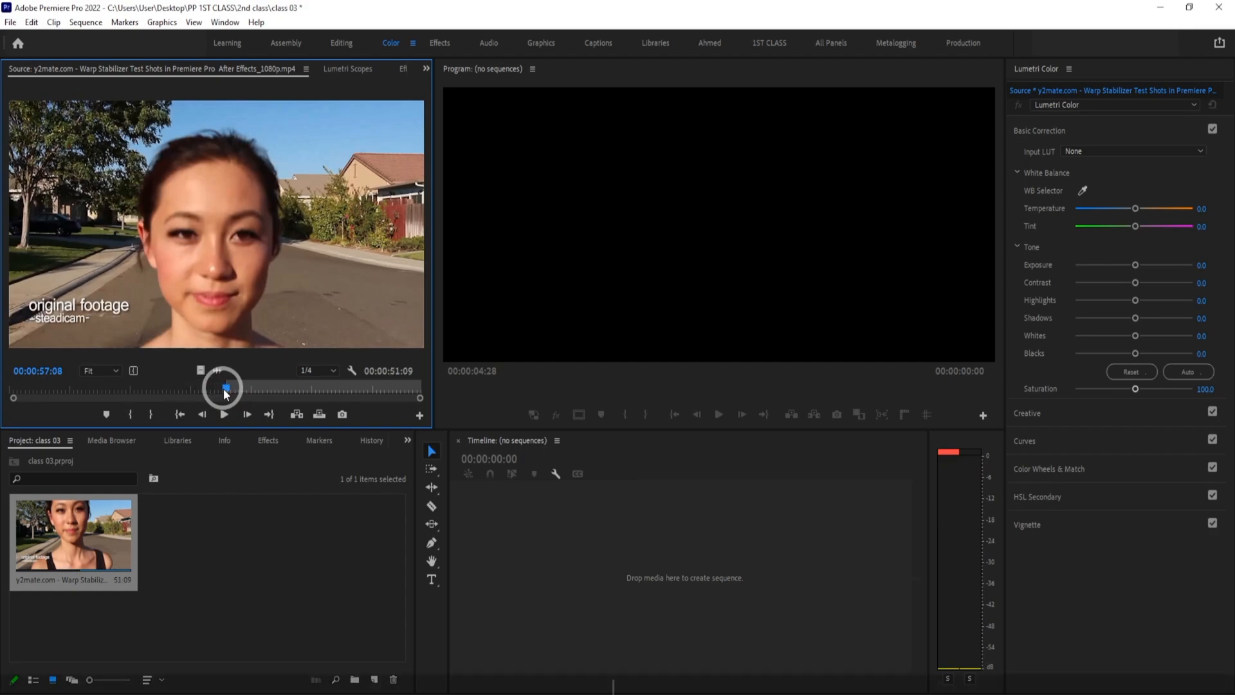
key(i)
key(space)
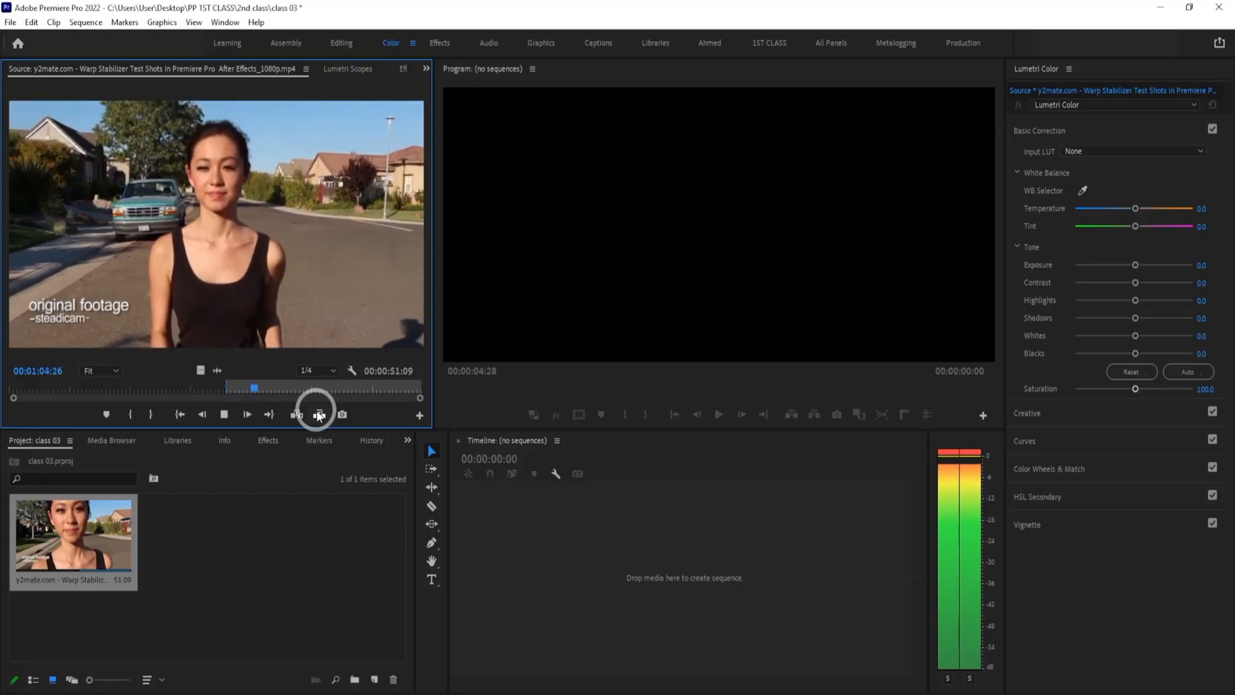
key(space)
drag(252, 389, 252, 392)
key(o)
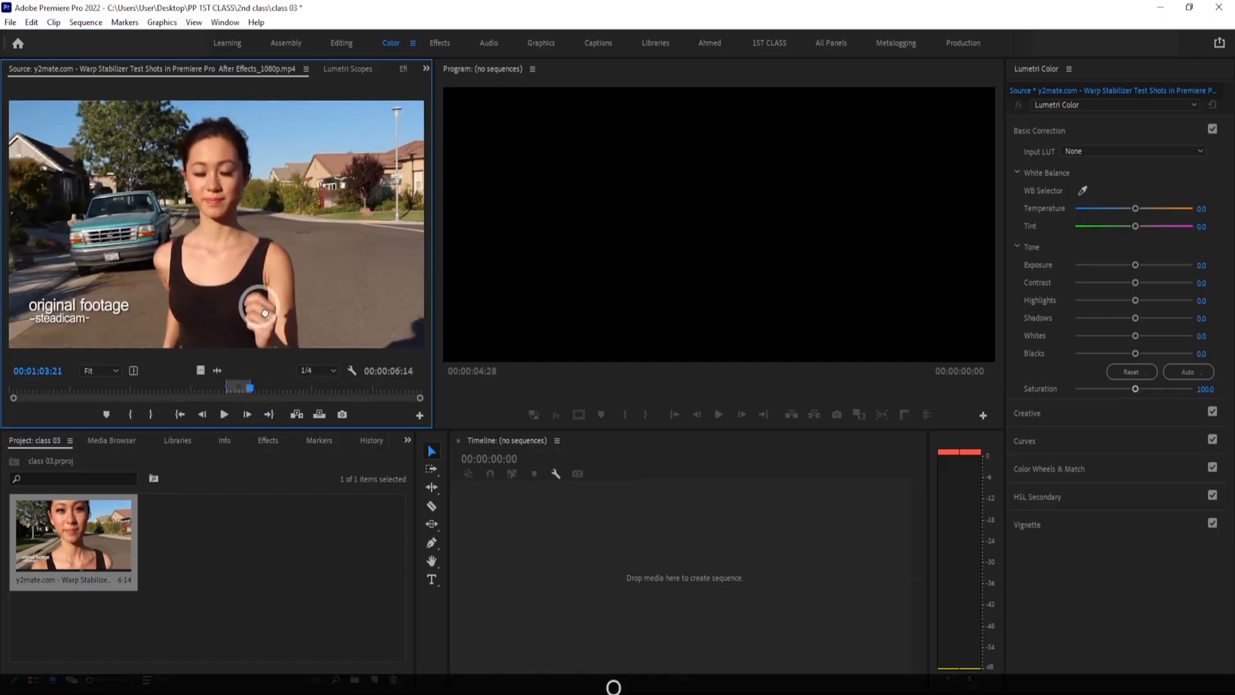
Create a new sequence from the marked steadicam portion of the source clip
drag(265, 313, 819, 625)
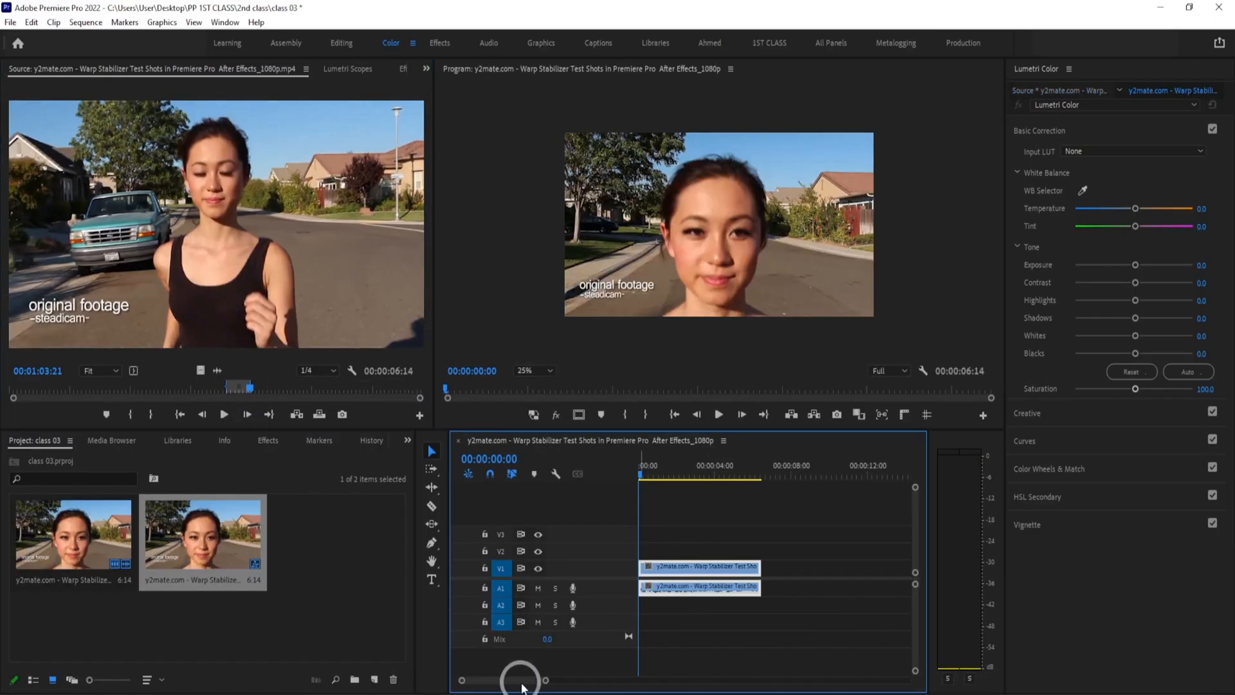
drag(547, 683, 526, 682)
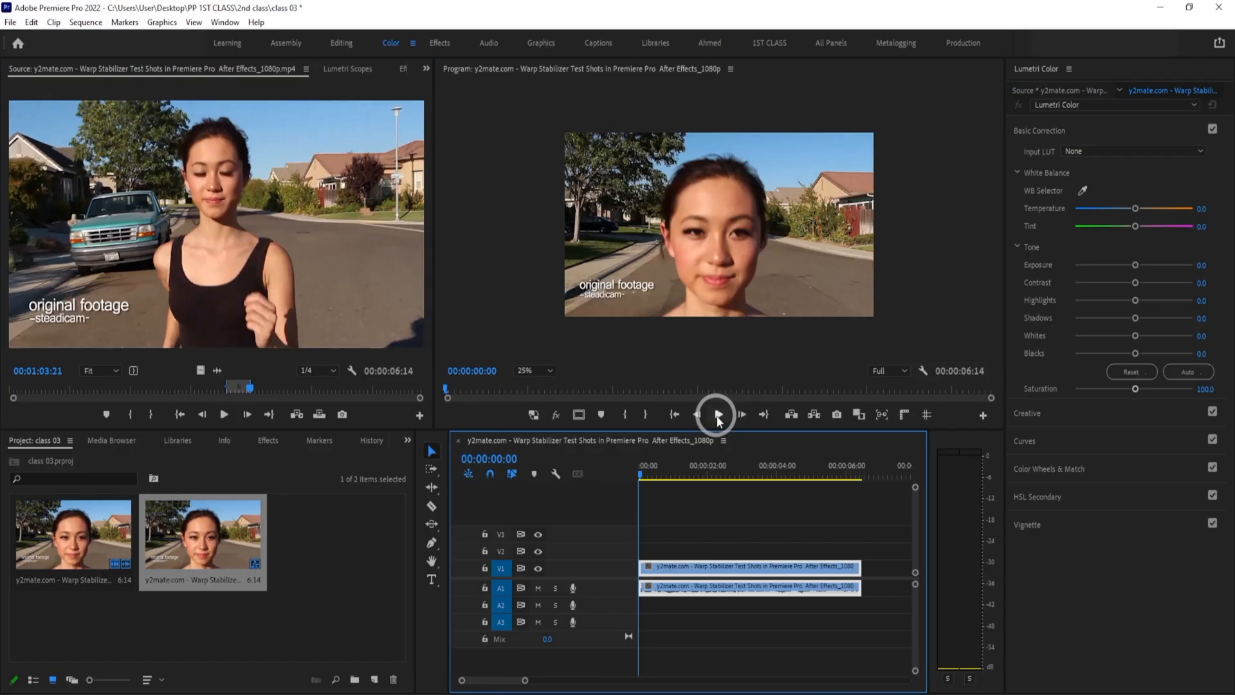
Play the new steadicam sequence in the maximized Program Monitor at Fit zoom, then restore the panel layout
click(719, 415)
key(grave)
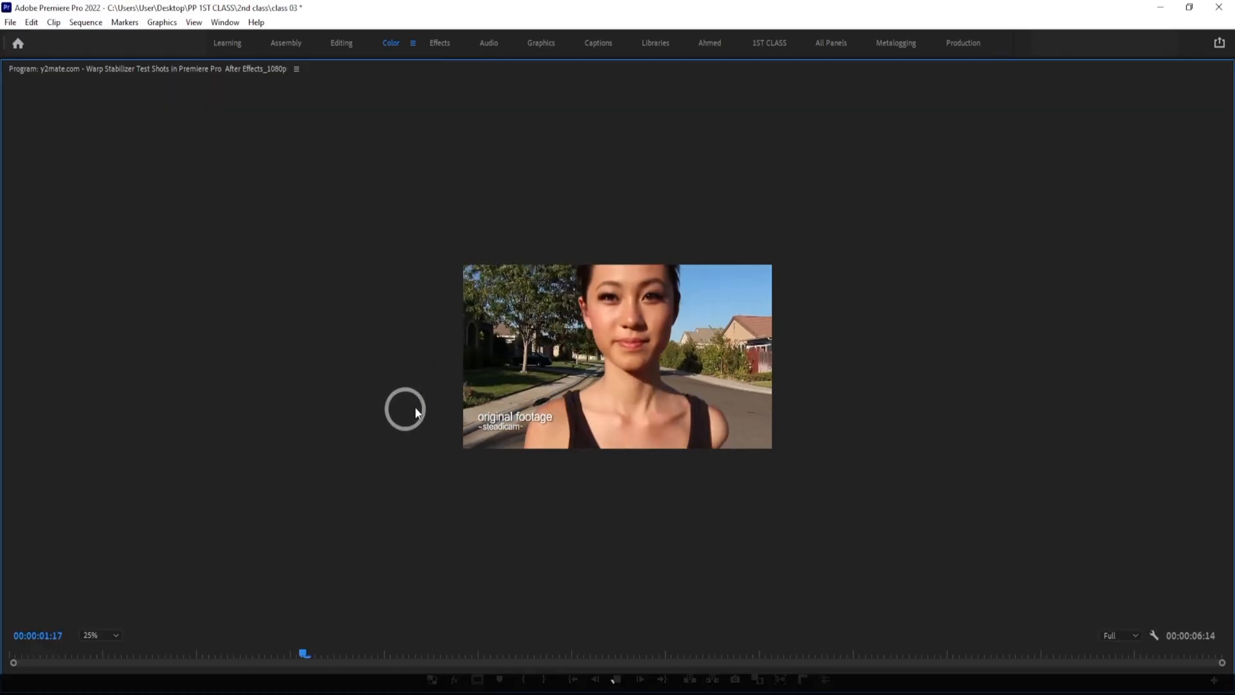
key(space)
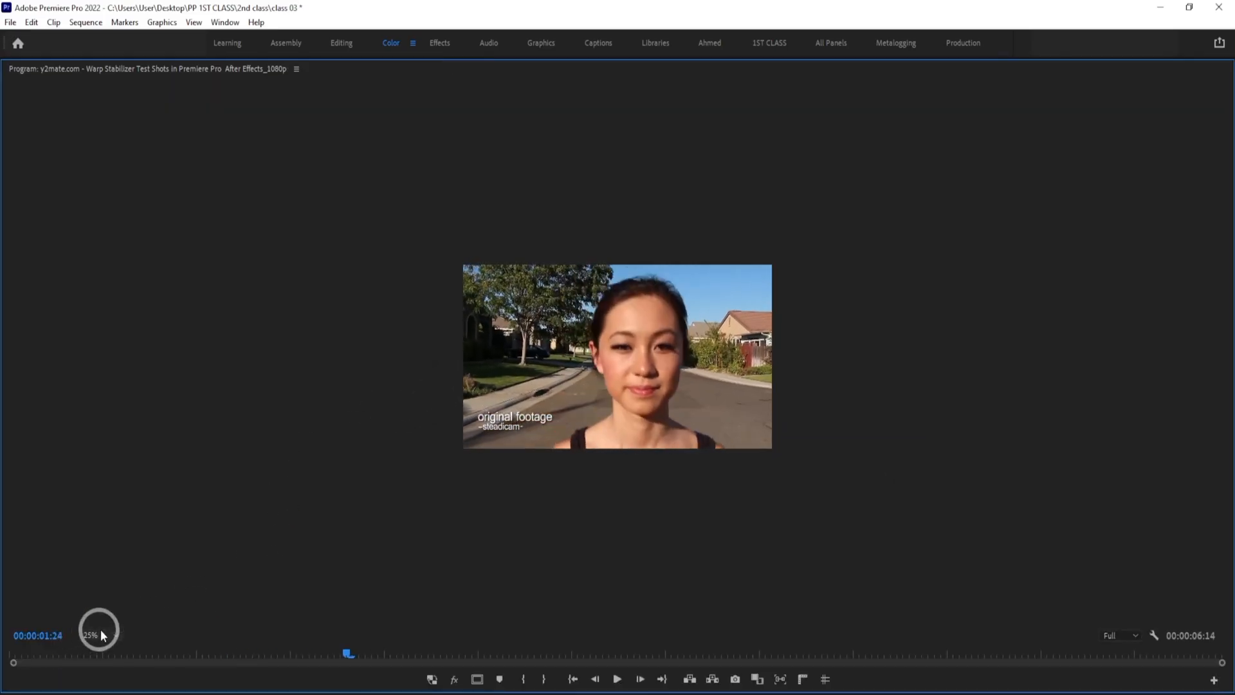
click(102, 636)
click(94, 492)
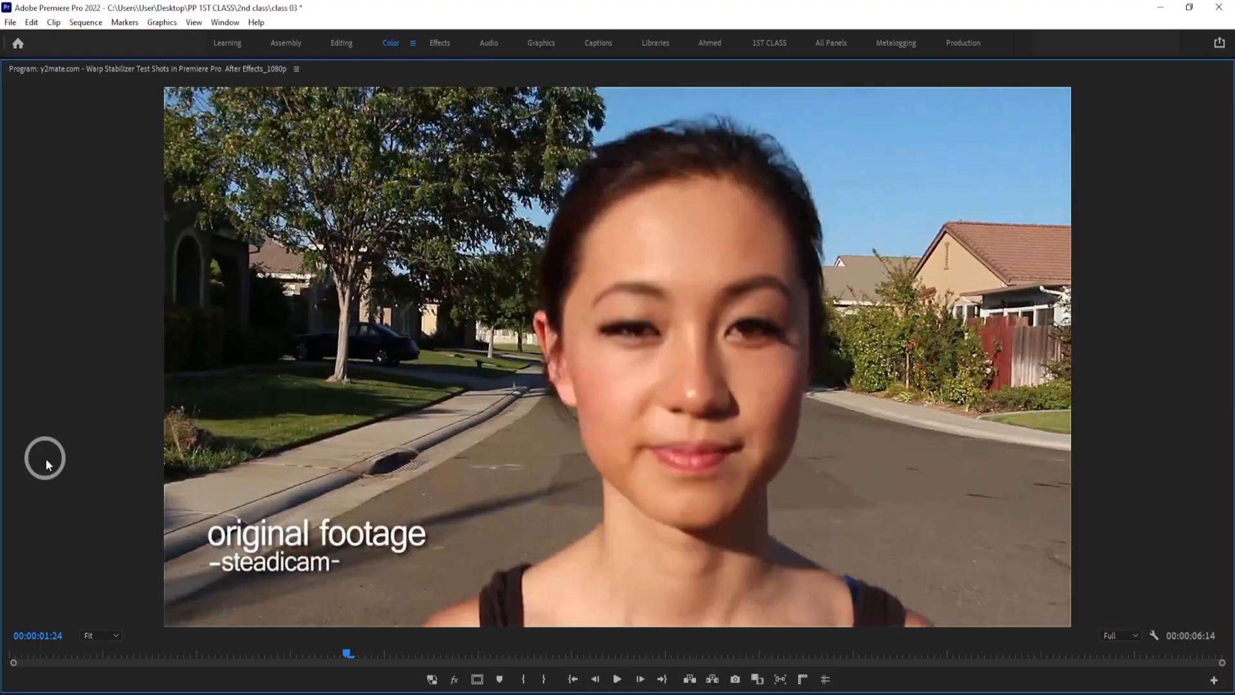
key(space)
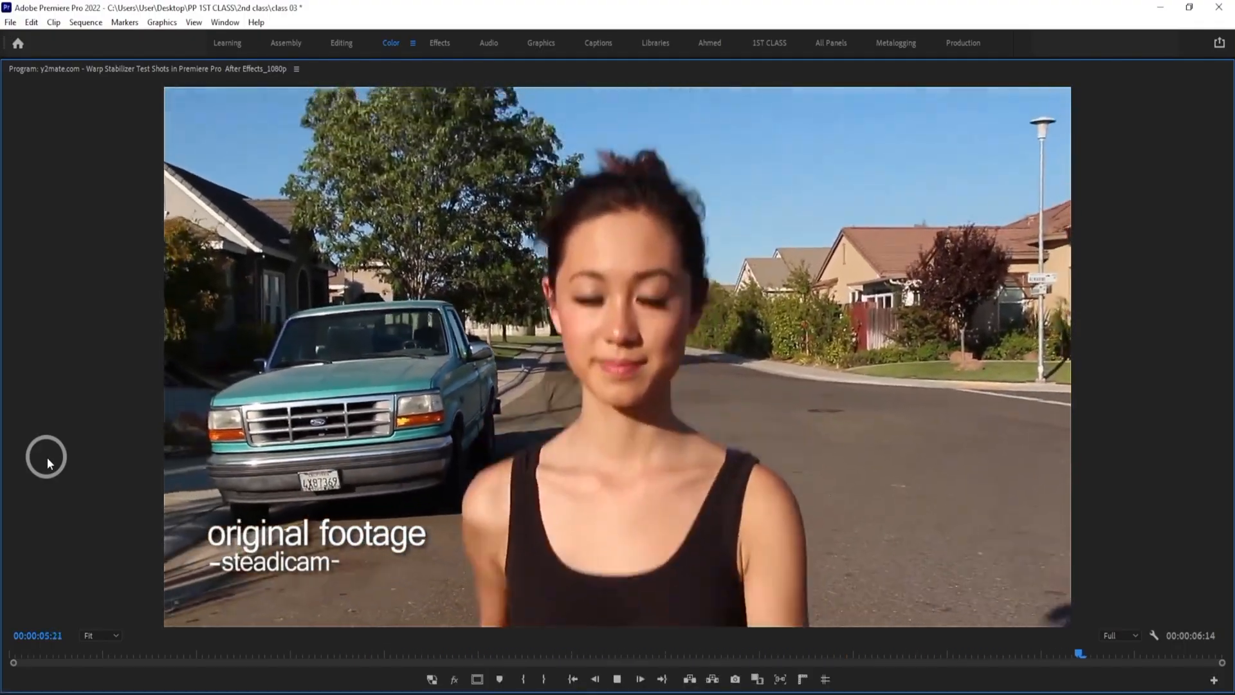
key(space)
key(grave)
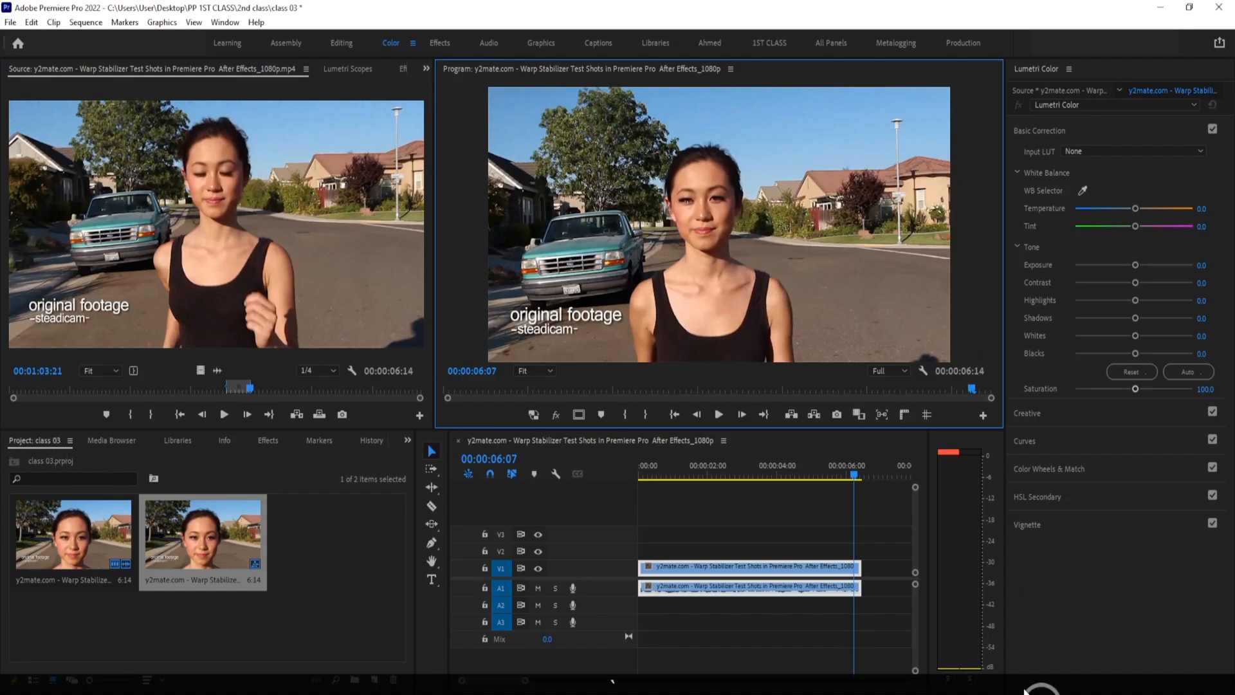
Find the Warp Stabilizer effect by searching for "warp" and apply it to the steadicam clip on V1
drag(806, 459, 761, 474)
click(763, 563)
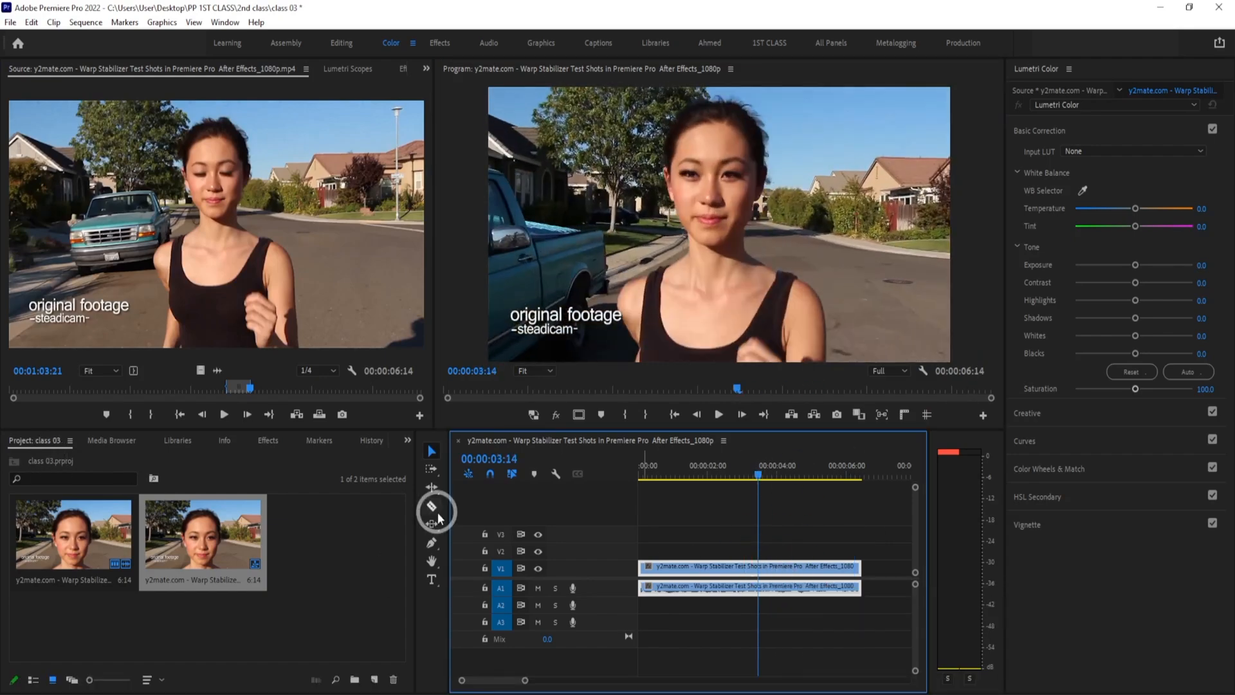
click(262, 442)
click(100, 459)
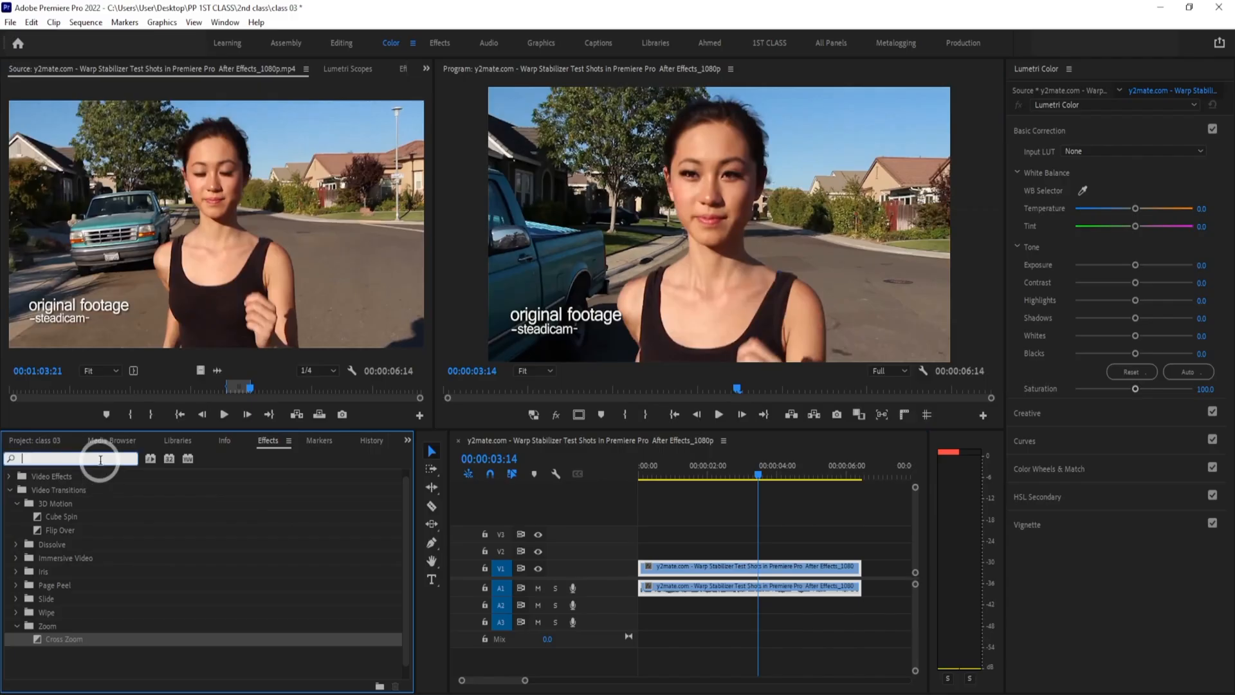
text(warp)
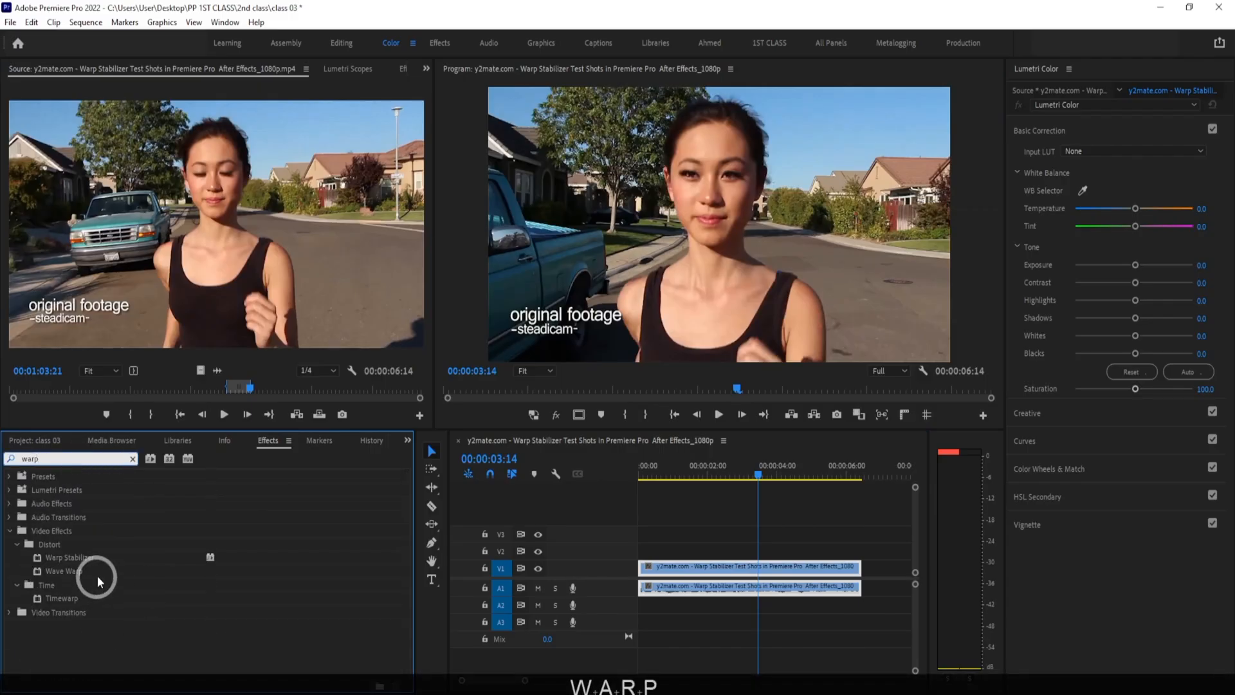
drag(97, 561, 795, 568)
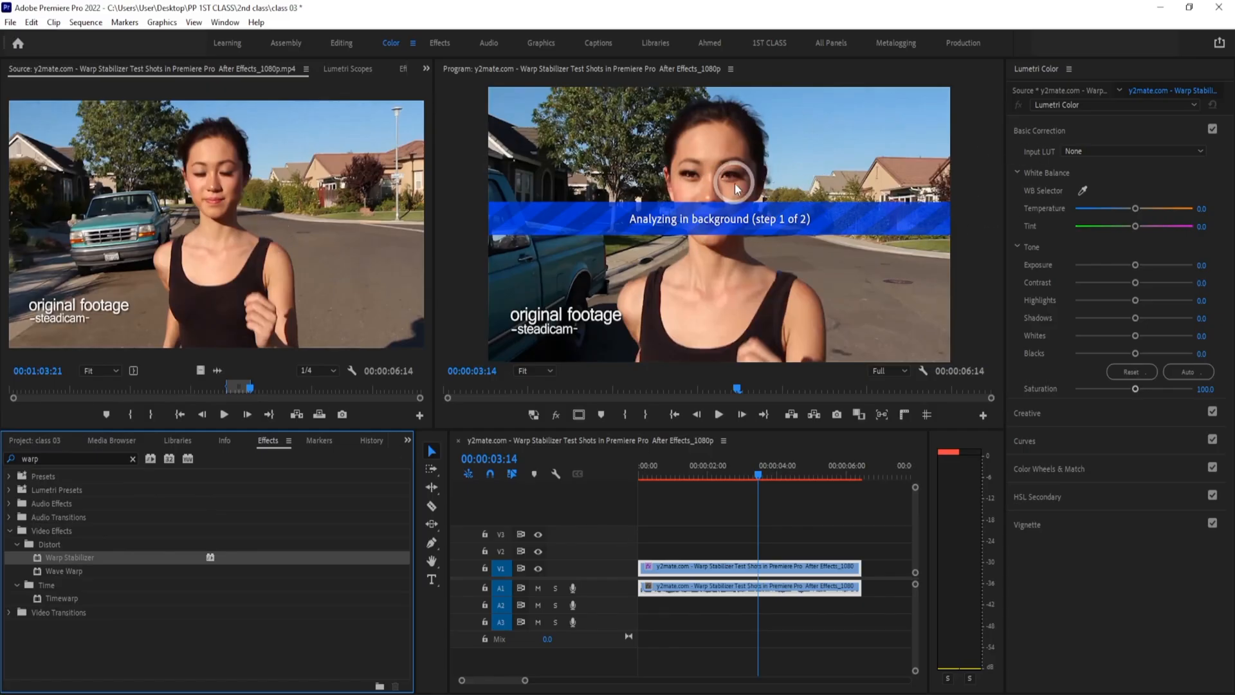
Enable Preserve Scale for the clip's Warp Stabilizer and set its Method to Position, Scale, Rotation
drag(401, 74, 407, 76)
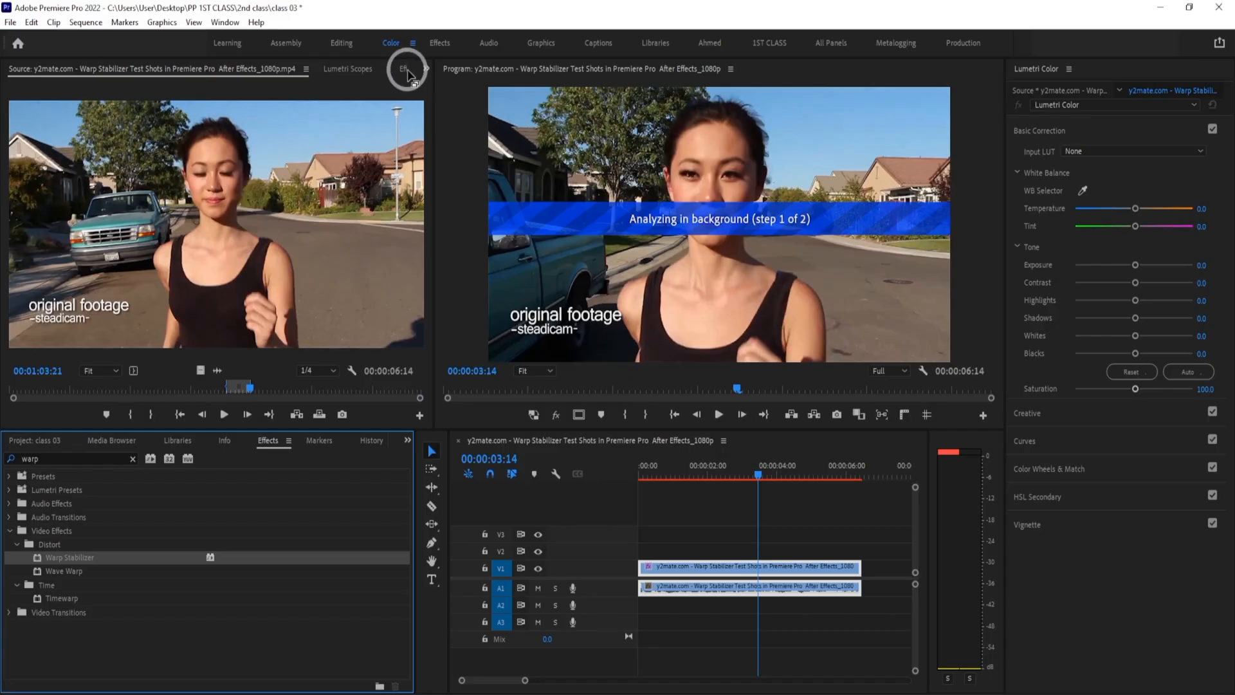
click(402, 71)
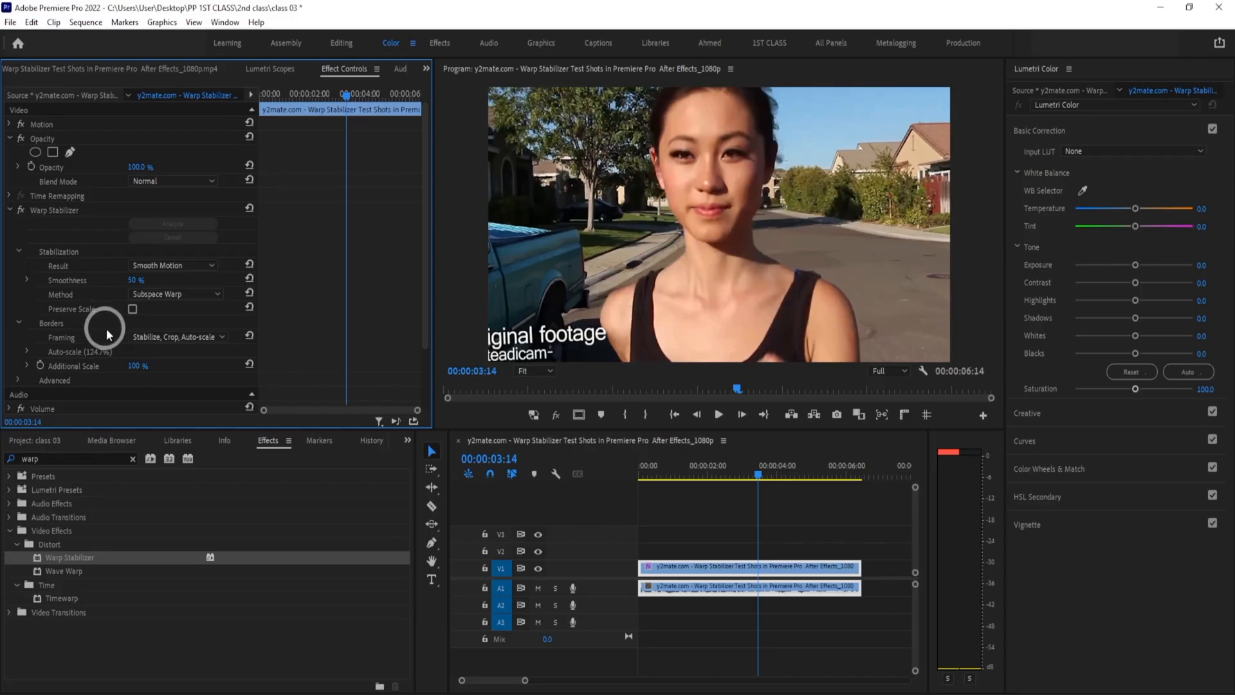
click(134, 310)
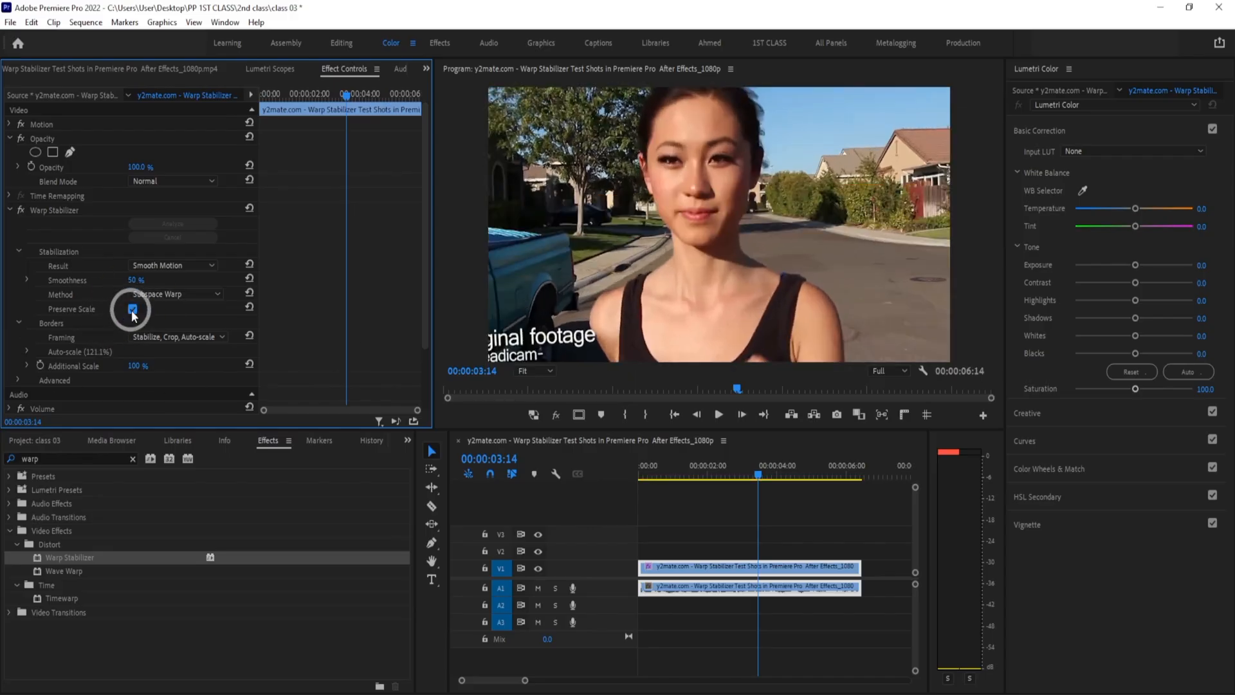
click(133, 309)
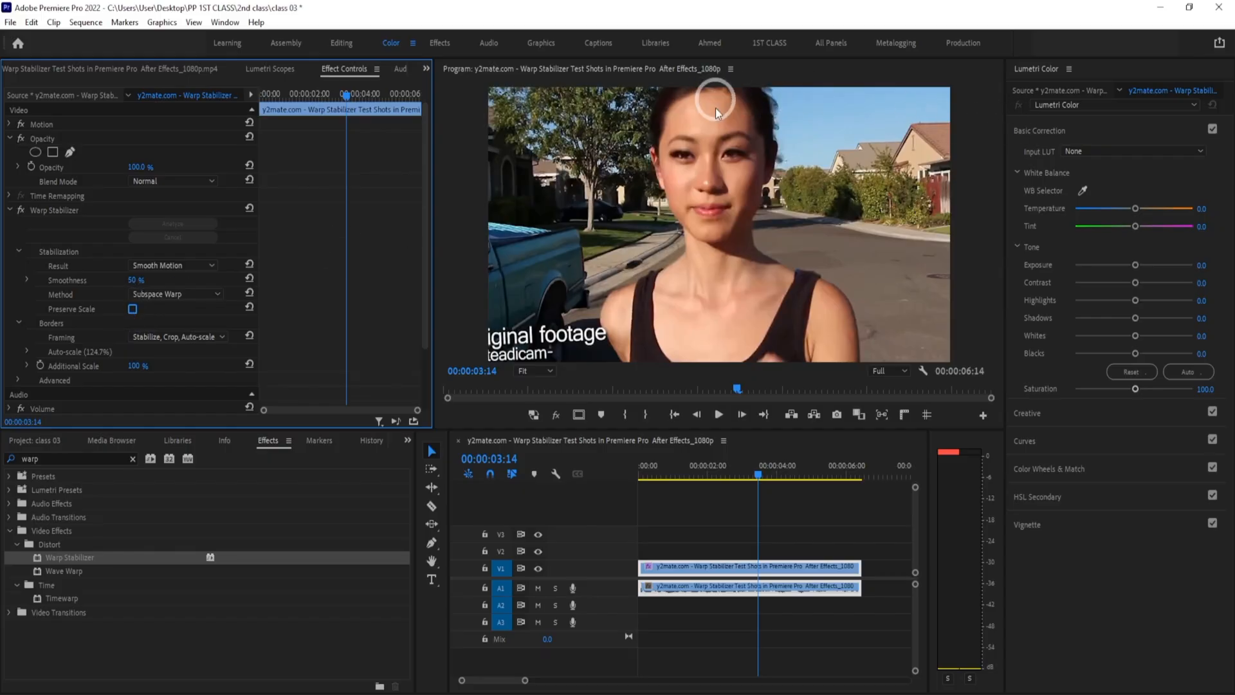
click(135, 309)
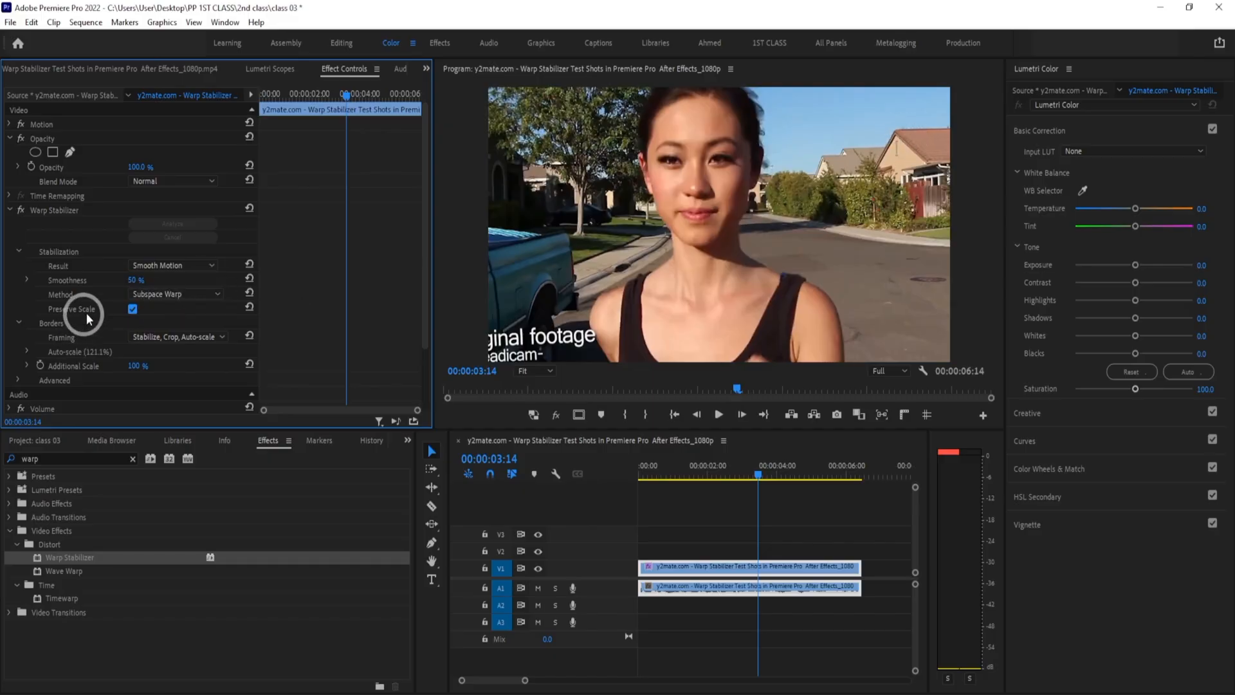
click(207, 291)
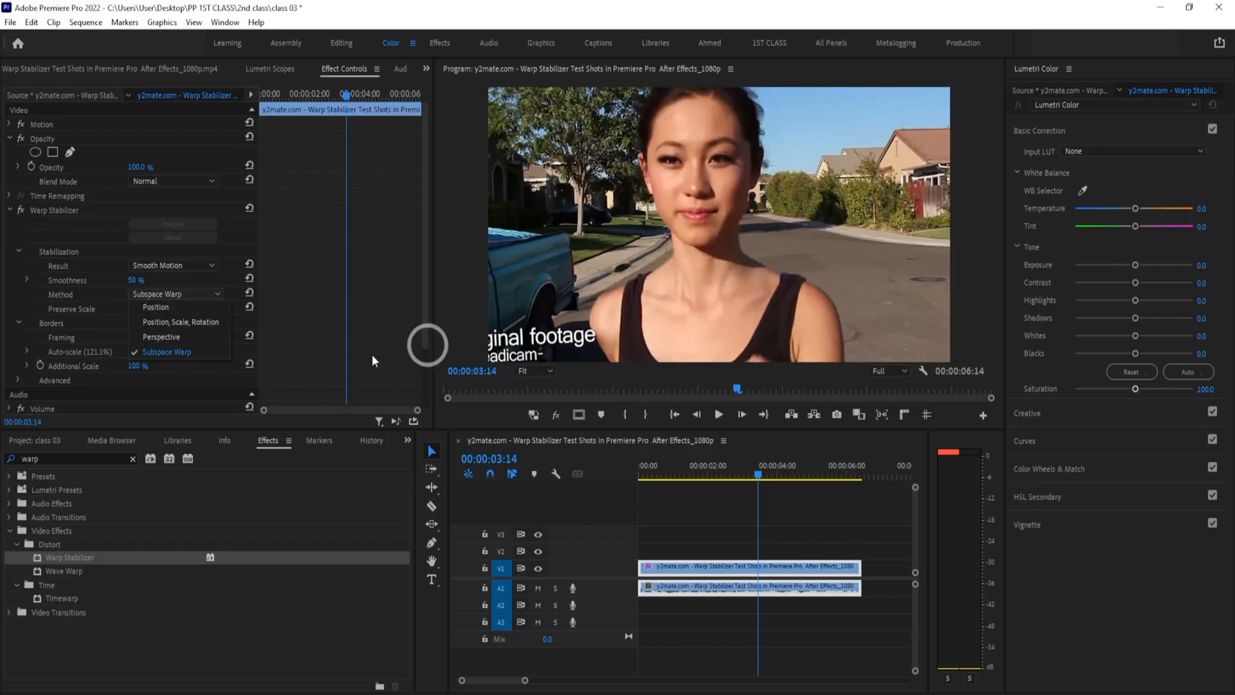
click(187, 322)
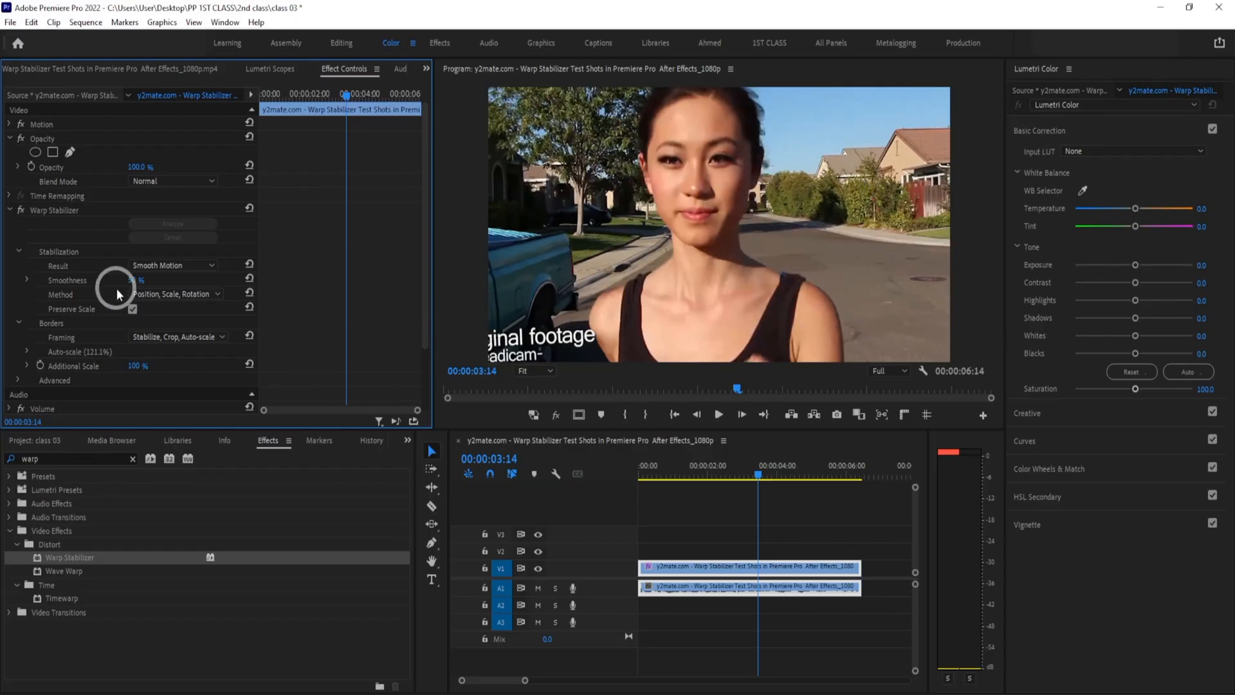
Try the Stabilize, Crop framing for the Warp Stabilizer and play part of the sequence to check its borders
click(222, 335)
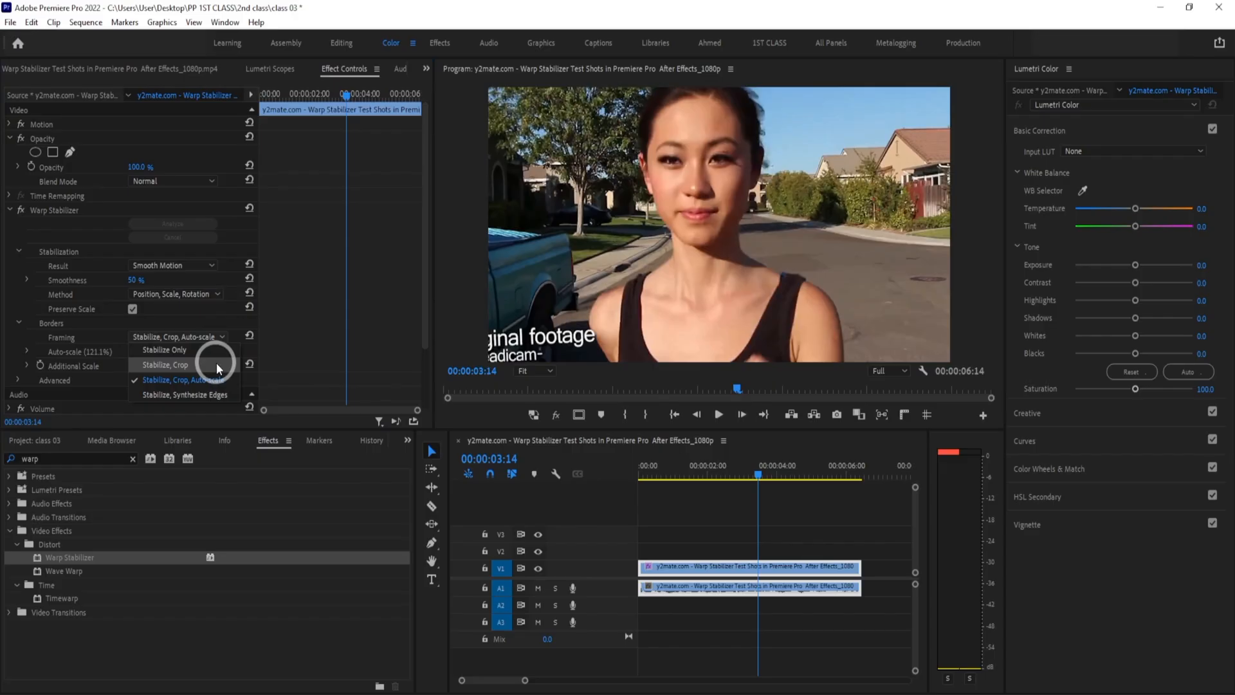
click(217, 365)
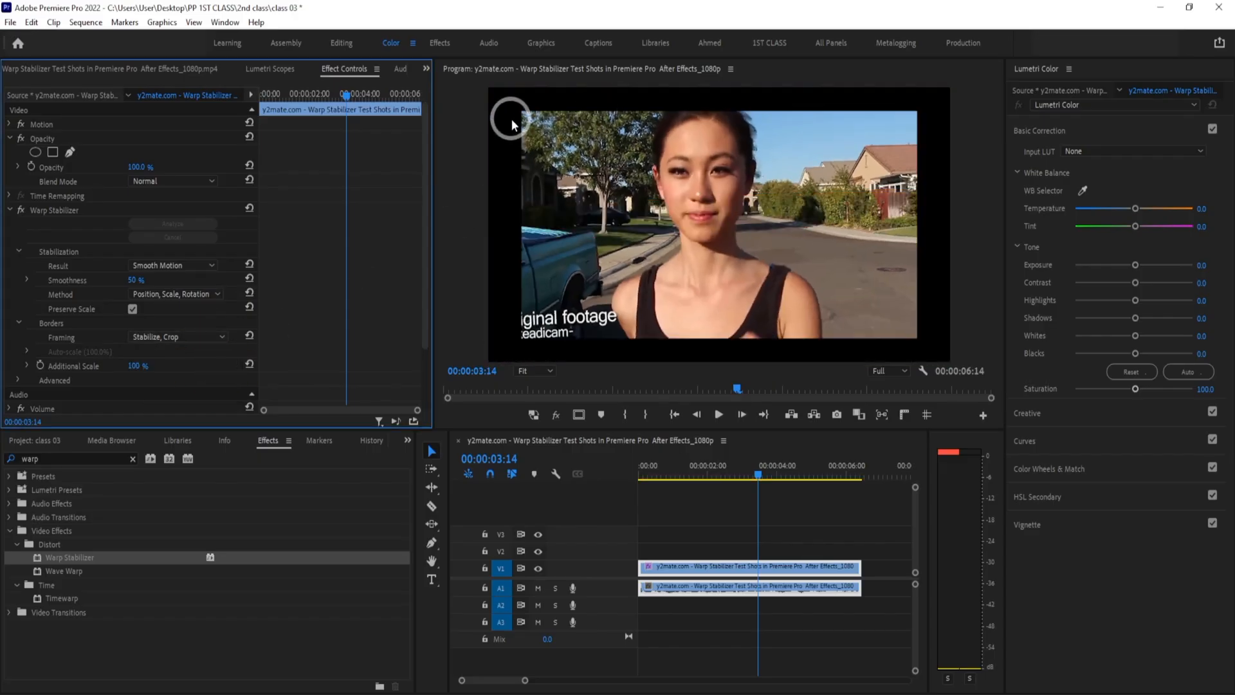
click(709, 476)
key(space)
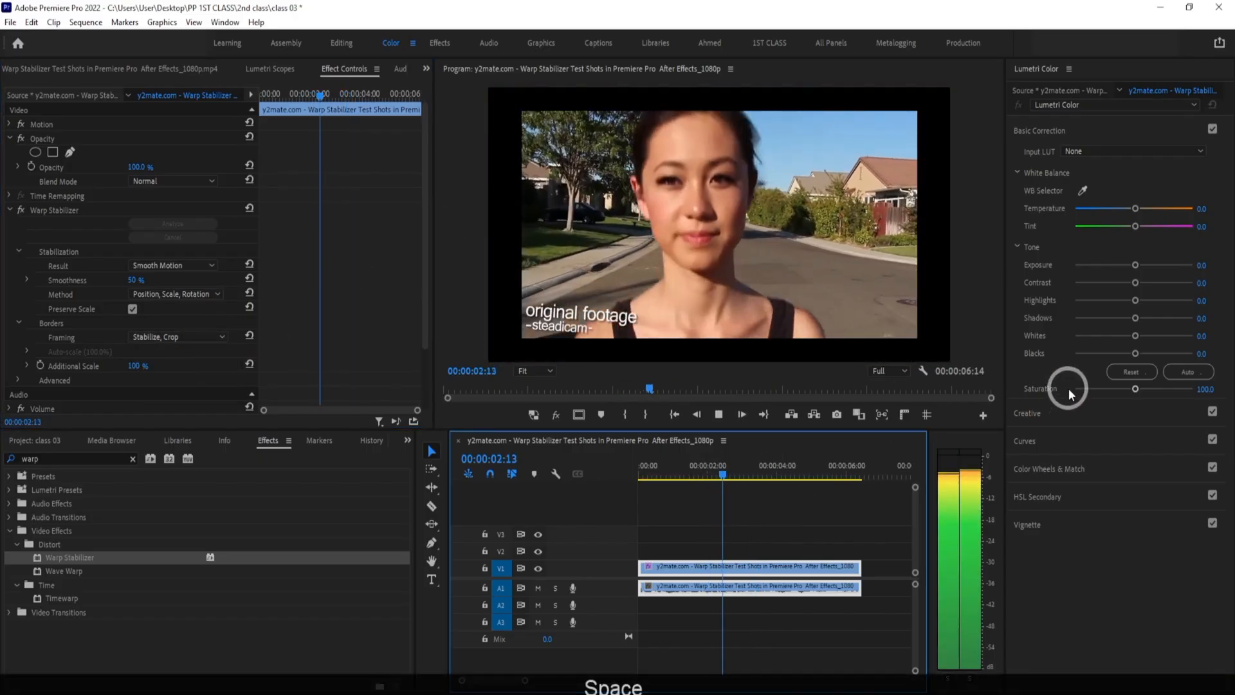
key(space)
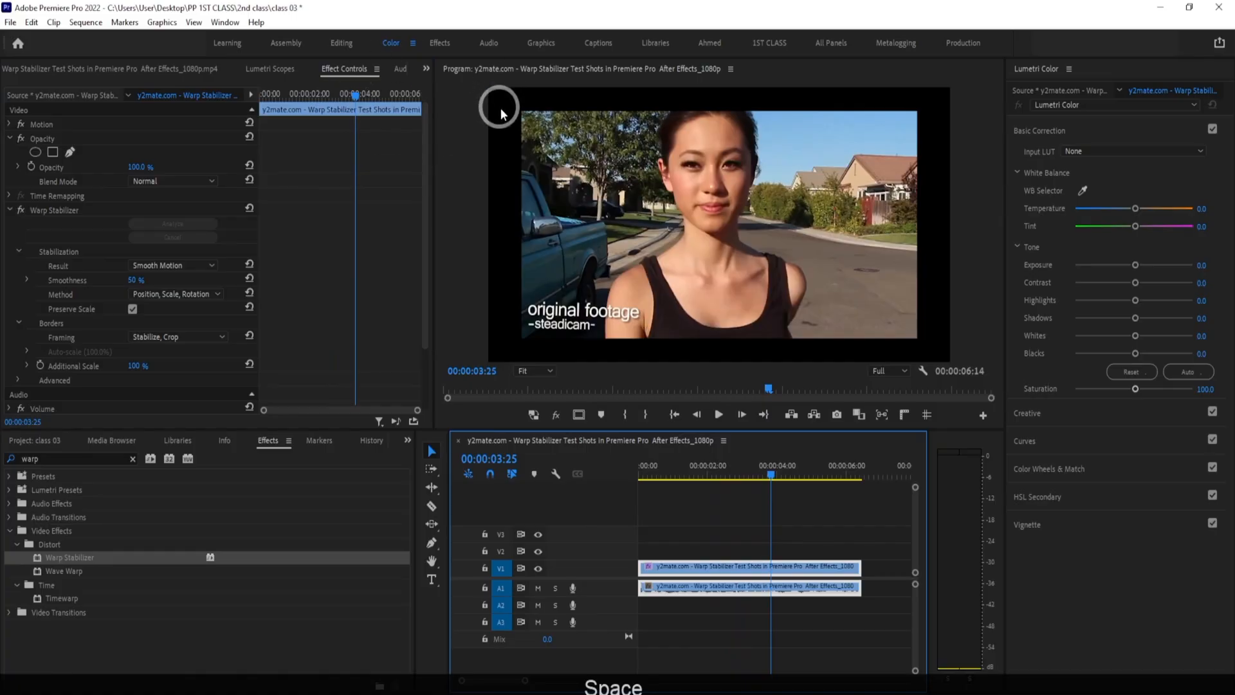
Try the Stabilize Only framing for the Warp Stabilizer and play the sequence to check how the frame edges move
click(206, 333)
click(206, 349)
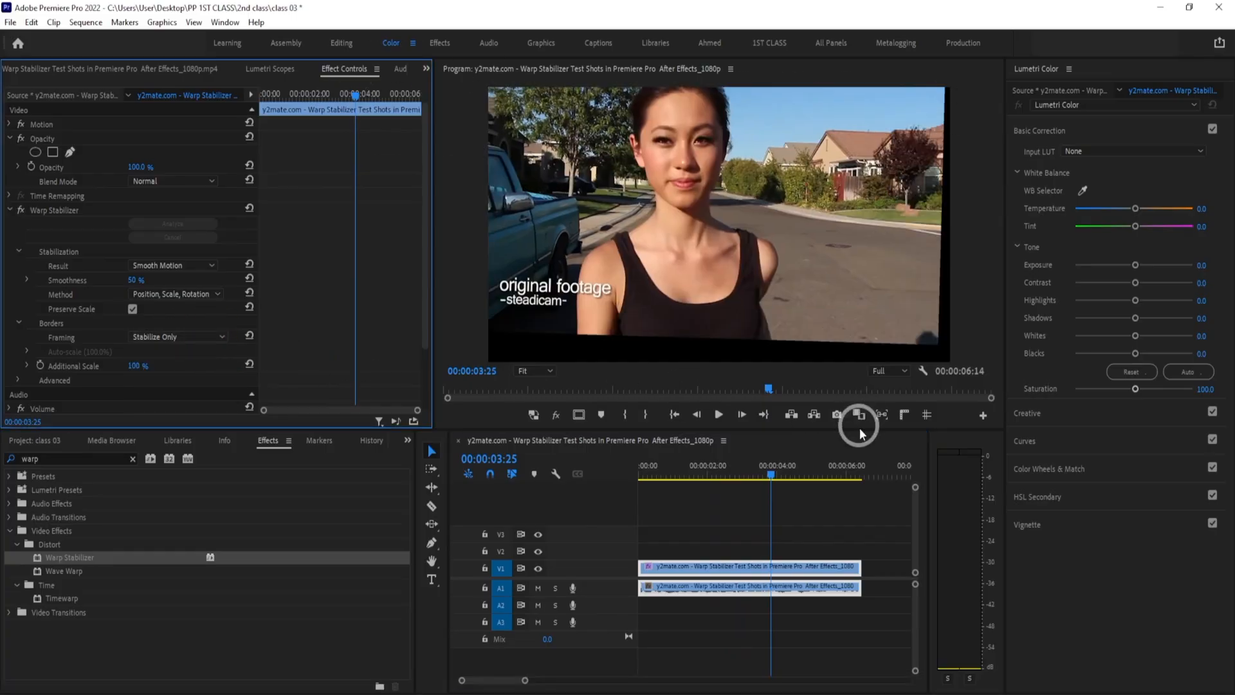
drag(770, 472, 727, 465)
key(space)
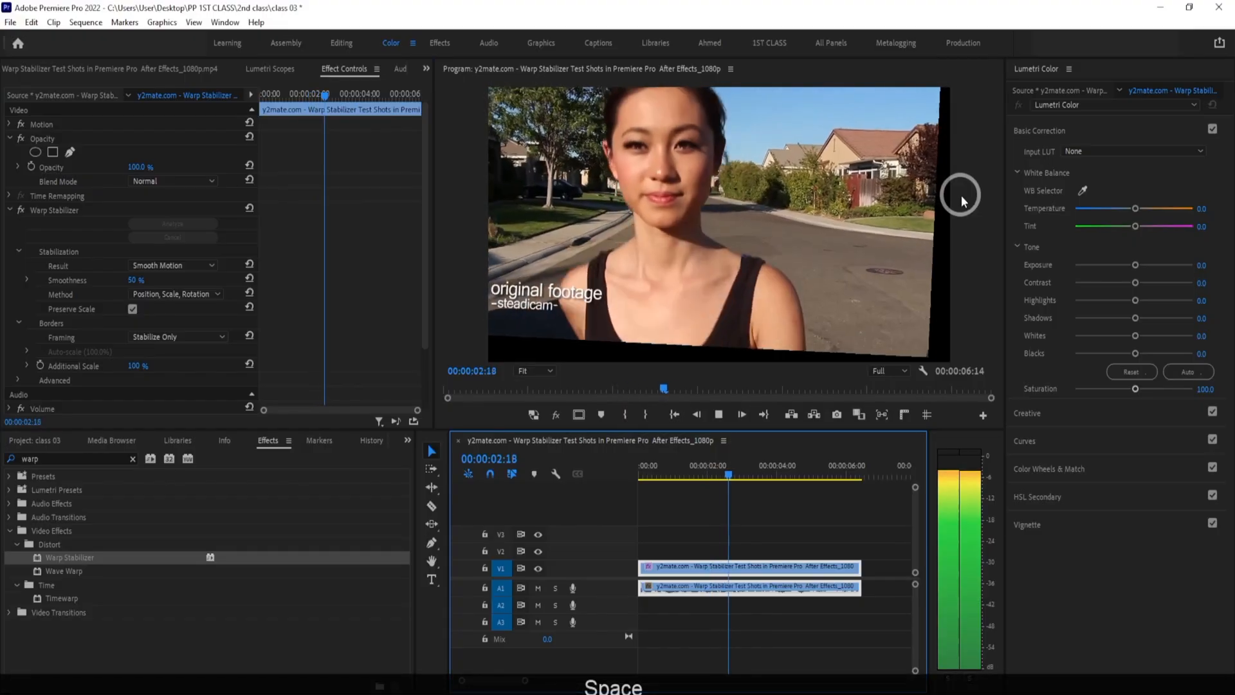
key(space)
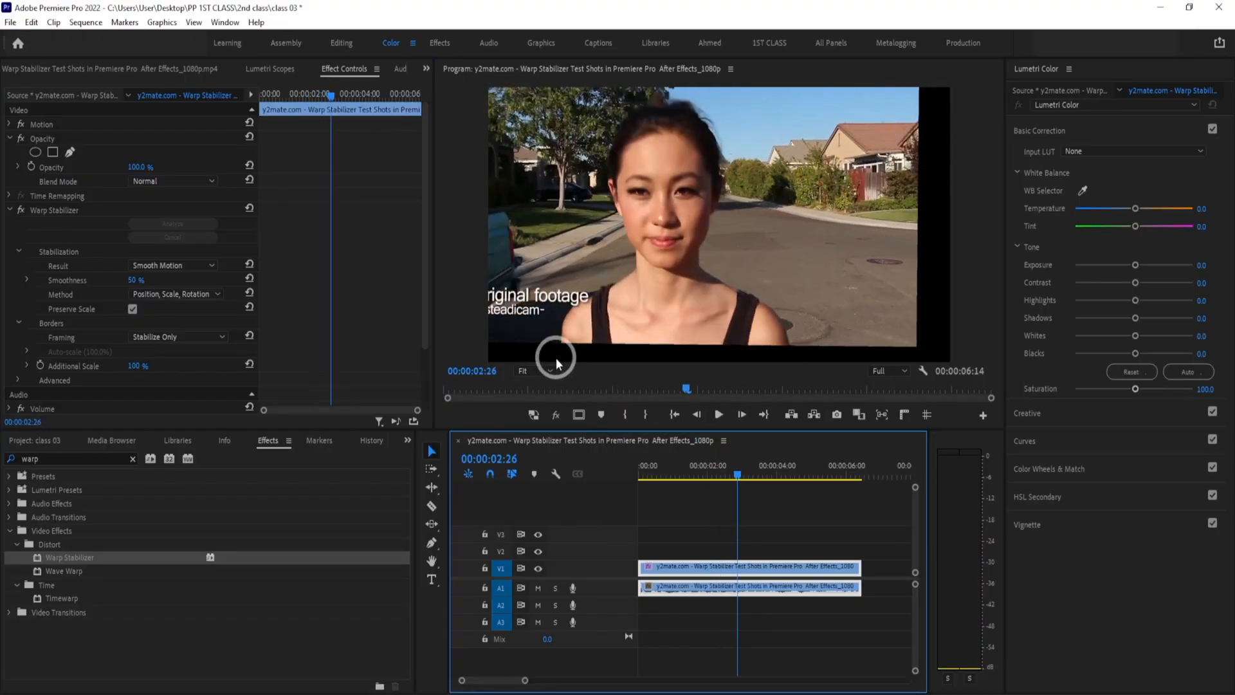
key(space)
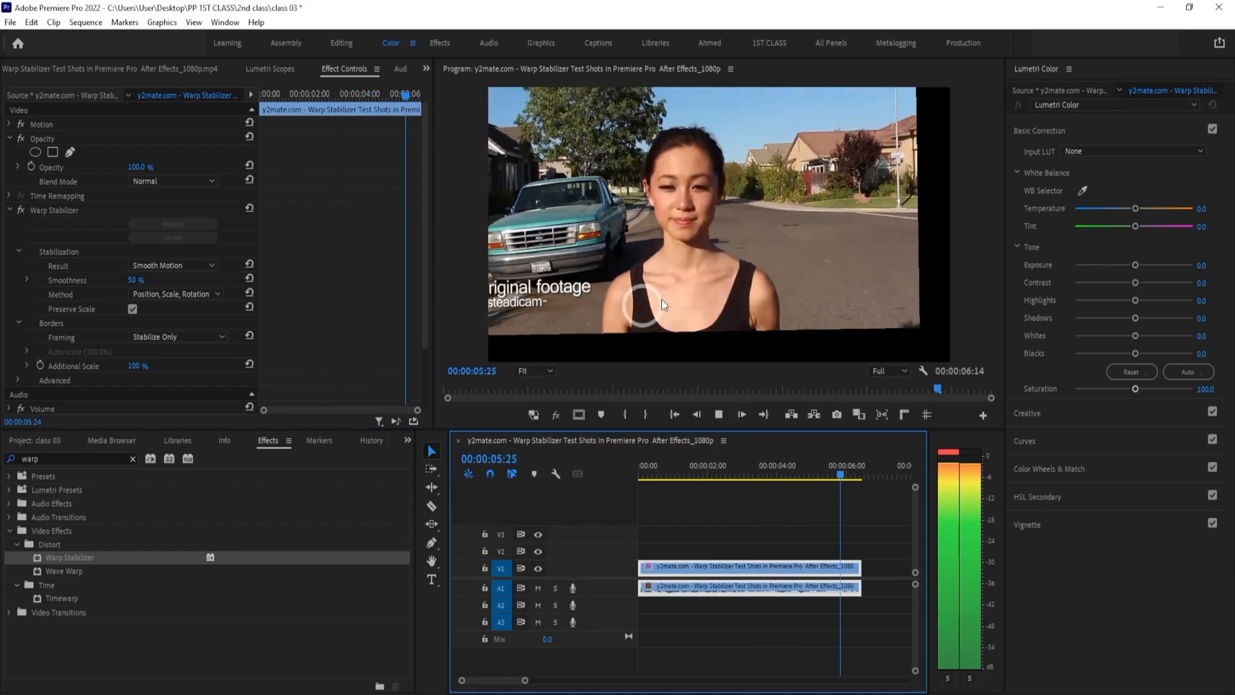
key(space)
key(space)
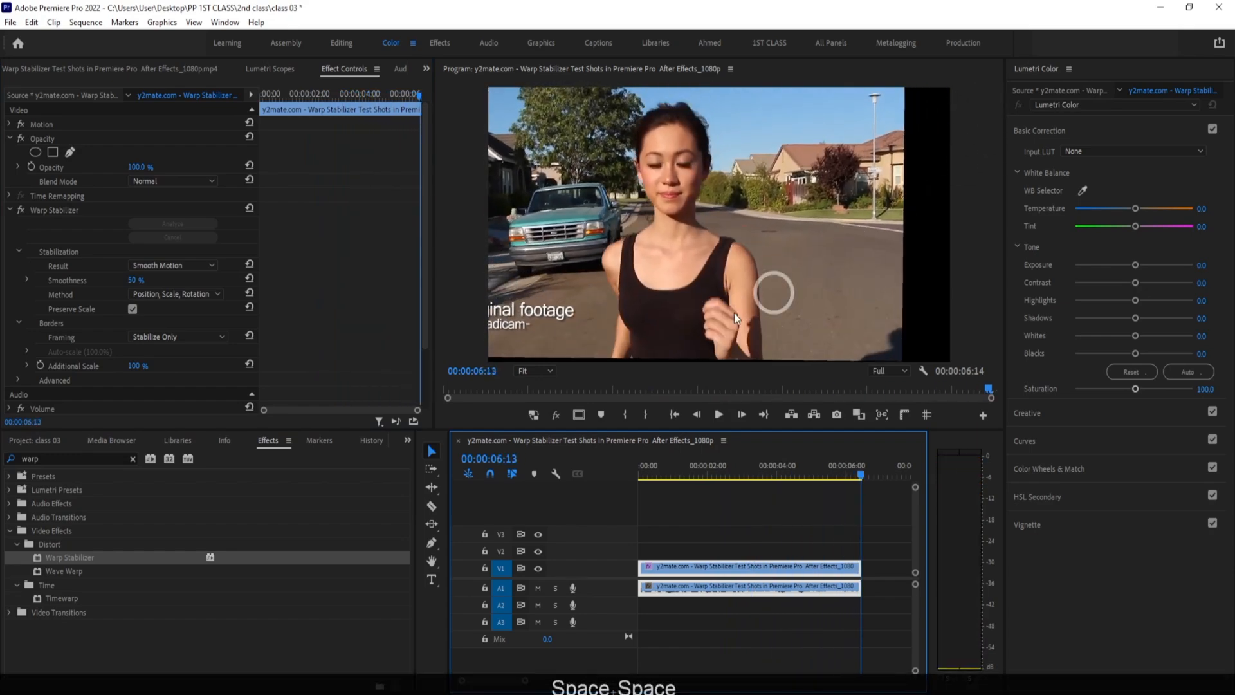
Set the Warp Stabilizer framing to Stabilize, Crop, Auto-scale and review the stabilized clip from the start of the sequence
click(191, 339)
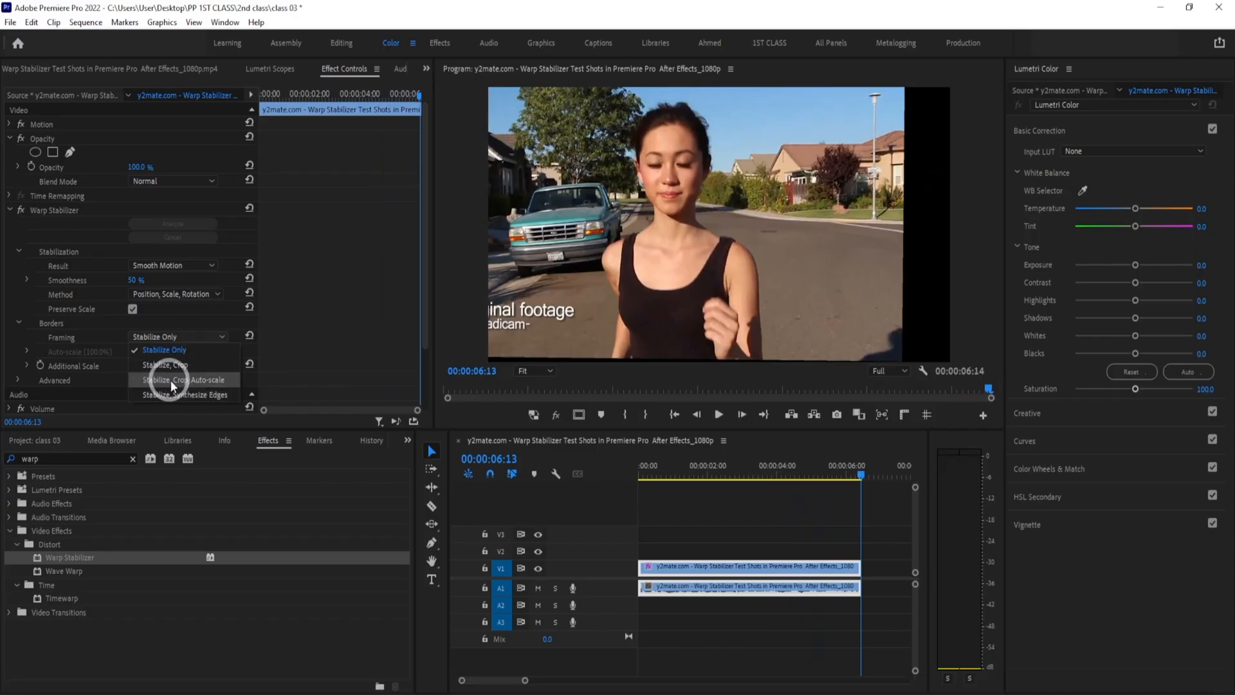
click(223, 380)
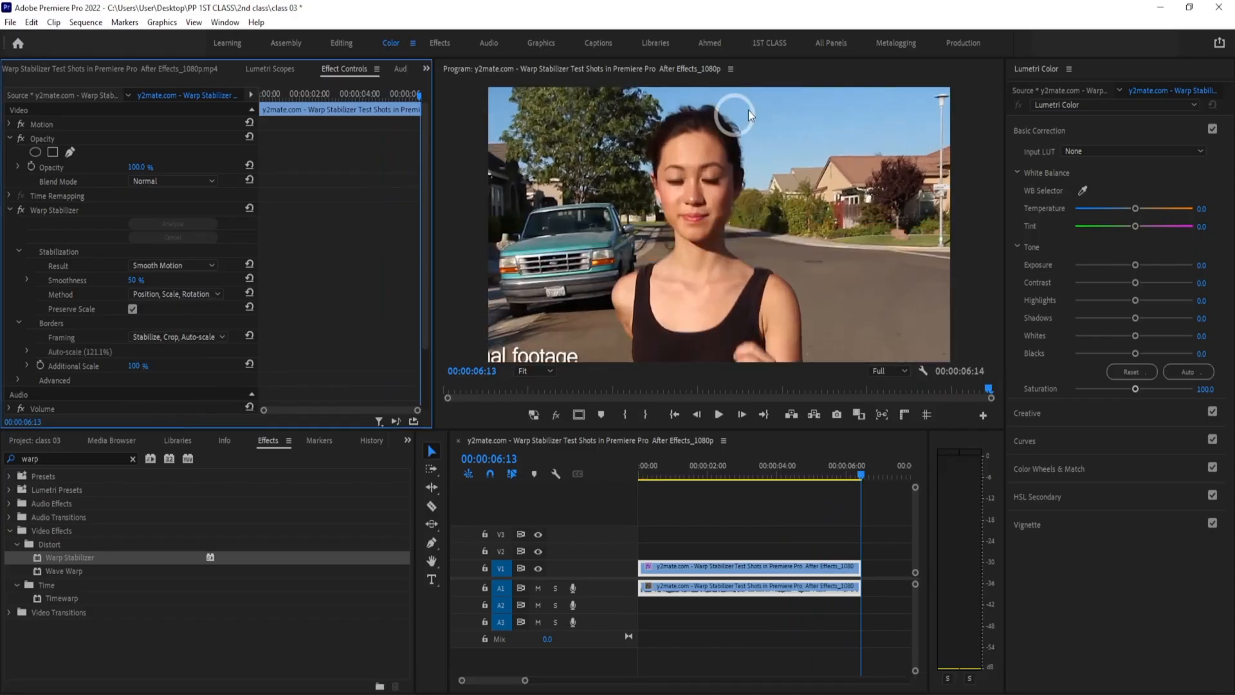
key(space)
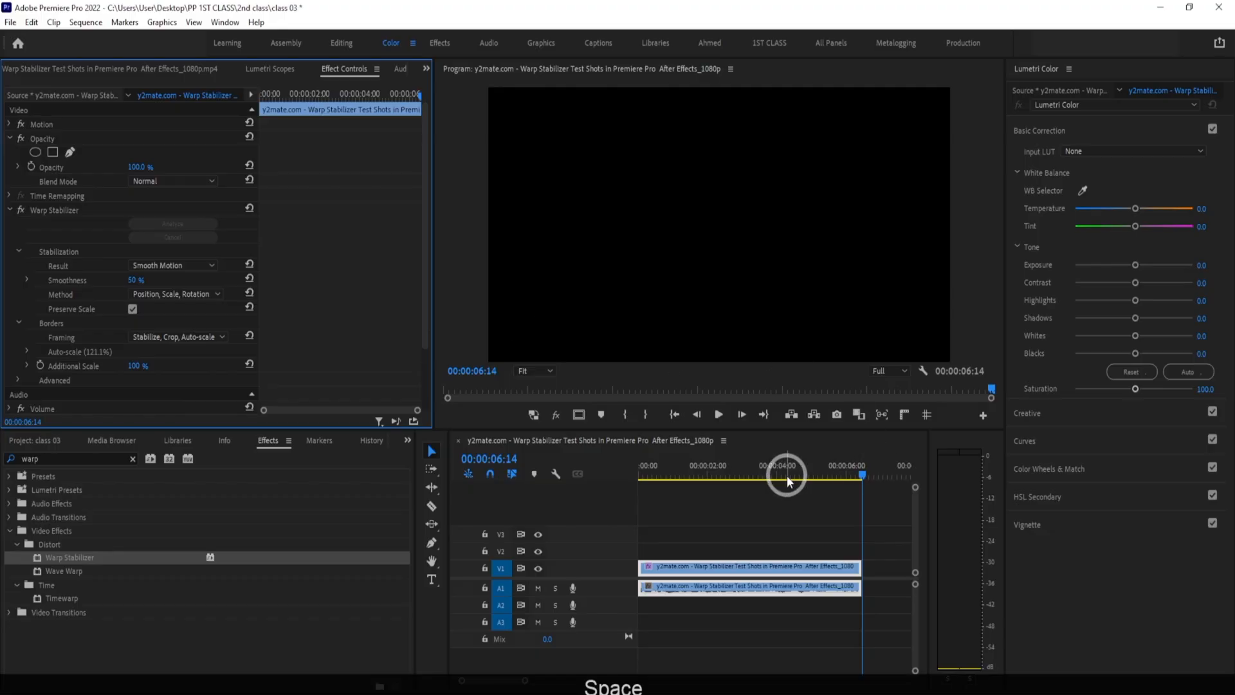
drag(786, 475, 629, 481)
key(space)
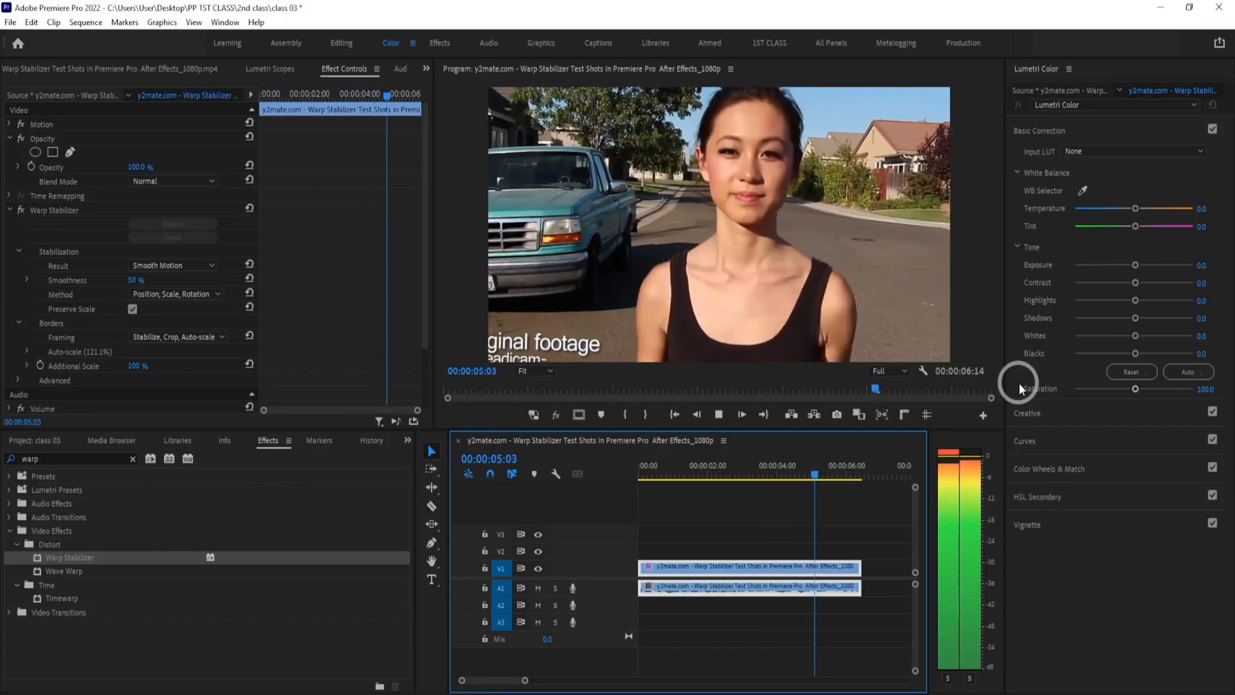
key(space)
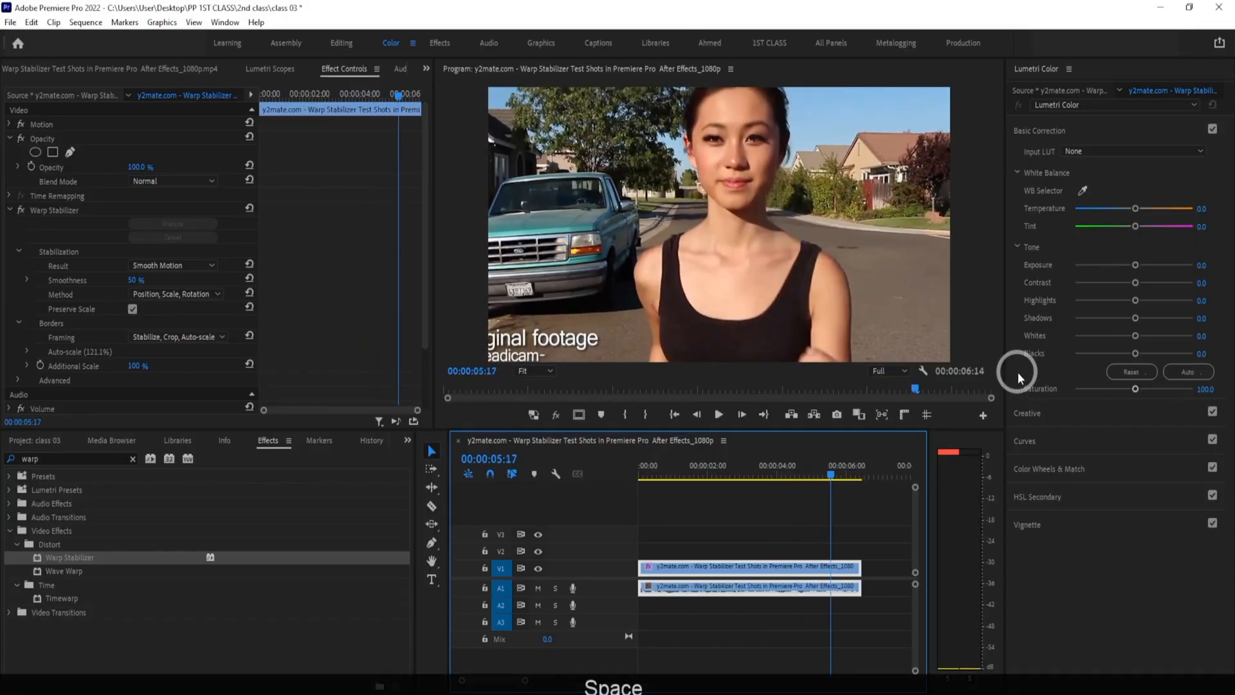
drag(714, 467, 573, 504)
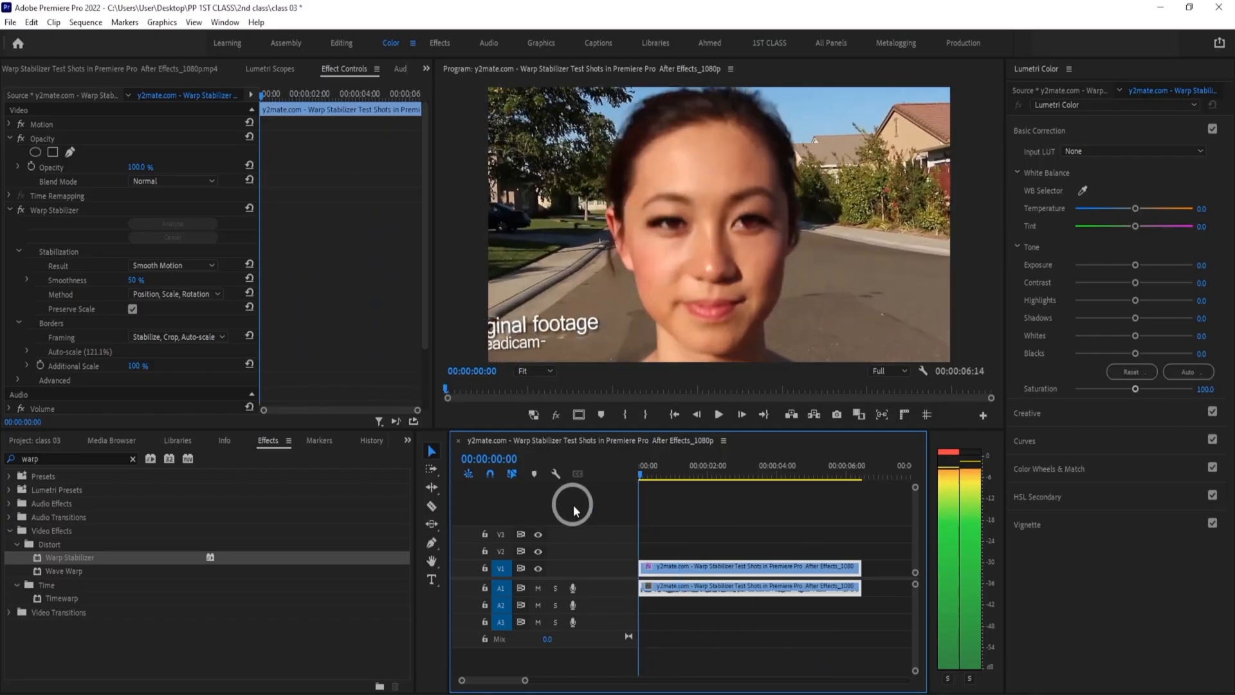
click(1126, 469)
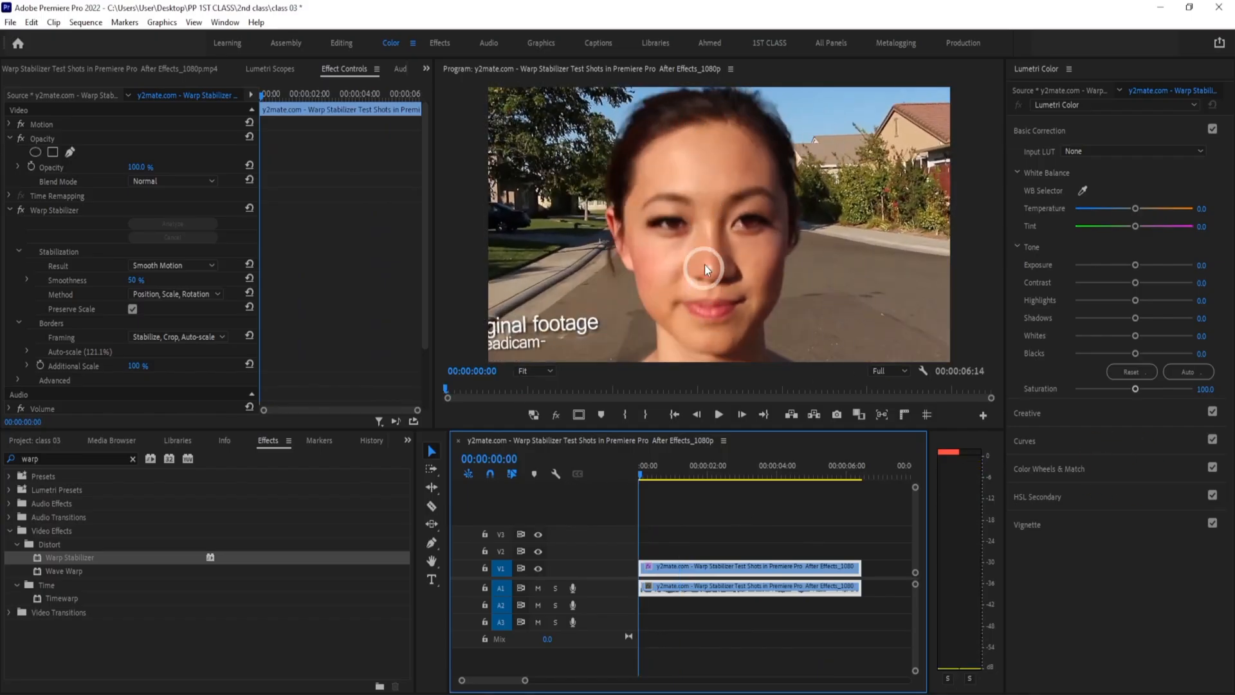
Clear the effects search and select the stabilized clip in the timeline
click(136, 462)
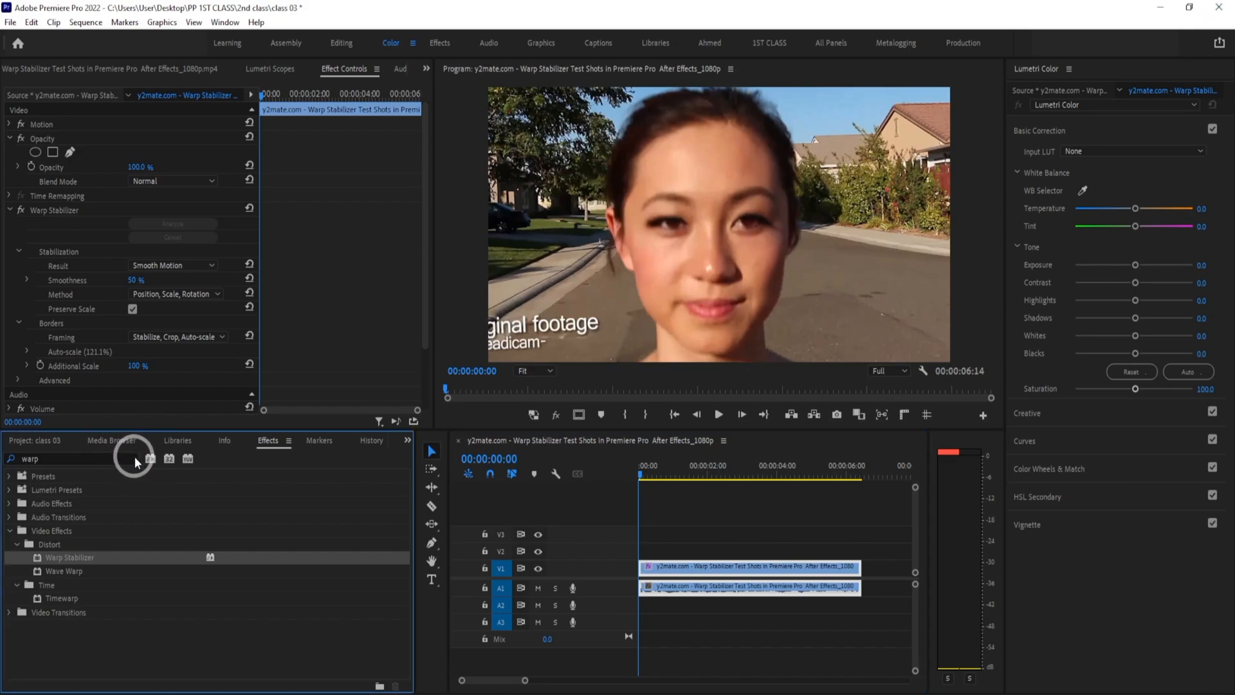
click(133, 459)
click(62, 457)
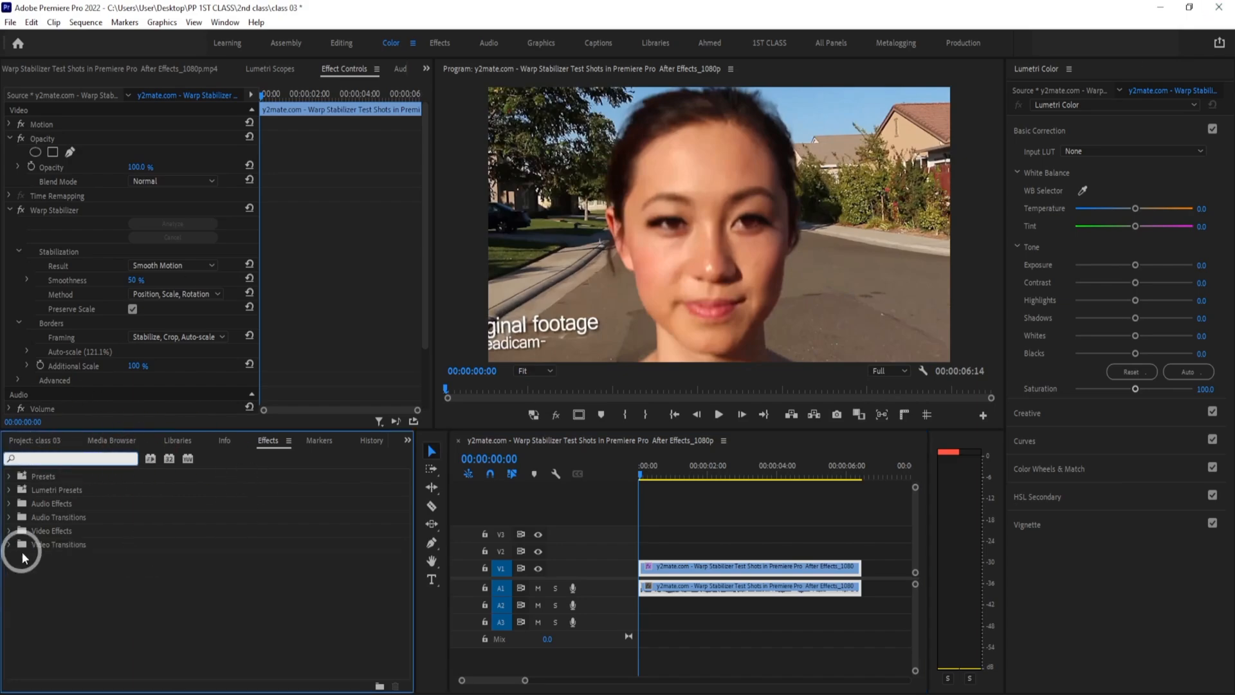
click(699, 565)
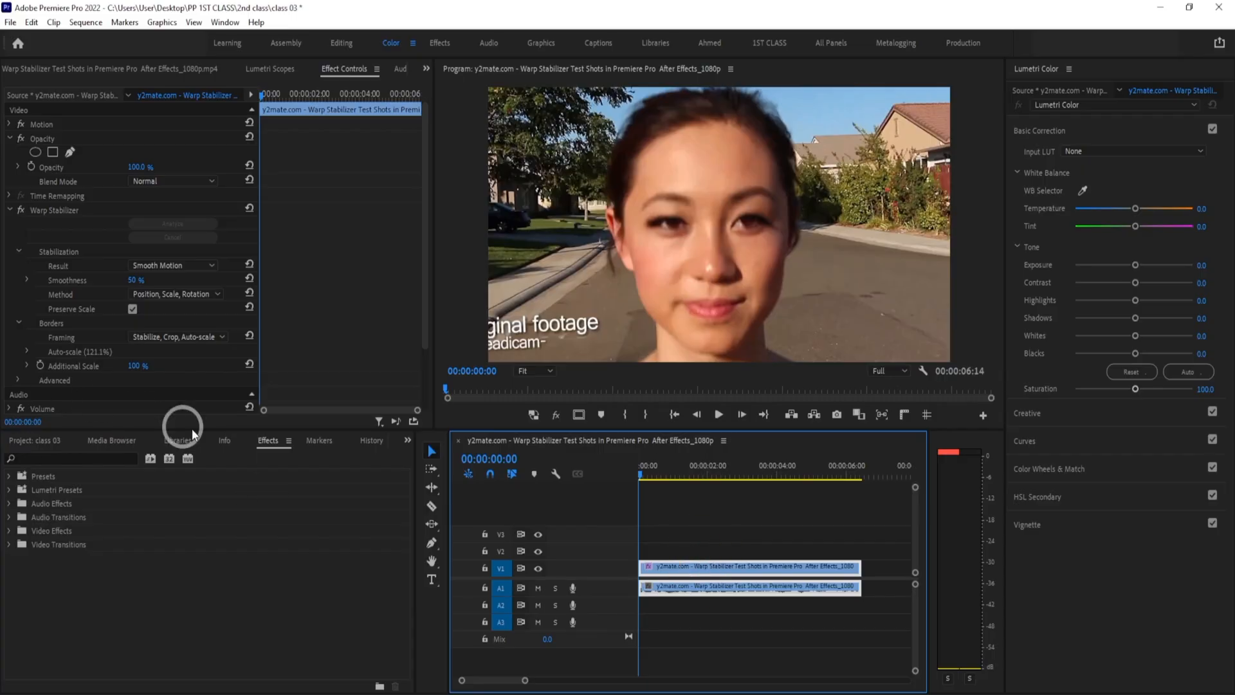
Find the Mosaic video effect and apply it to the stabilized clip on V1
click(60, 458)
text(mosa)
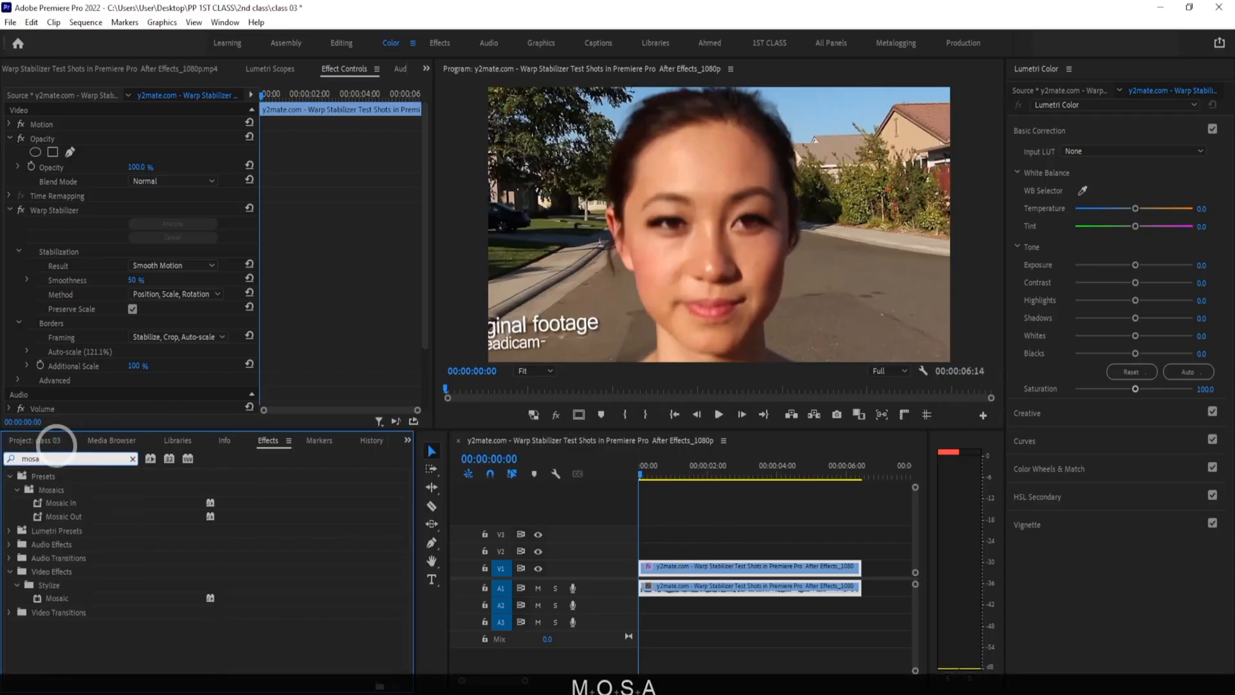
click(68, 602)
drag(68, 603, 332, 647)
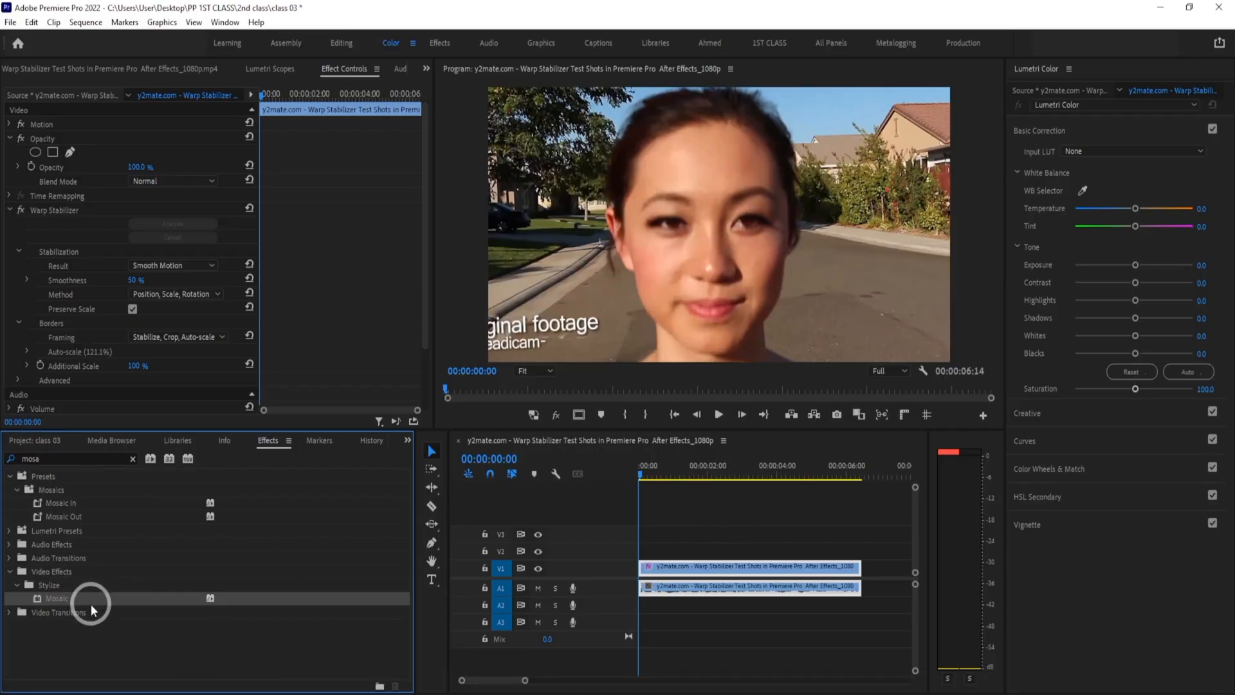
drag(91, 604, 791, 570)
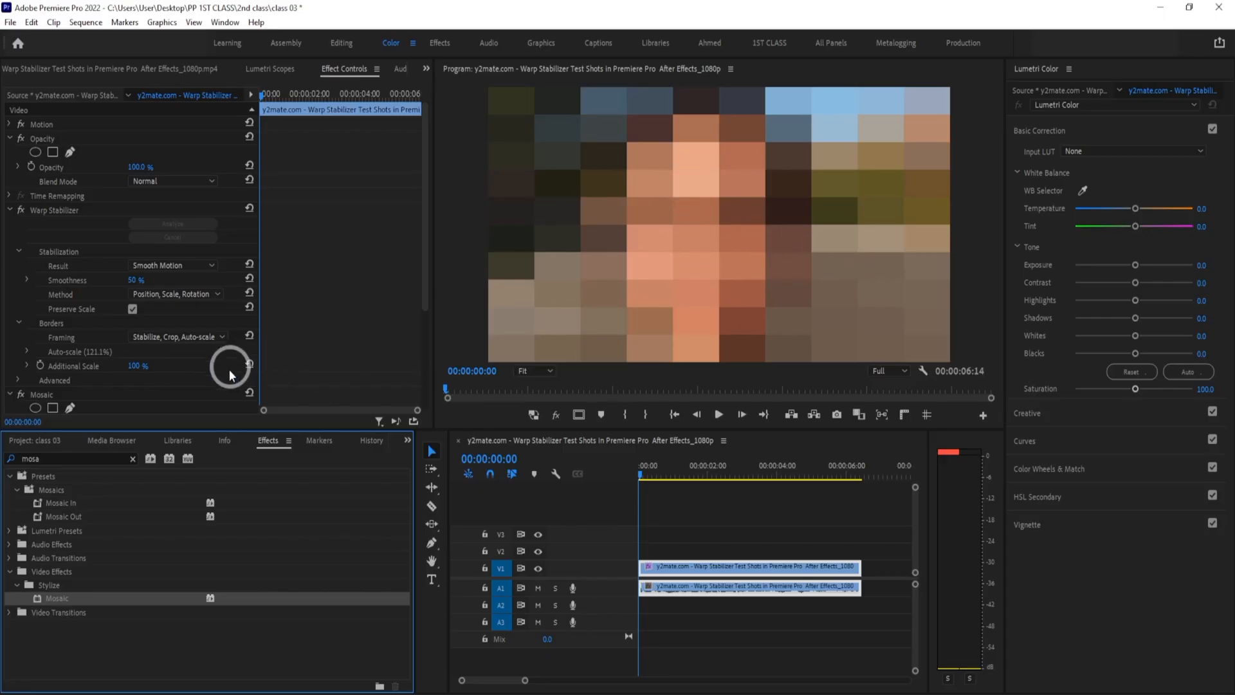
Set the Mosaic effect to 31 horizontal and 30 vertical blocks, and try Sharp Colors on before turning it off again
scroll(229, 369, down, 5)
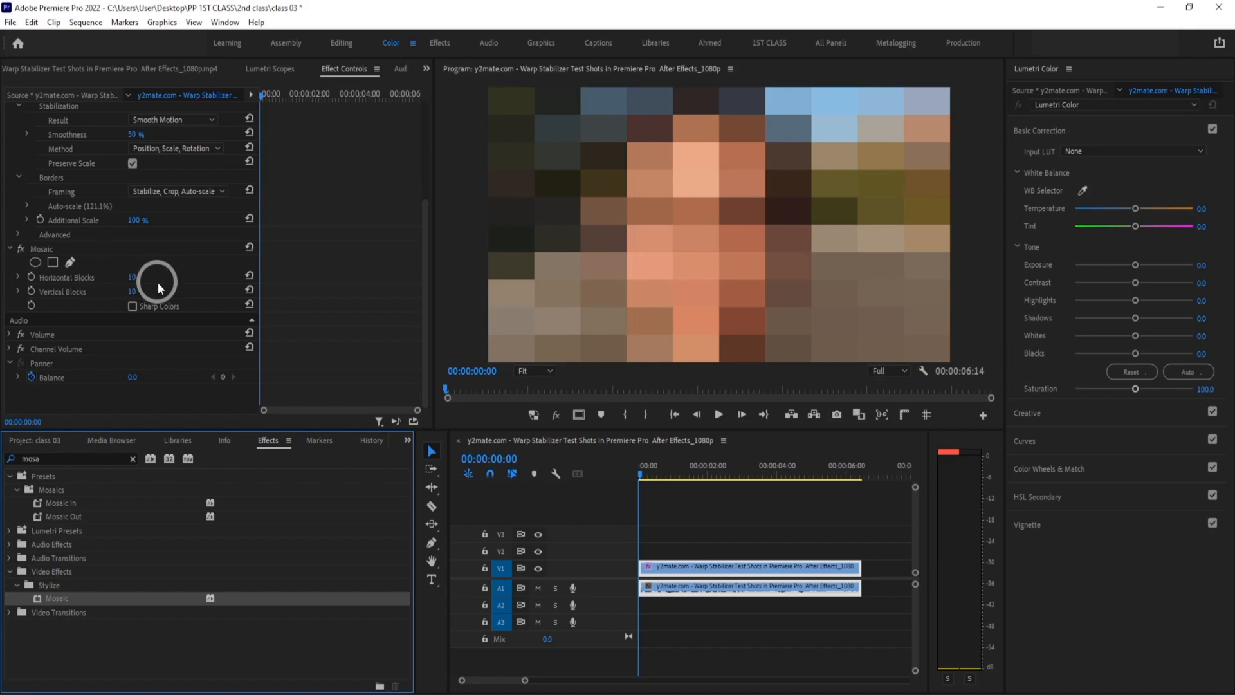
drag(135, 277, 187, 290)
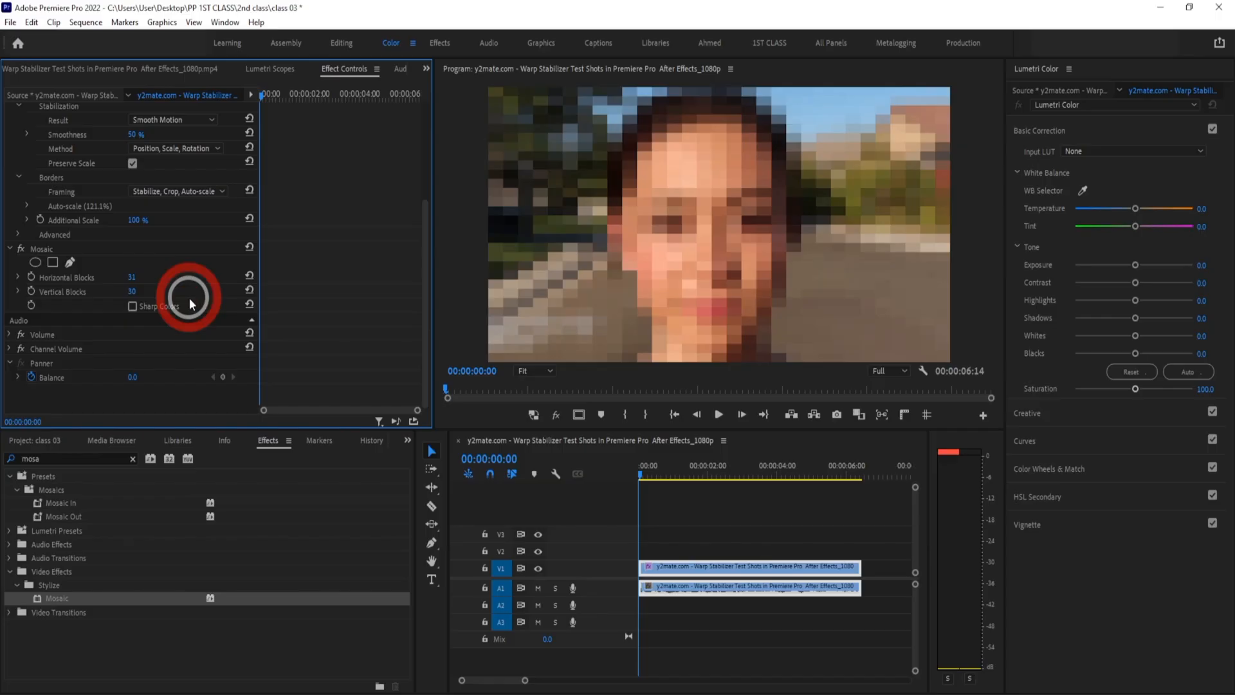
click(132, 307)
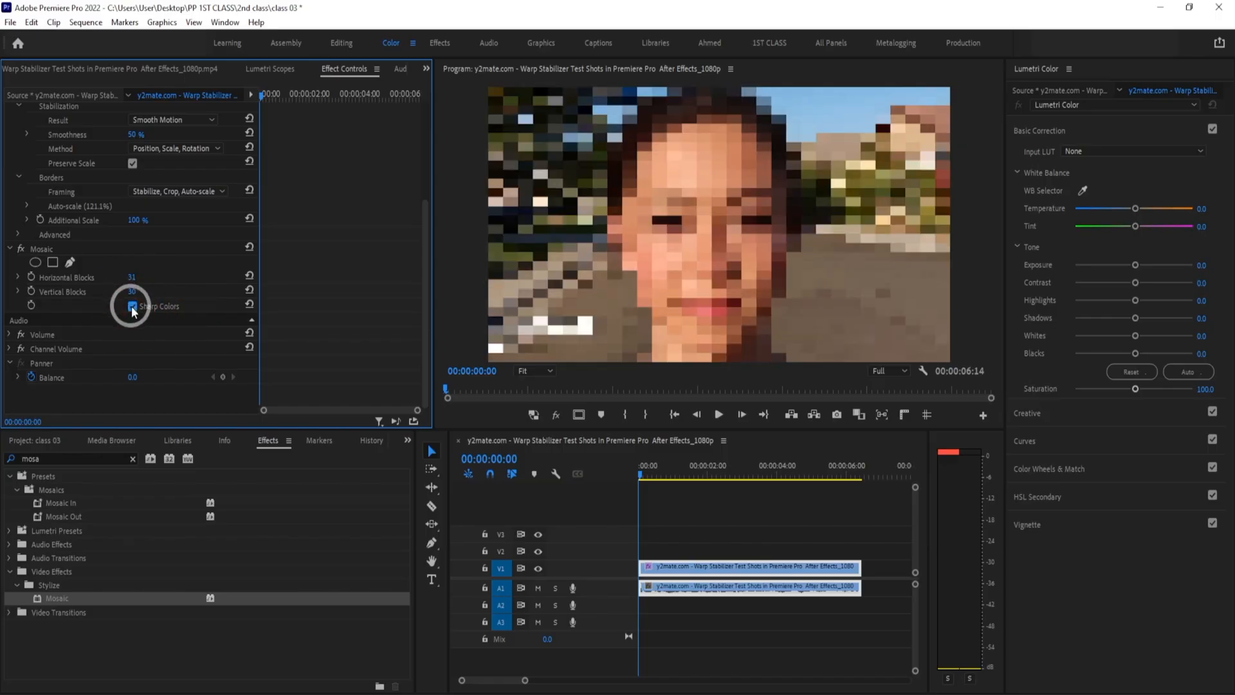
click(133, 307)
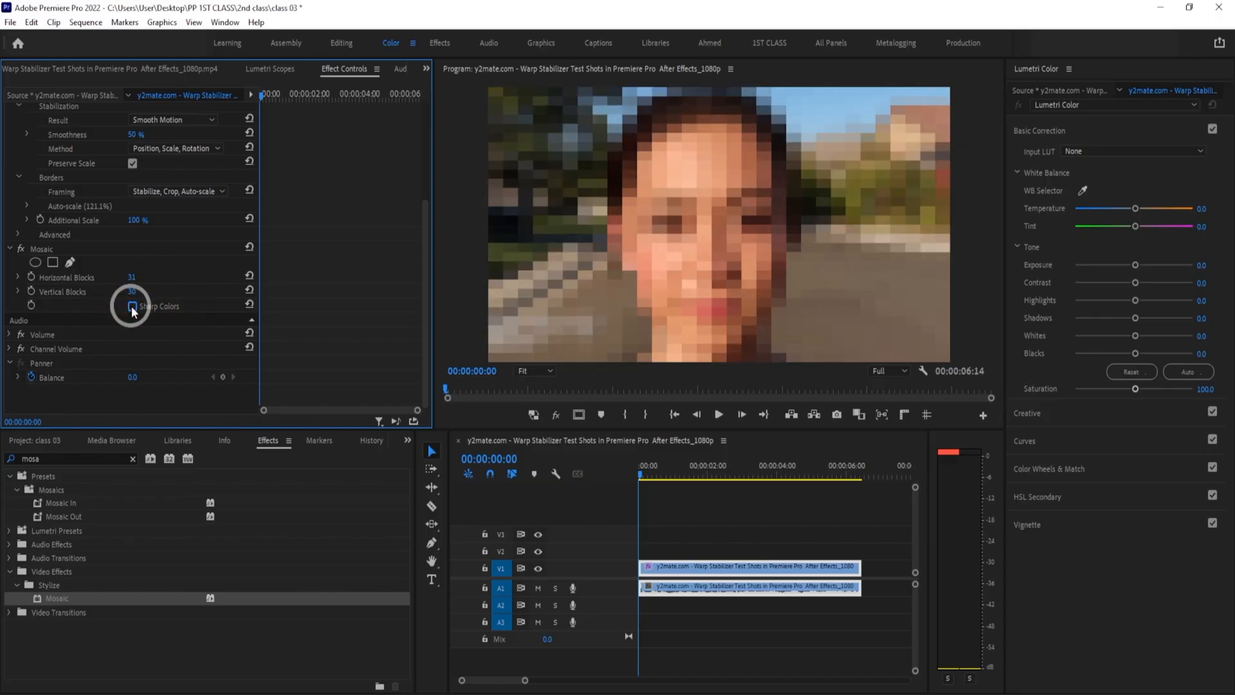
Add an elliptical mask to the Mosaic effect and reshape it to cover the woman's whole face
click(36, 262)
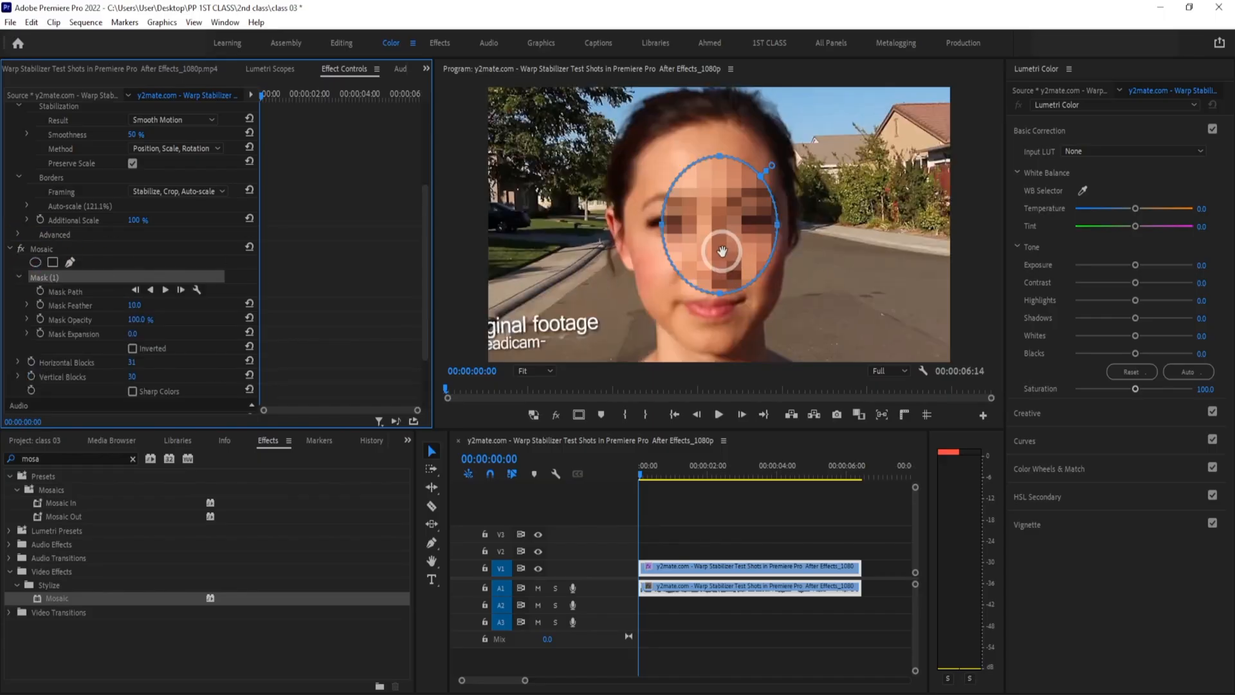
drag(722, 251, 715, 307)
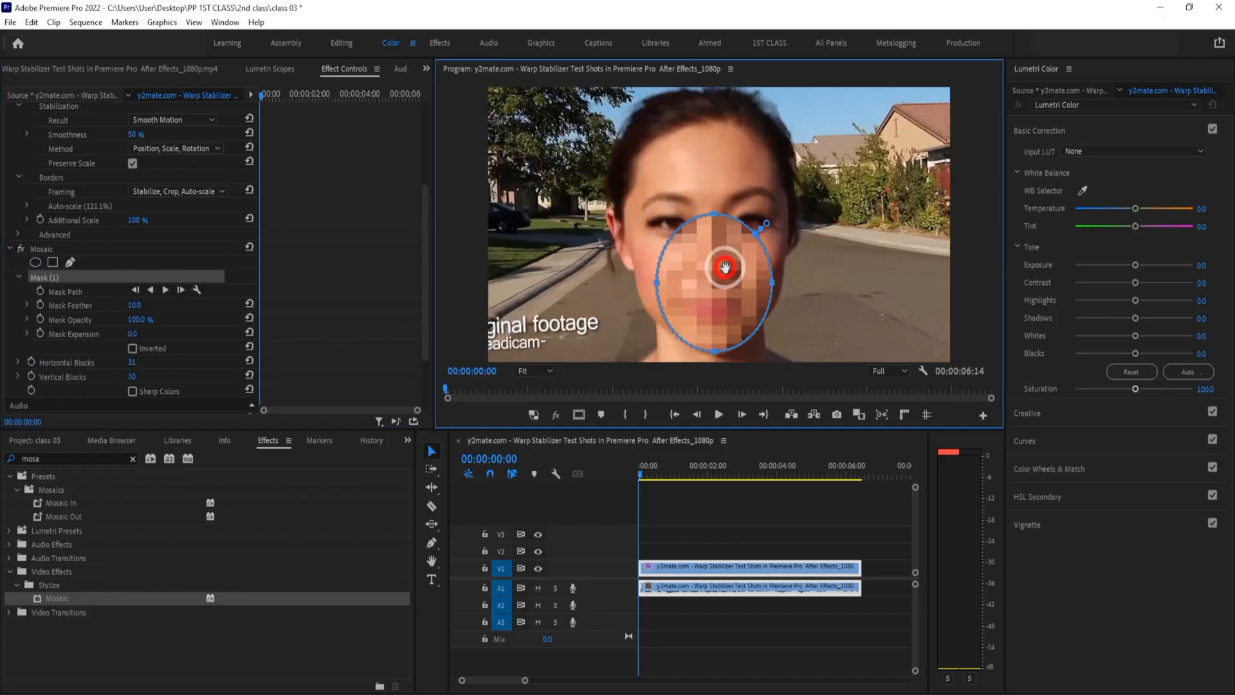
drag(716, 212, 714, 96)
drag(772, 224, 794, 225)
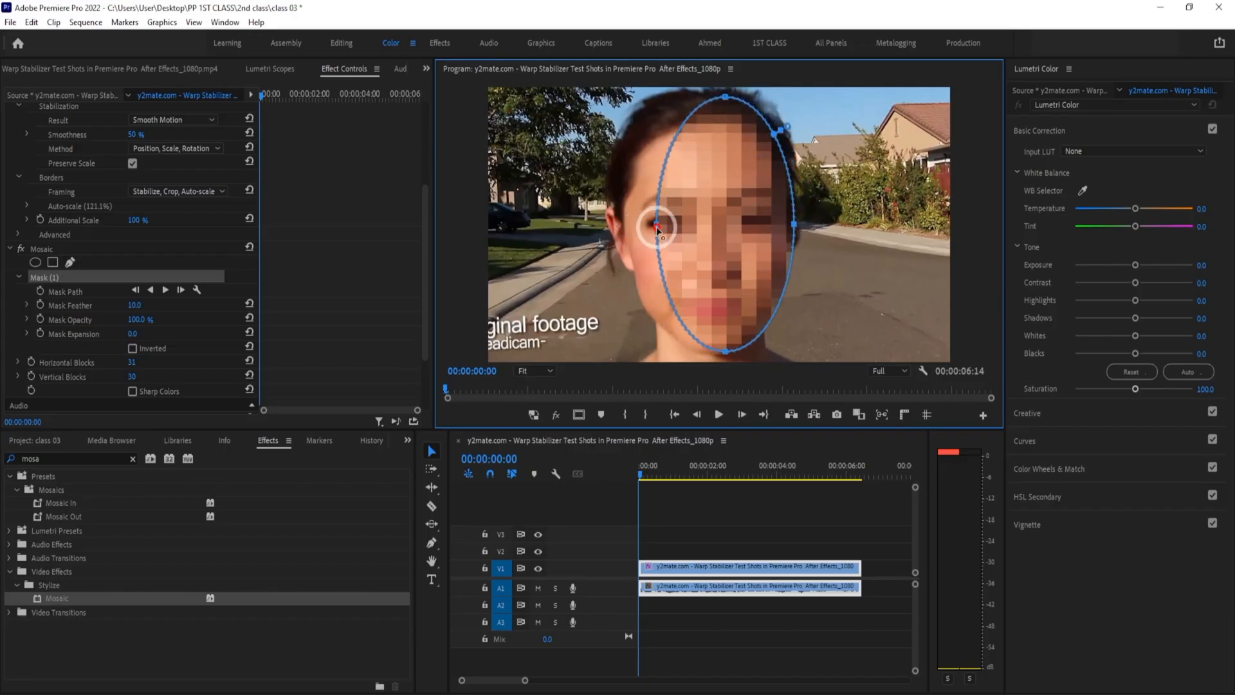
drag(656, 224, 624, 225)
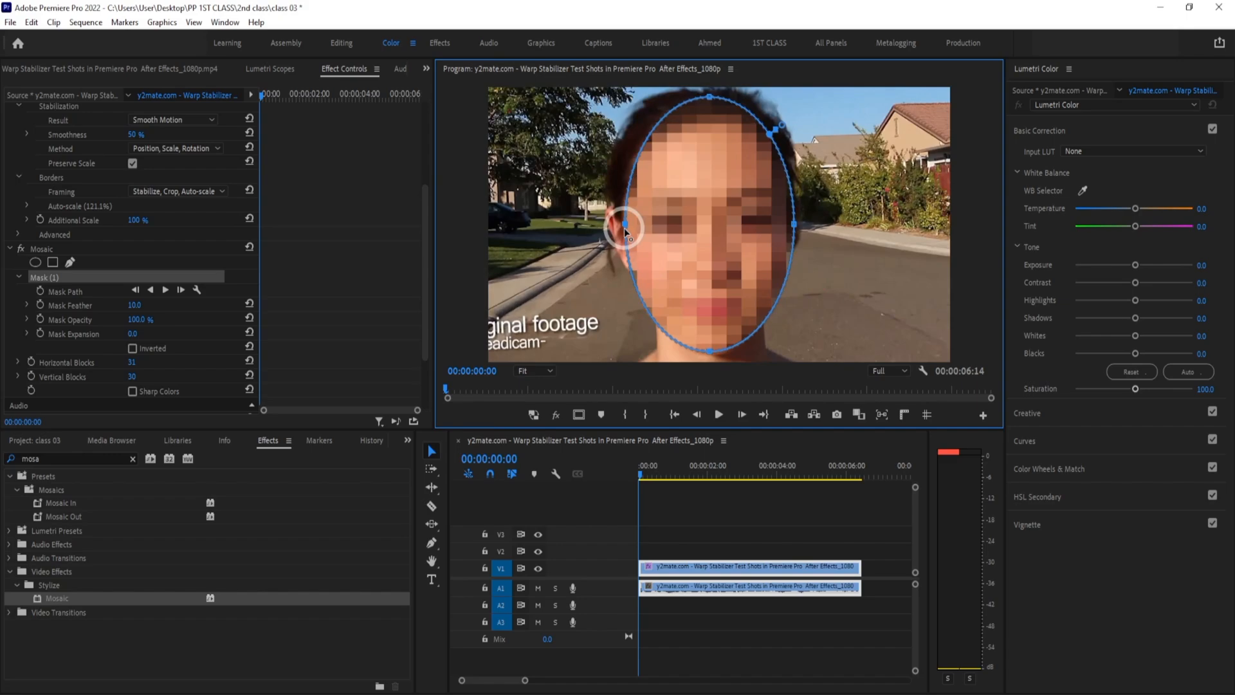
mouse_move(712, 97)
mouse_down()
mouse_move(725, 123)
mouse_move(721, 107)
mouse_up()
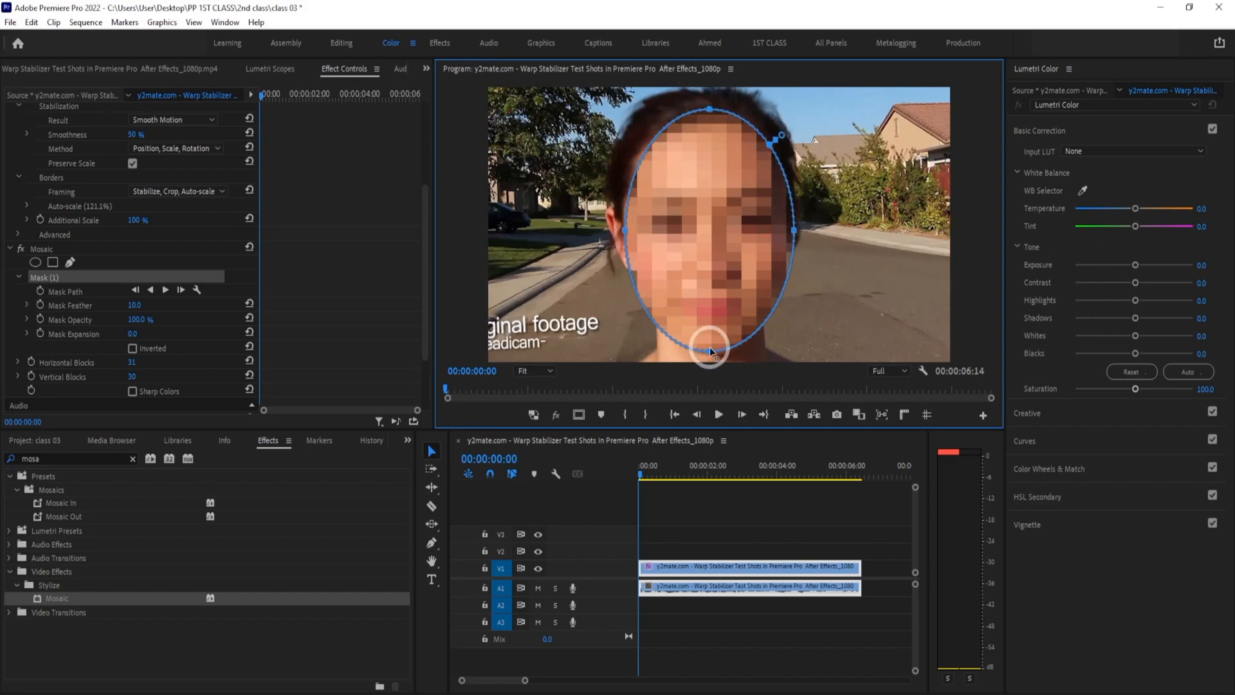
drag(708, 350, 709, 355)
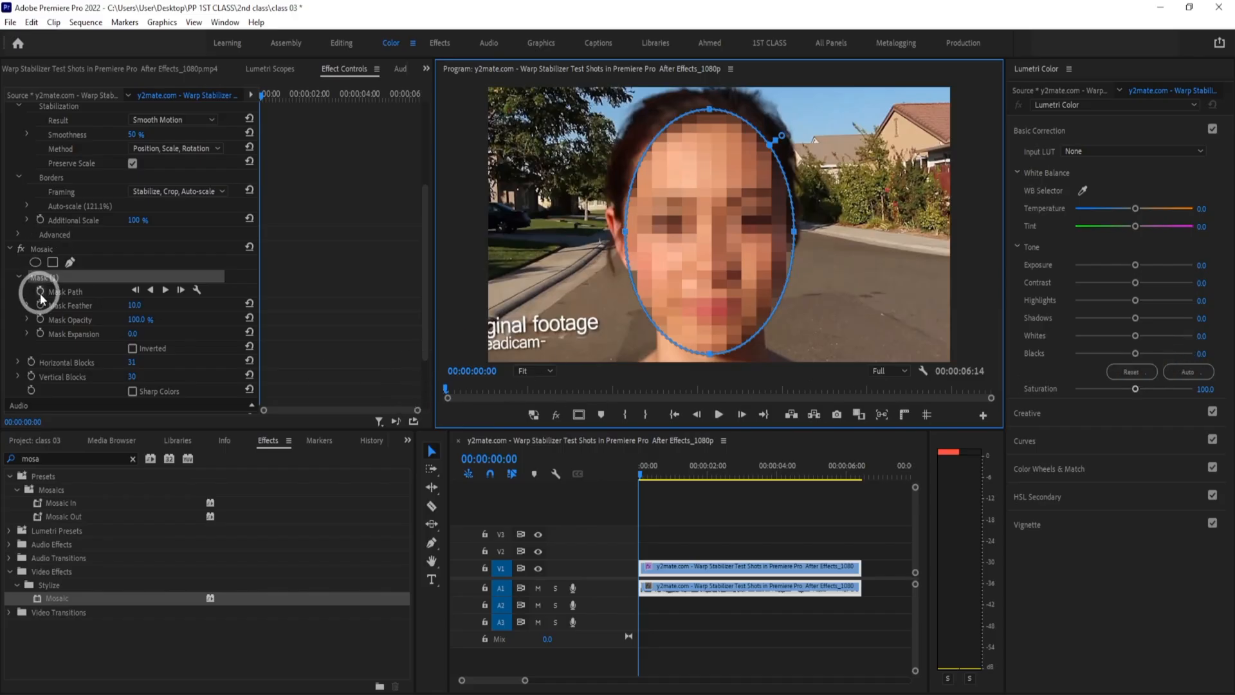
Track the Mosaic mask forward from the start of the clip and play back the tracked result
drag(654, 473, 193, 491)
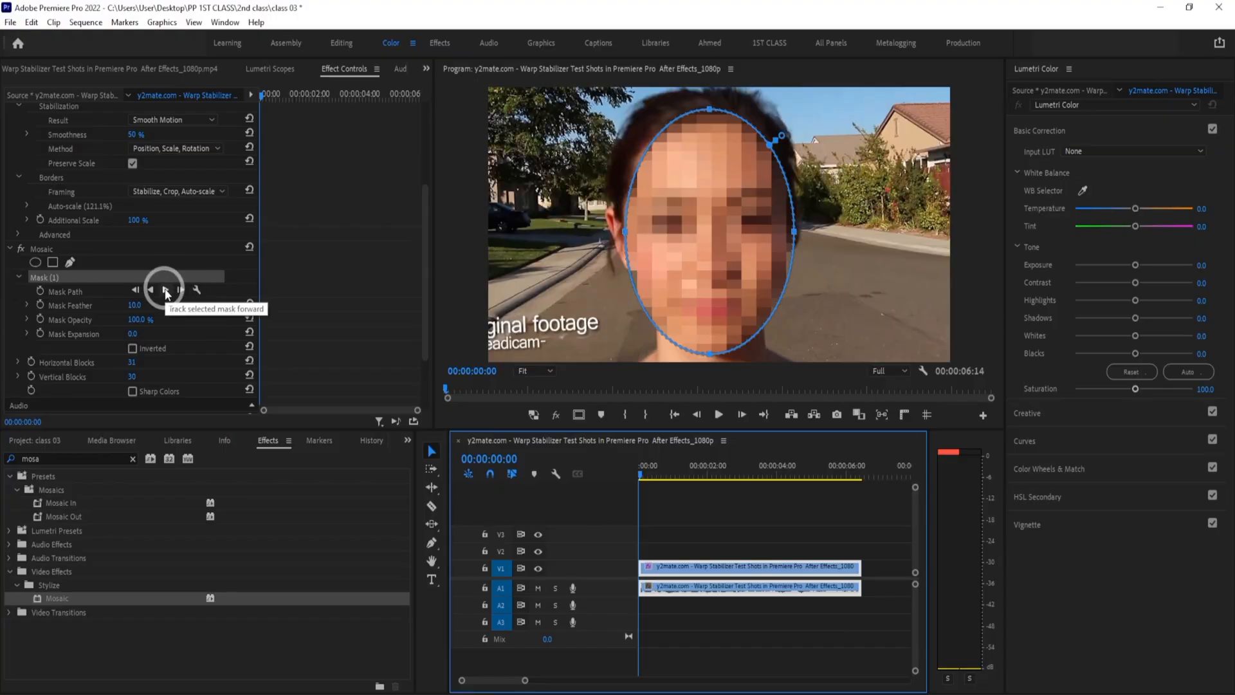
click(166, 290)
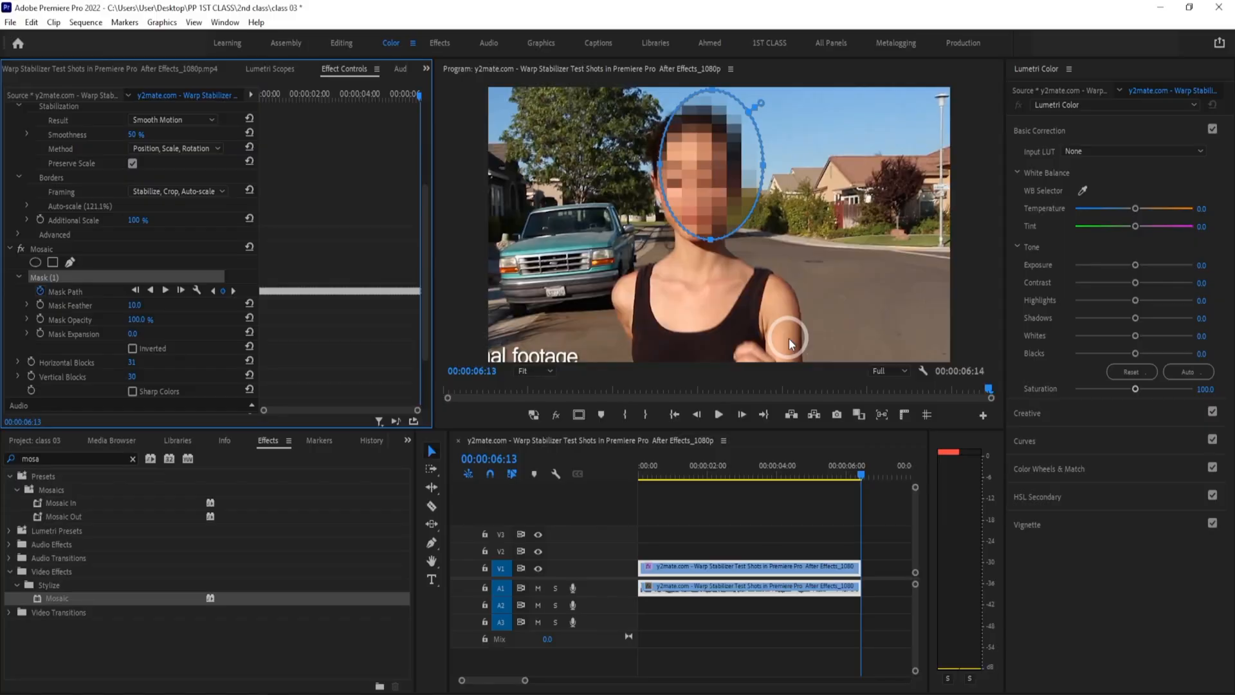
drag(842, 474, 353, 452)
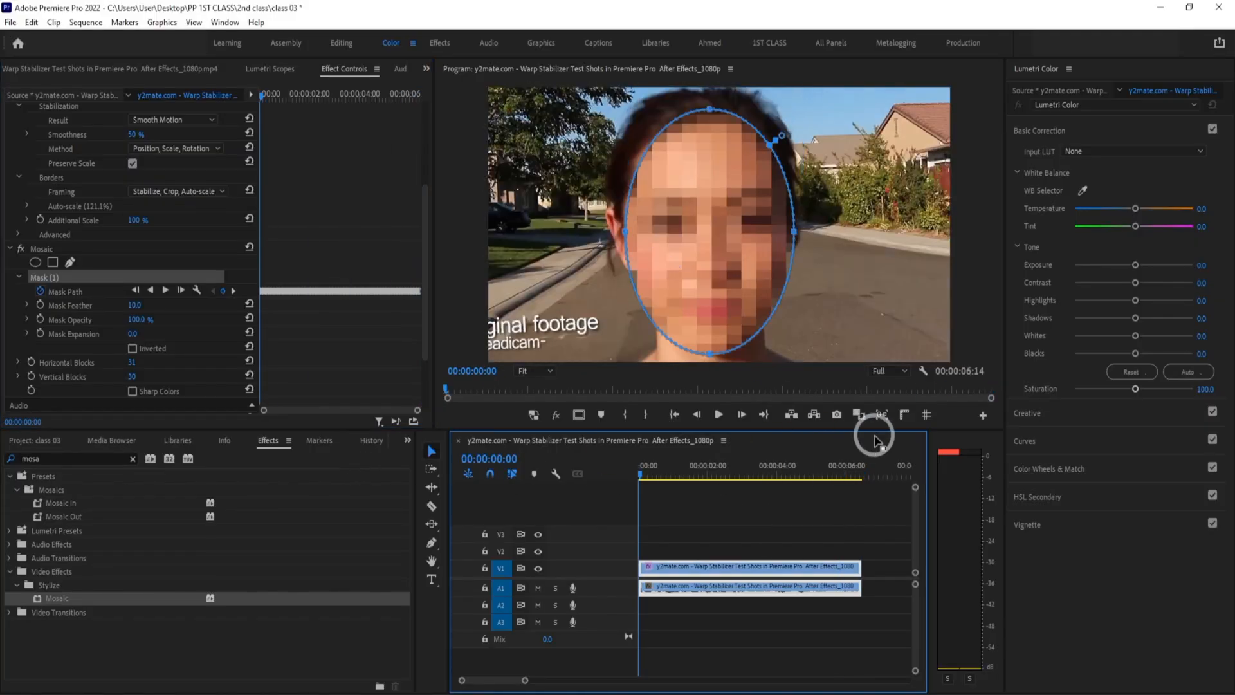
key(space)
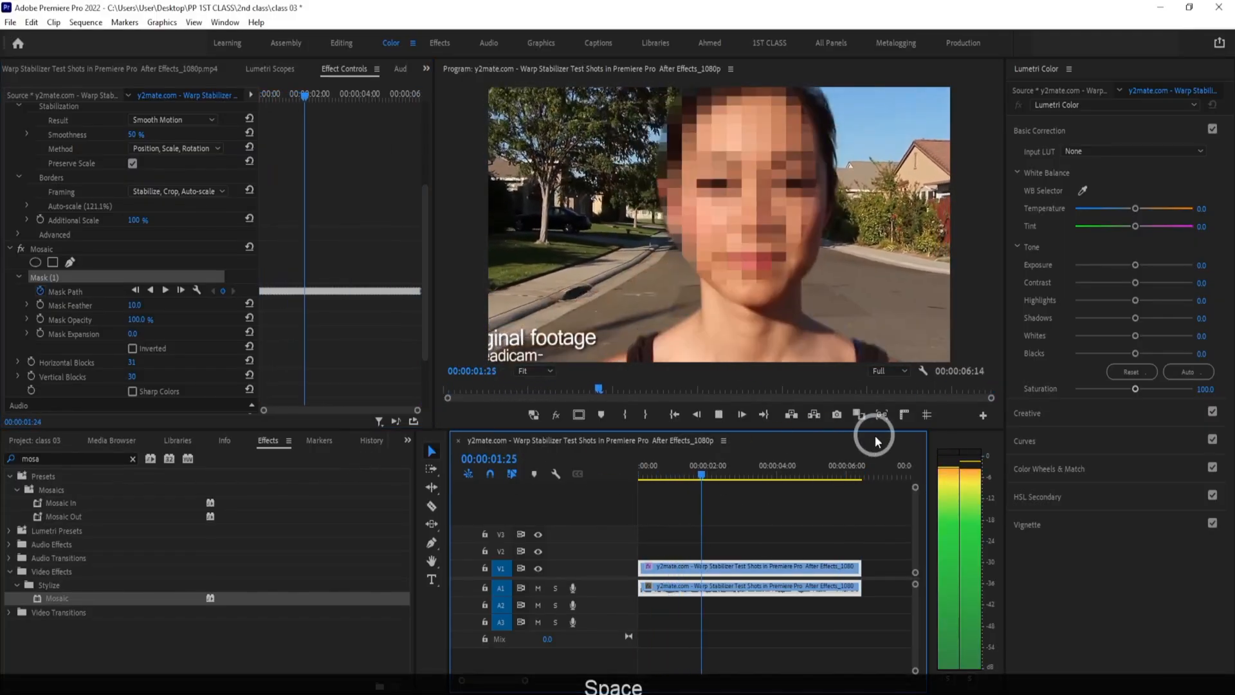
key(space)
Try tracking the Mosaic mask backward from 00:00:01:07, and undo that tracking
drag(702, 469, 682, 474)
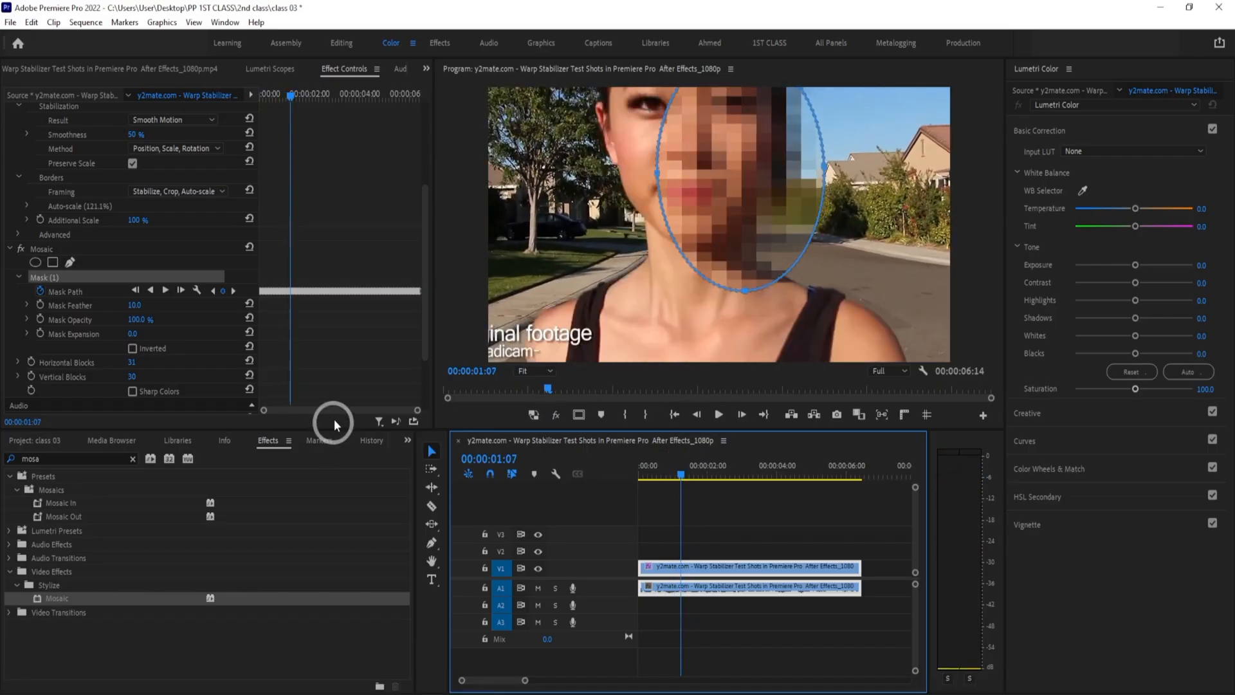
drag(417, 410, 349, 410)
click(151, 292)
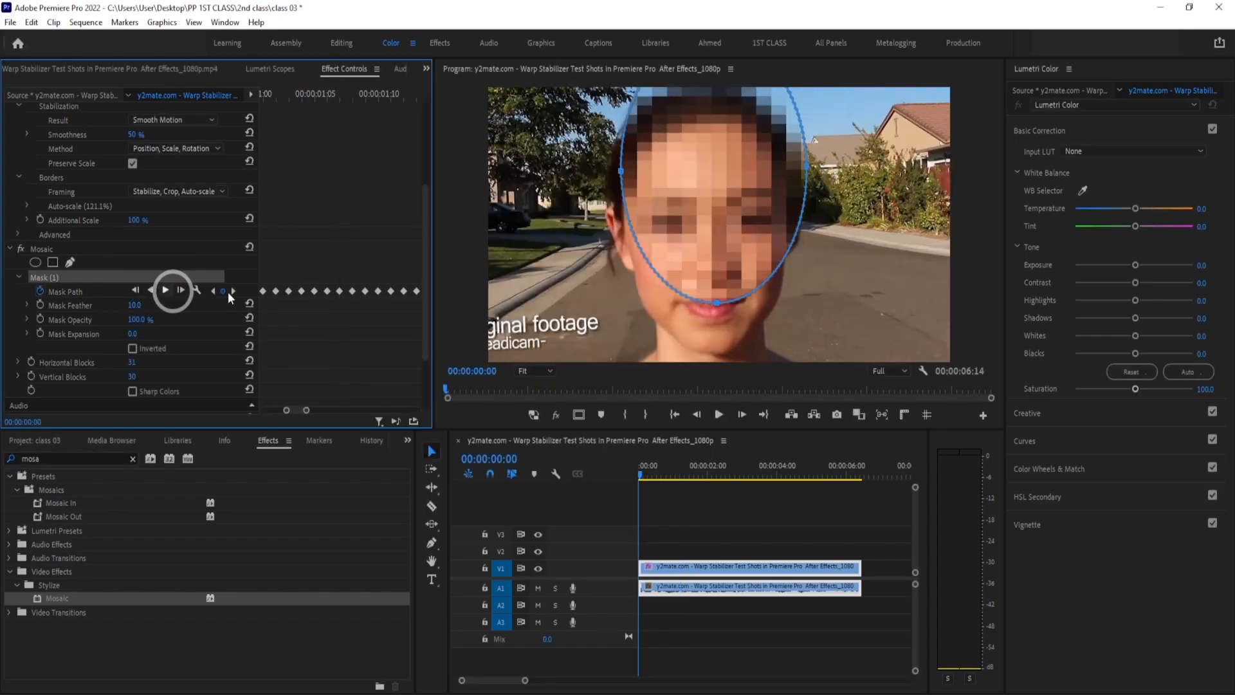
key(ctrl+z)
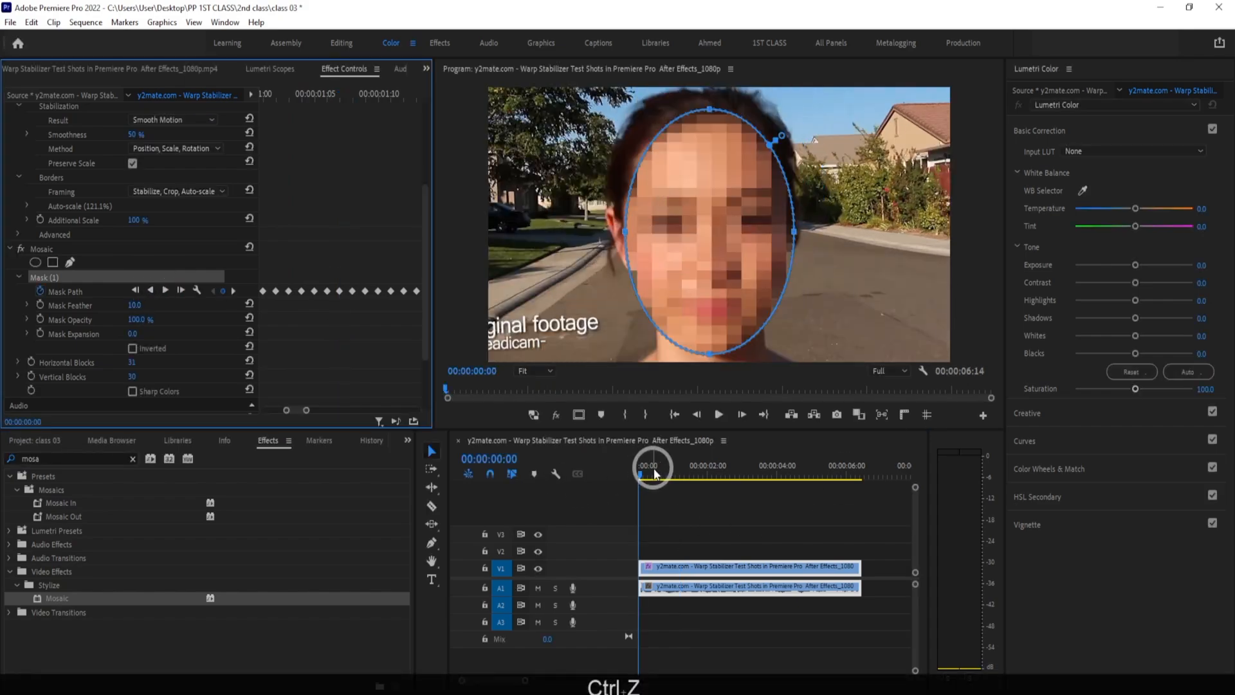
Move the Mosaic mask back over the face at 00:00:00:23, 00:00:00:24 and the following frame
drag(655, 476, 668, 477)
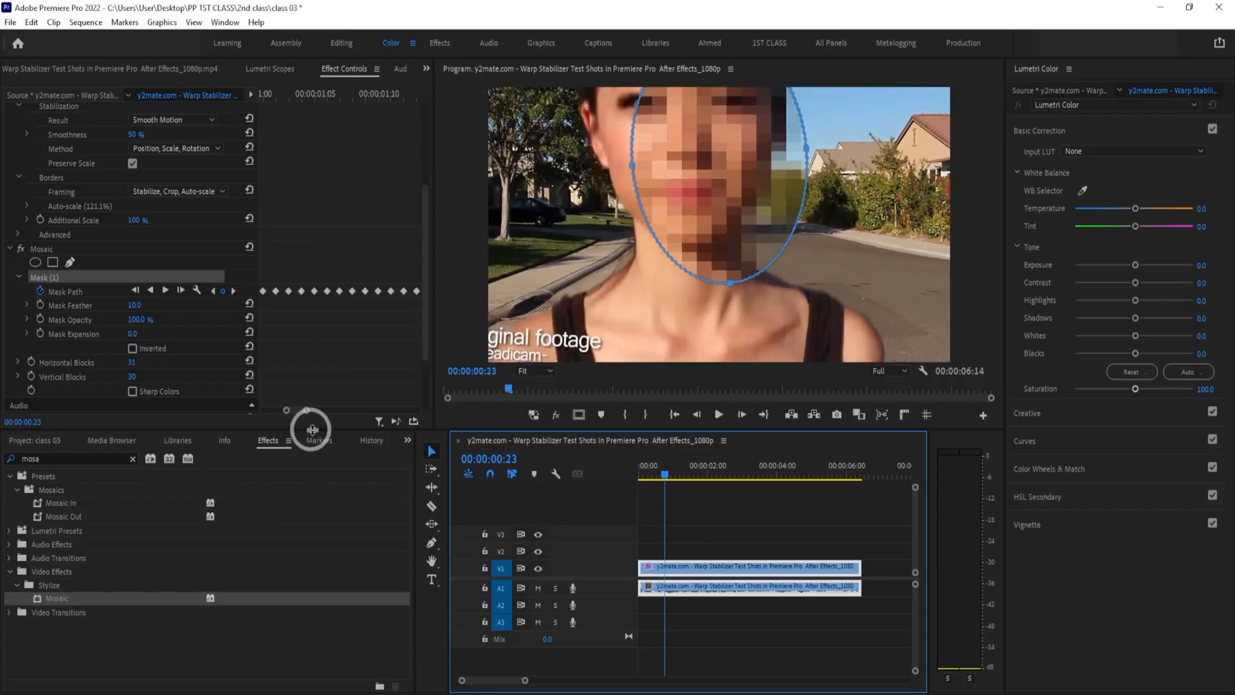
mouse_move(307, 410)
mouse_down()
mouse_move(318, 408)
mouse_move(307, 410)
mouse_up()
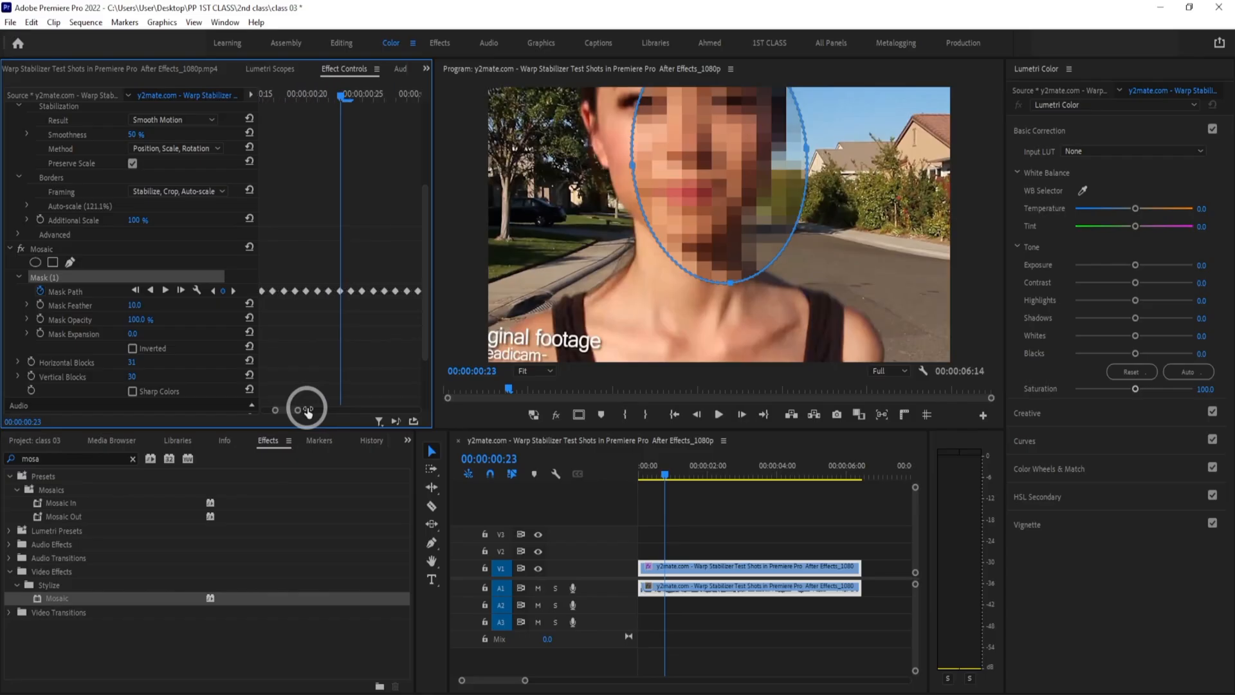
drag(731, 193, 698, 166)
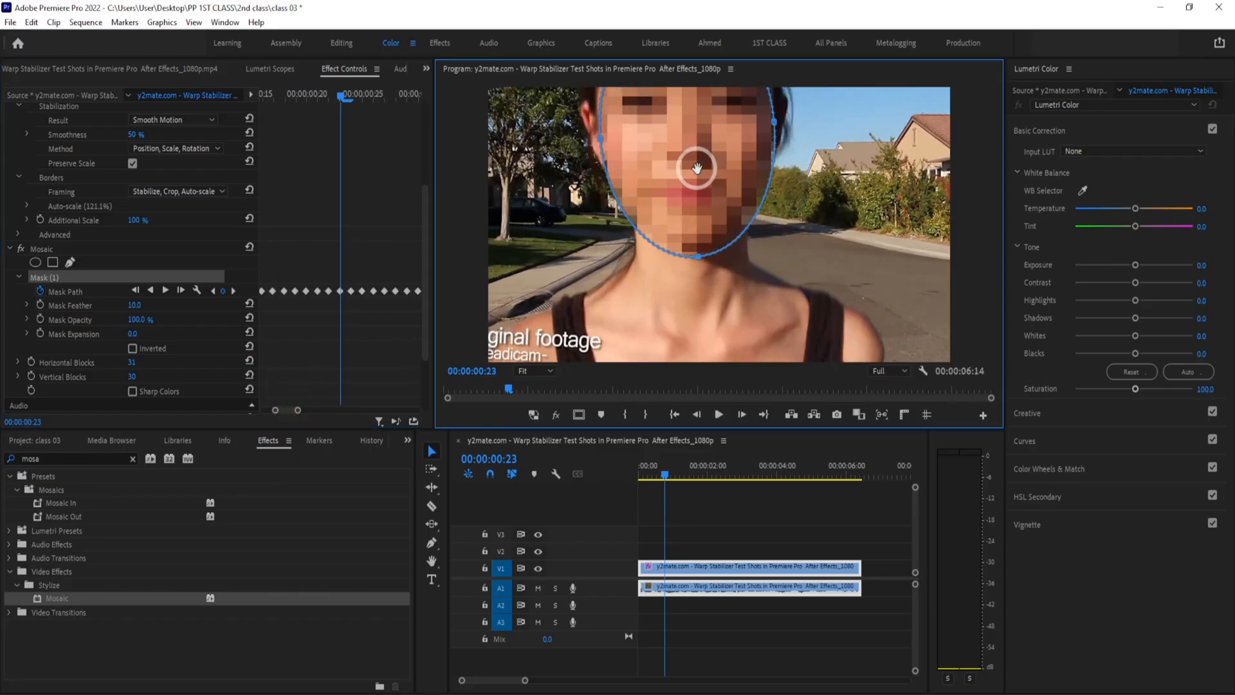
drag(343, 92, 353, 94)
drag(739, 179, 703, 127)
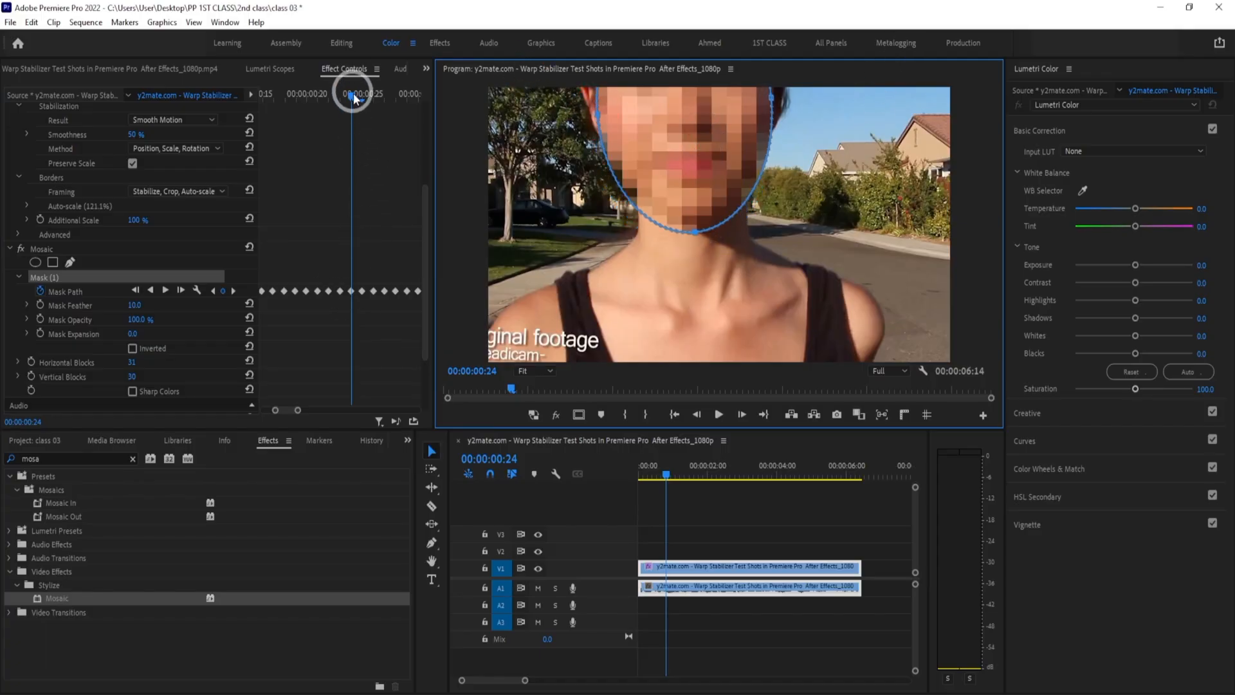
drag(354, 97, 363, 105)
drag(697, 165, 657, 104)
Re-centre the Mosaic mask on the face at frames 00:00:00:27, 00:00:00:28, 00:00:00:29 and 00:00:01:00
drag(361, 98, 384, 98)
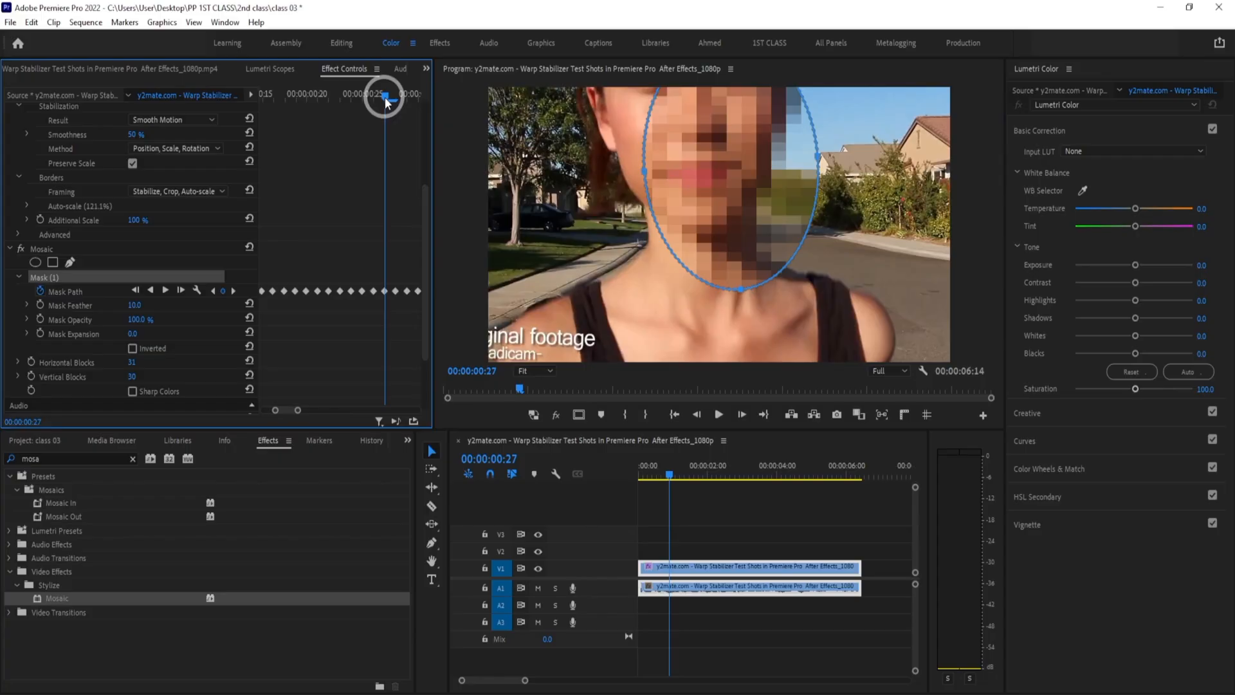
drag(780, 167, 726, 101)
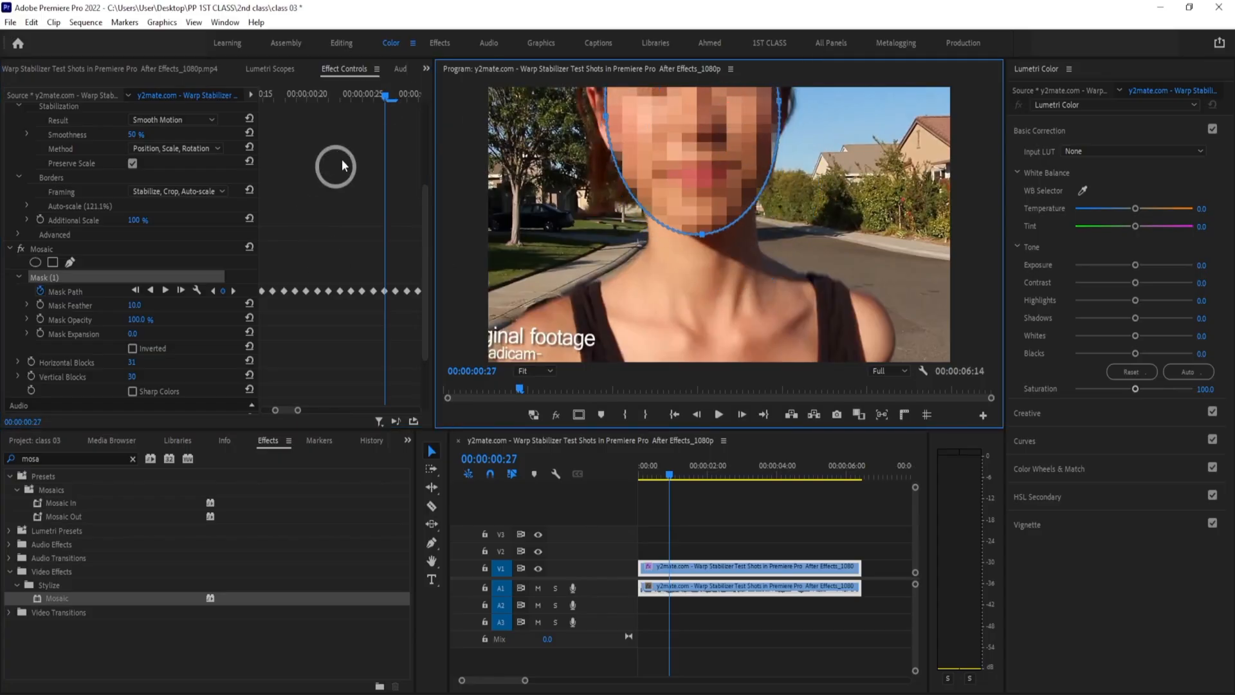
drag(386, 100, 399, 102)
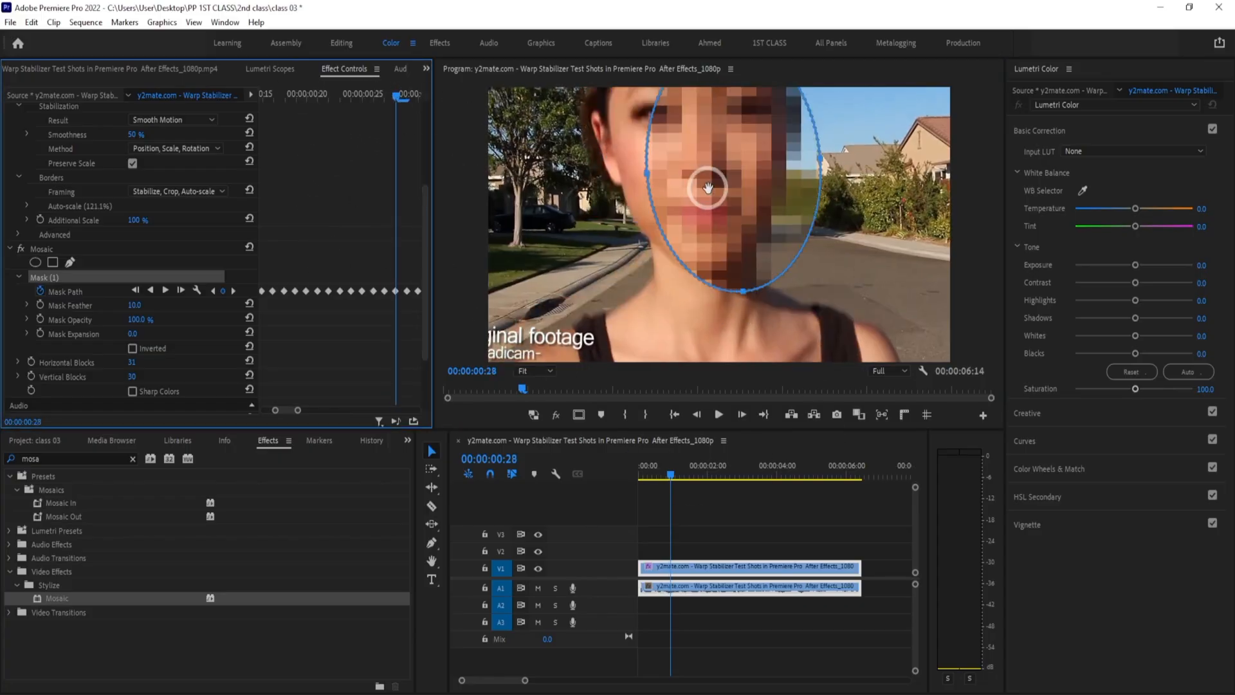
drag(708, 188, 699, 167)
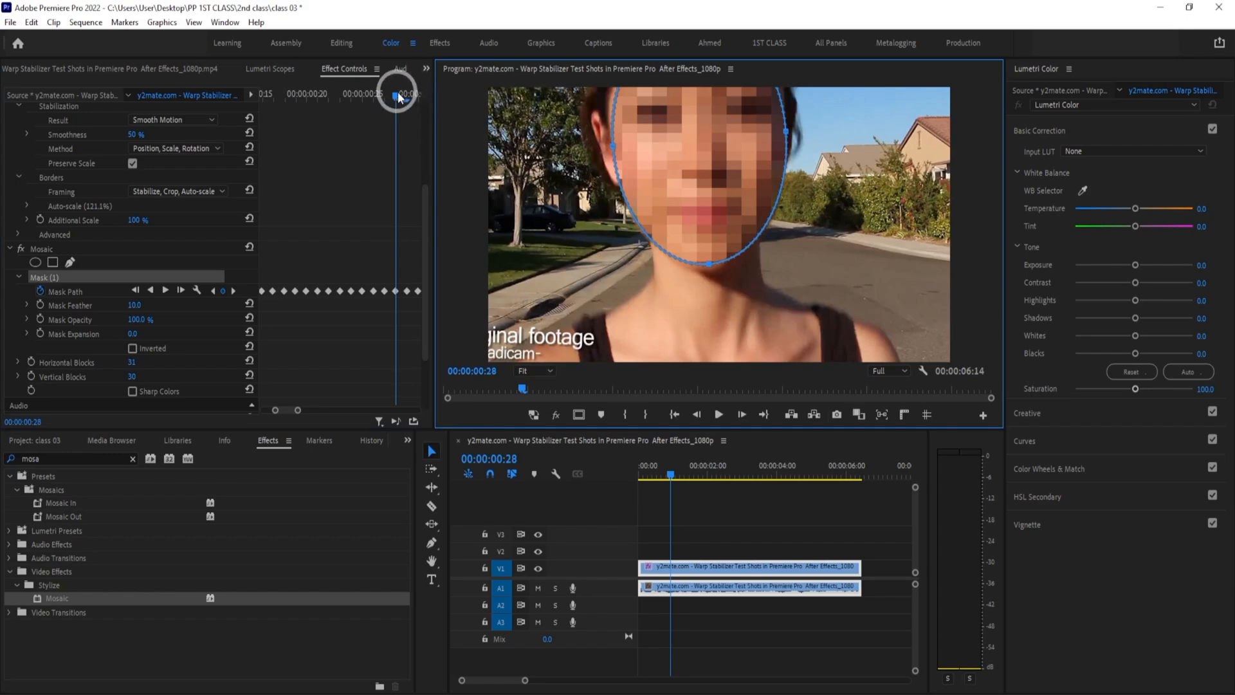
drag(399, 97, 407, 94)
drag(734, 182, 712, 207)
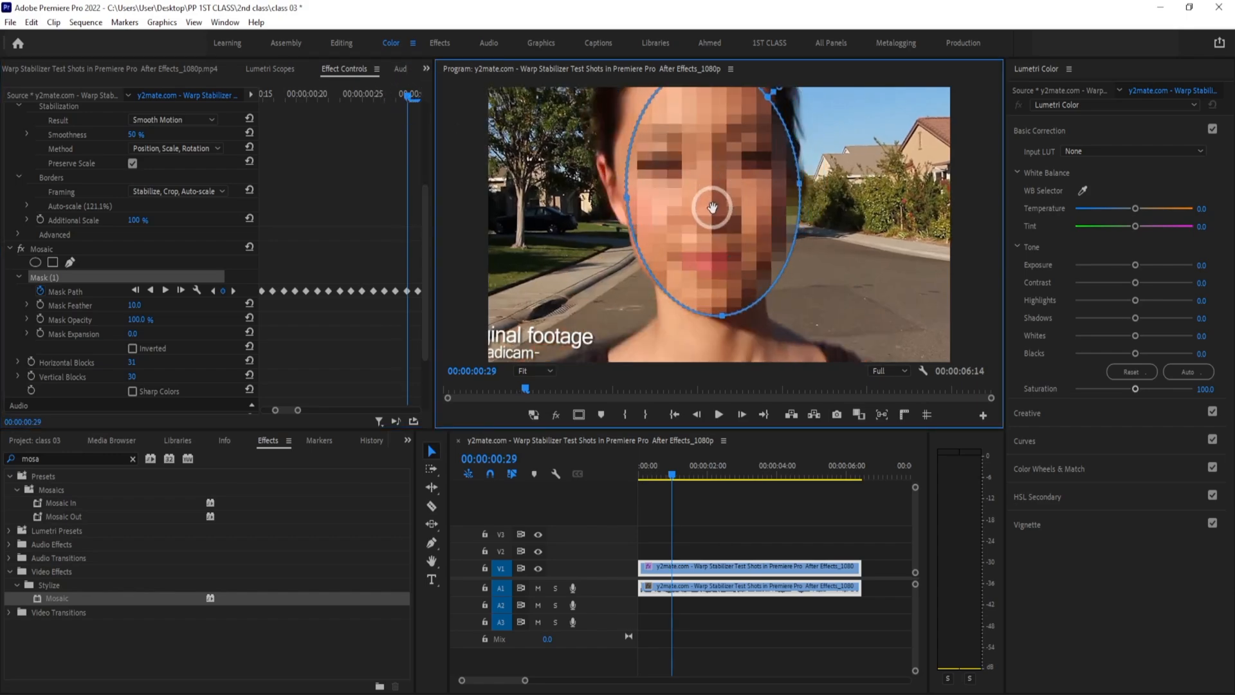
drag(405, 96, 417, 96)
drag(712, 207, 736, 229)
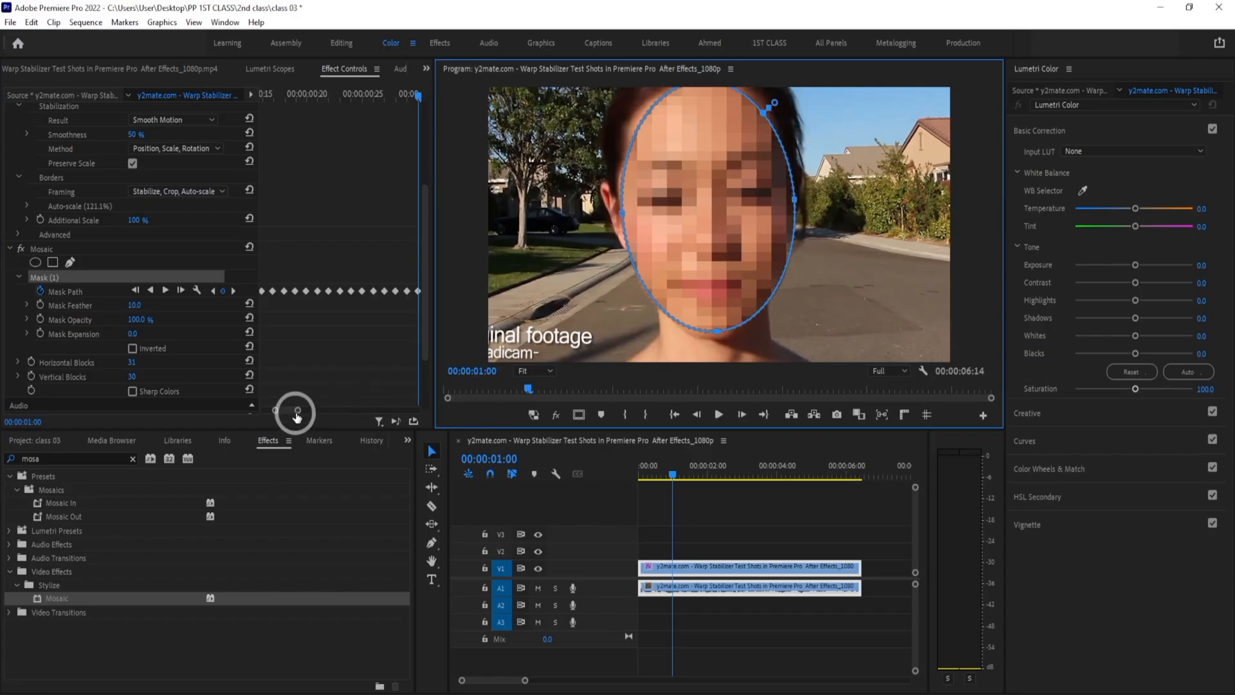
Track the Mosaic mask forward frame by frame, re-centring it on the face at 00:00:01:01 and 00:00:01:03
drag(296, 415, 299, 408)
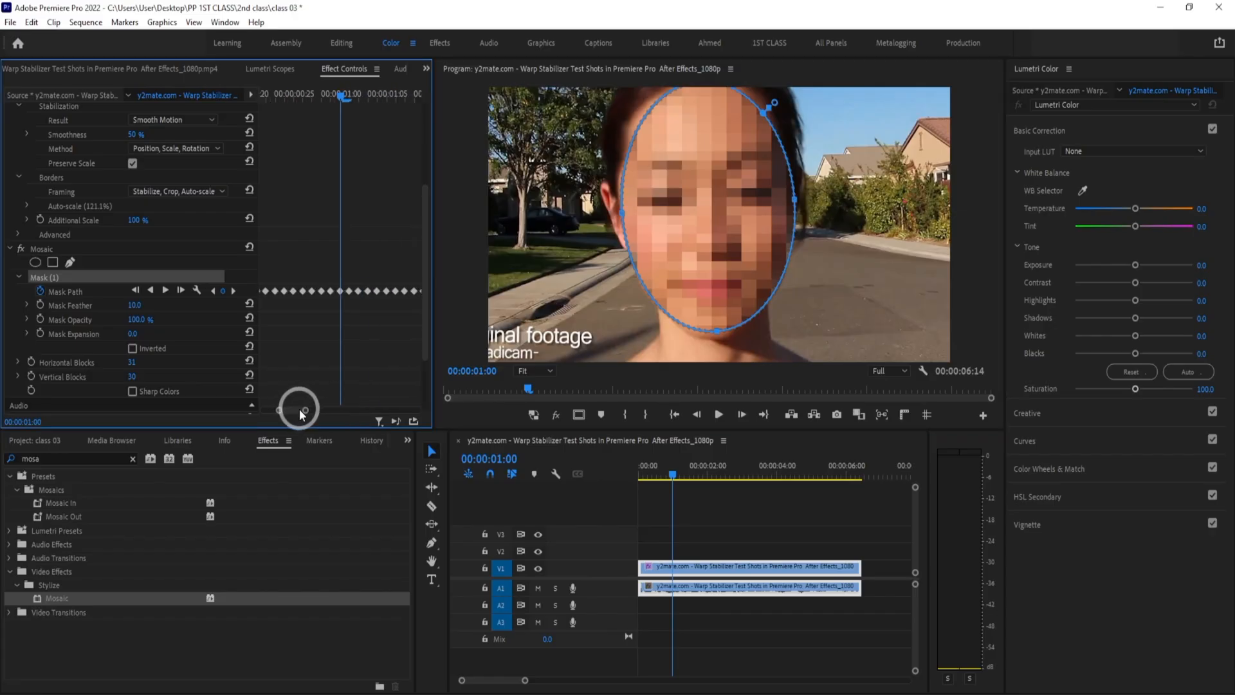
click(182, 291)
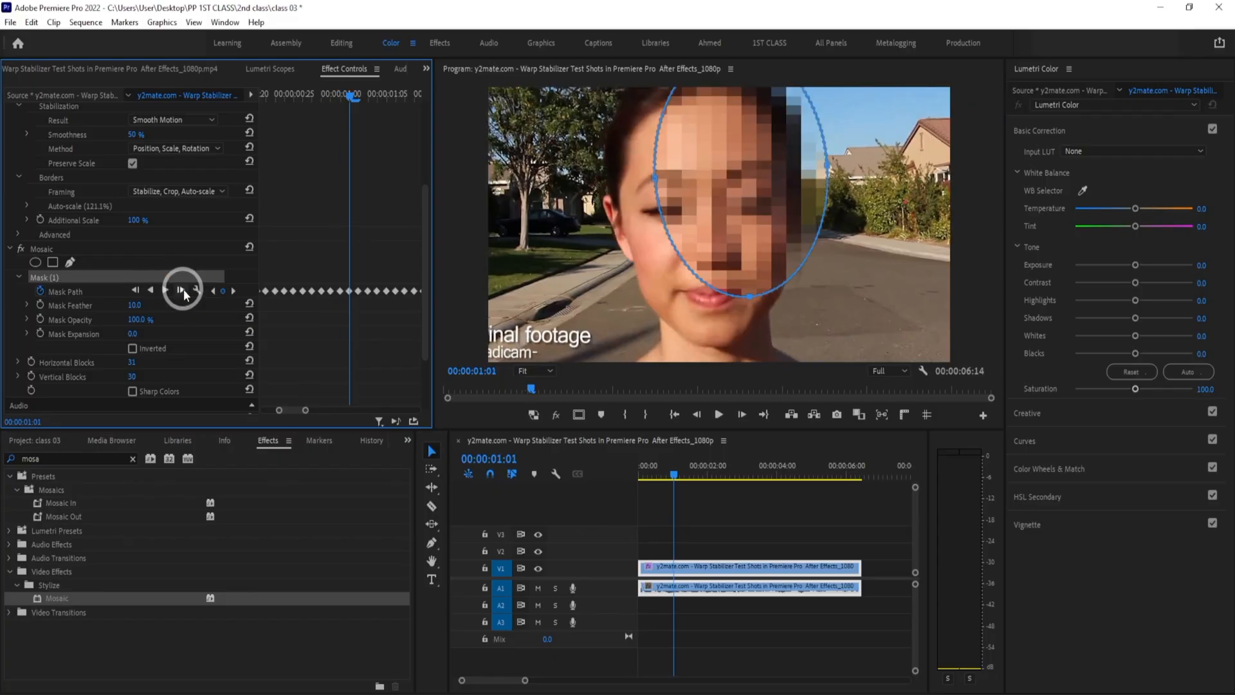
drag(729, 218, 710, 288)
click(184, 291)
click(183, 291)
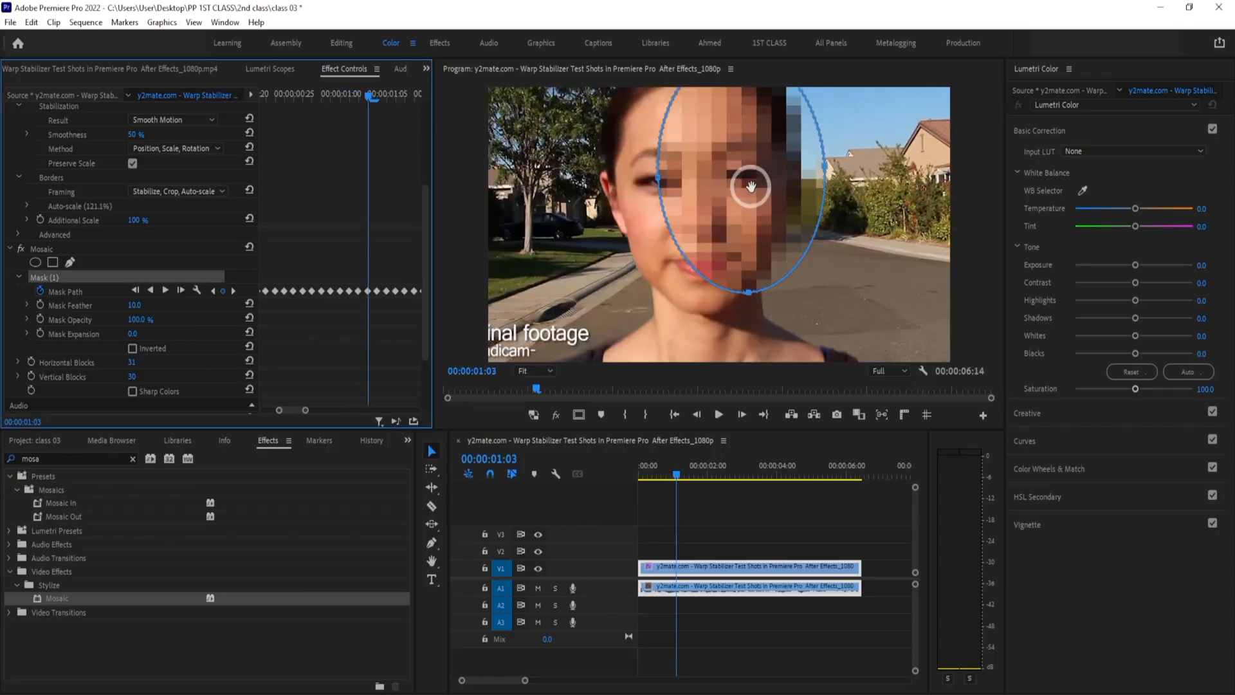
drag(745, 185, 685, 198)
Continue tracking the Mosaic mask one frame at a time, repositioning it over the face at 00:00:01:05, 00:00:01:06 and 00:00:01:07
click(183, 289)
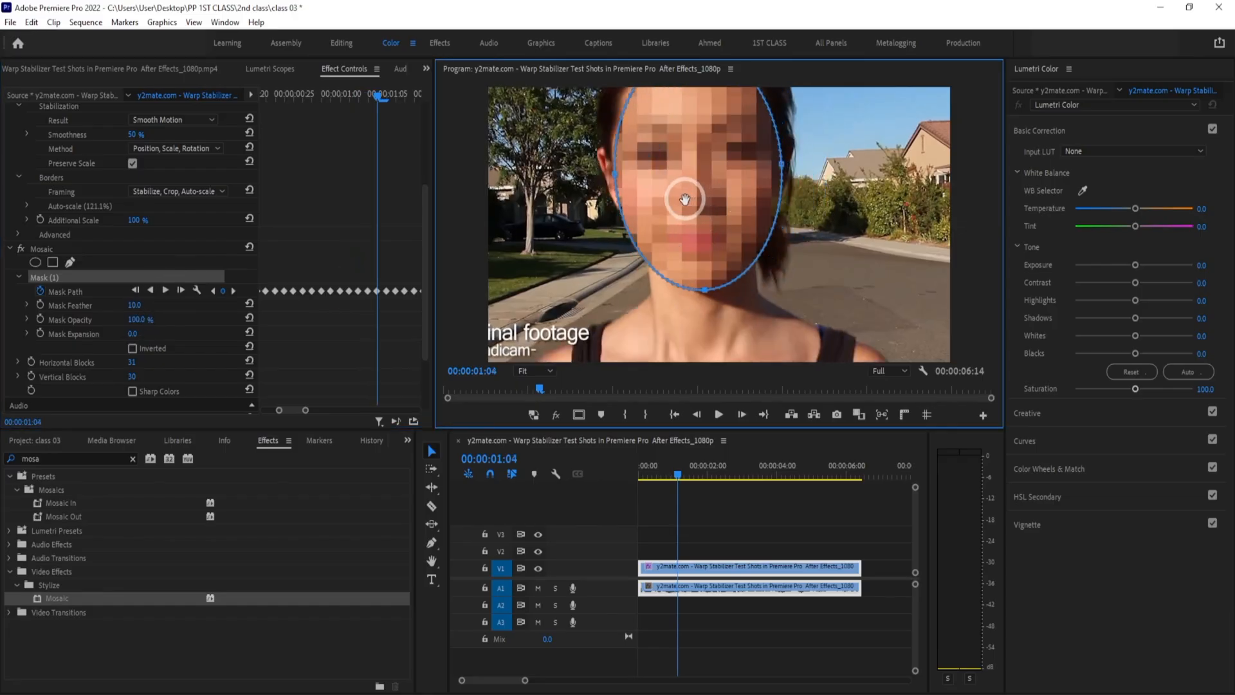
click(183, 291)
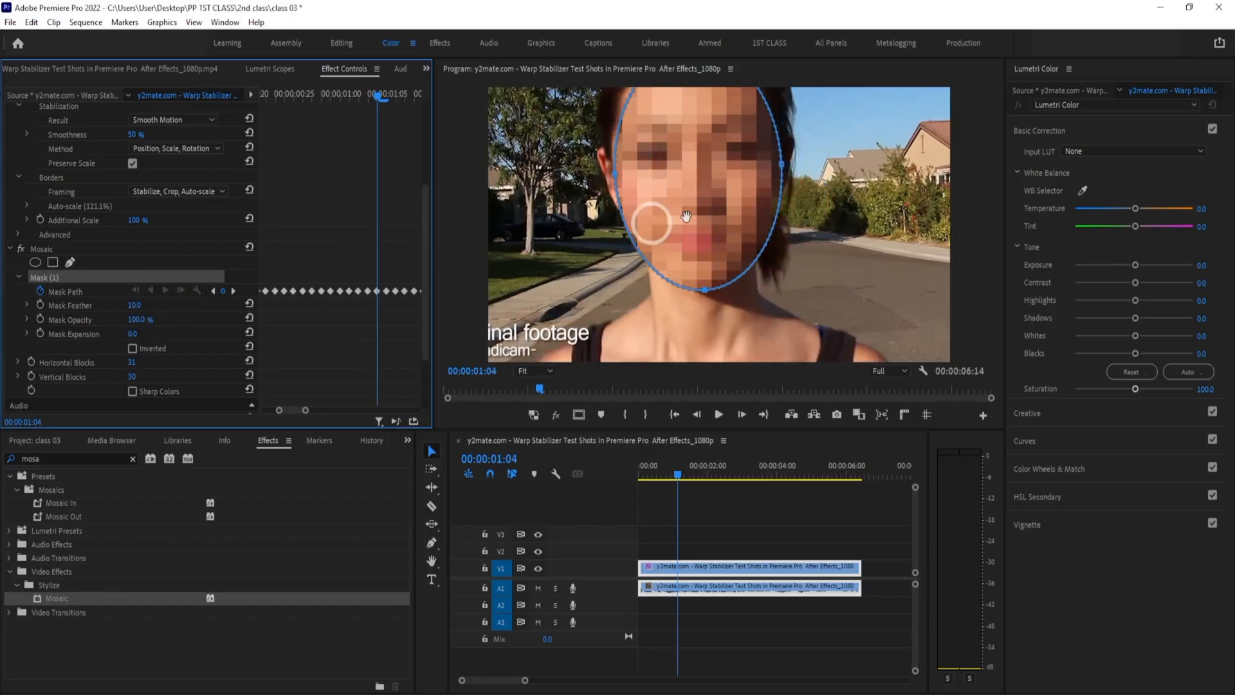
drag(725, 185, 689, 170)
click(194, 291)
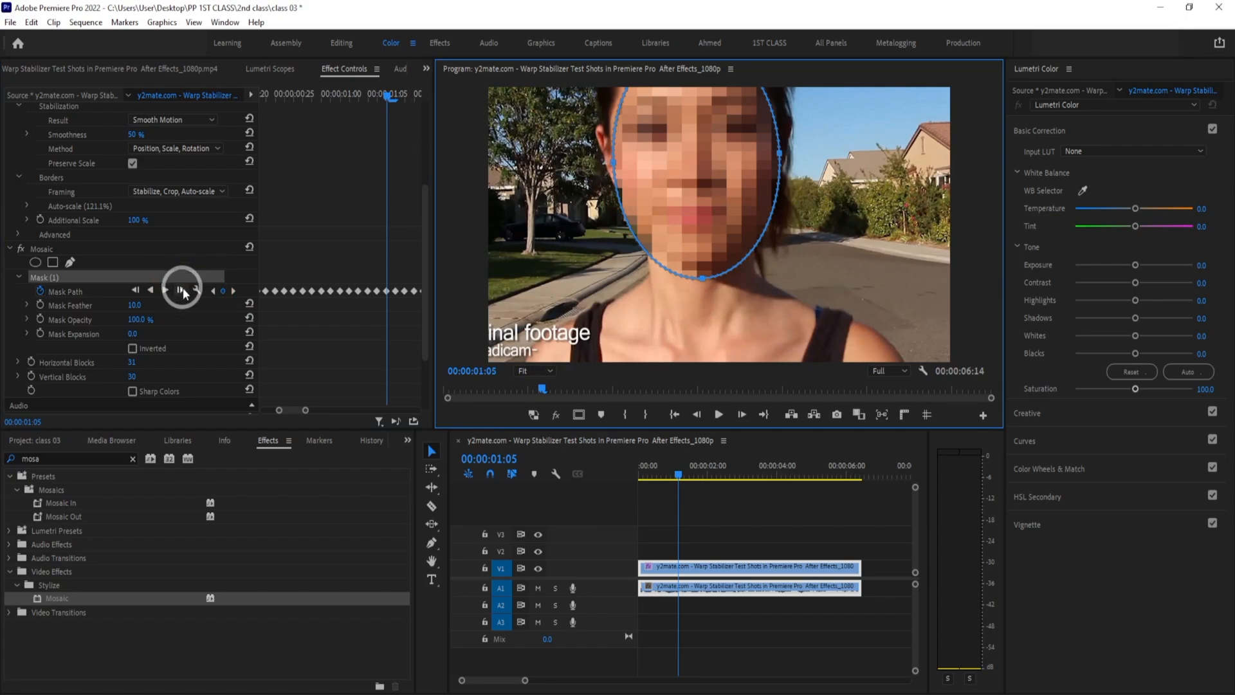
click(183, 290)
drag(713, 213, 662, 191)
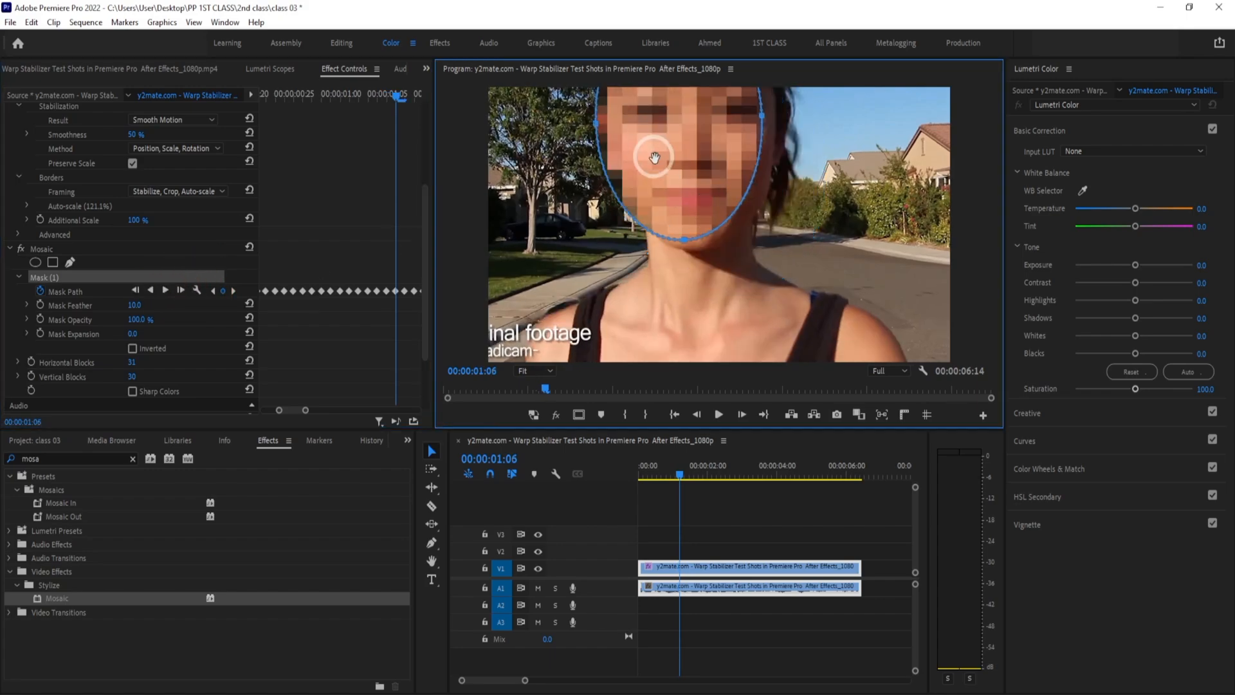
click(164, 291)
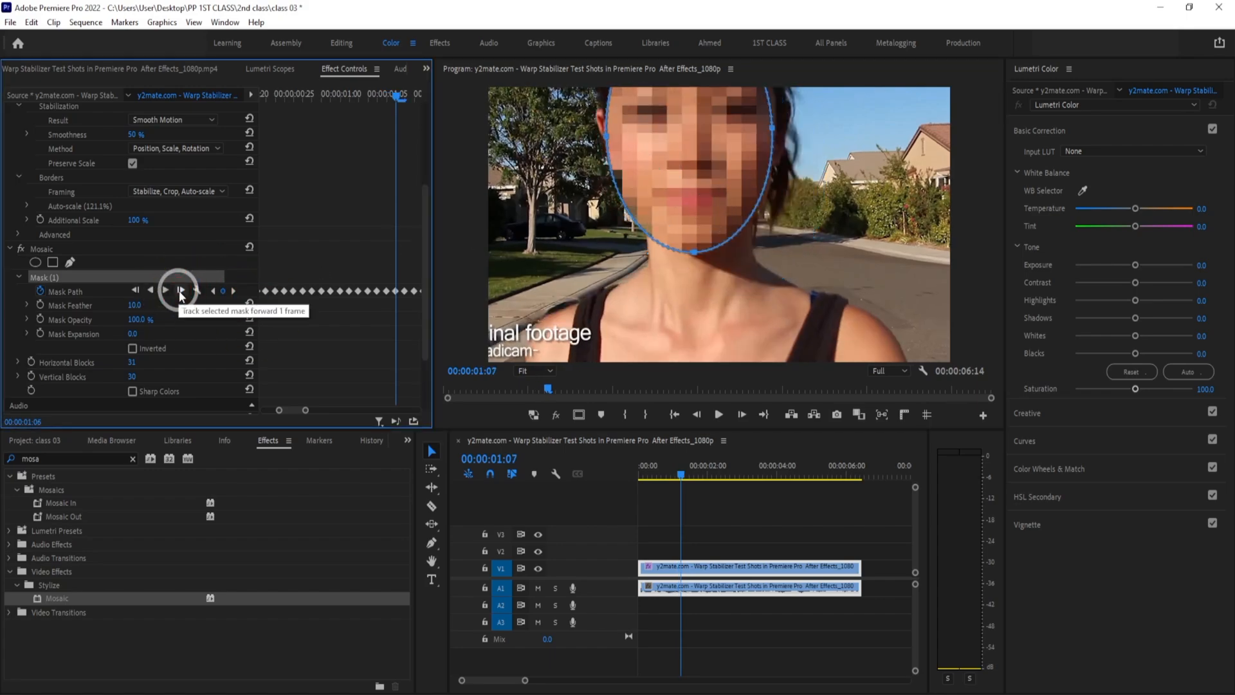
drag(797, 218, 729, 173)
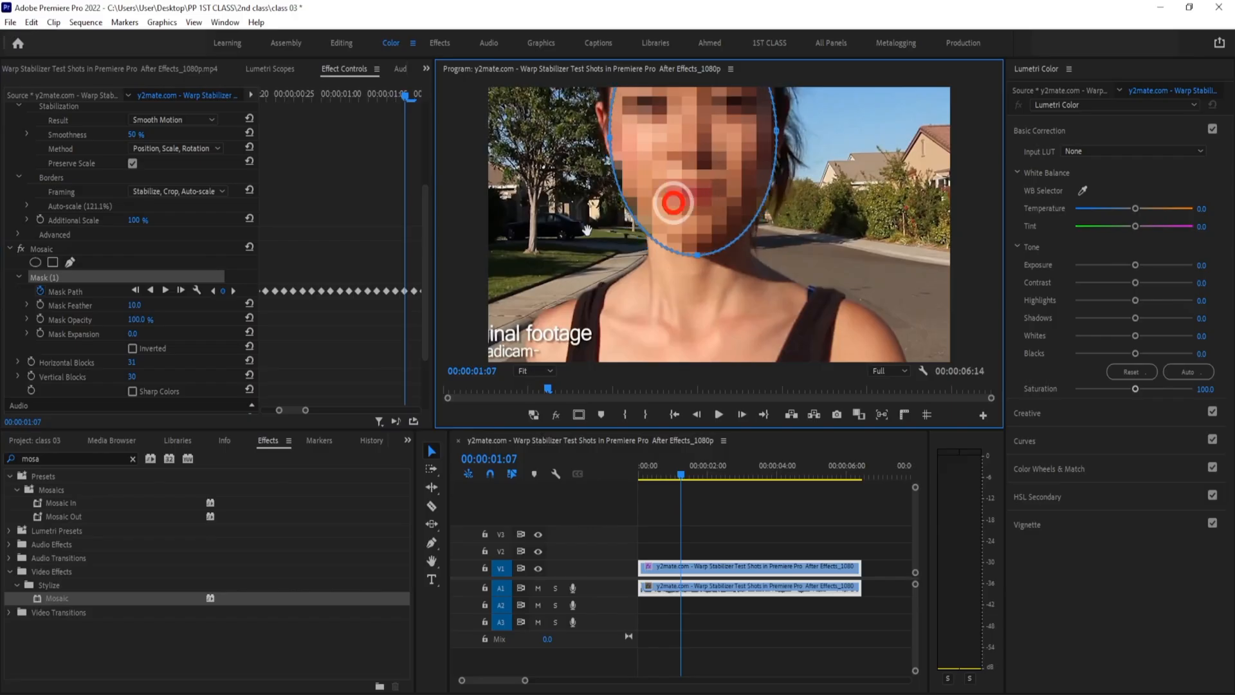
Track the Mosaic mask forward to the end of the clip and play back the result, pausing at 00:00:04:08
click(180, 291)
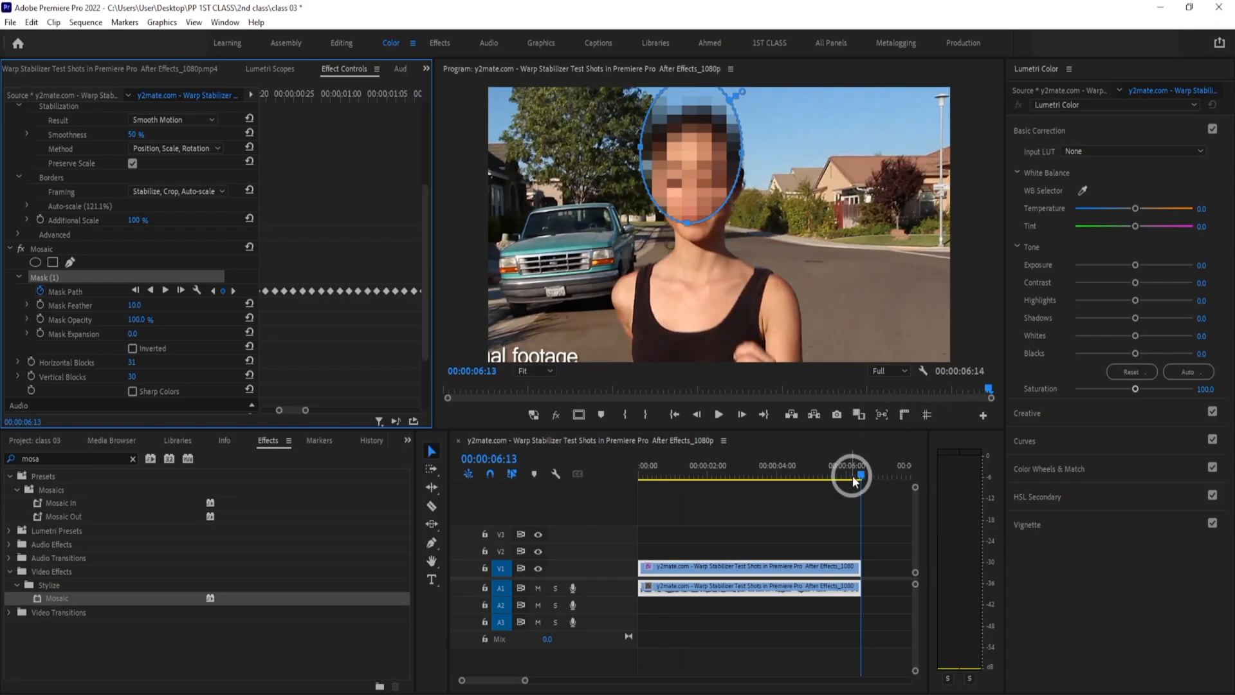
drag(857, 474, 326, 543)
key(space)
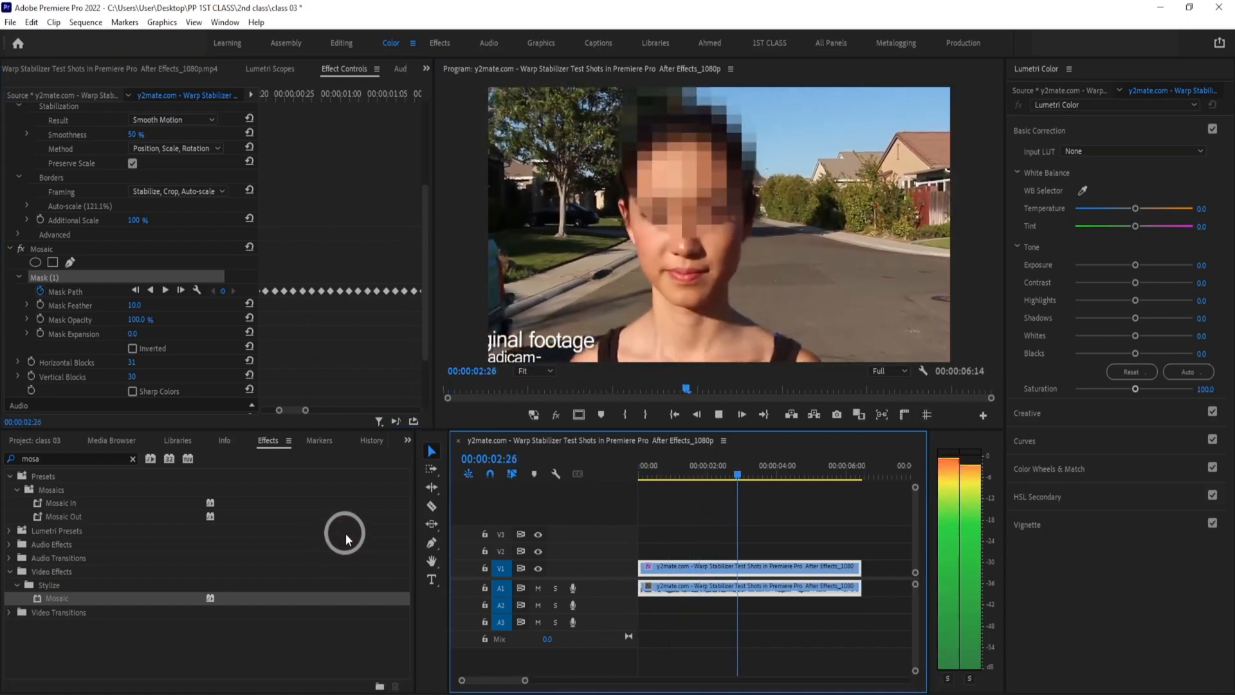
key(space)
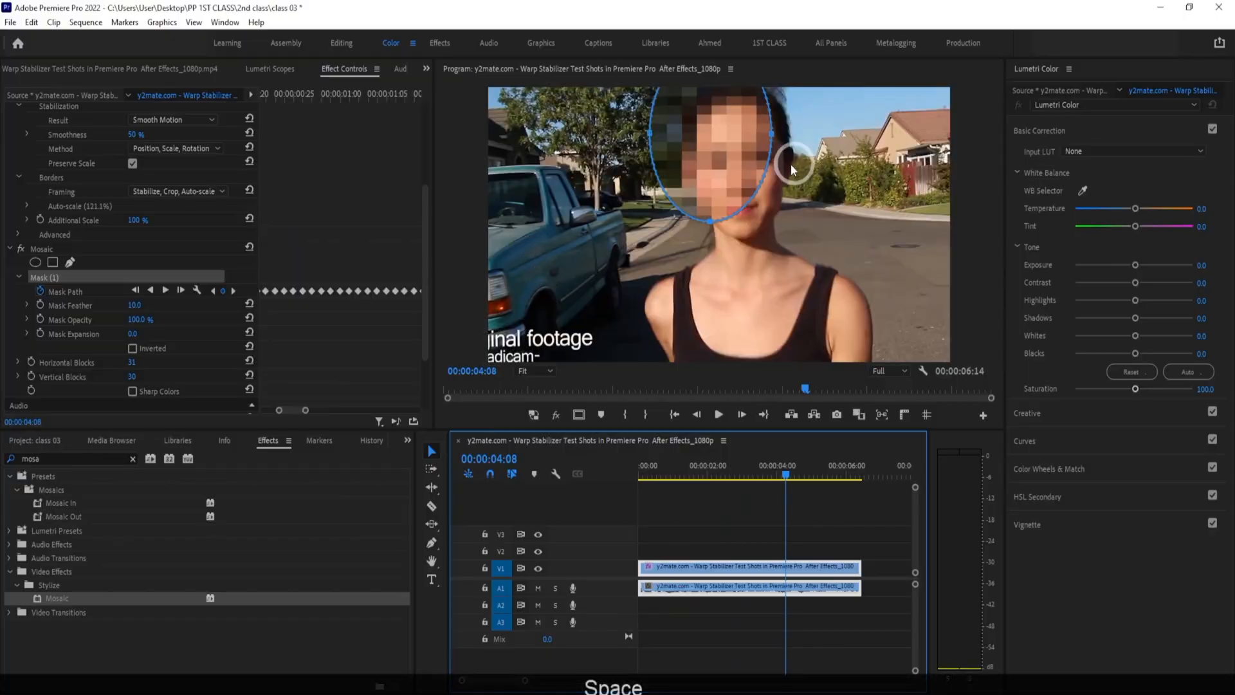
Move the Mosaic mask back onto the face at 00:00:04:08 and 00:00:04:22
drag(725, 167, 759, 187)
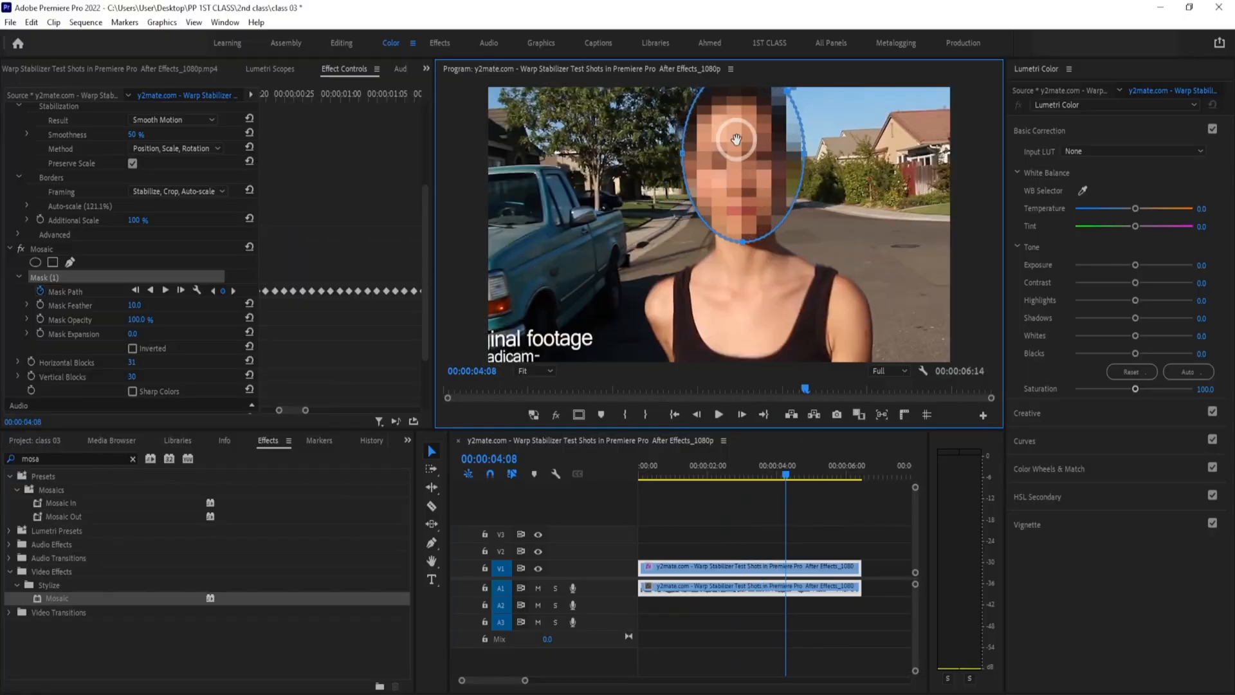
key(space)
drag(741, 153, 794, 202)
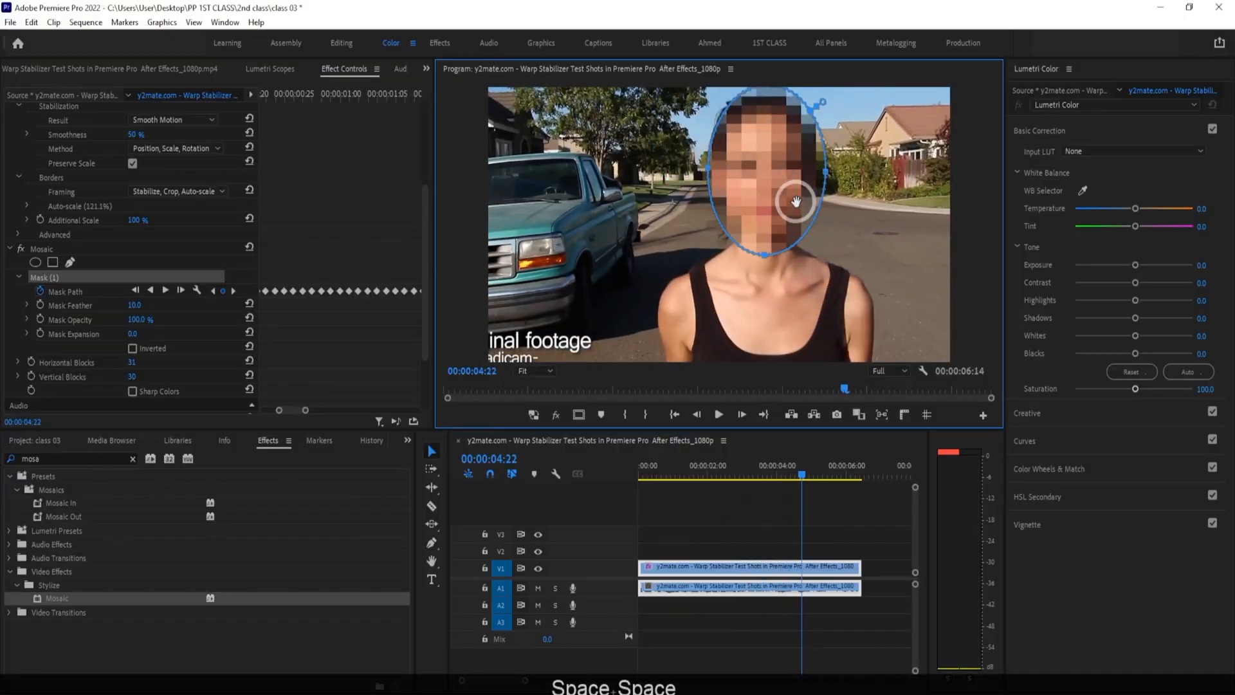
Centre the Mosaic mask on the face at 00:00:05:08 and raise its lower edge to the chin
key(space)
key(space)
drag(694, 179, 769, 165)
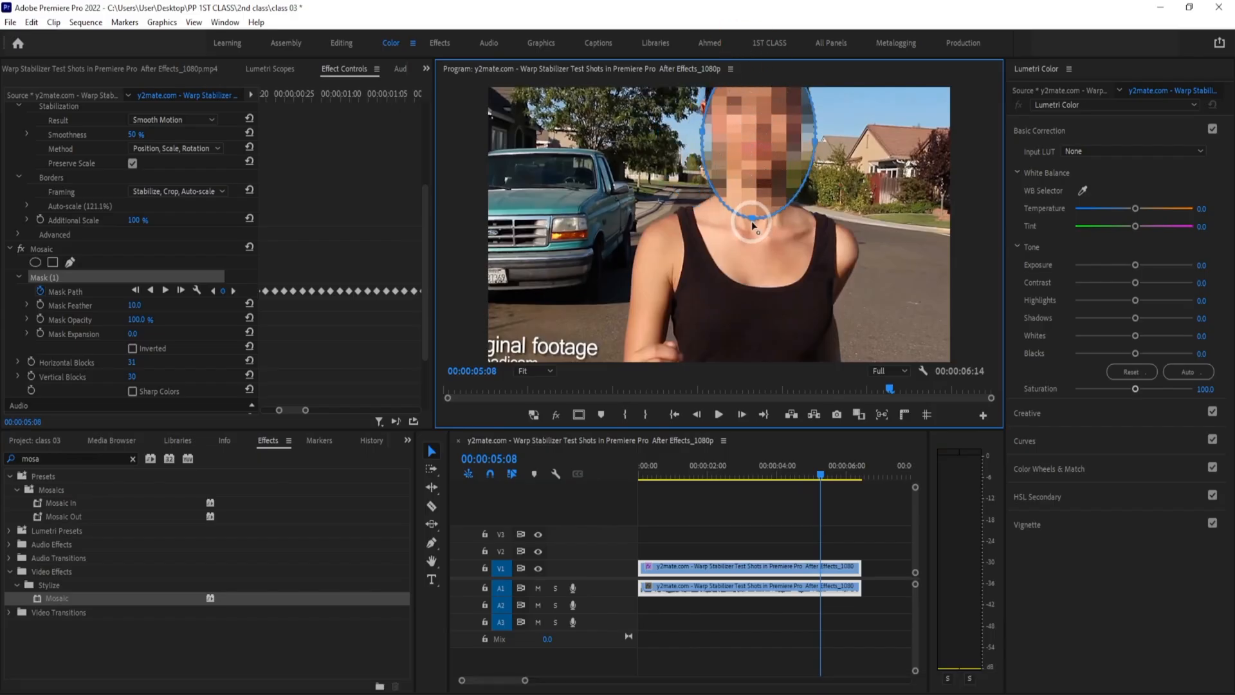
drag(752, 221, 756, 177)
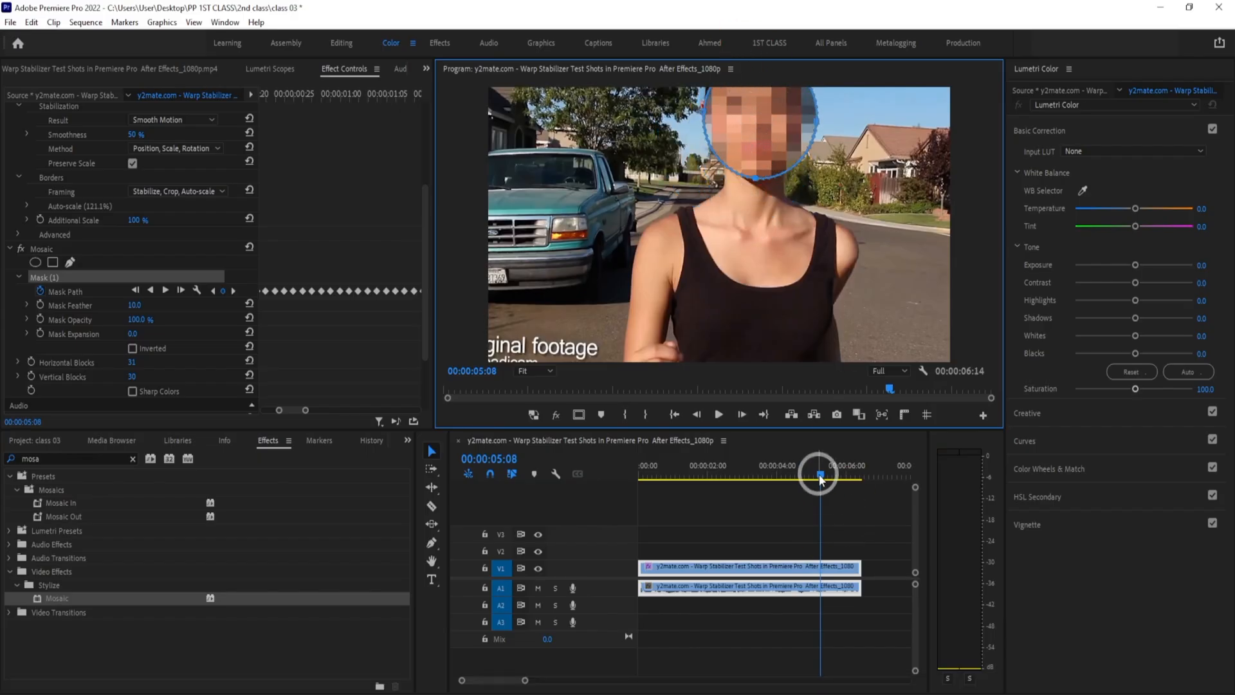
Correct the Mosaic mask's position over the face at 00:00:05:17, 00:00:06:08, 00:00:06:10 and one frame between the first two
drag(820, 477, 832, 482)
drag(697, 147, 747, 170)
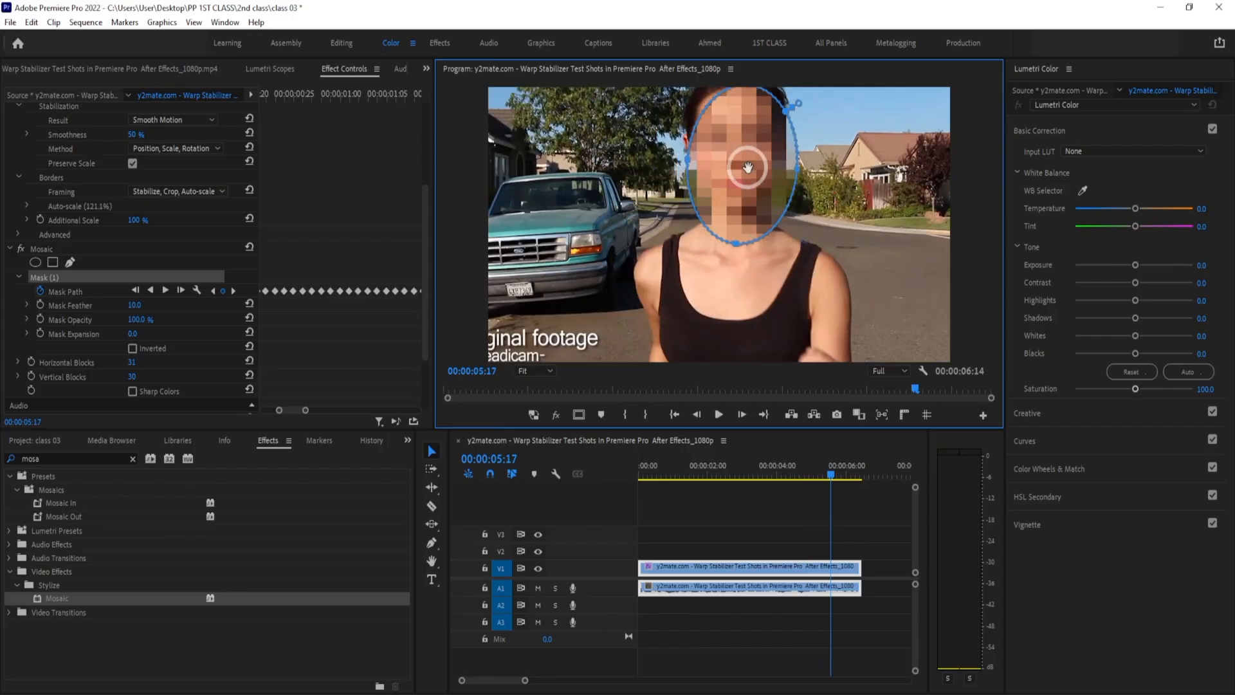
drag(835, 472, 847, 469)
drag(676, 180, 714, 160)
click(854, 470)
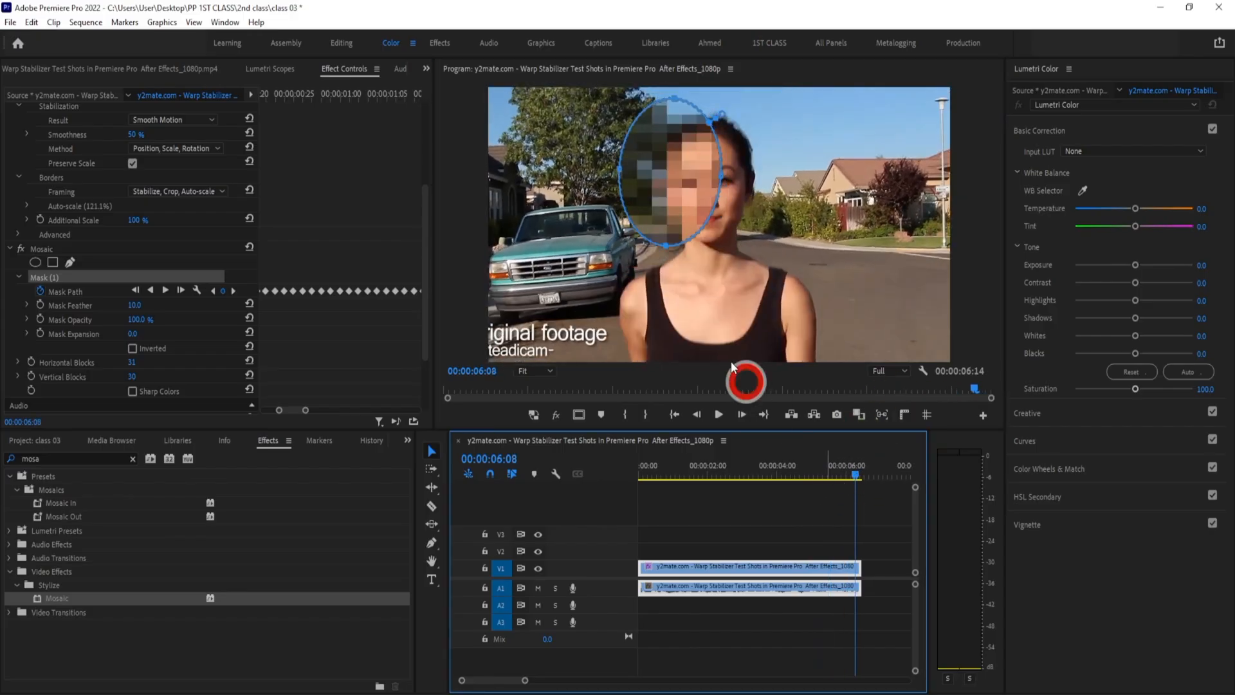
drag(670, 198, 704, 206)
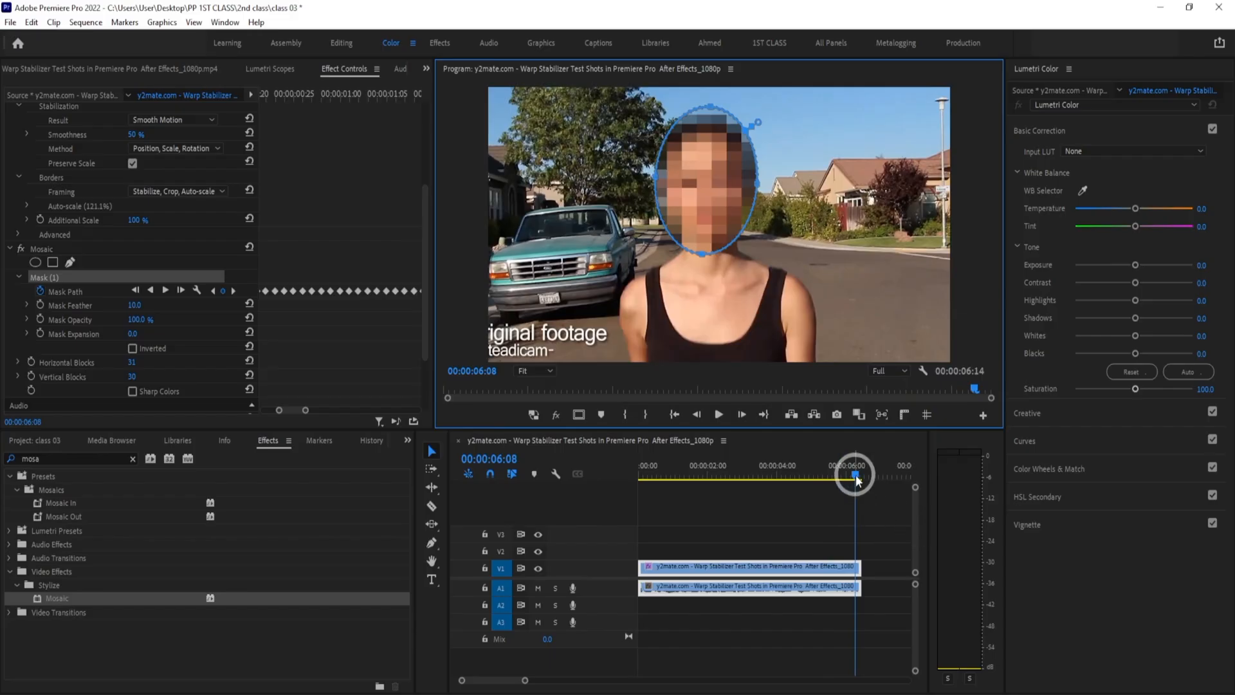
drag(855, 474, 857, 474)
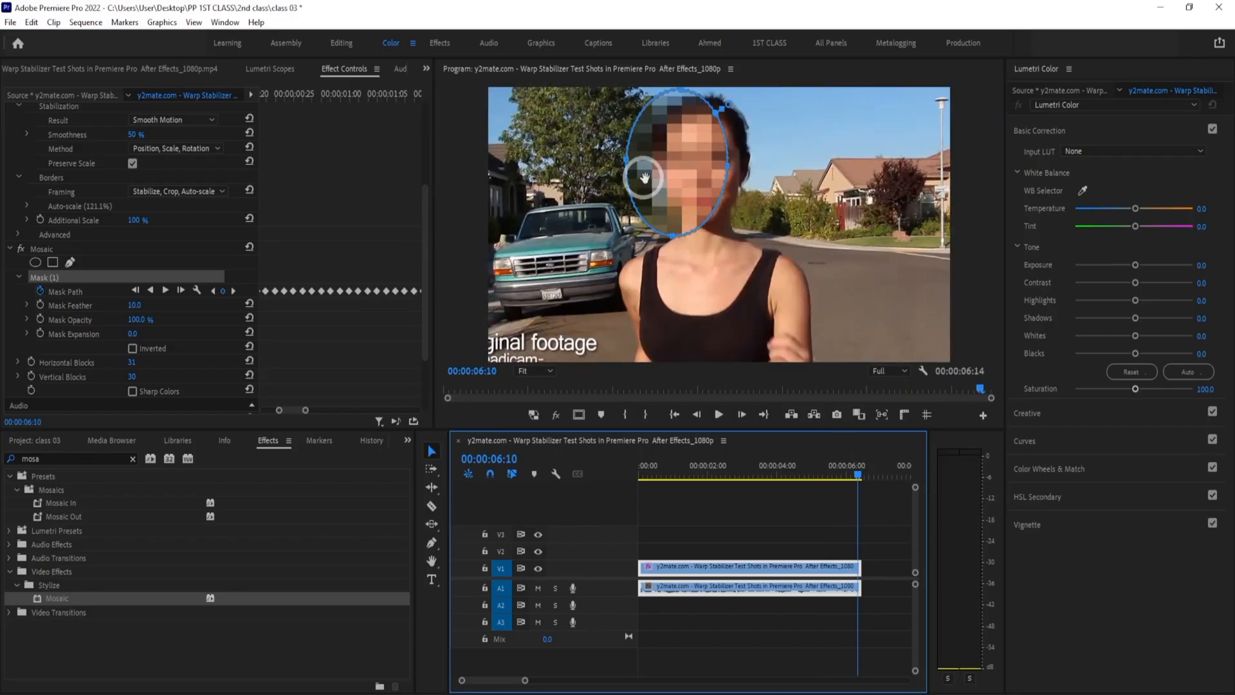
drag(634, 171, 700, 183)
Play the clip from the start up to 00:00:02:27 and re-centre the Mosaic mask on the face there
click(1050, 474)
drag(854, 469, 586, 490)
key(space)
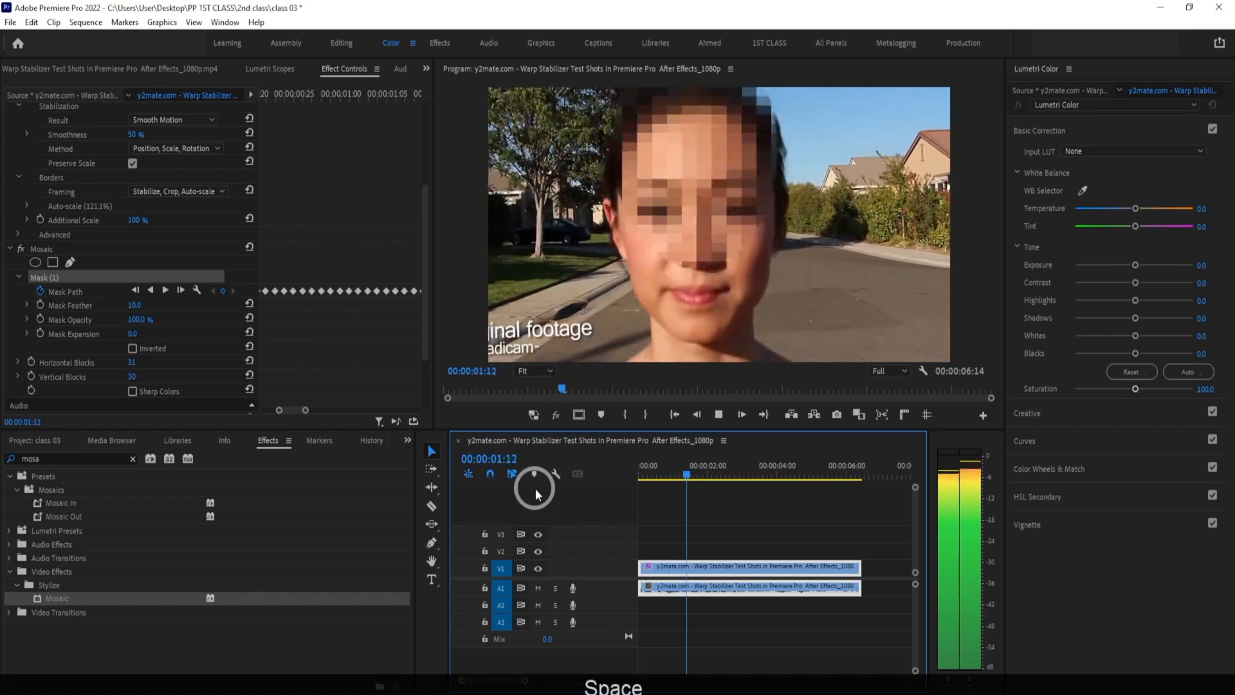
key(space)
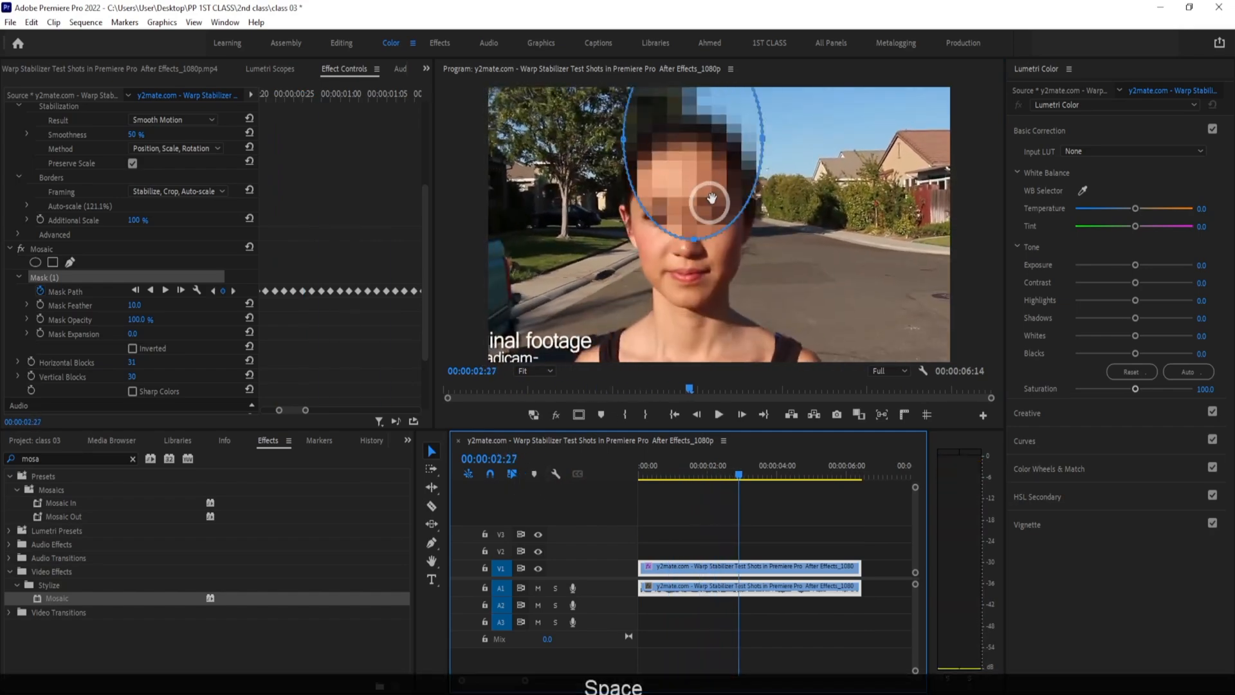
click(700, 282)
drag(701, 282, 710, 286)
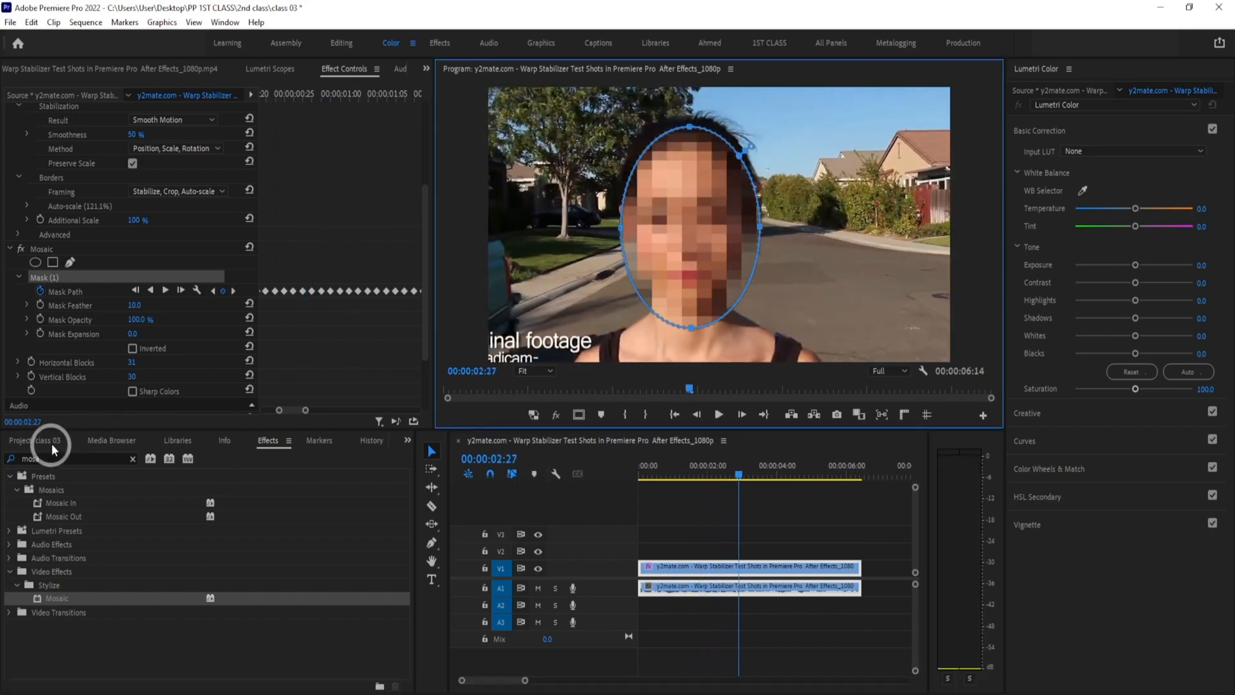
Load the original footage in the Source monitor and mark a 00:00:05:14 range of the seaside shot ending at 00:00:56:02
click(40, 440)
double_click(73, 549)
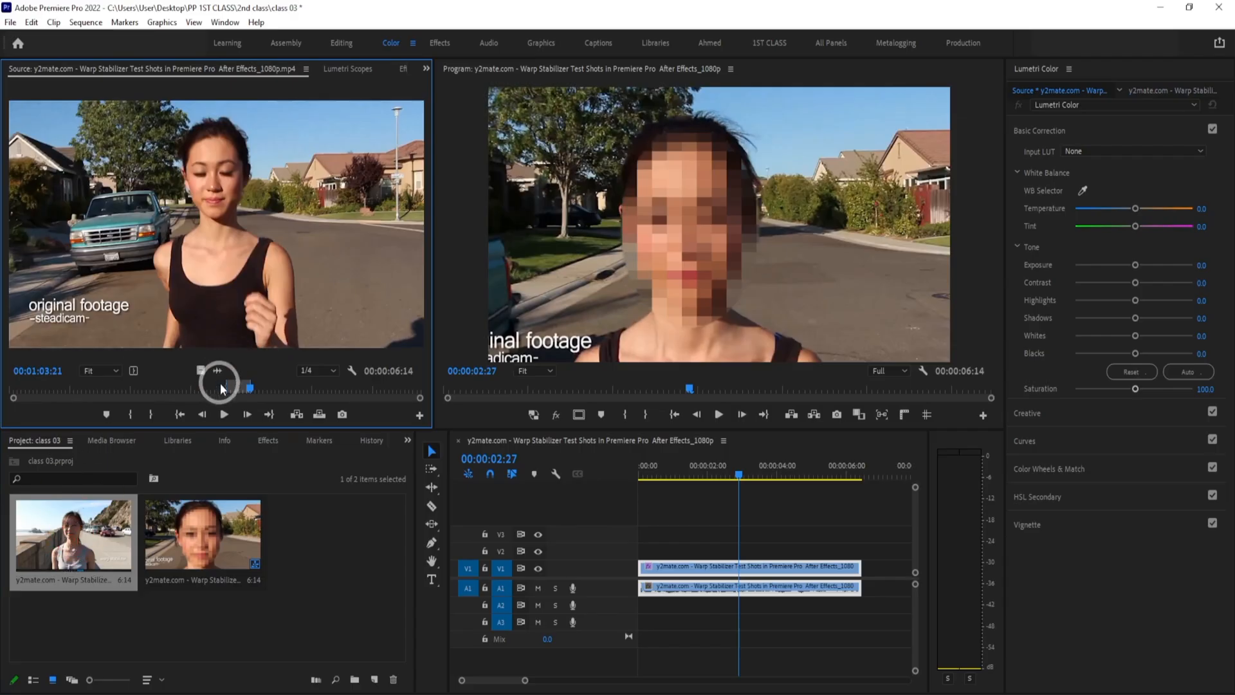
drag(246, 388, 220, 394)
key(i)
key(o)
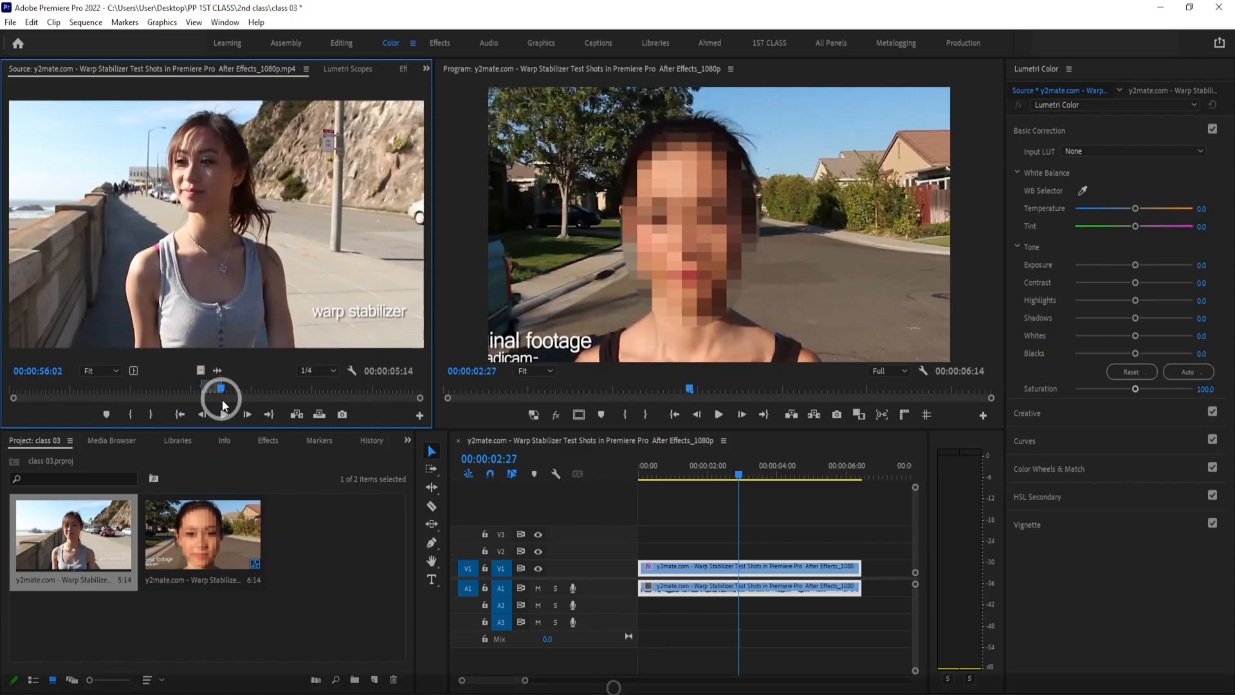
Copy the censored clip and replace it in the timeline with the marked seaside footage at the sequence start
click(800, 571)
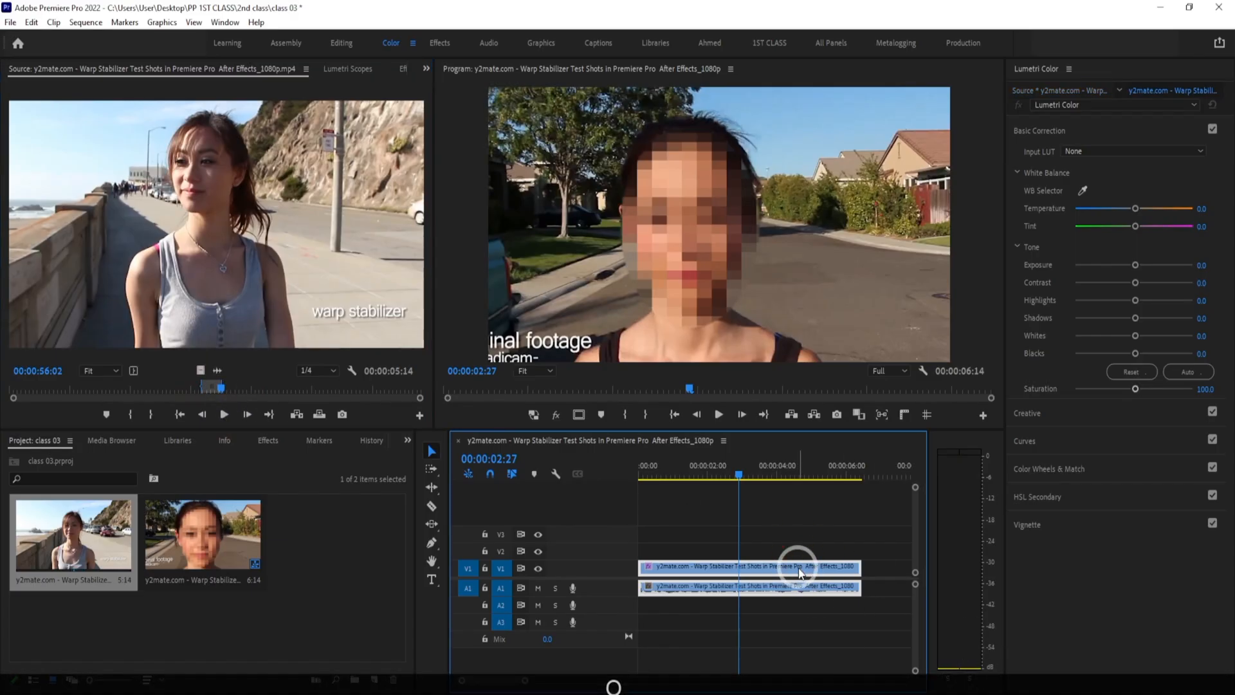
right_click(800, 572)
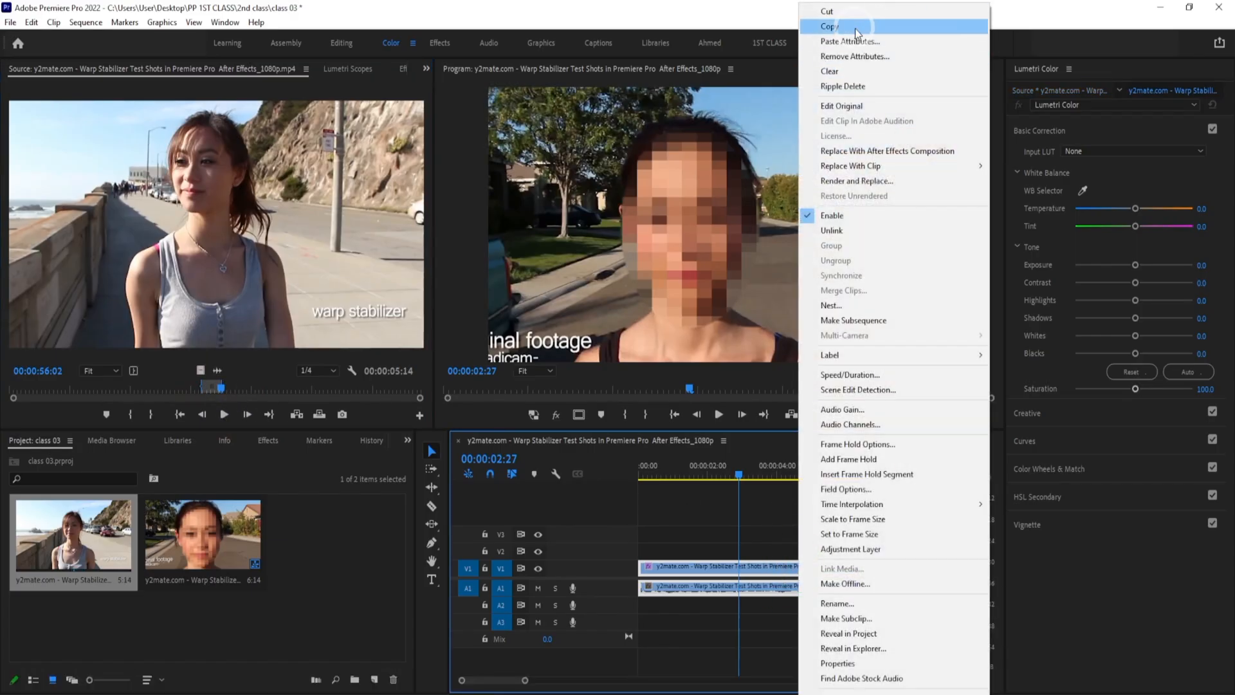
click(855, 30)
key(Delete)
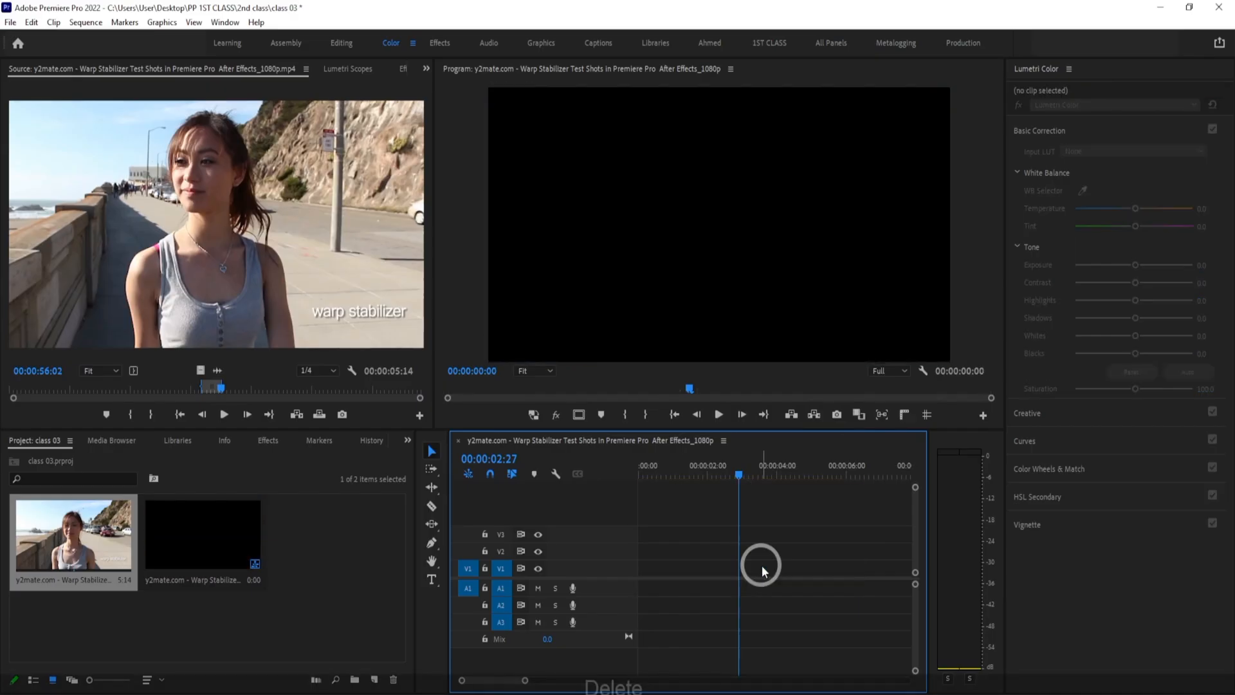
drag(360, 316, 714, 565)
click(714, 565)
Paste only the Mosaic attribute onto the seaside clip, excluding Warp Stabilizer
right_click(715, 566)
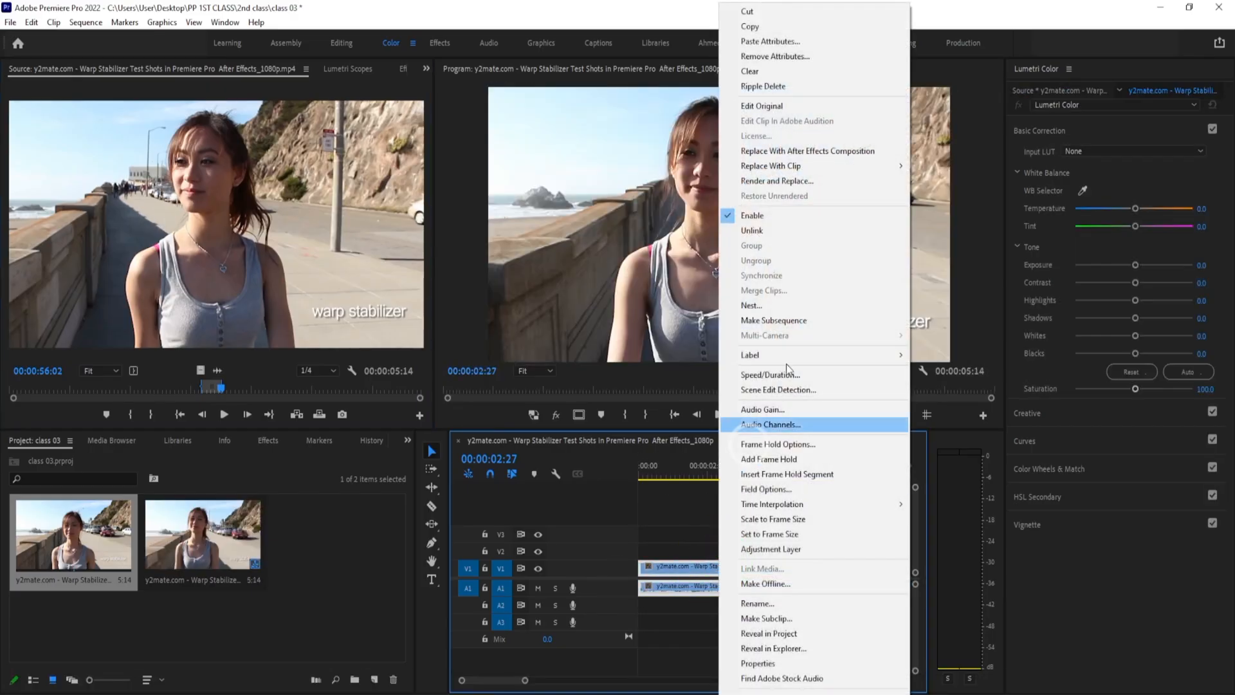
click(762, 42)
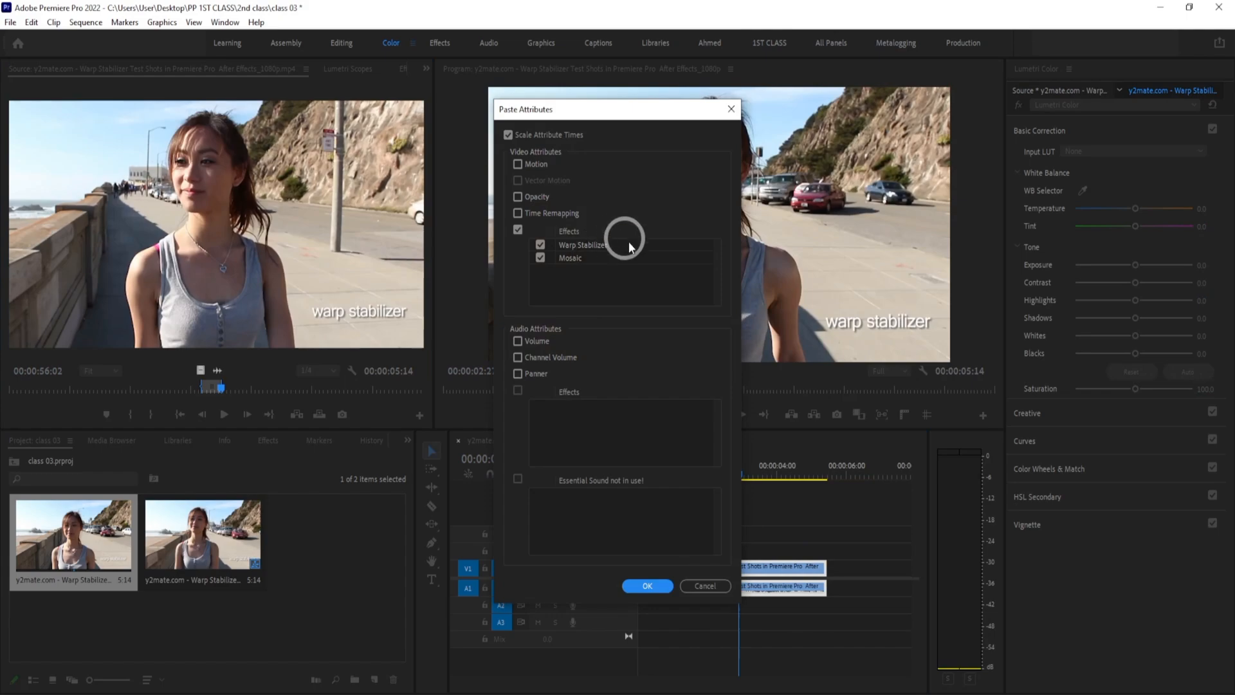
click(541, 244)
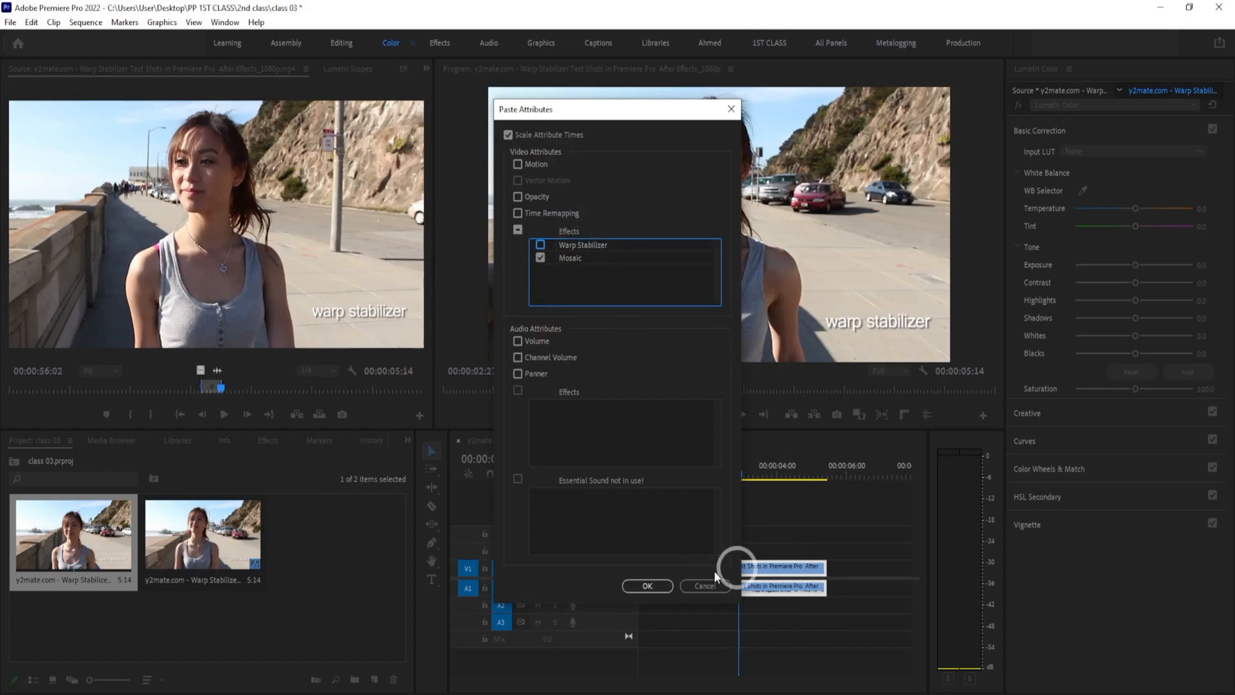
click(646, 586)
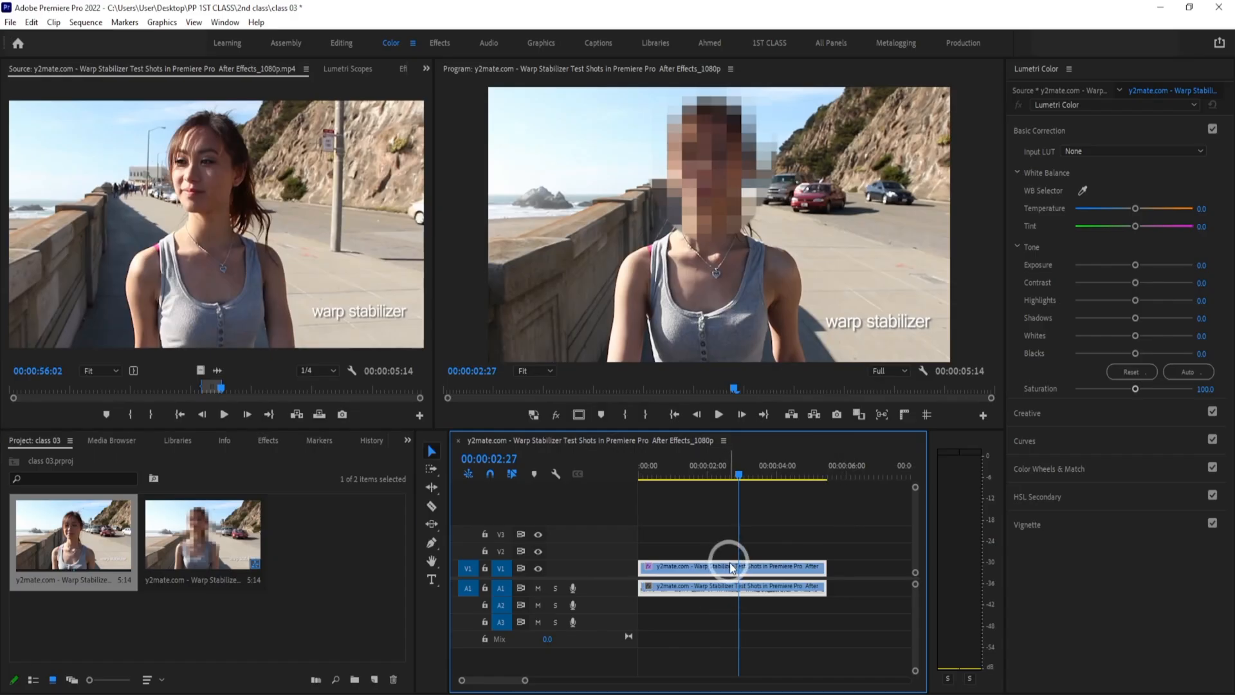
Examine the Mask Path keyframes of the Mosaic effect pasted onto the seaside clip
click(351, 70)
click(65, 294)
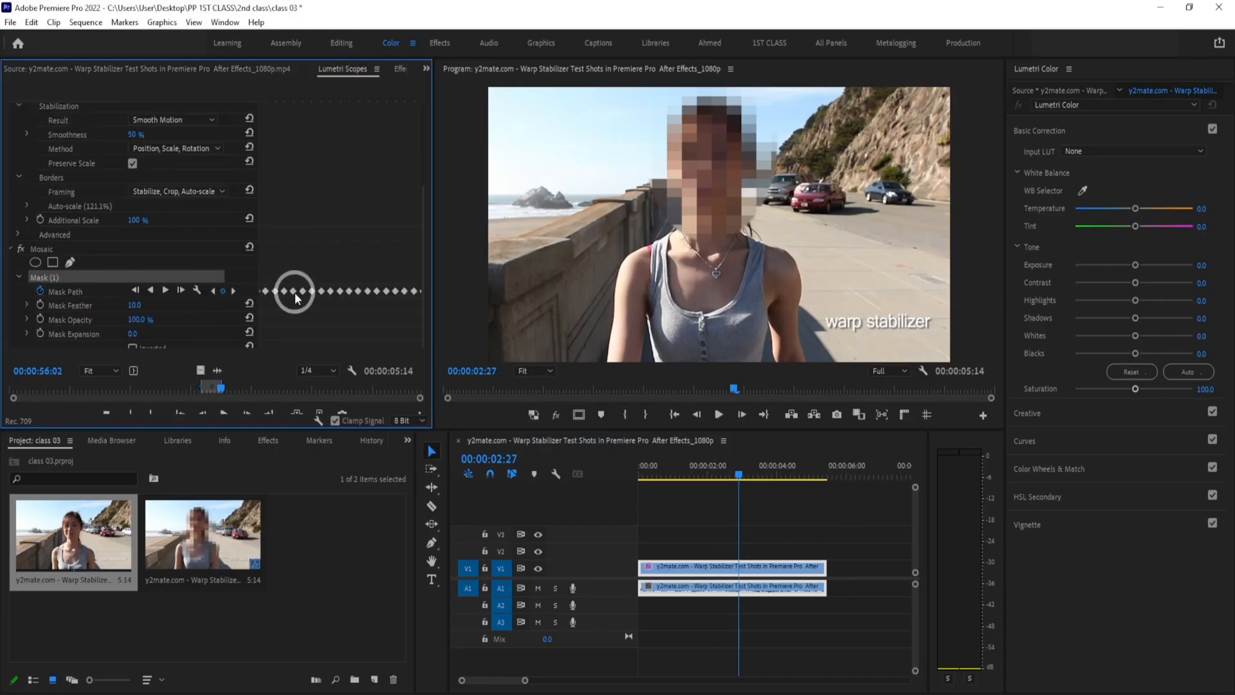
click(43, 295)
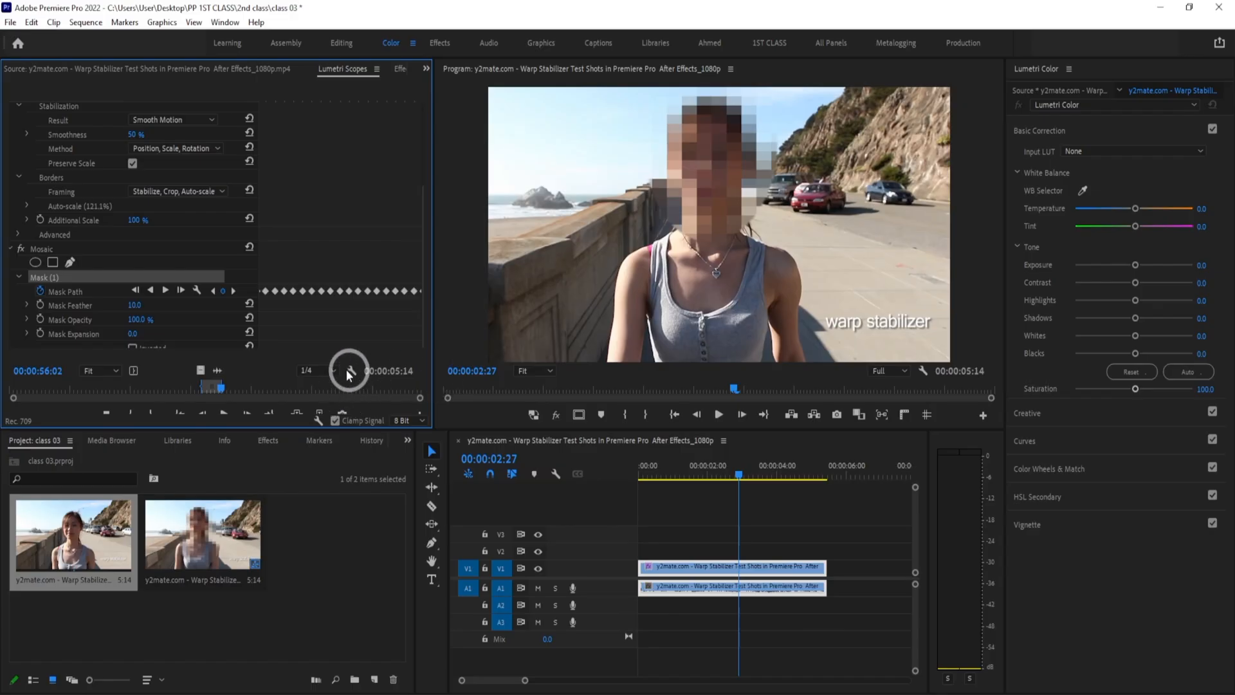
click(384, 390)
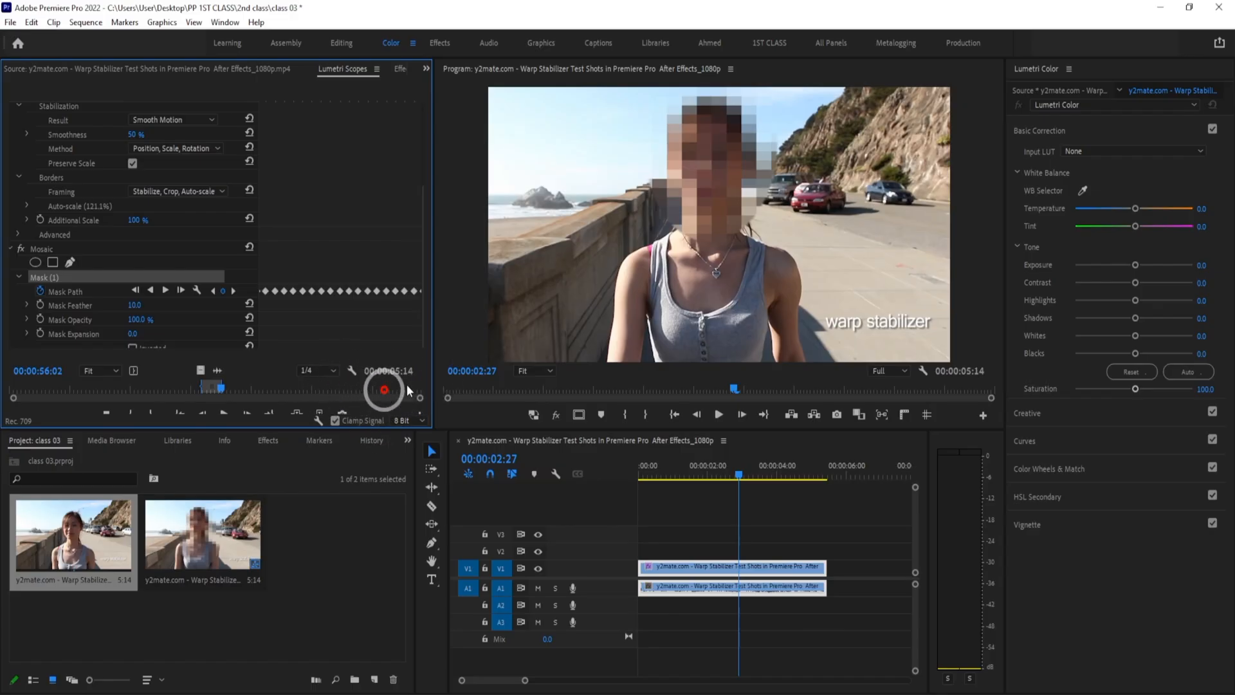
Remove all Mask Path keyframes from the pasted Mosaic effect's Mask (1) on the seaside clip
drag(437, 313, 419, 331)
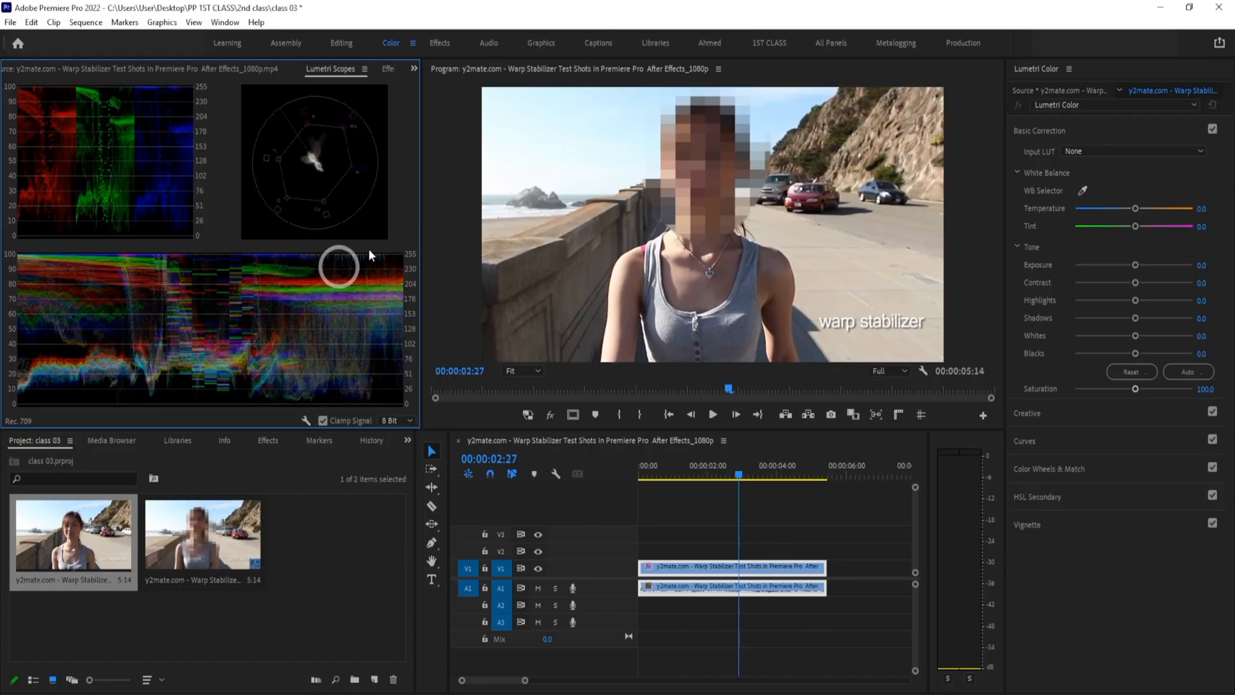
click(386, 69)
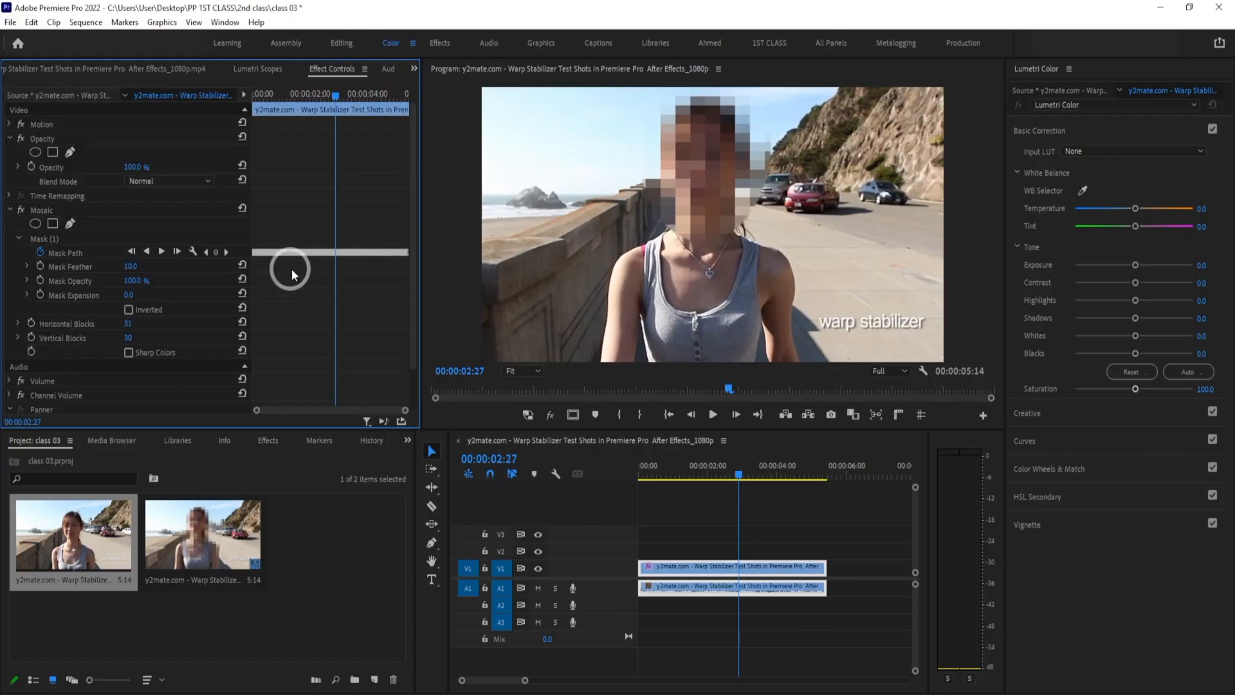
click(41, 253)
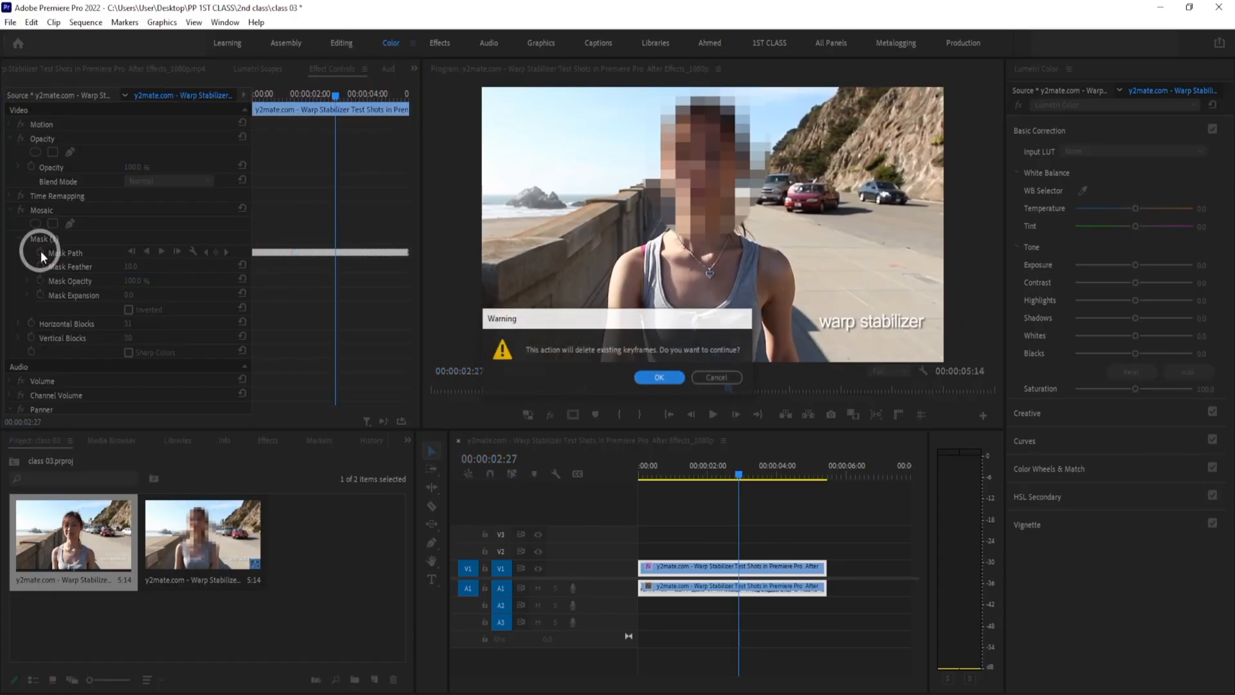
click(664, 376)
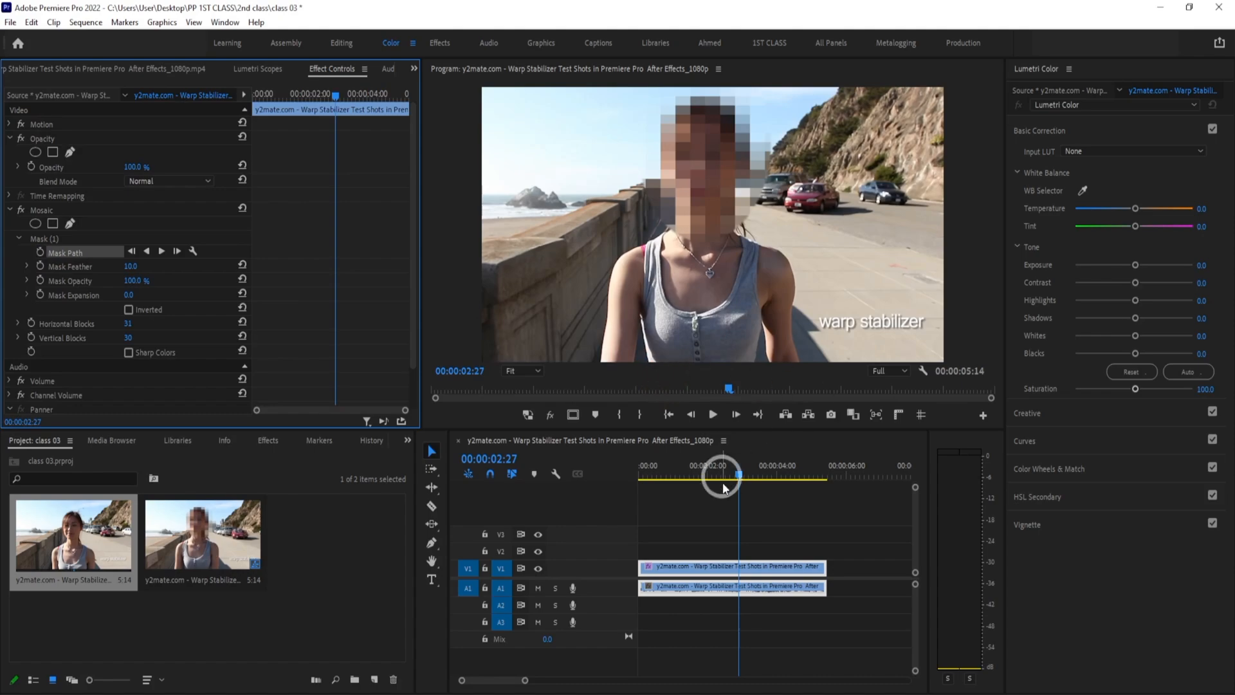
At the sequence start, reposition and shrink the elliptical Mosaic mask so it tightly fits the woman's face
drag(738, 476, 500, 469)
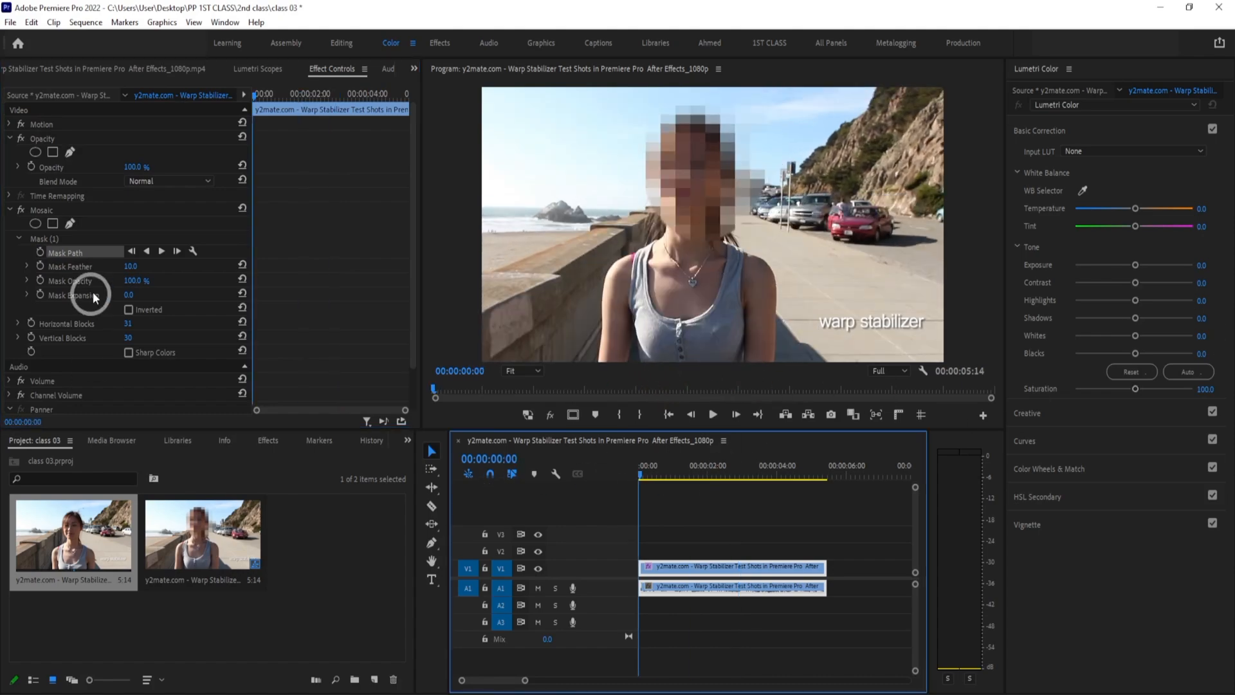
click(45, 240)
drag(720, 126, 709, 187)
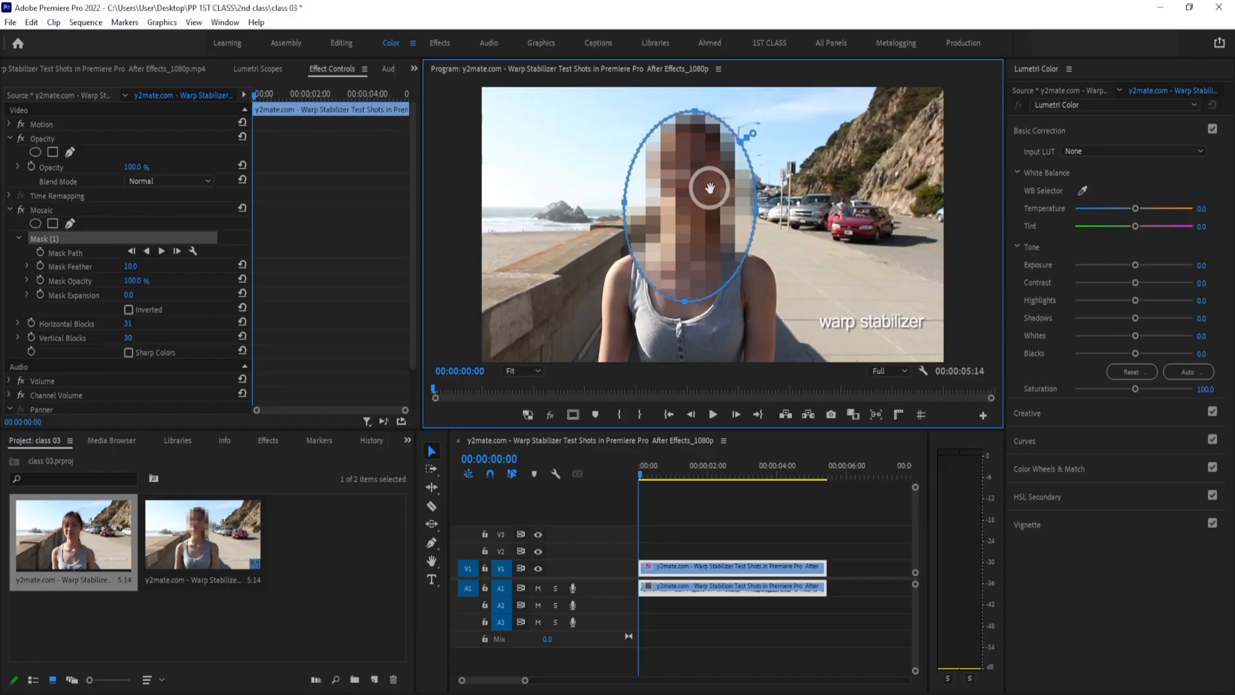
drag(685, 298, 693, 226)
drag(753, 175, 725, 178)
drag(624, 166, 651, 168)
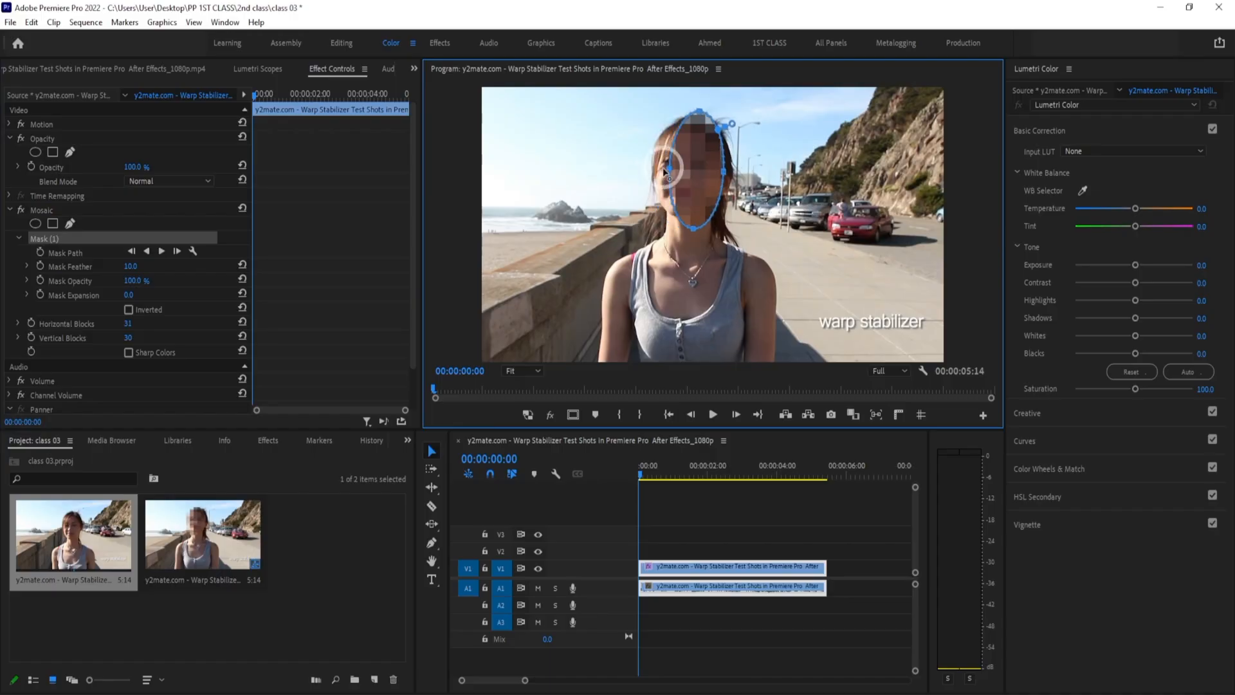
mouse_move(689, 111)
mouse_down()
mouse_move(689, 143)
mouse_move(690, 124)
mouse_up()
click(696, 241)
drag(685, 227, 686, 224)
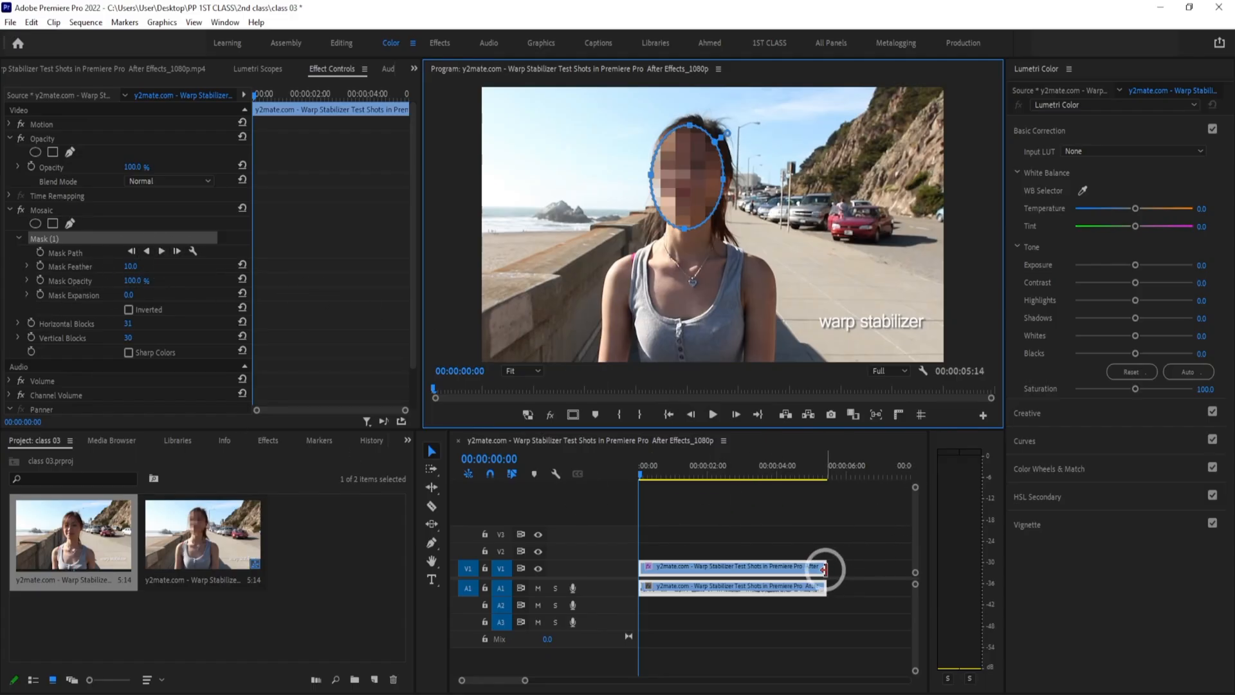
Trim the end of the seaside clip to a 00:00:02:22 duration and track the Mosaic mask forward through it
drag(825, 566, 731, 566)
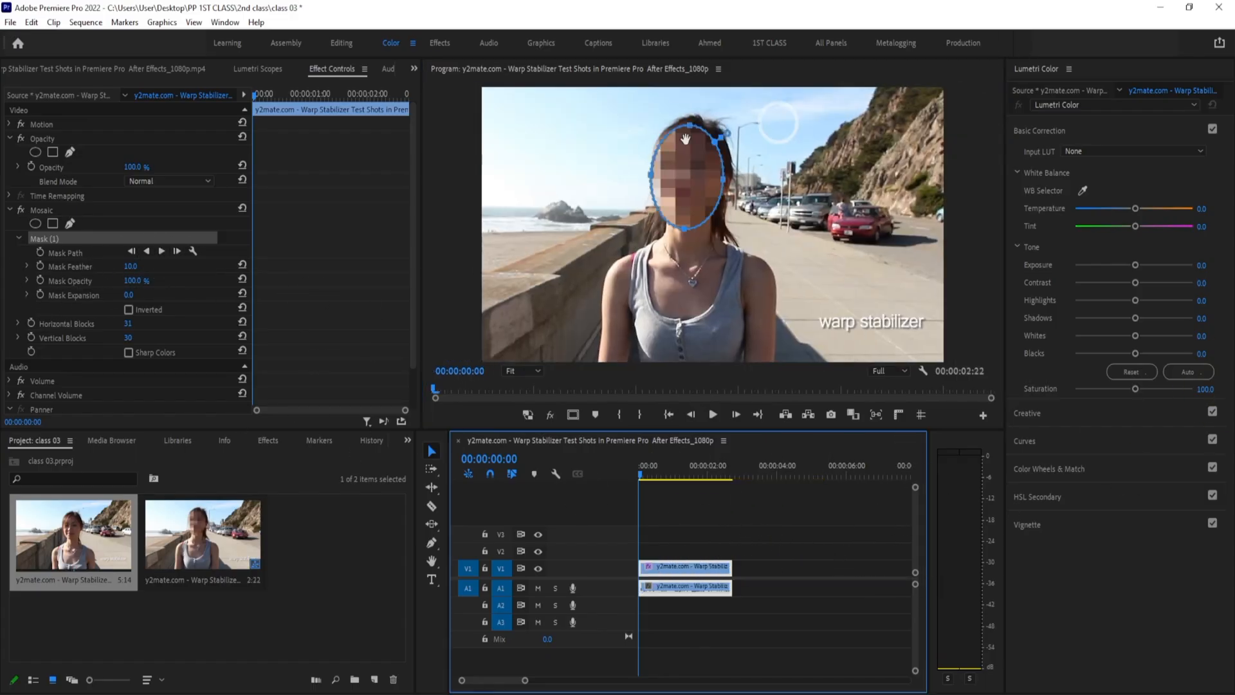
click(161, 251)
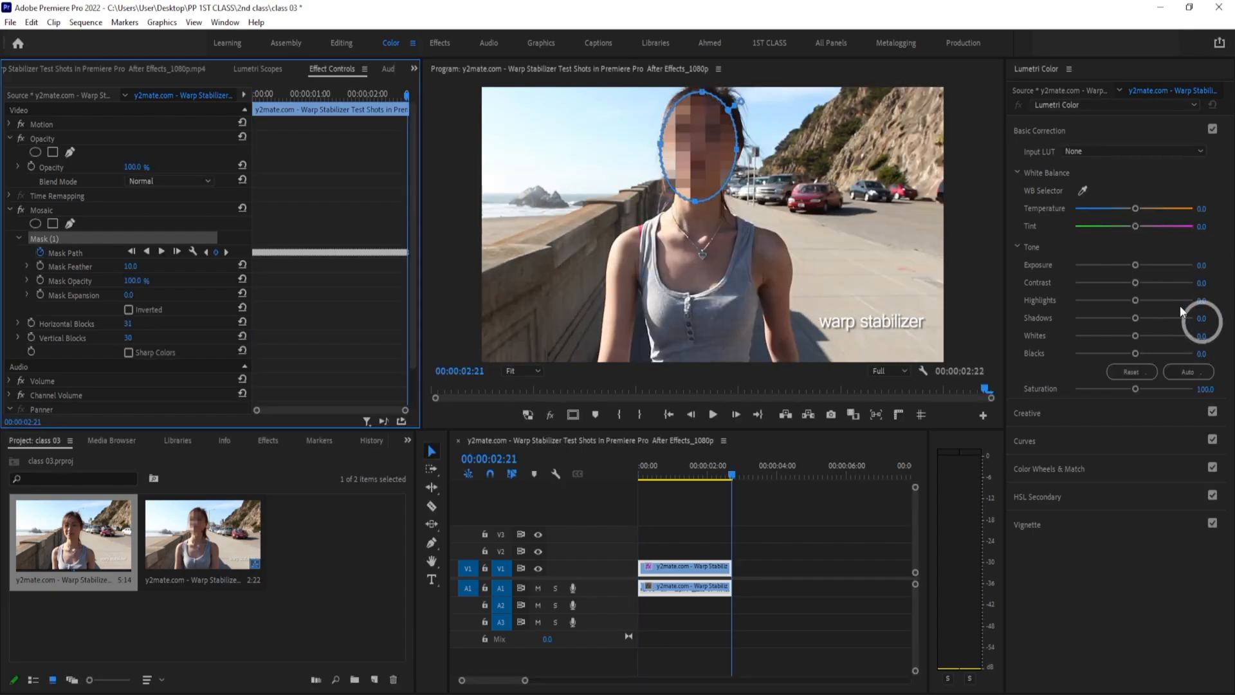
Deselect the mask and play the clip from the sequence start to check how the mosaic follows the face
drag(729, 475, 637, 481)
click(820, 545)
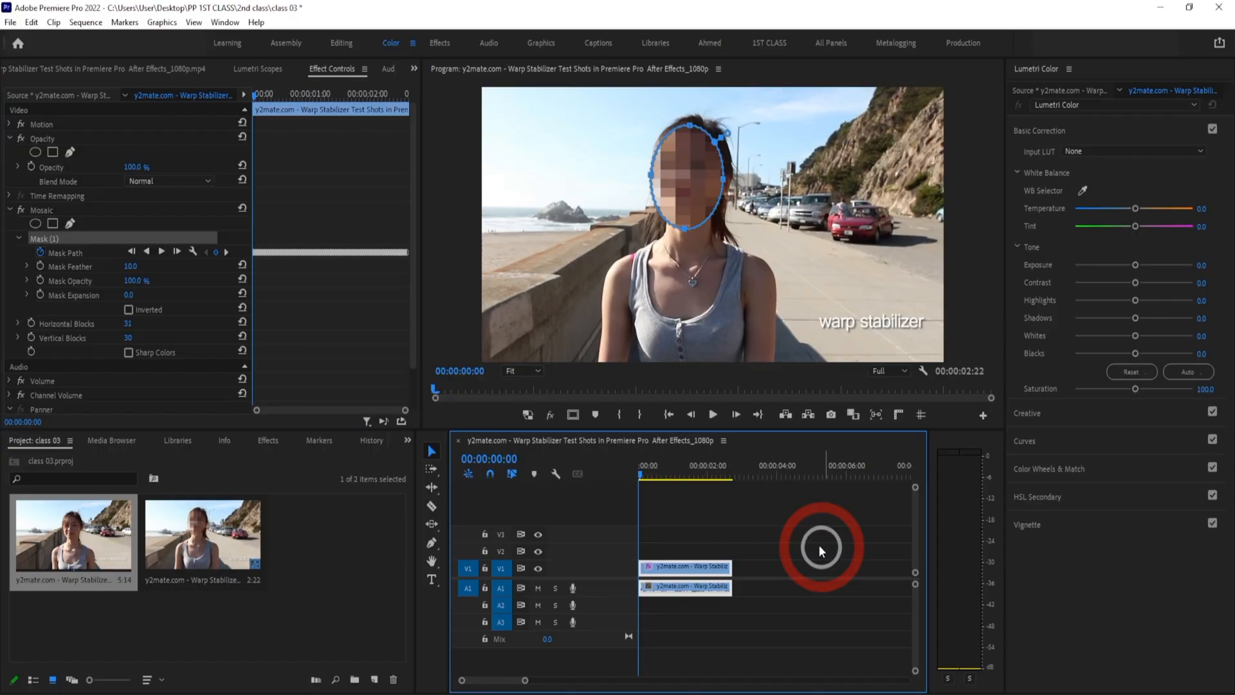
click(797, 258)
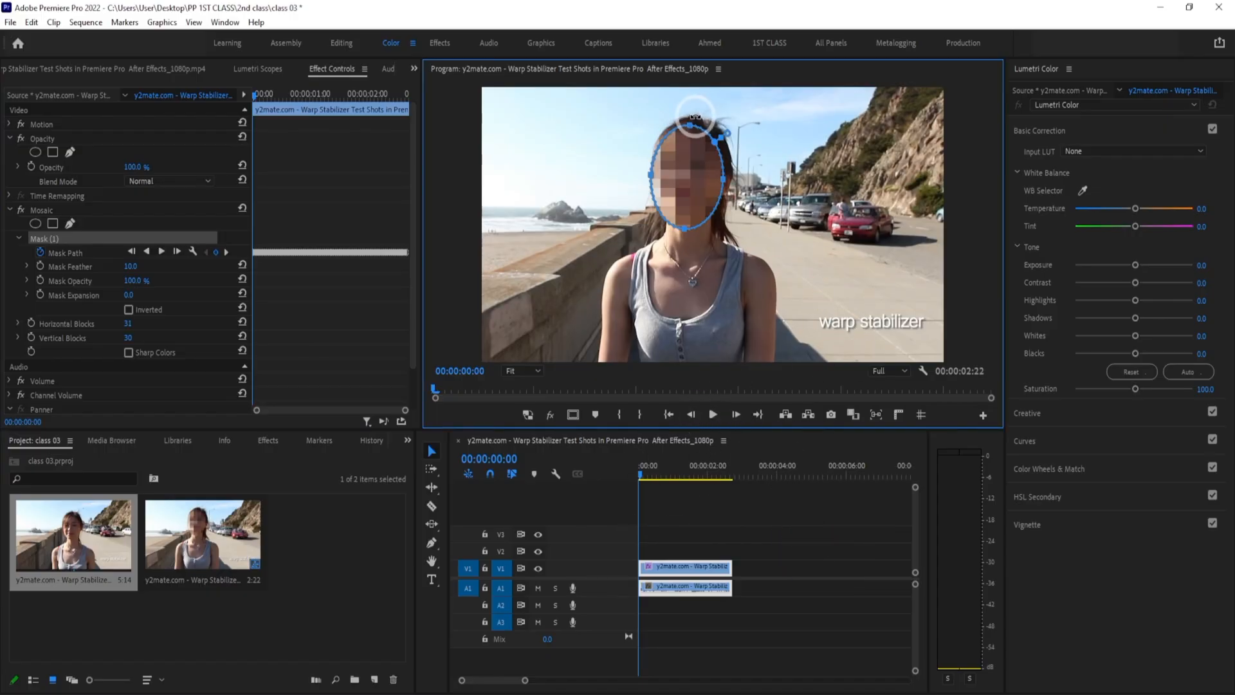
click(9, 256)
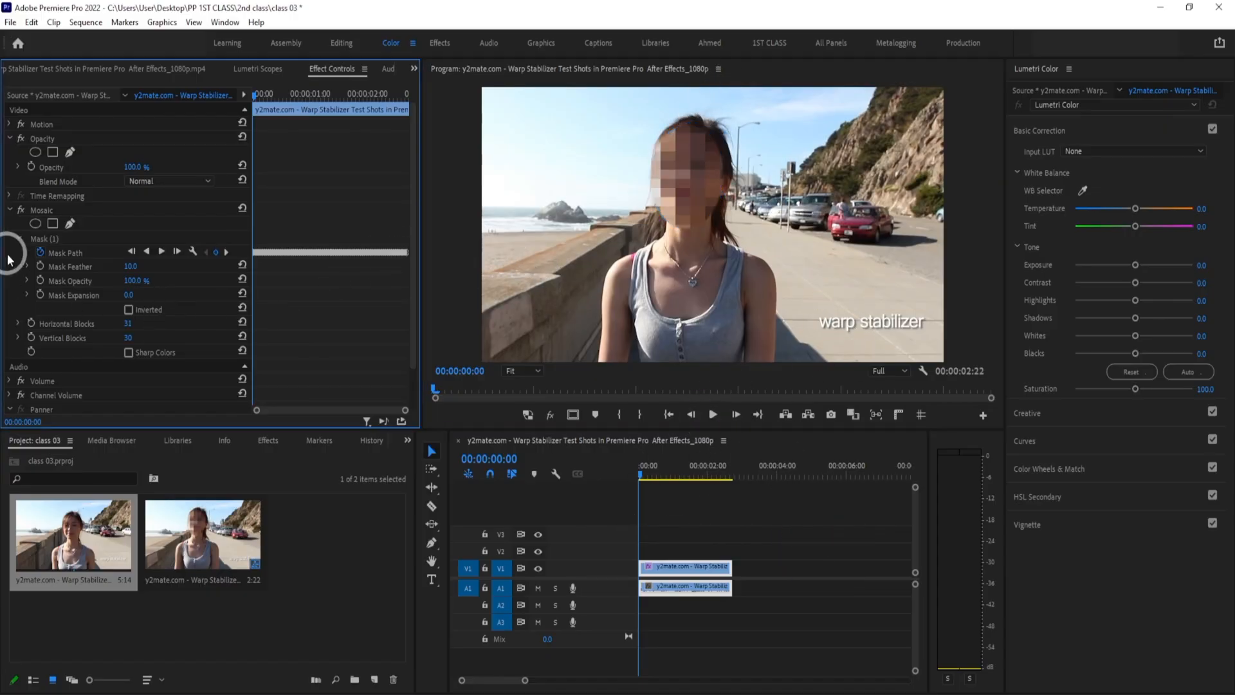
click(680, 427)
key(space)
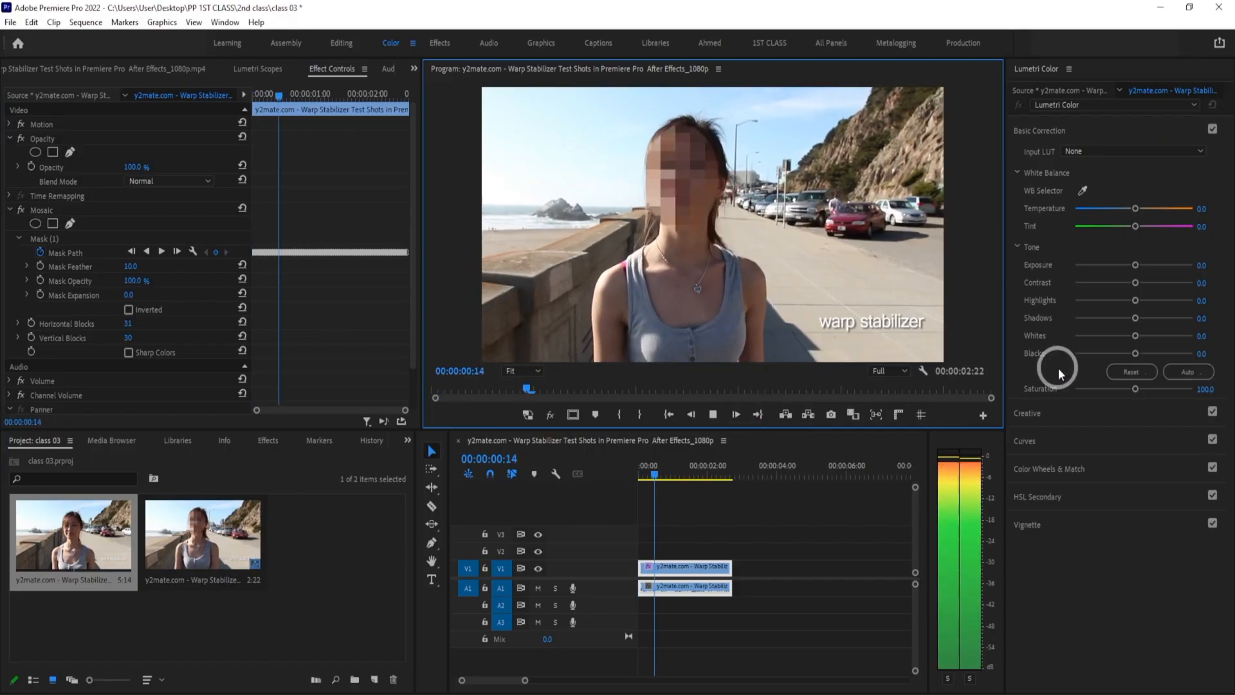